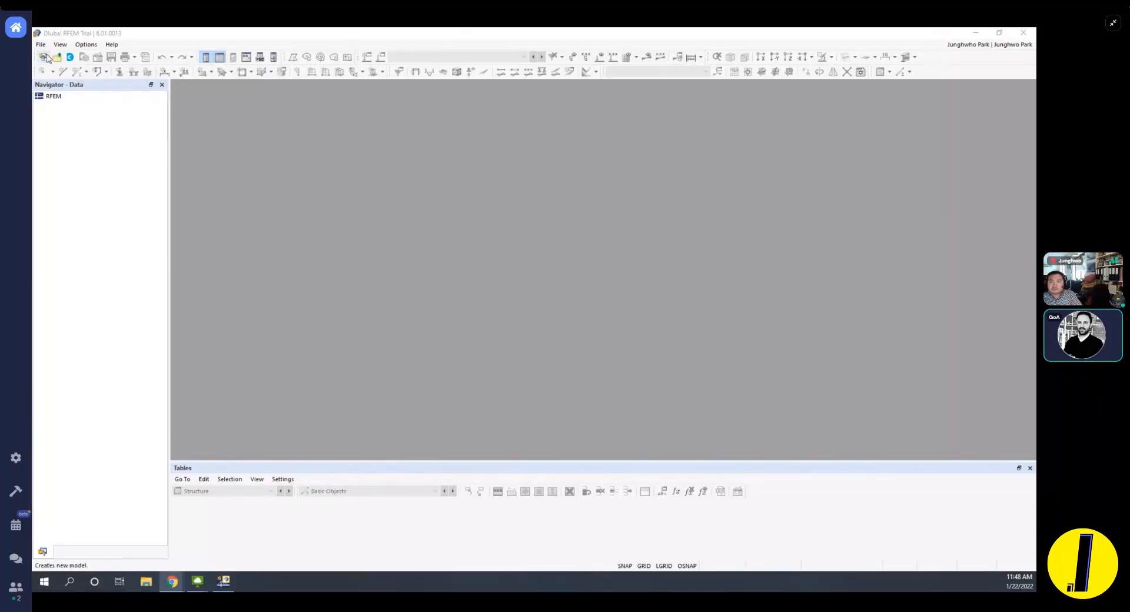
left_click(42, 45)
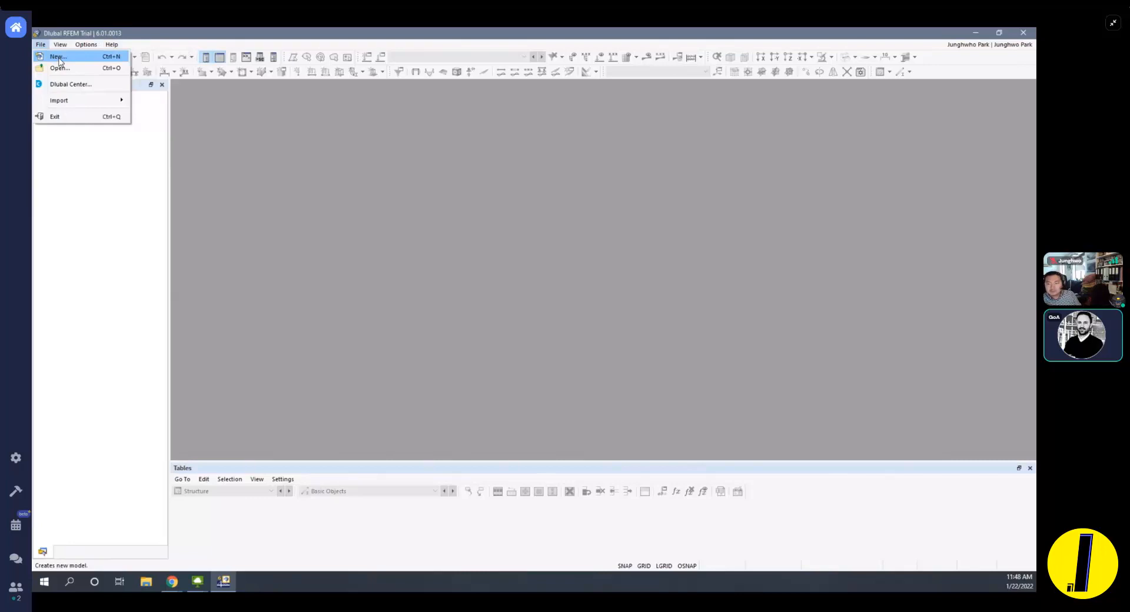
left_click(59, 57)
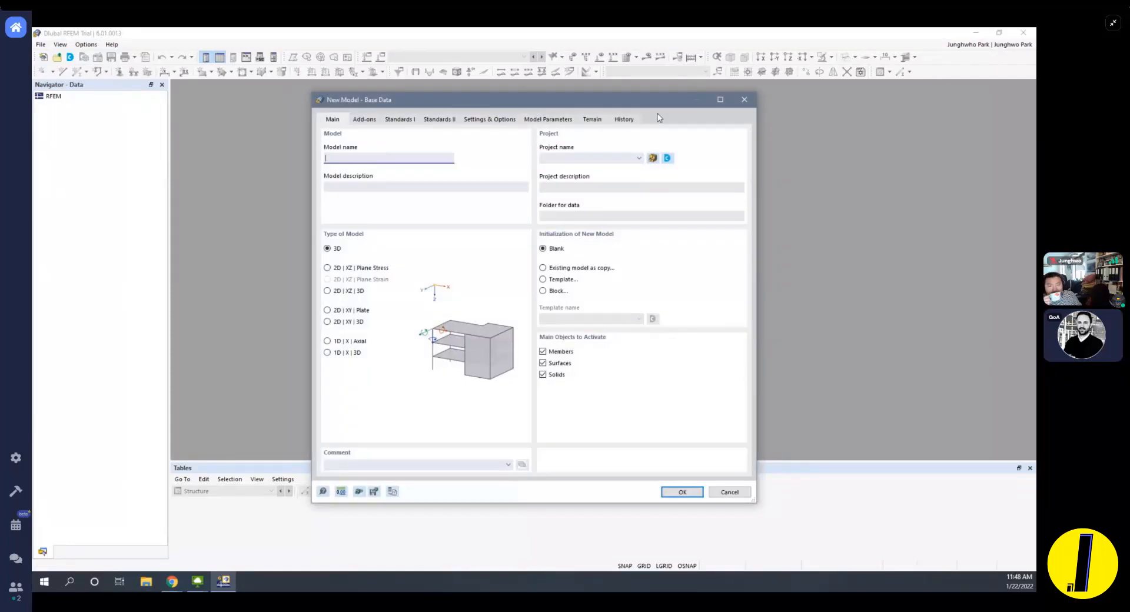
mouse_move(506, 100)
left_mouse_down()
mouse_move(514, 84)
mouse_move(521, 101)
left_mouse_up()
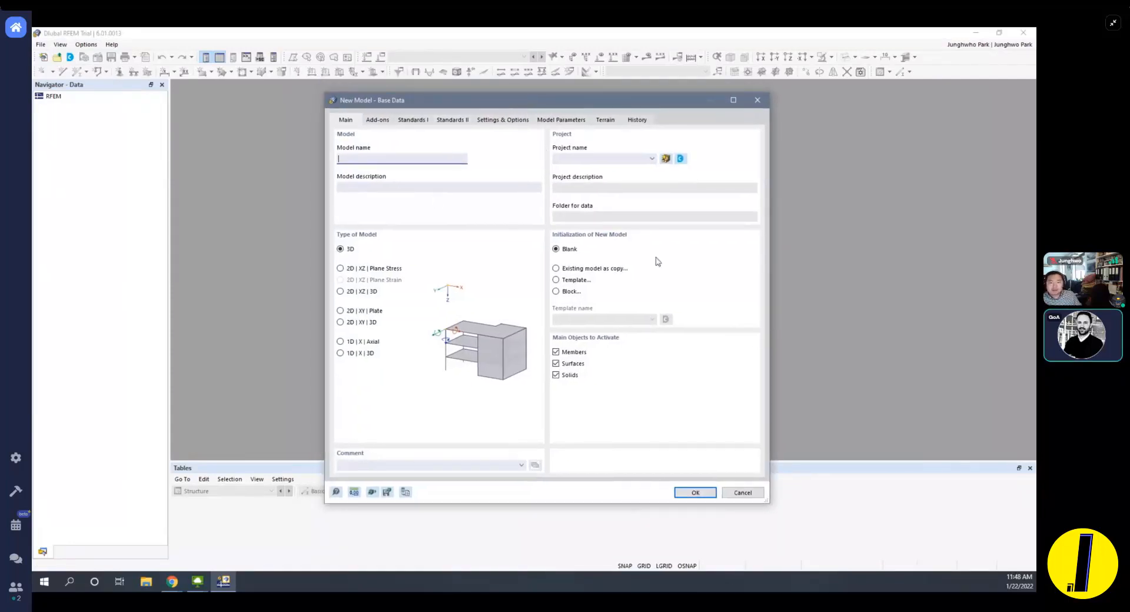
left_click(758, 100)
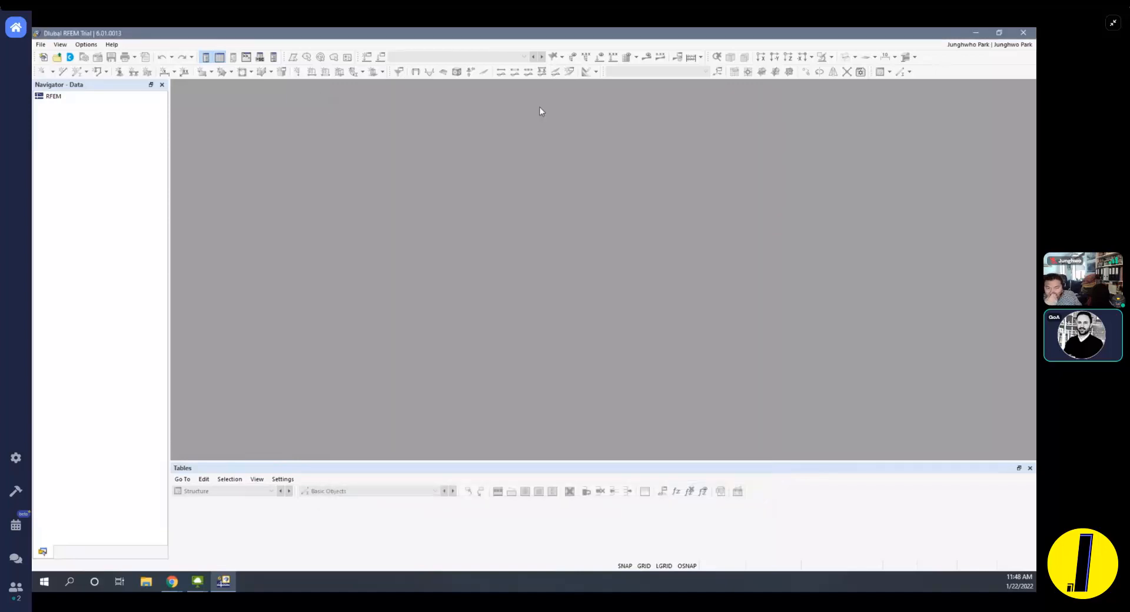
Start a new model and name it Structural_model_Test_v1.
left_click(43, 57)
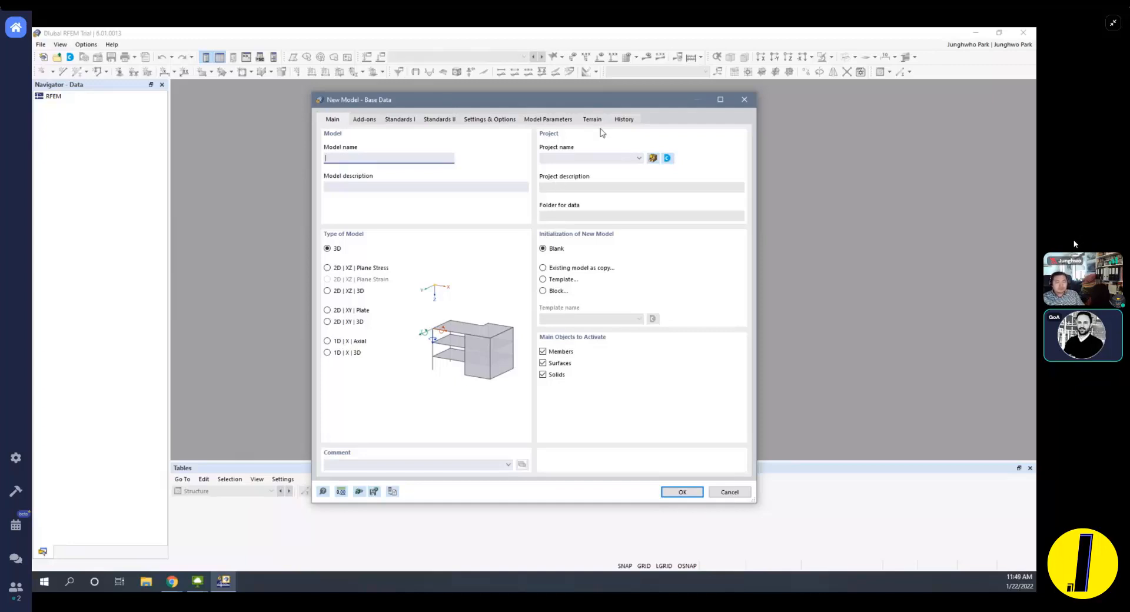
mouse_move(592, 109)
left_mouse_down()
mouse_move(655, 100)
mouse_move(613, 104)
left_mouse_up()
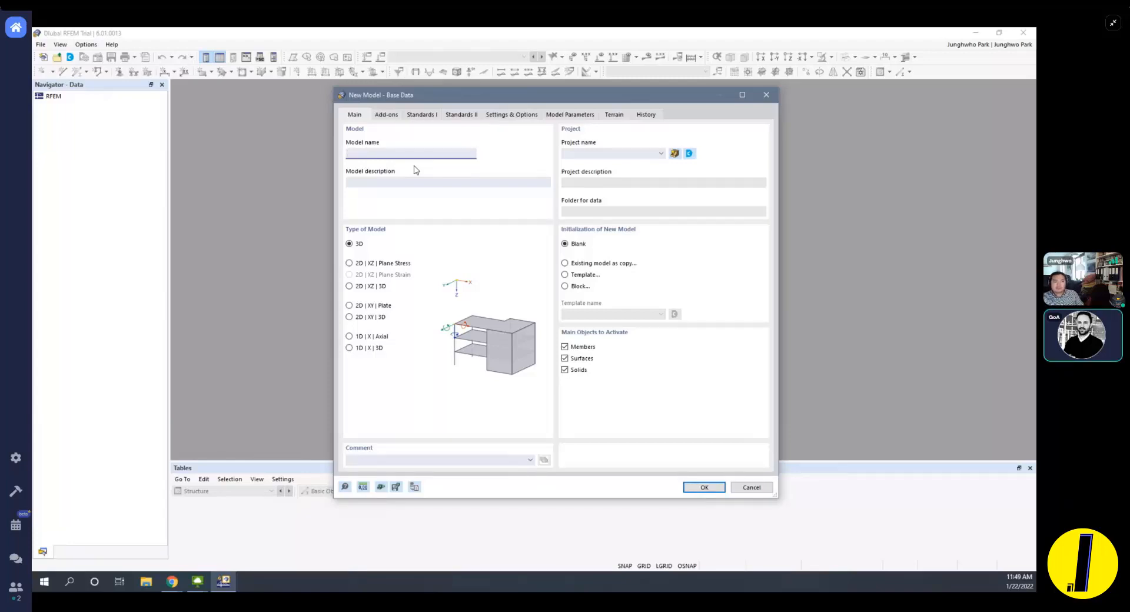
type("tructura")
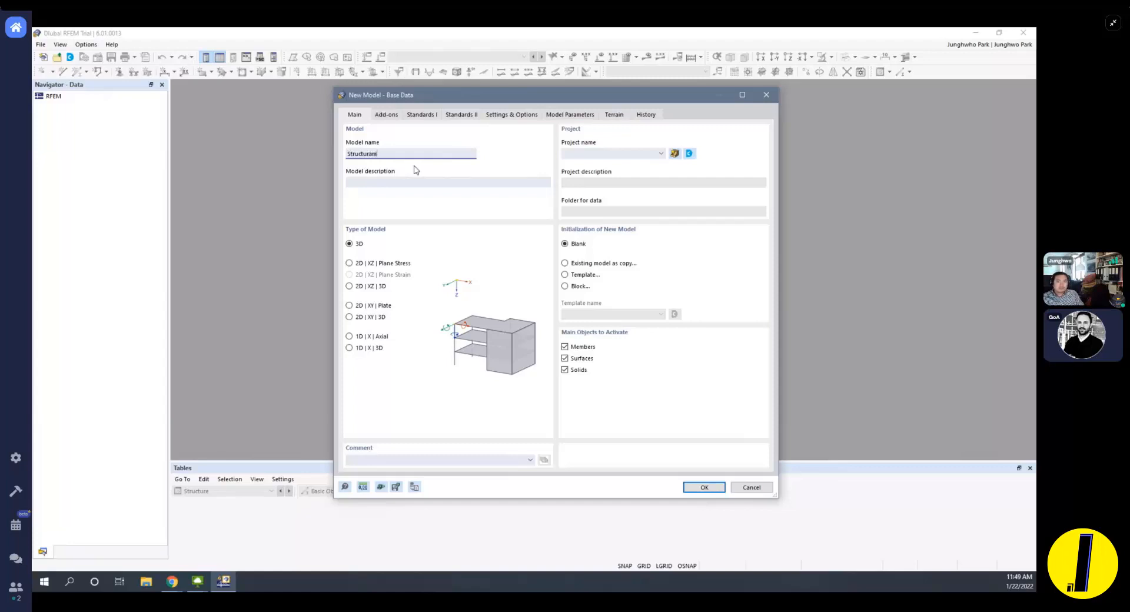
type("l_model_Test_v1")
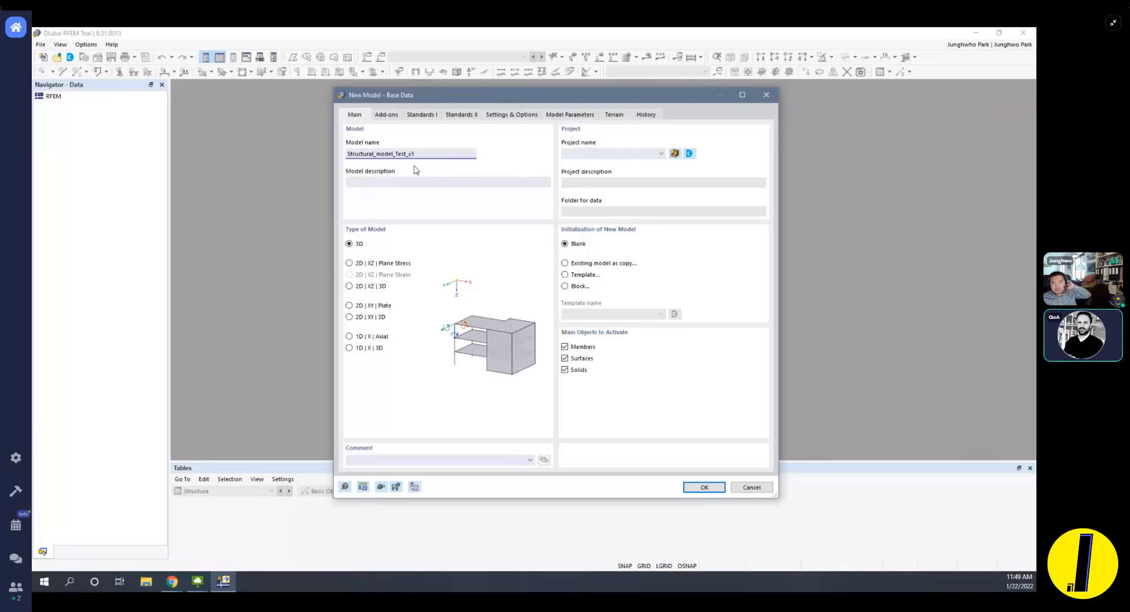
left_click(419, 182)
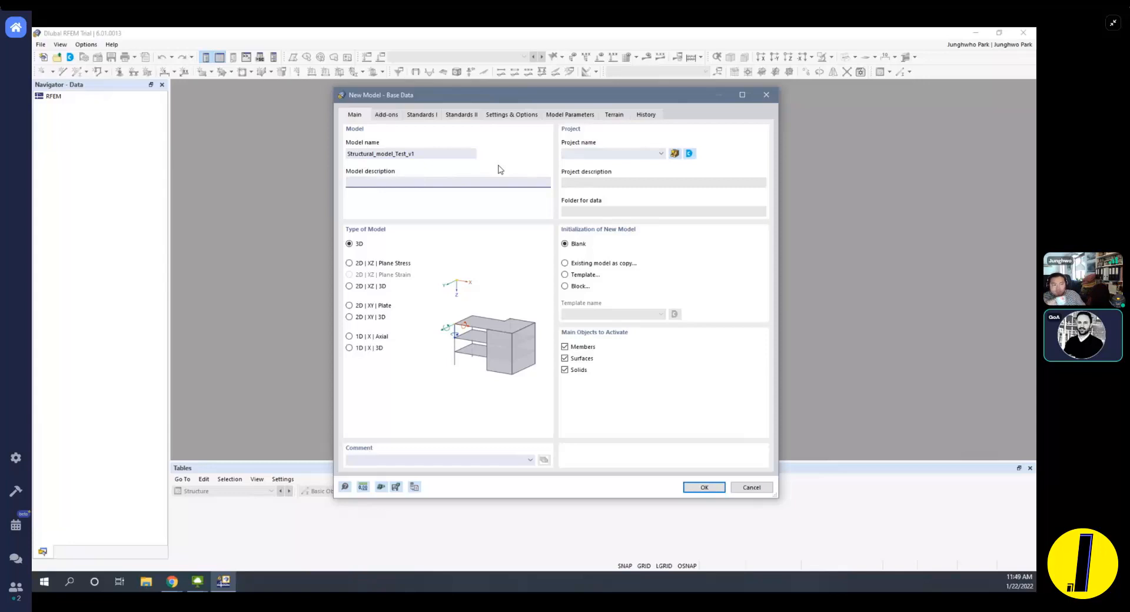
Try to create a project named RFEM-6 with the description "Test projects", declining creation of its default folder.
left_click(615, 154)
left_click(616, 154)
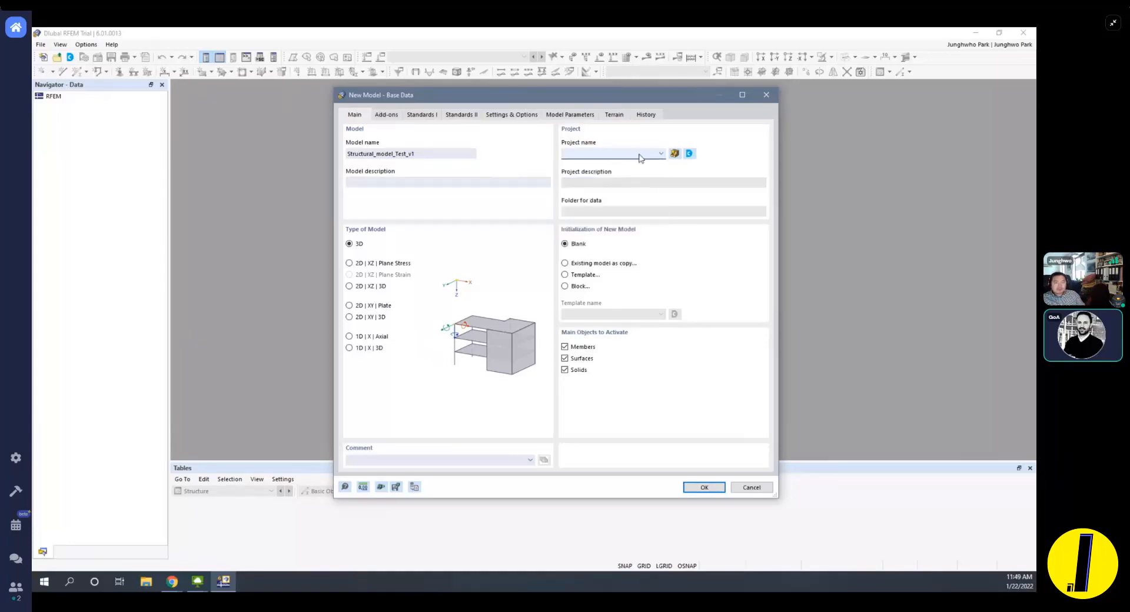
left_click(675, 154)
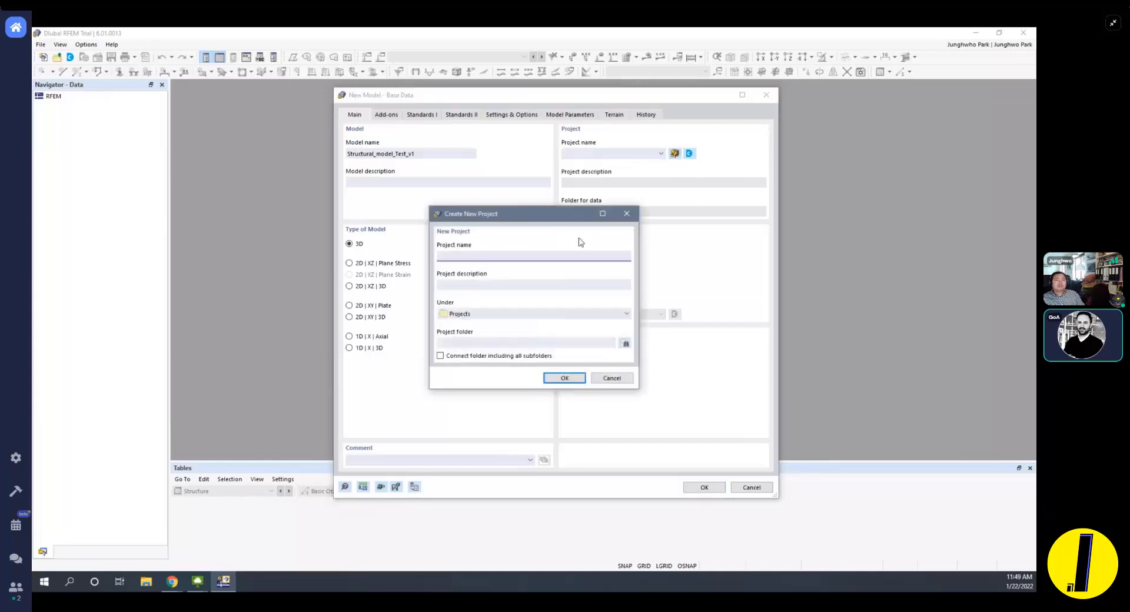
left_click_drag(546, 211, 674, 212)
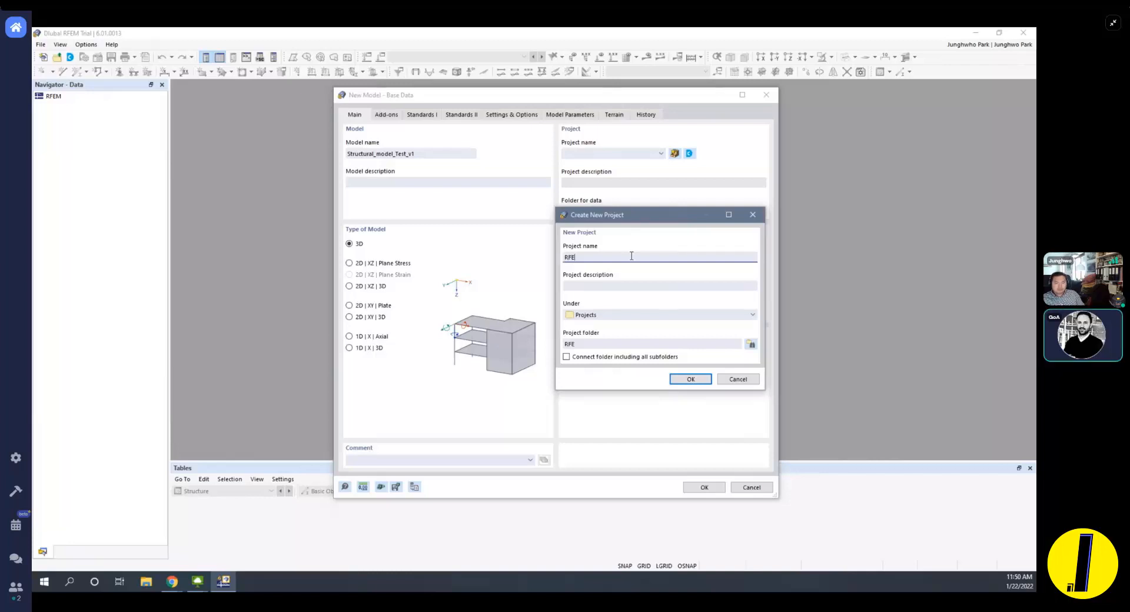
type("6")
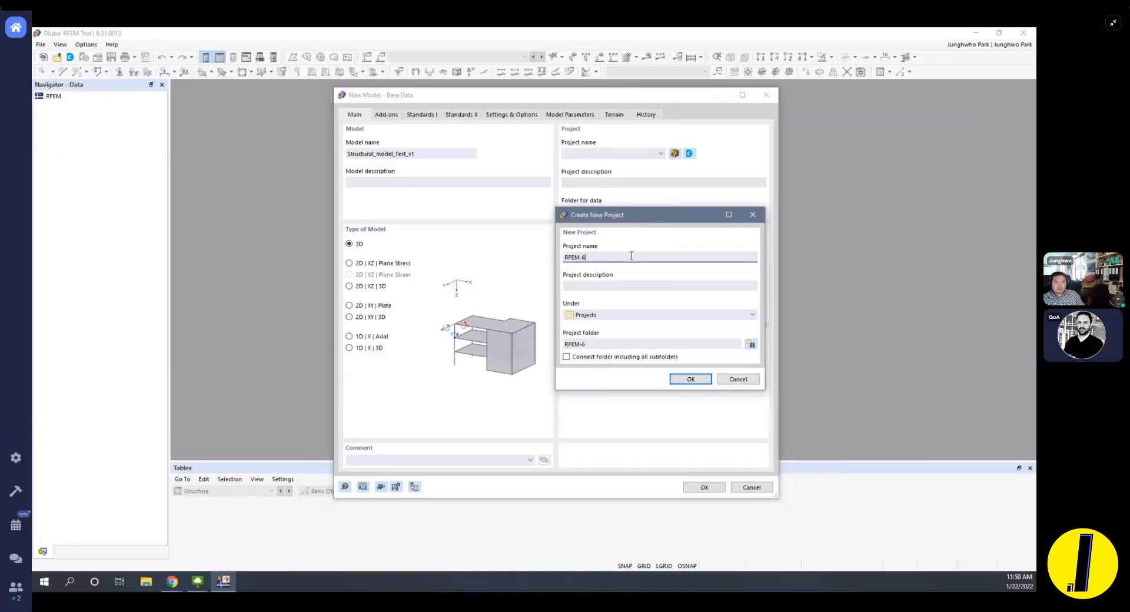
left_click(640, 285)
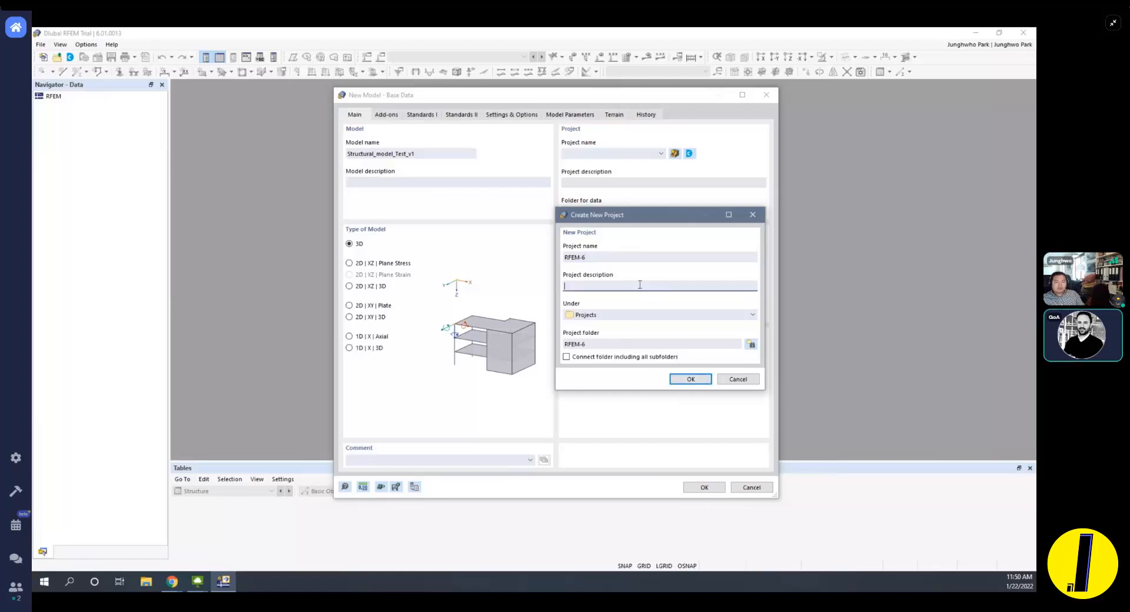
type("Tes")
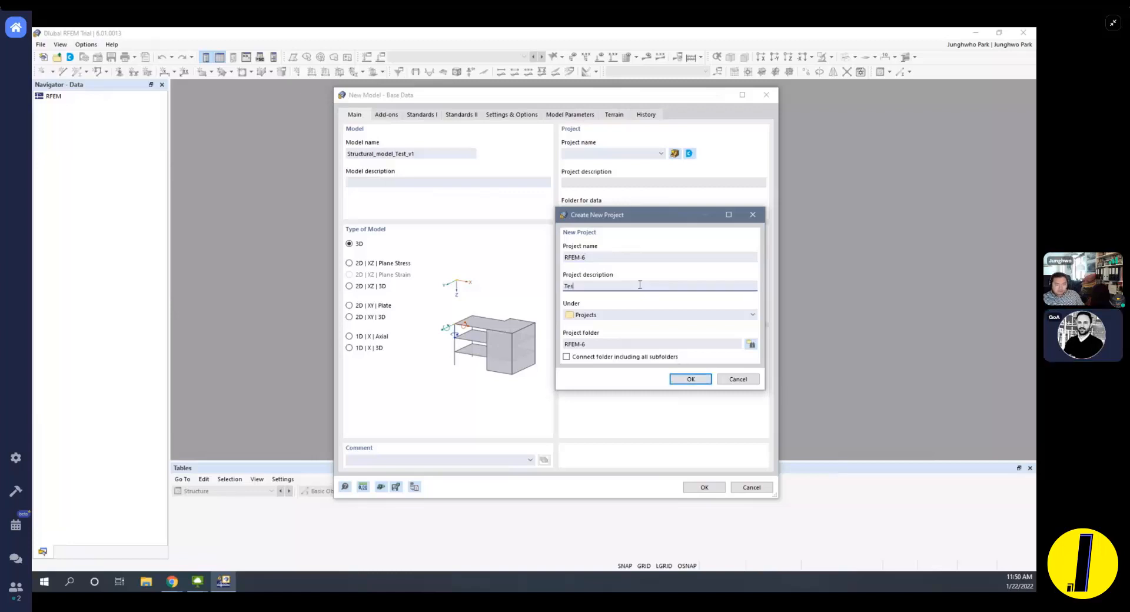
type("t projects")
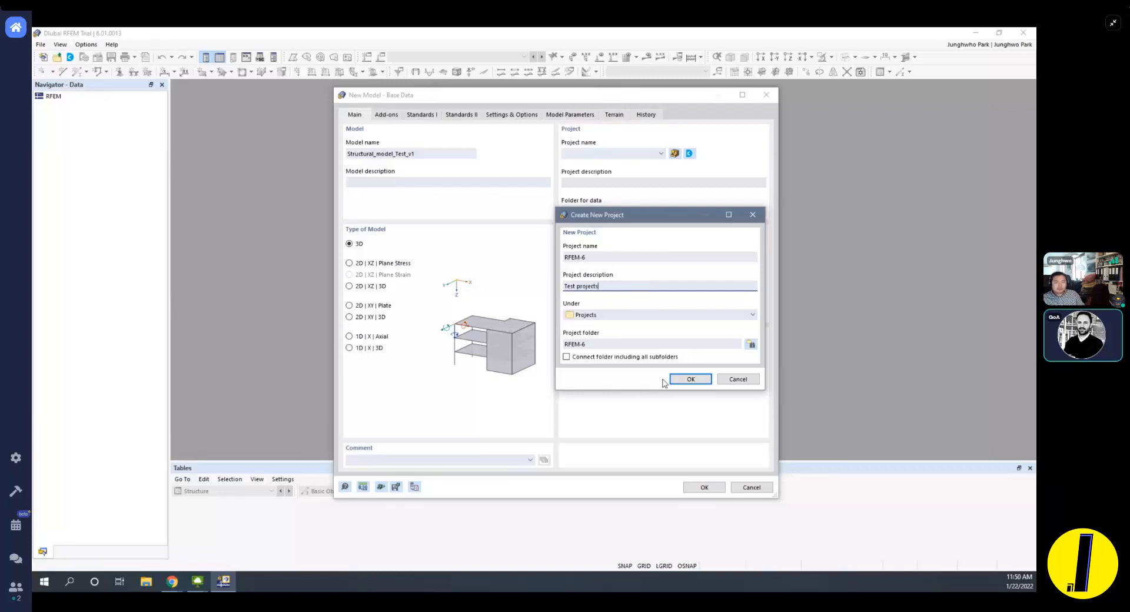
left_click(691, 379)
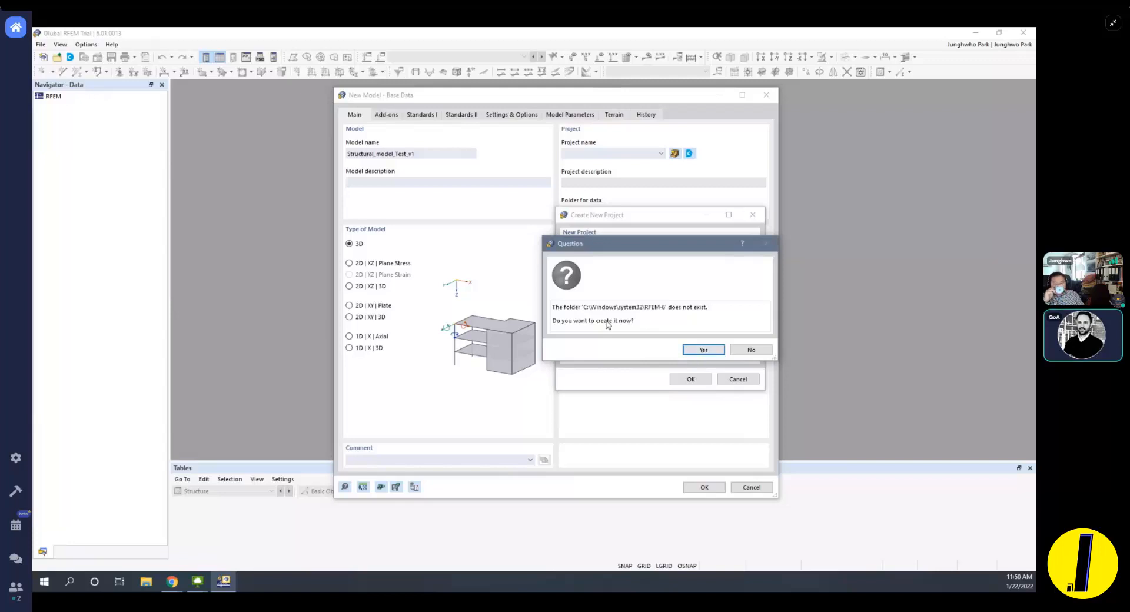
left_click(752, 350)
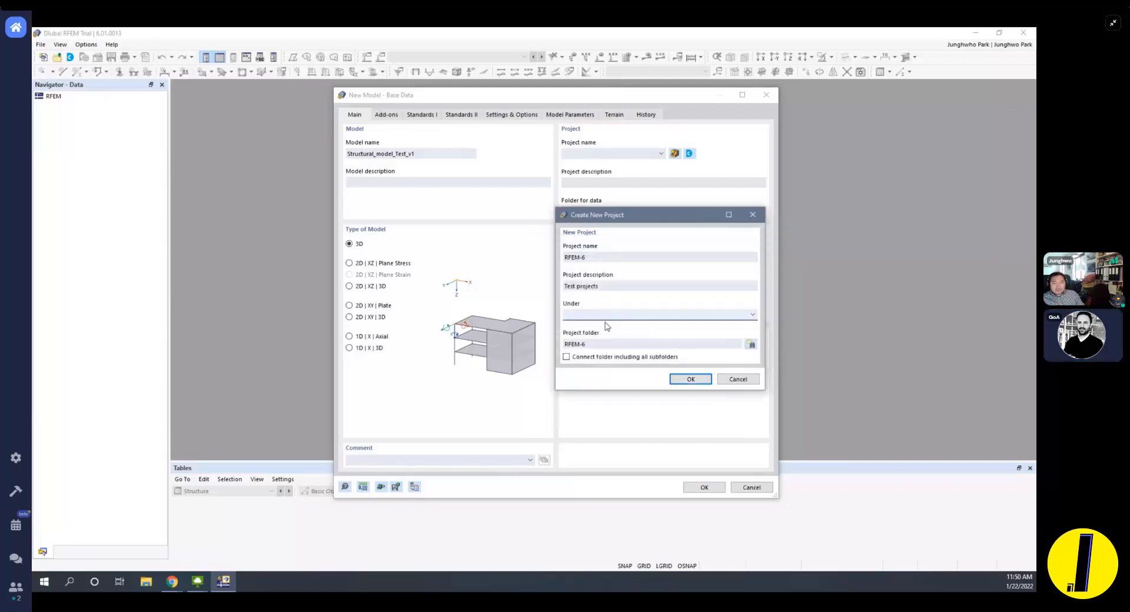
Create an RFEM-6 folder on the desktop, select it as the new project's folder and submit the project.
left_click(674, 318)
left_click(664, 317)
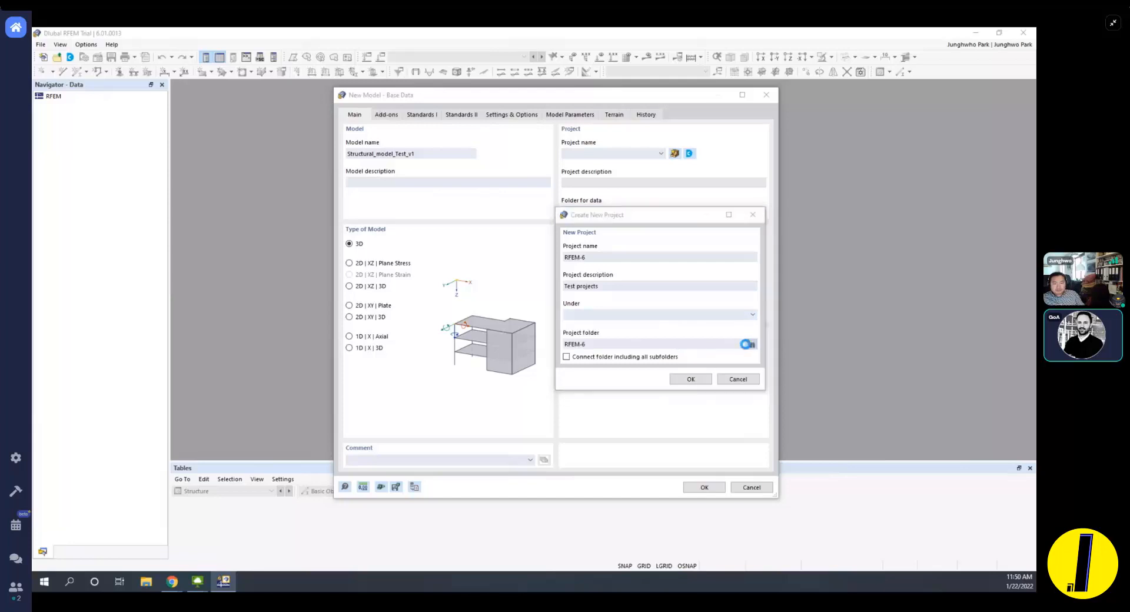
left_click(751, 344)
scroll(580, 302, "up", 3)
left_click(565, 304)
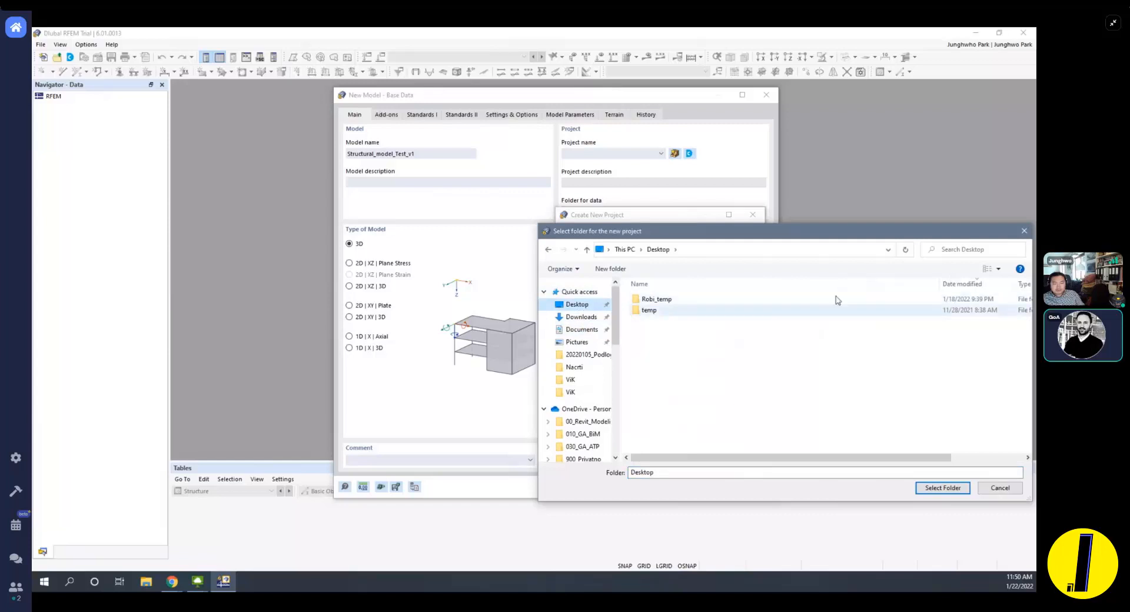
left_click(611, 268)
type("R")
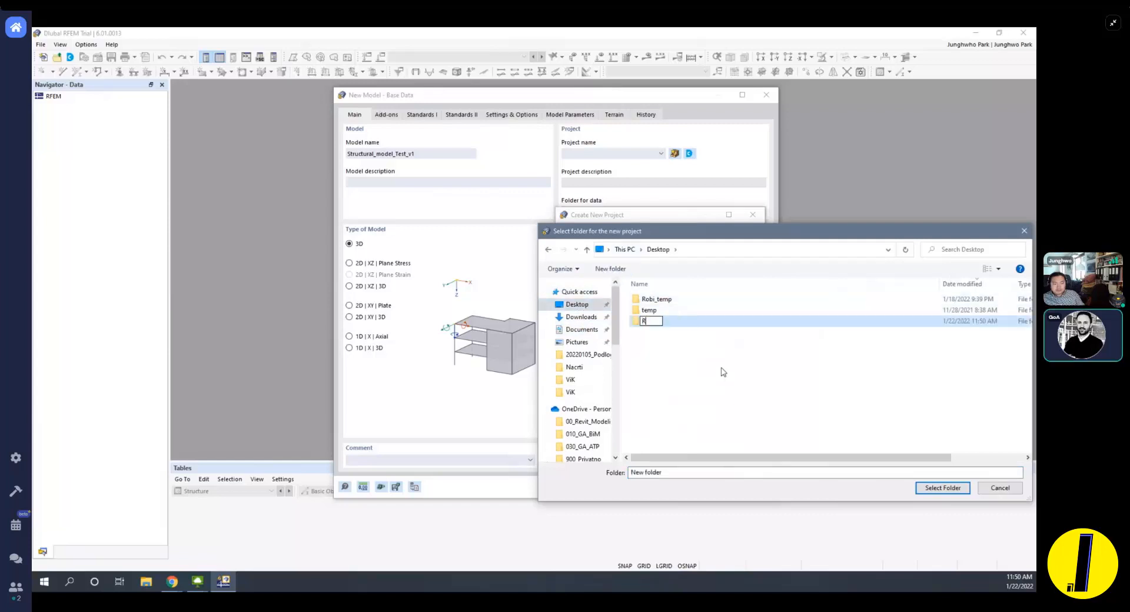
type("FEM-6")
key("Return")
double_click(658, 323)
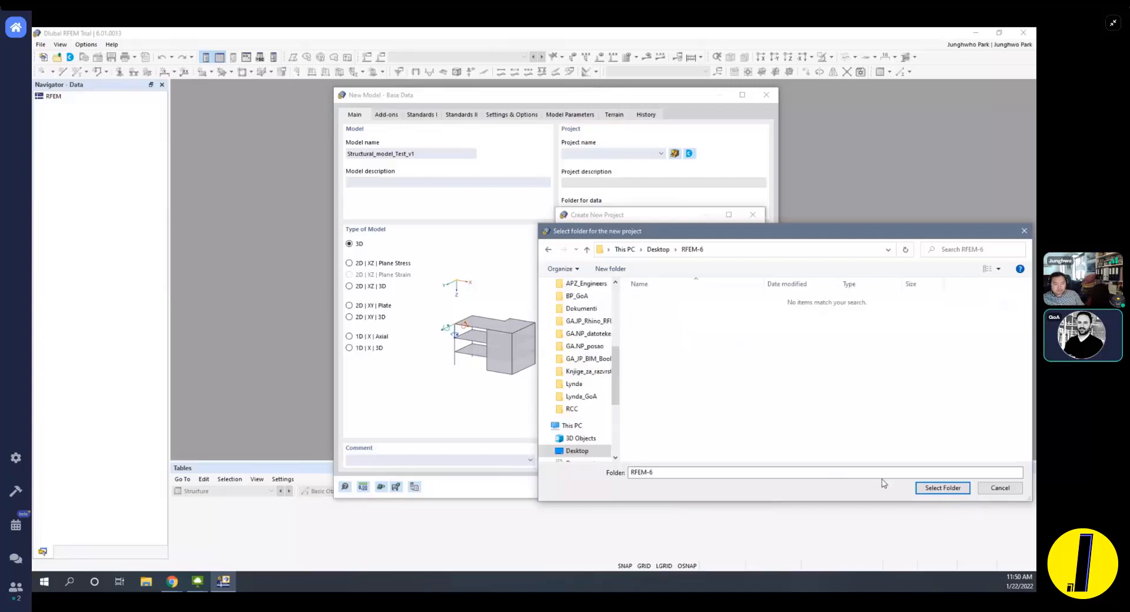
left_click(942, 488)
left_click(689, 379)
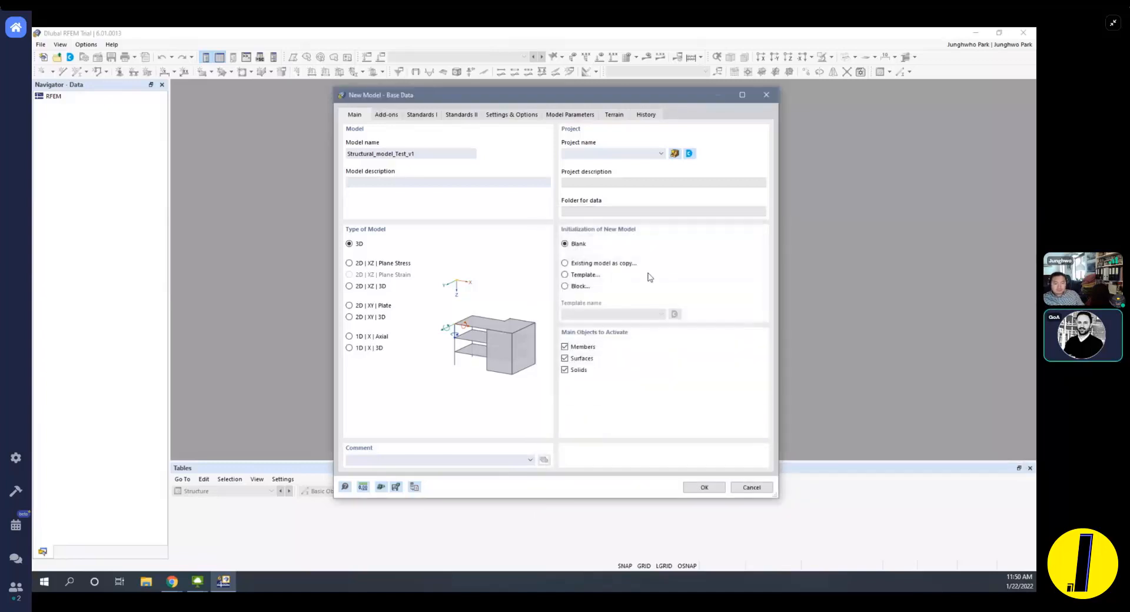
Set the model's project to Projects.
left_click(661, 153)
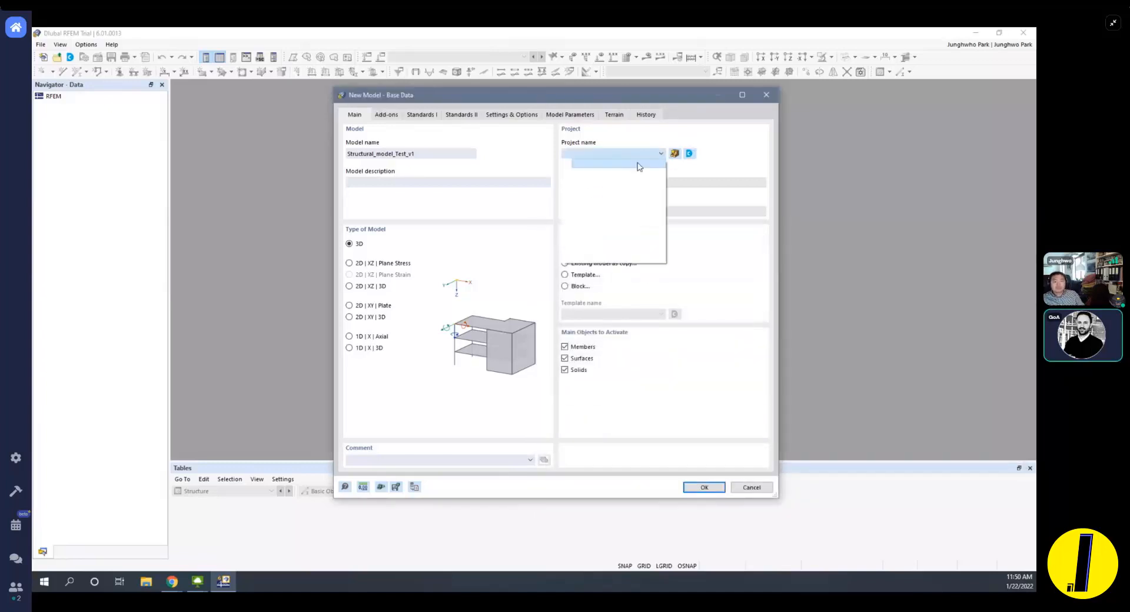
left_click(639, 166)
left_click(628, 157)
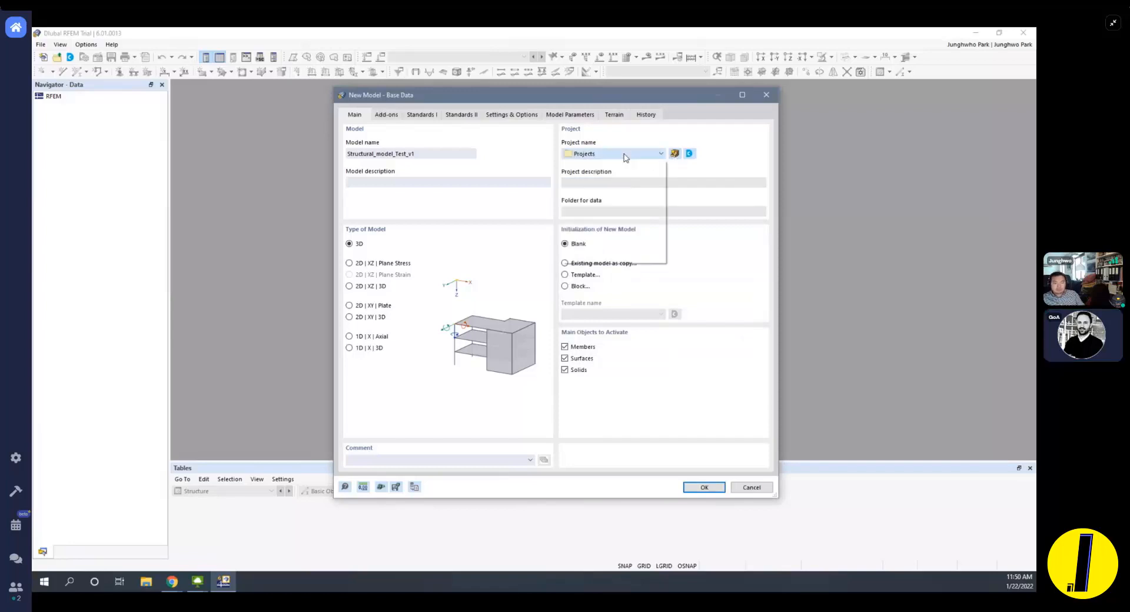
left_click(614, 156)
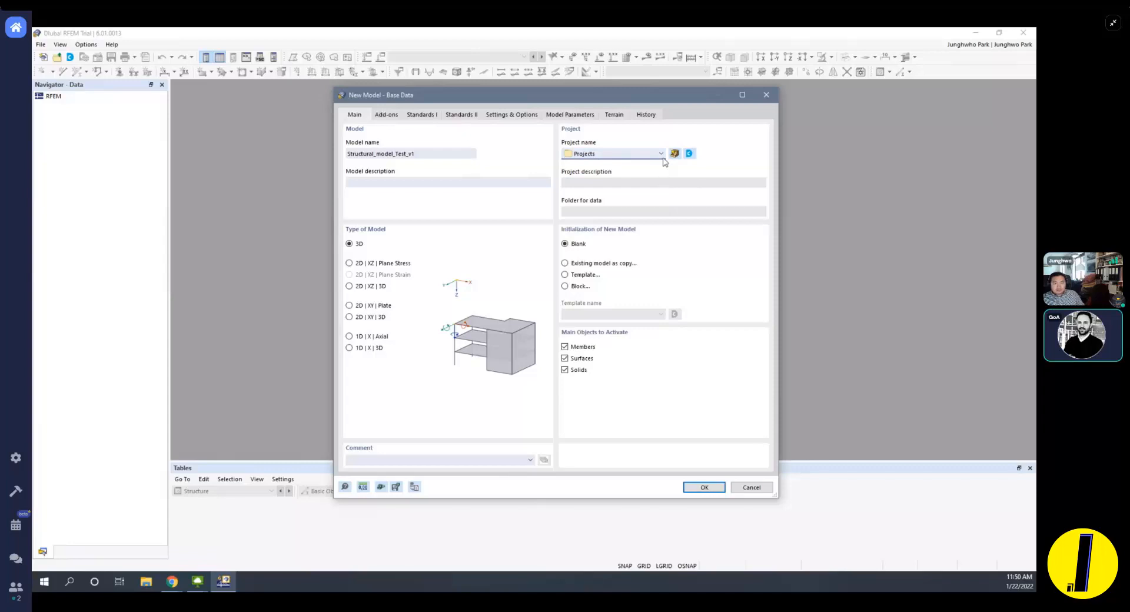
left_click(613, 155)
left_click(614, 155)
Start another new project named RFEM-6 under Projects and try to create it in the default folder.
left_click(673, 155)
type("RFEM-6")
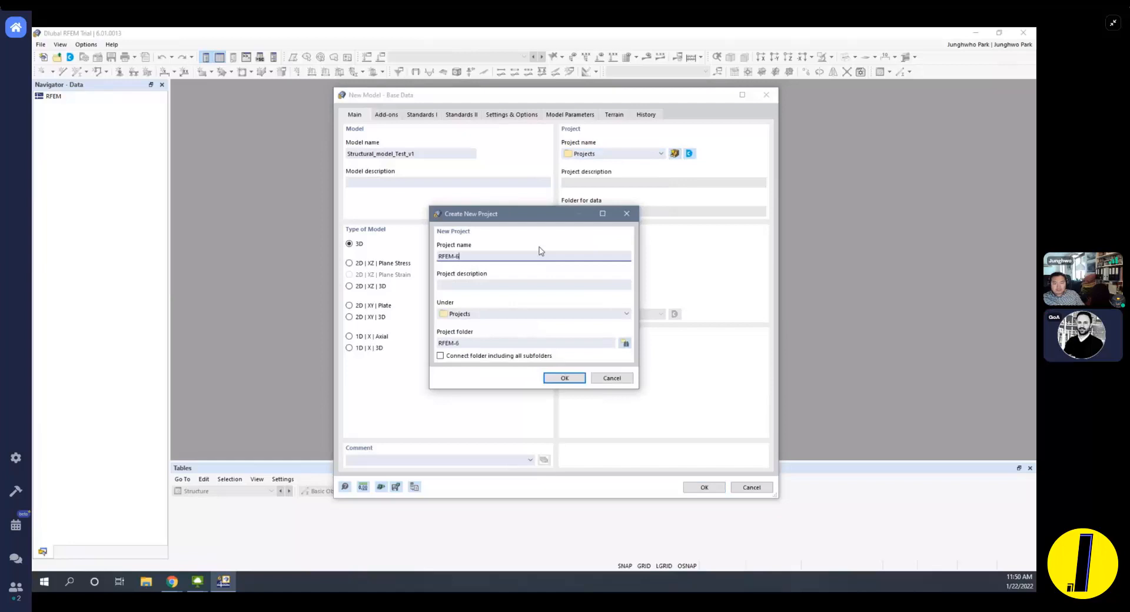
key("Return")
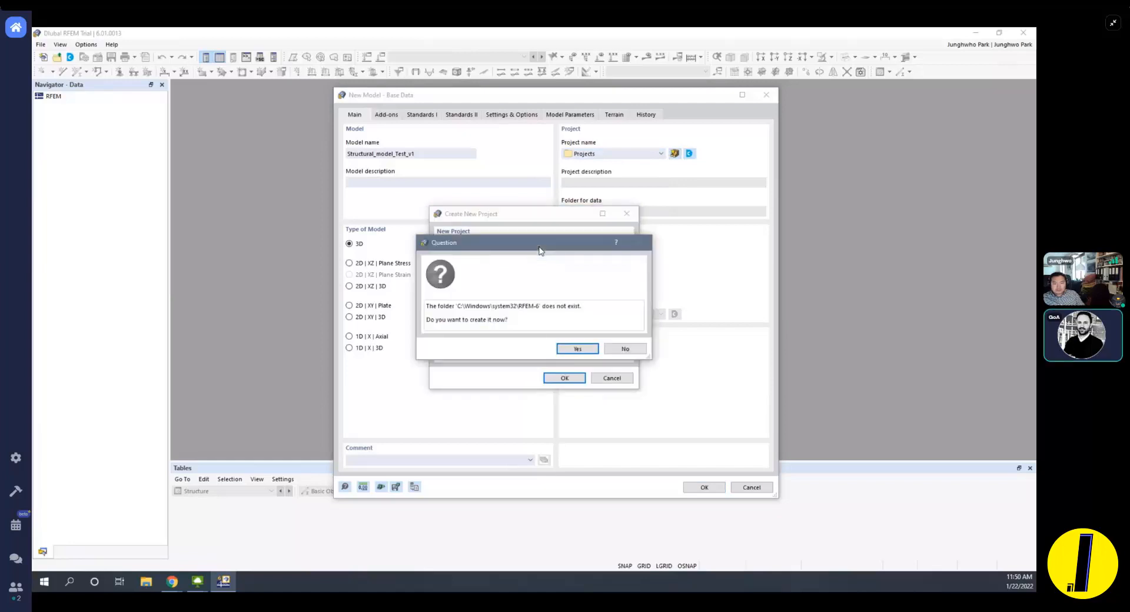
left_click(578, 349)
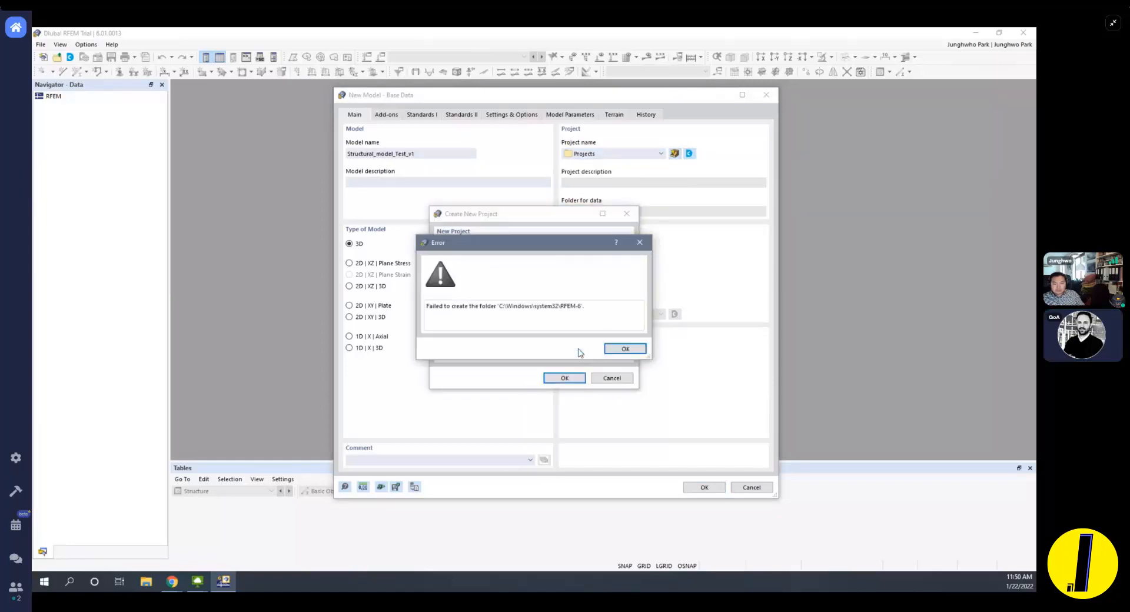
key("Return")
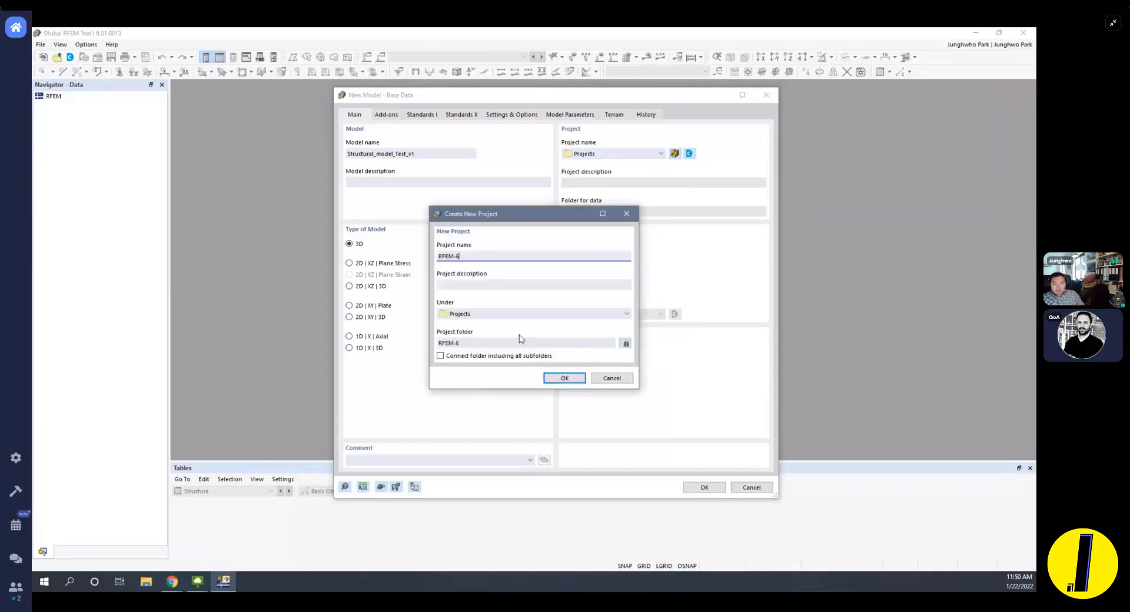
Select the desktop's RFEM-6 folder as the project folder and create the project.
left_click(625, 345)
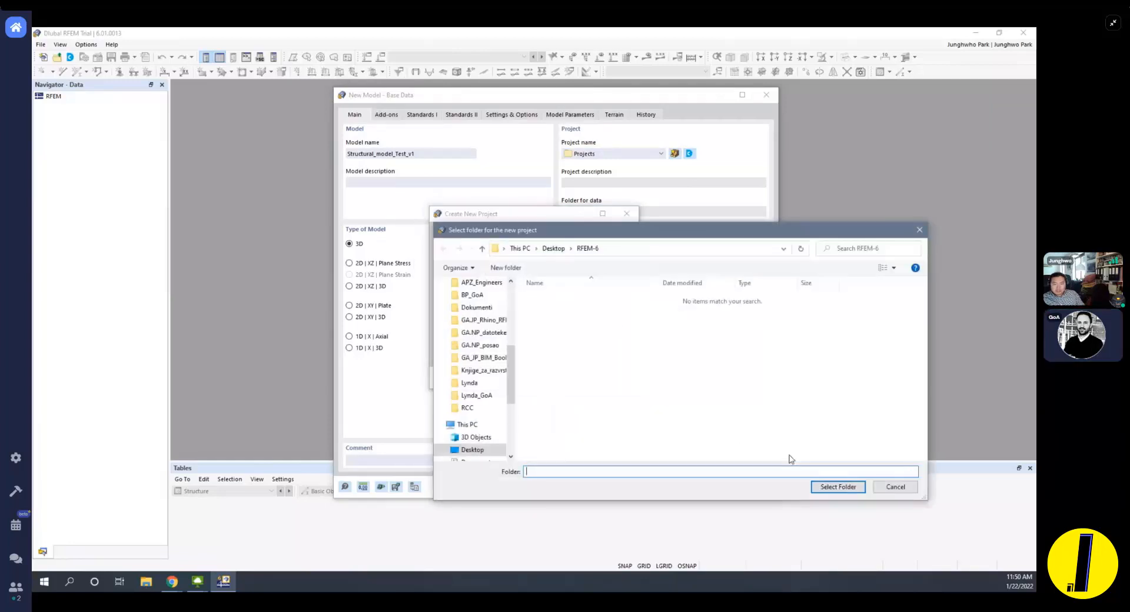
left_click(836, 488)
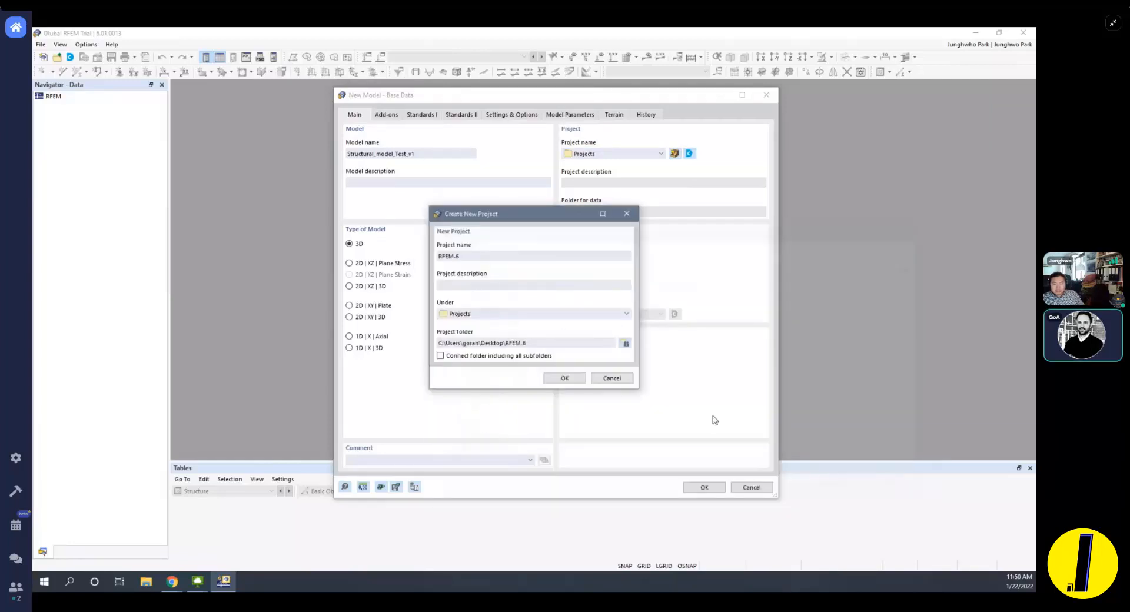
left_click(564, 378)
left_click(601, 153)
left_click(601, 153)
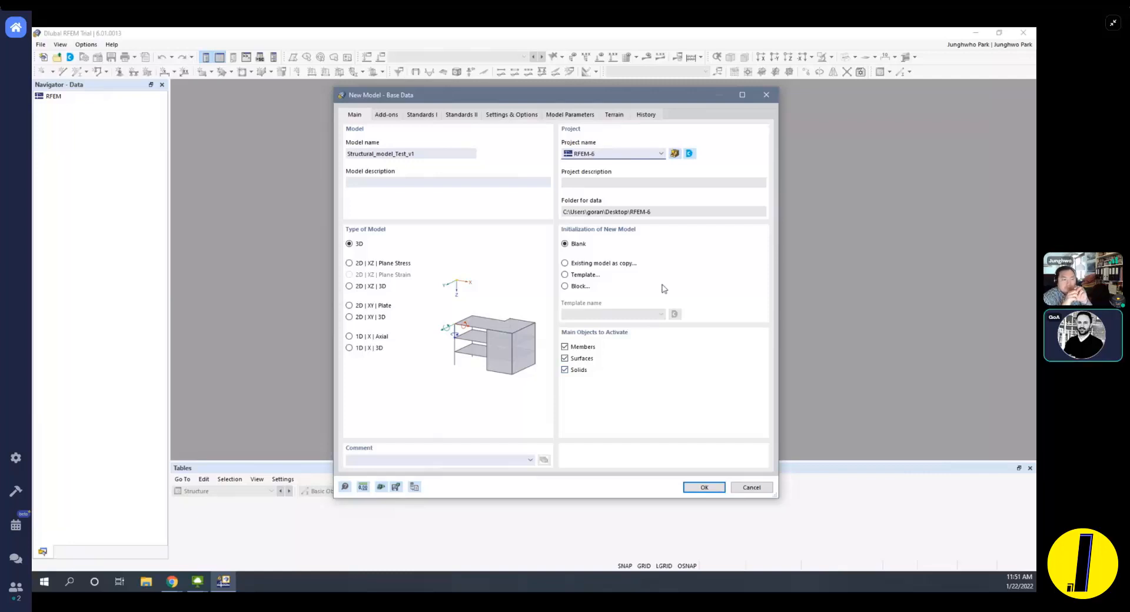
Activate the Concrete Design and Steel Design add-ons for the new model.
left_click(379, 117)
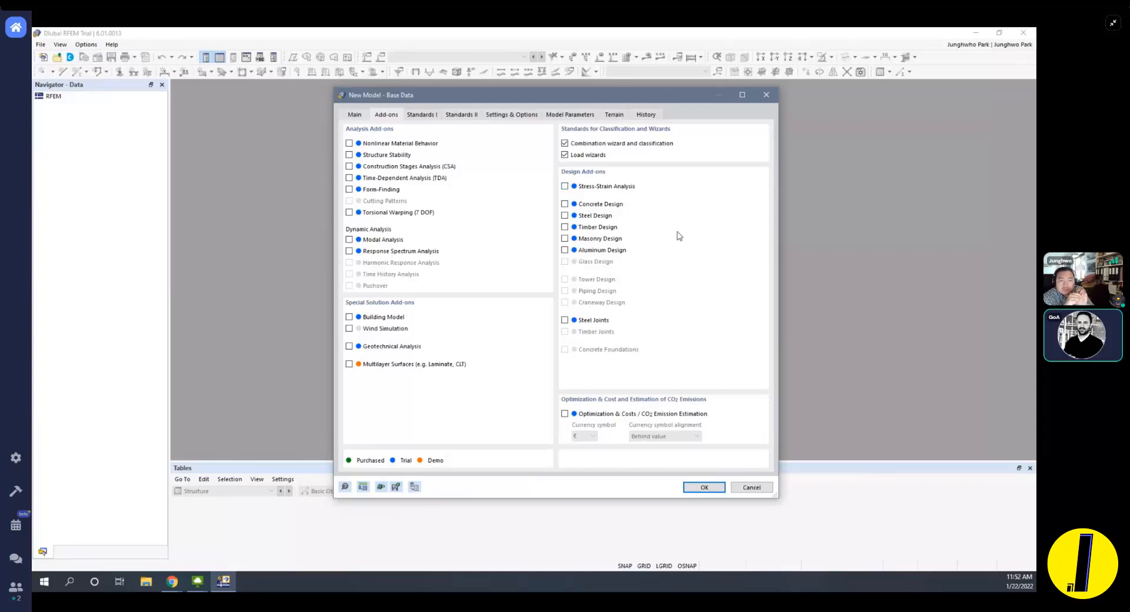
left_click(564, 204)
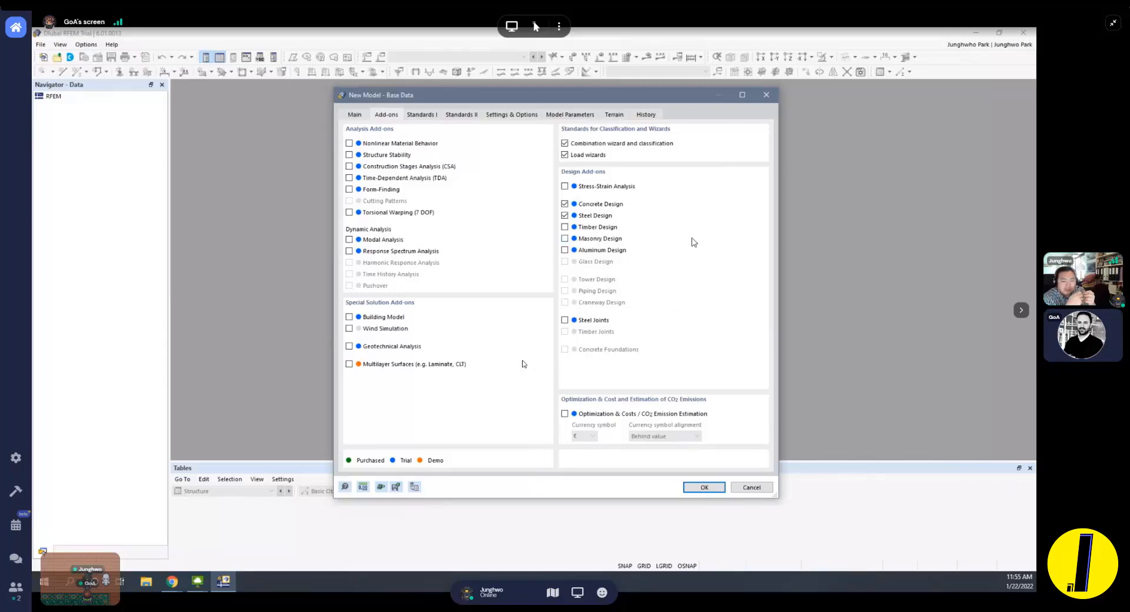
Activate the Optimization & Costs / CO2 Emission Estimation add-on, with the currency symbol € aligned behind the value.
left_click(619, 417)
left_click(592, 438)
left_click(593, 438)
left_click(676, 440)
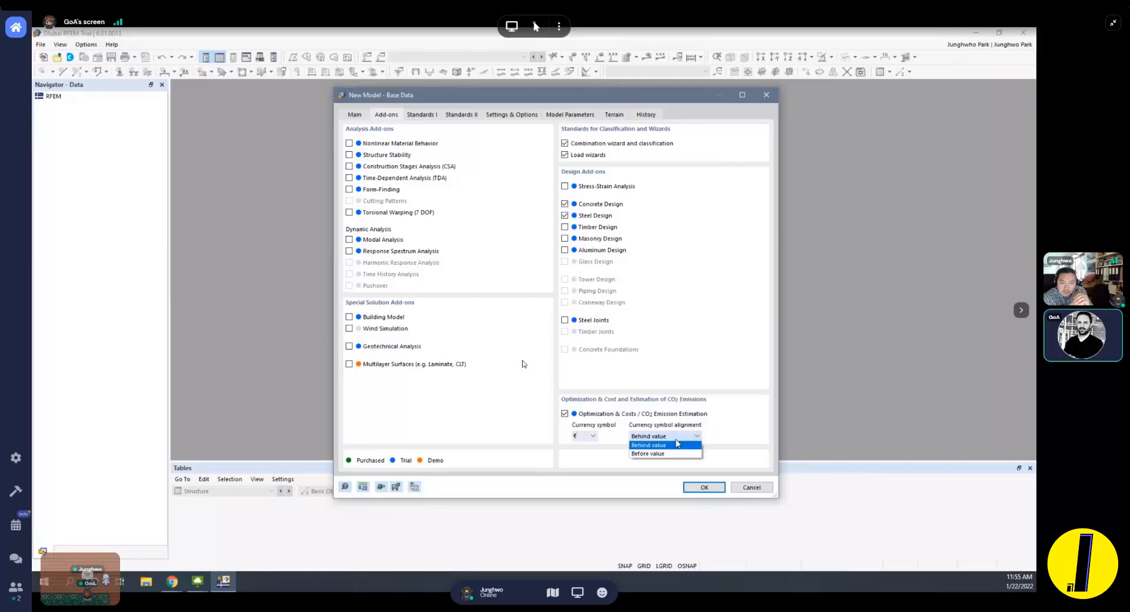
left_click(676, 445)
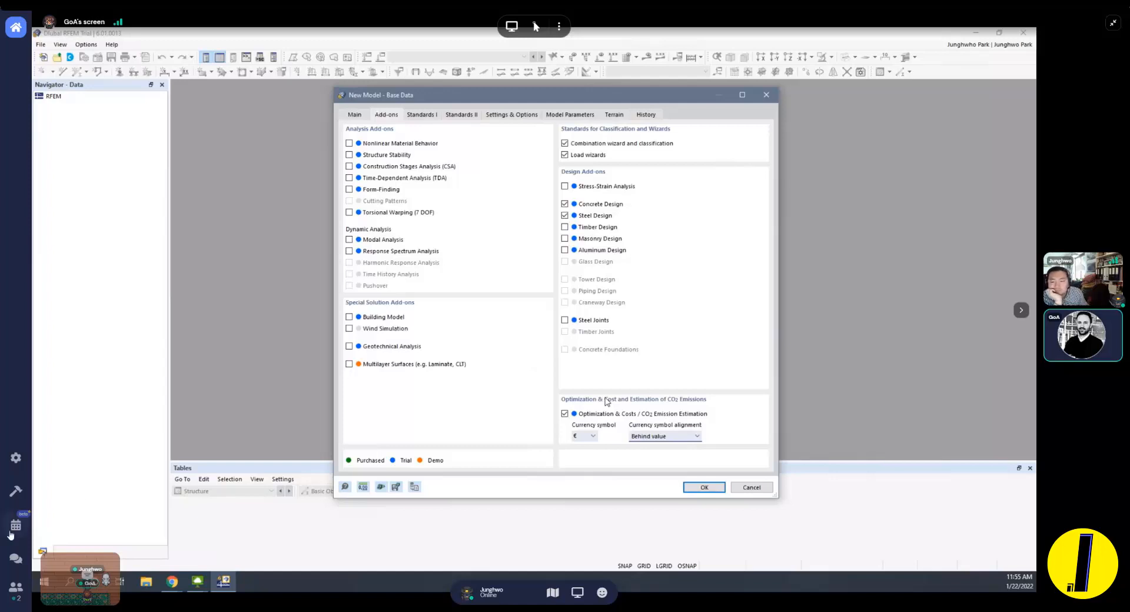
left_click(62, 566)
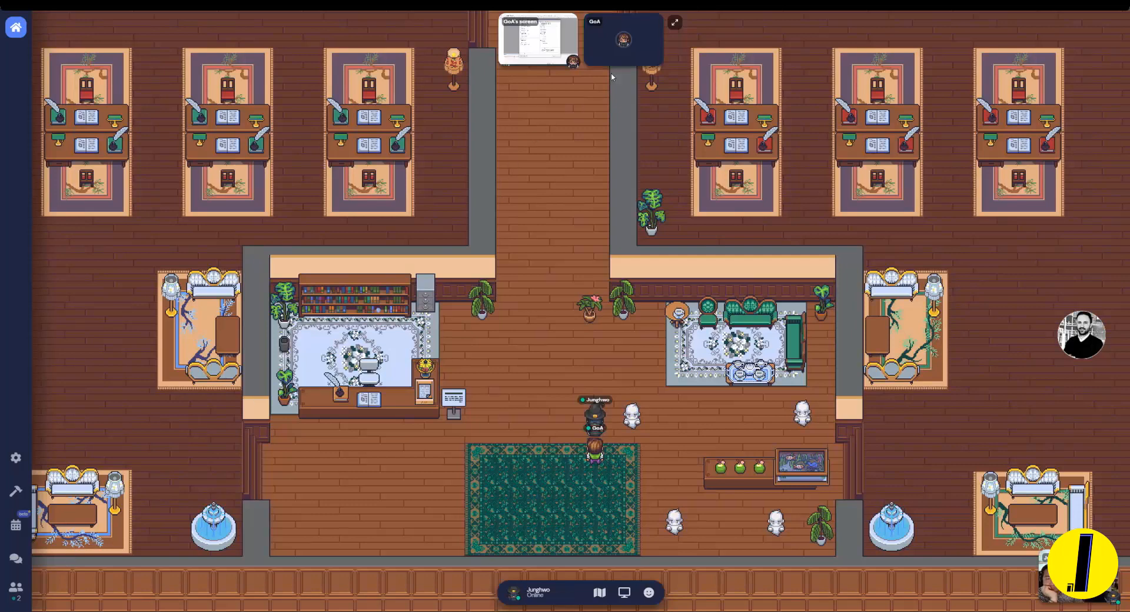
left_click(674, 24)
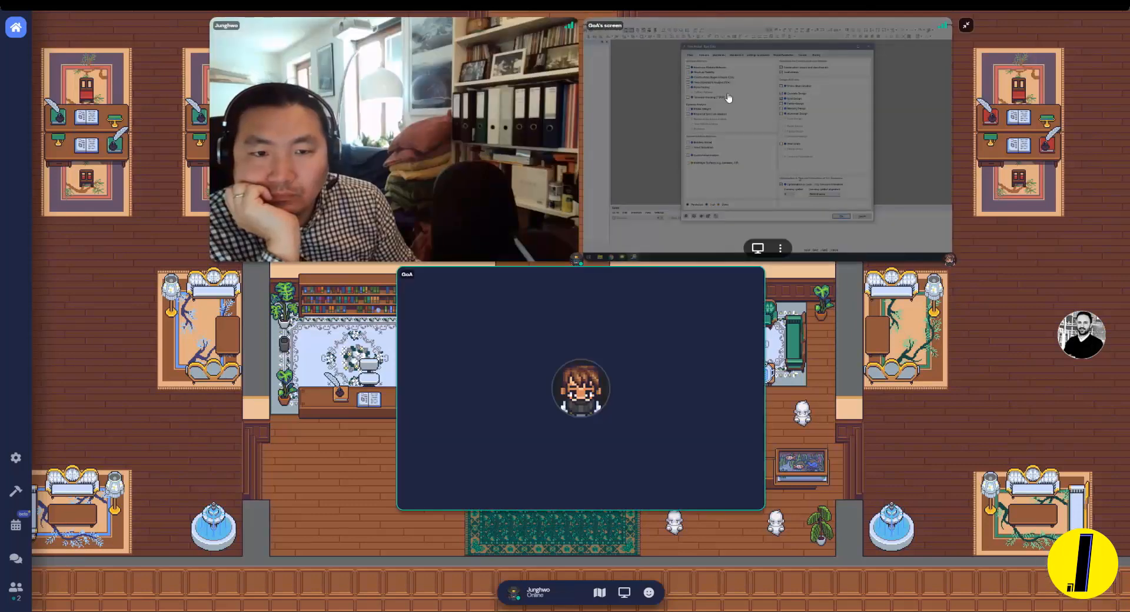
left_click(816, 79)
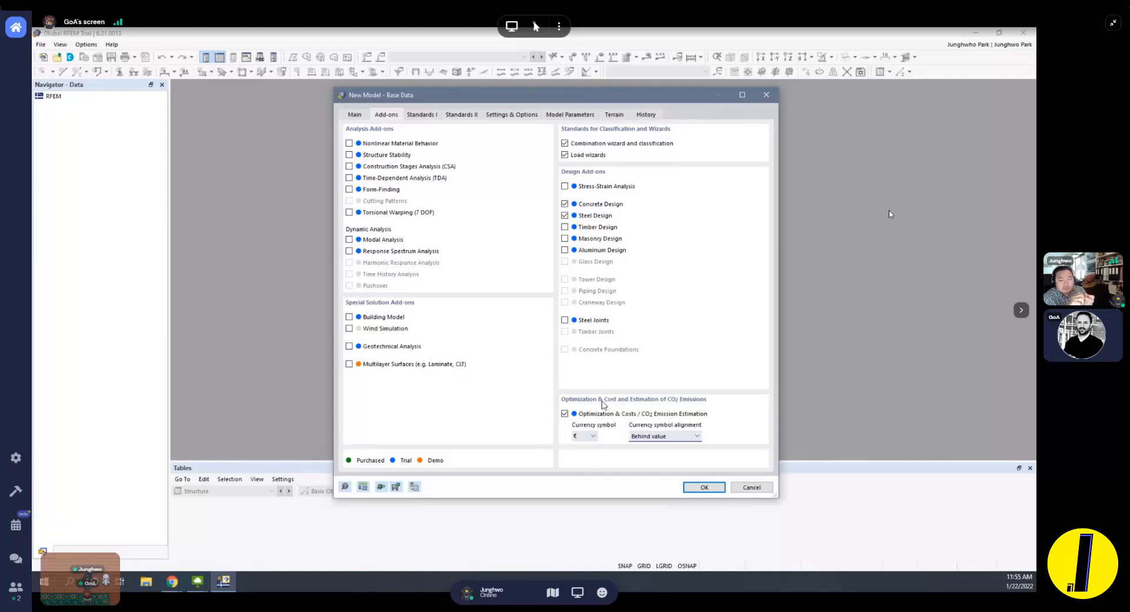
Deactivate the Optimization & Costs / CO2 Emission Estimation add-on for the new model.
left_click(618, 416)
left_click(618, 415)
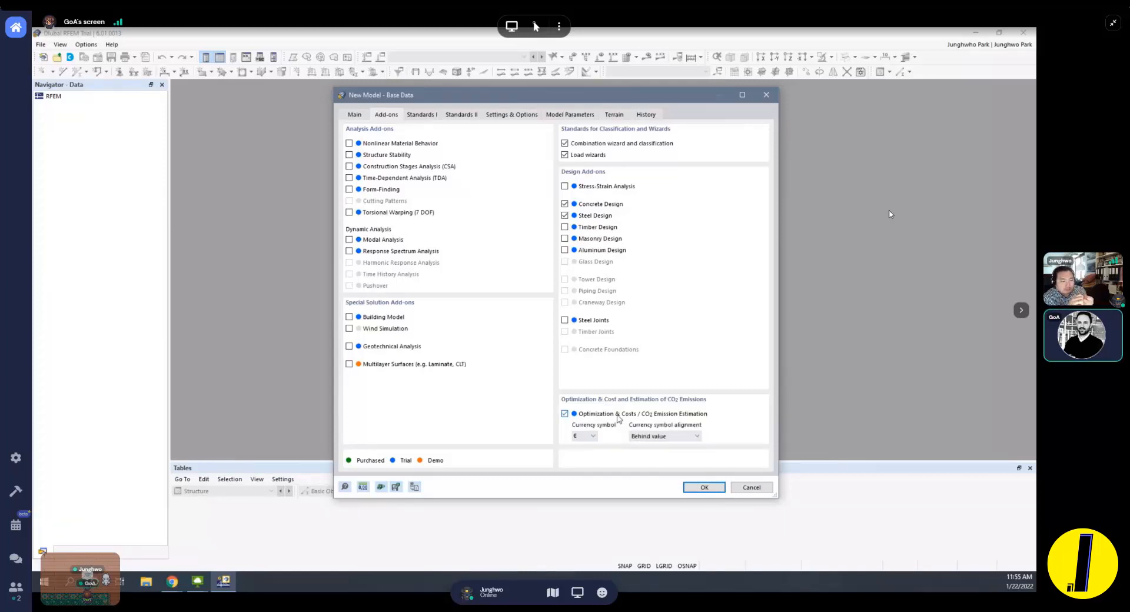
left_click(618, 416)
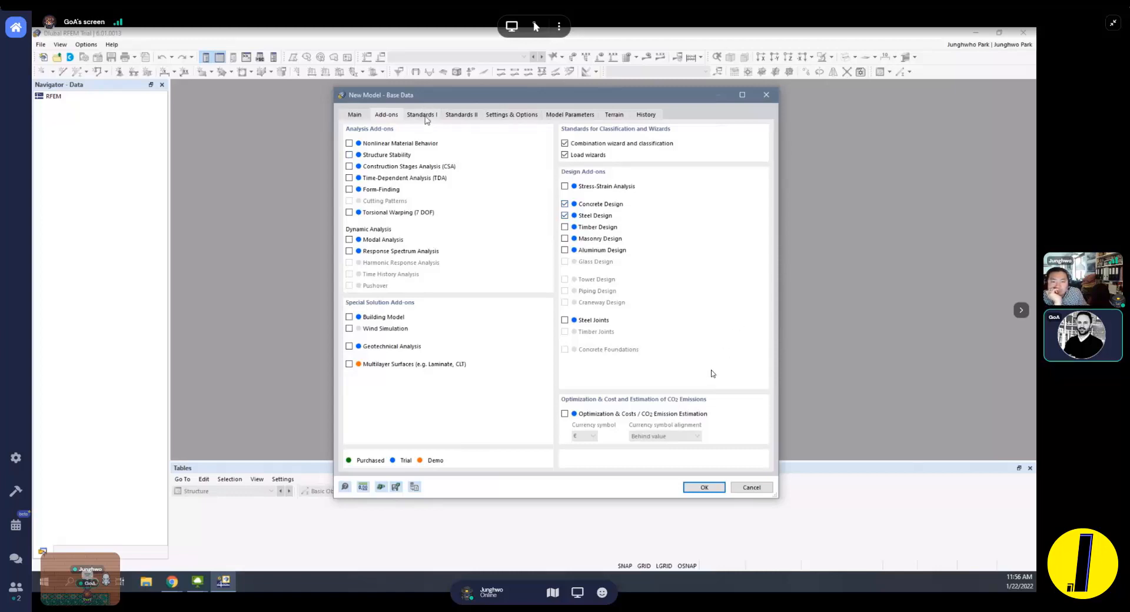
Review the standard groups and national annexes available for load wizards, concrete design, steel design and the special design categories.
left_click(426, 118)
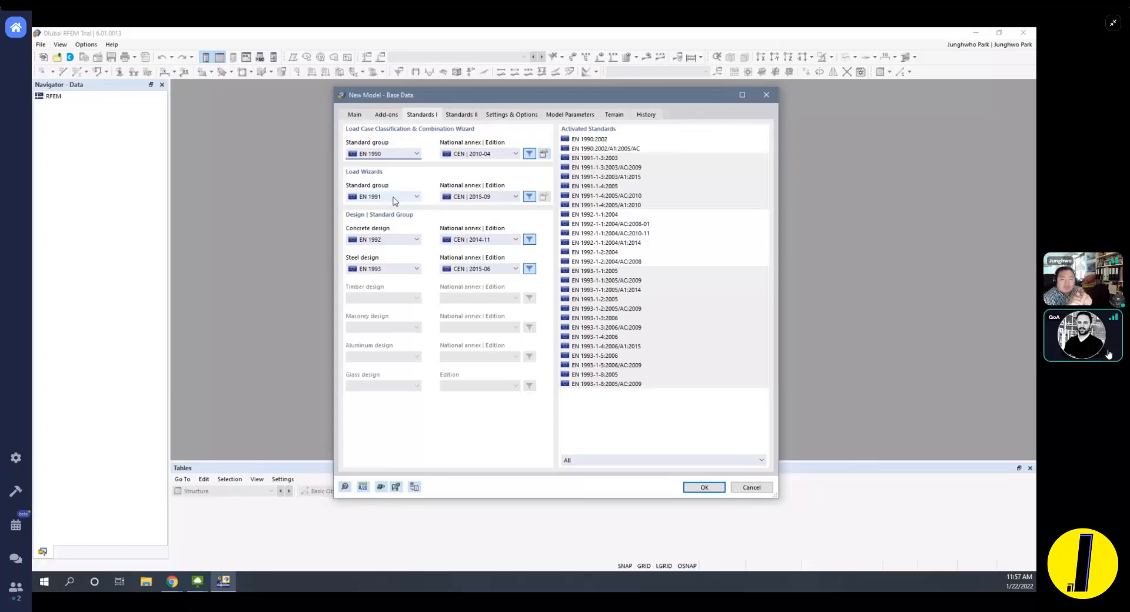
left_click(486, 197)
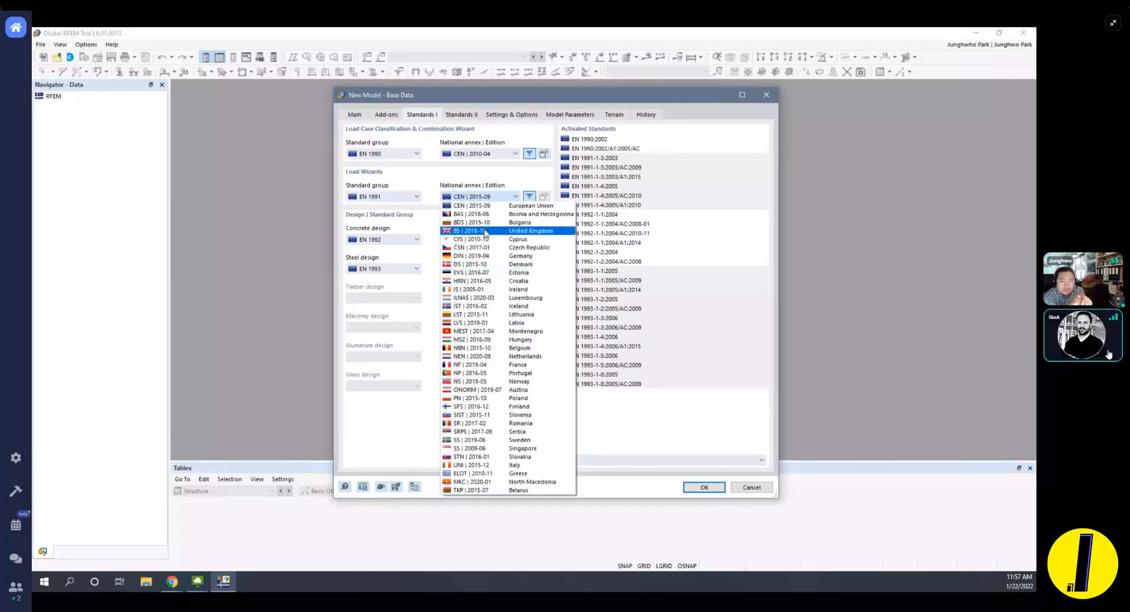
left_click(512, 180)
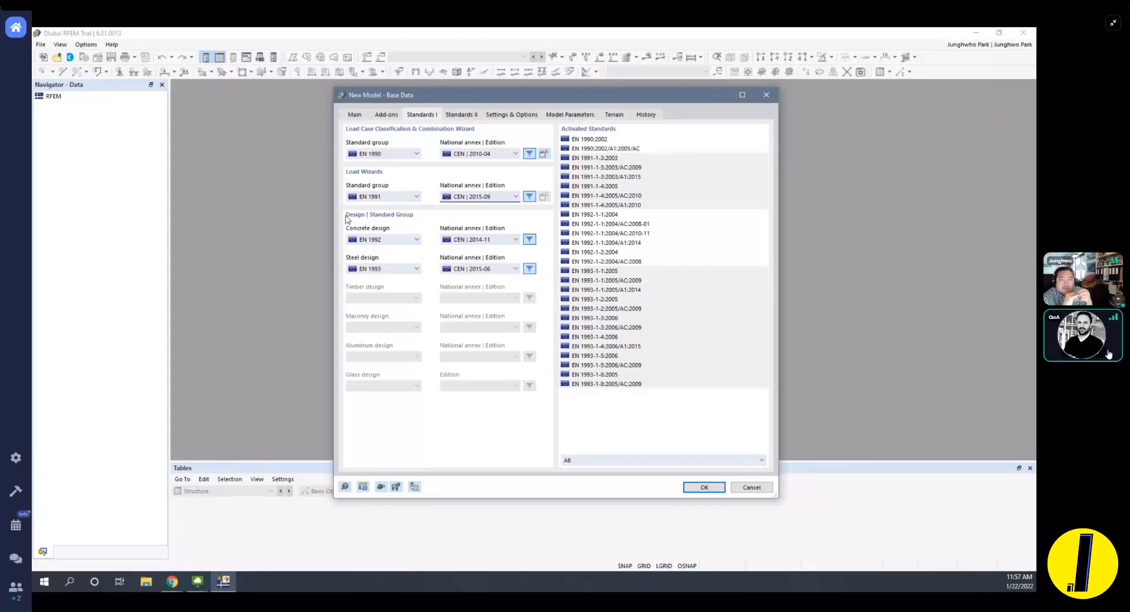
left_click(395, 241)
left_click(395, 242)
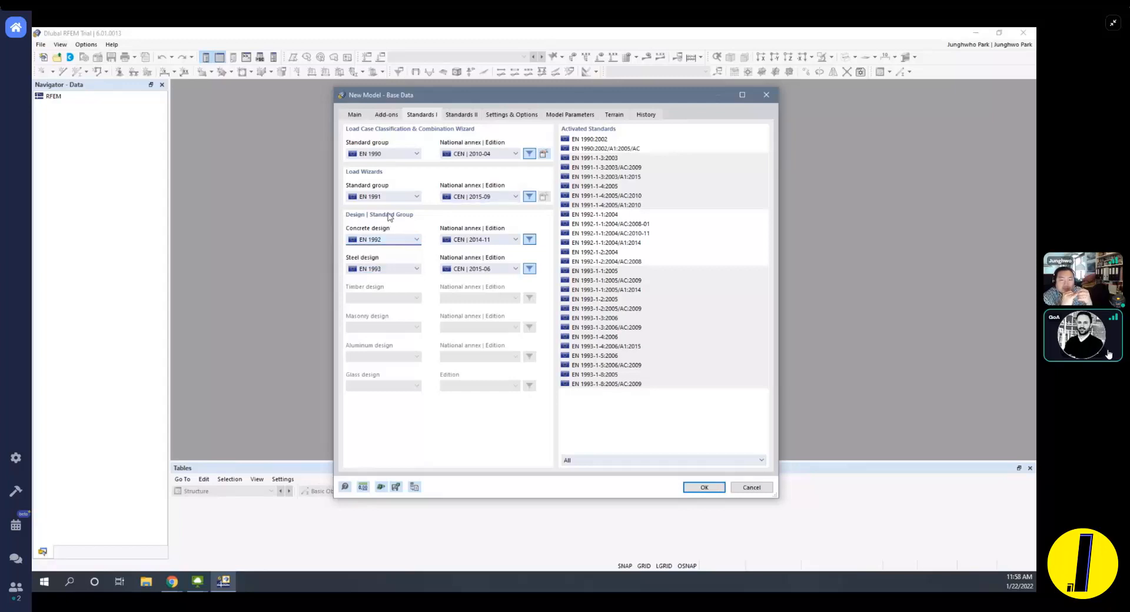
left_click(386, 115)
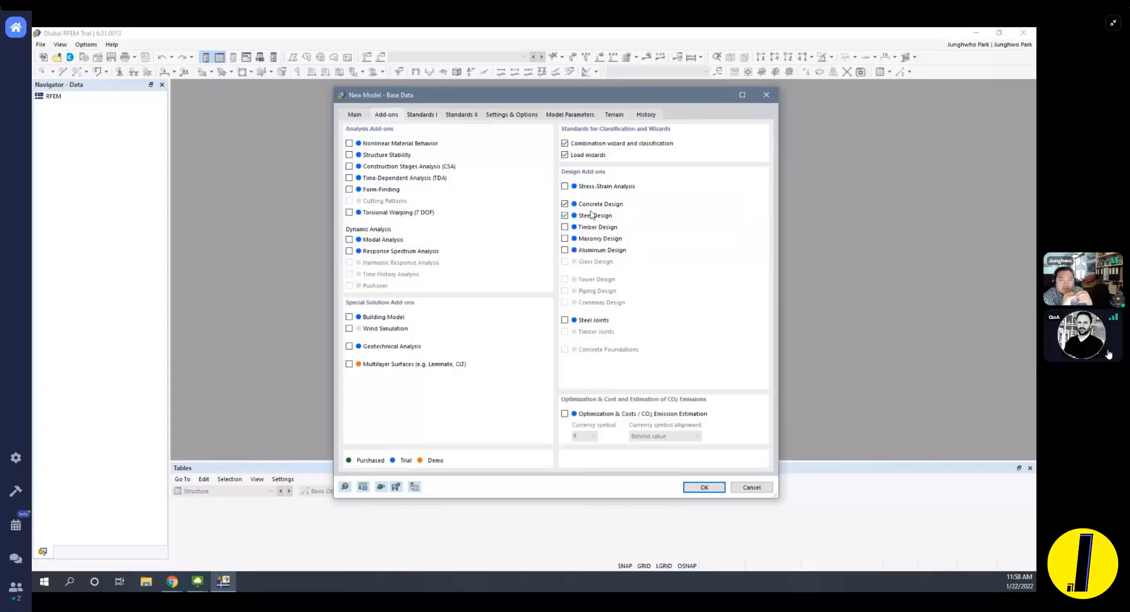
left_click(434, 115)
left_click(400, 242)
left_click(399, 247)
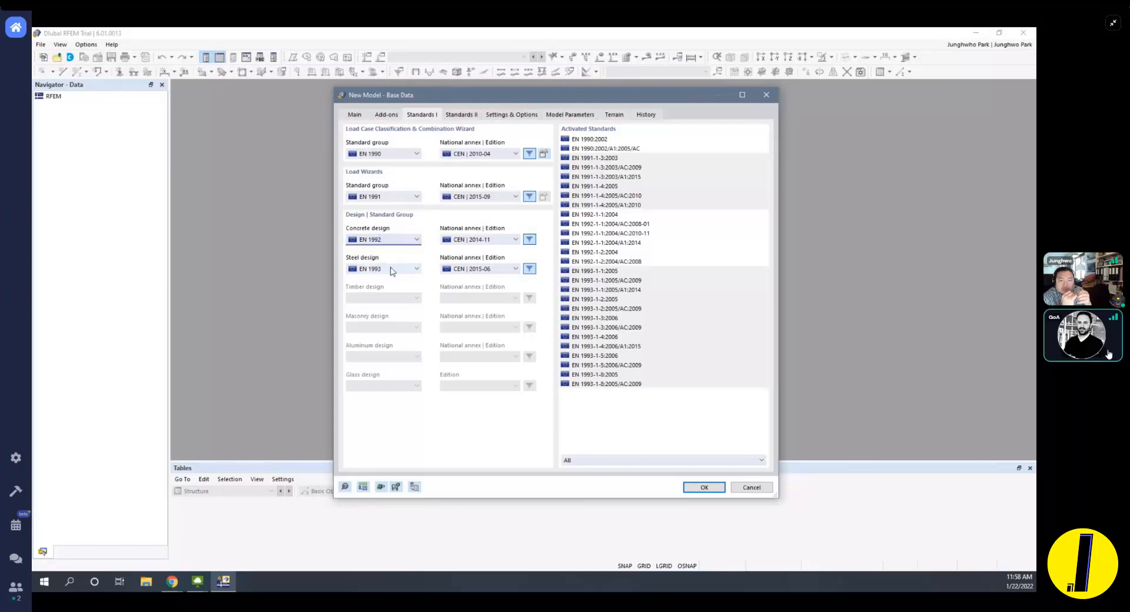
left_click(393, 271)
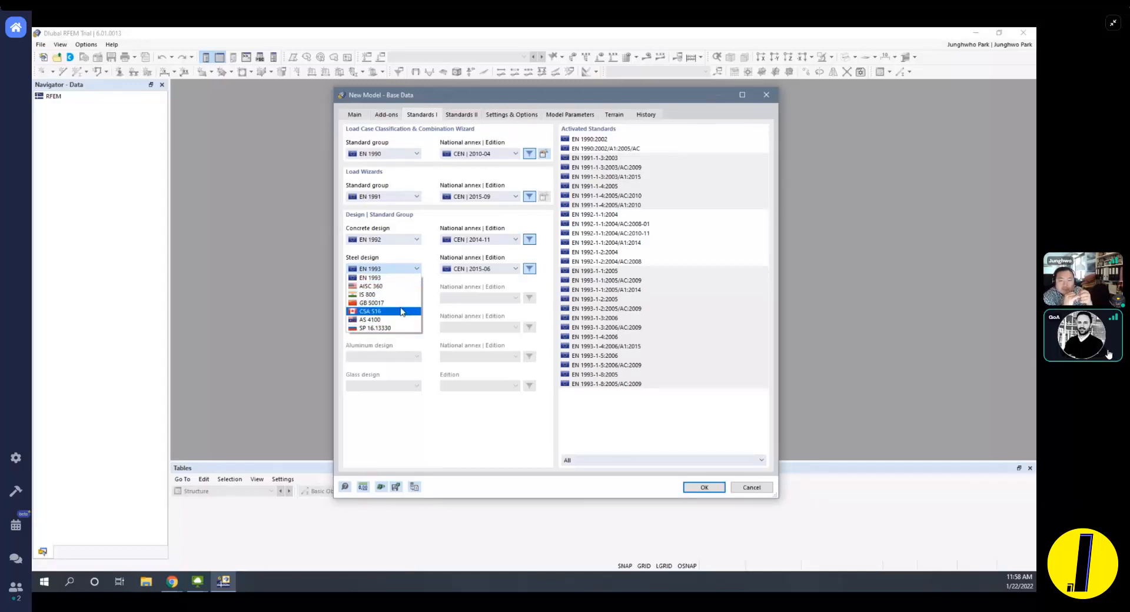
left_click(416, 347)
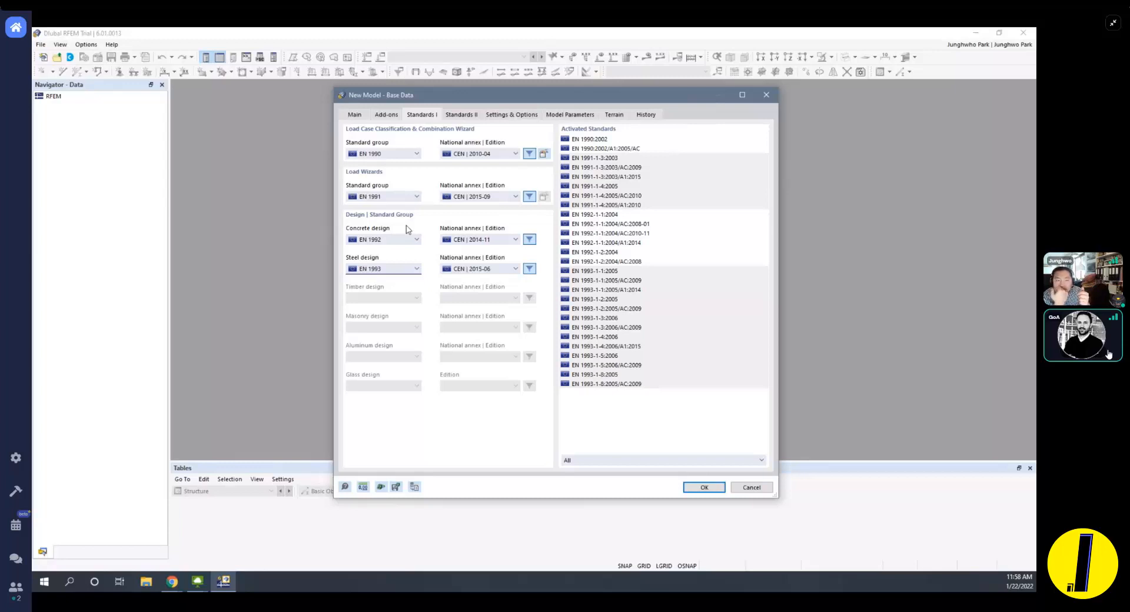
left_click(476, 118)
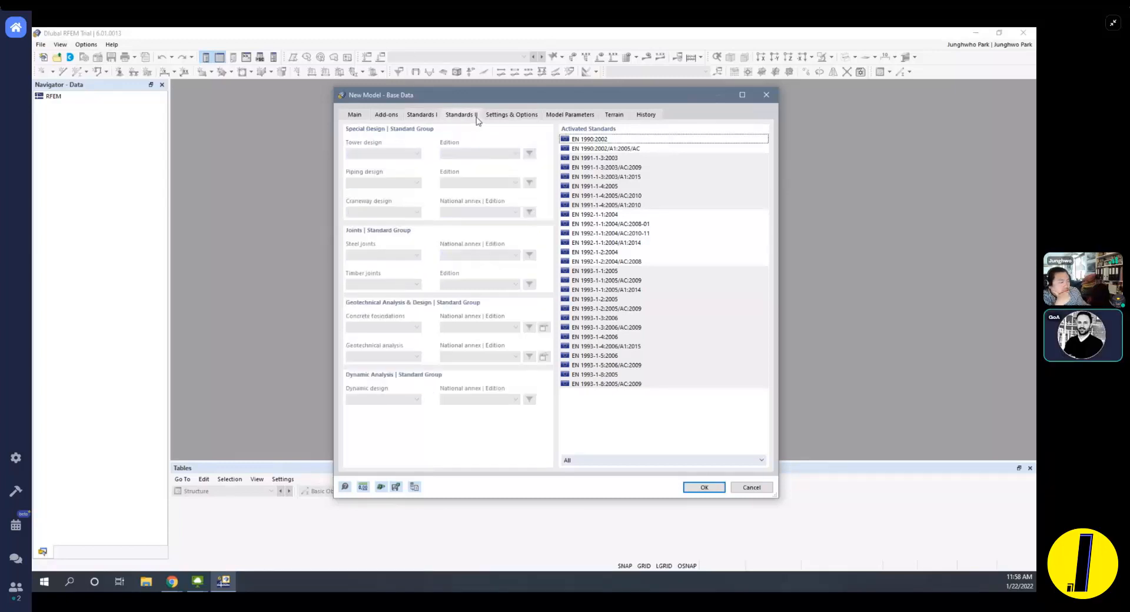
Set the model's global axes XYZ orientation to Z upward.
left_click(528, 117)
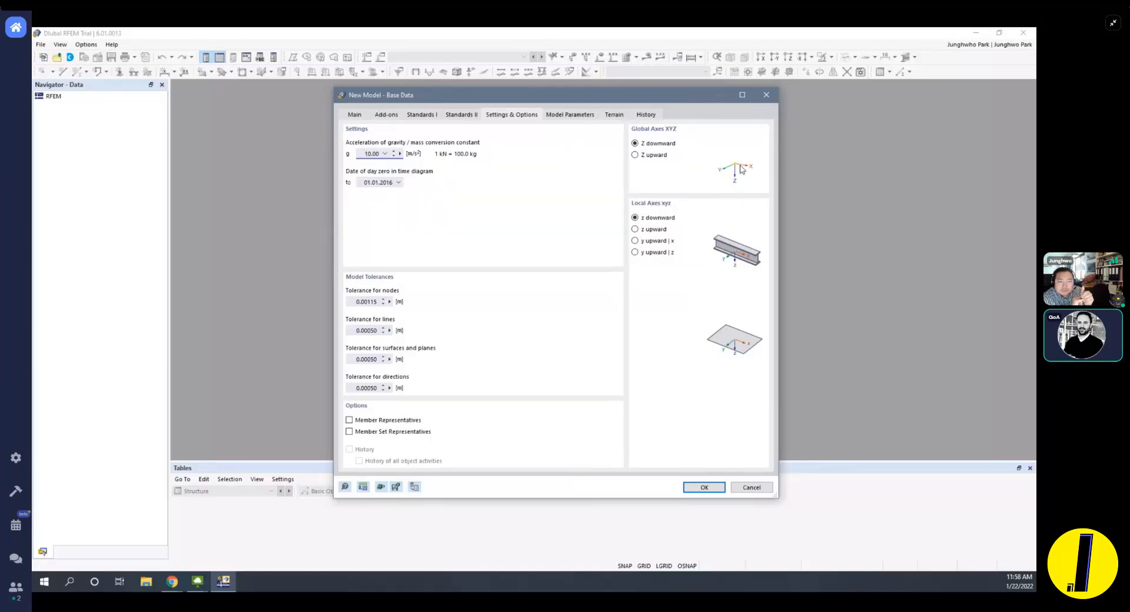
left_click(663, 157)
left_click(663, 146)
left_click(666, 157)
left_click(663, 146)
left_click(661, 156)
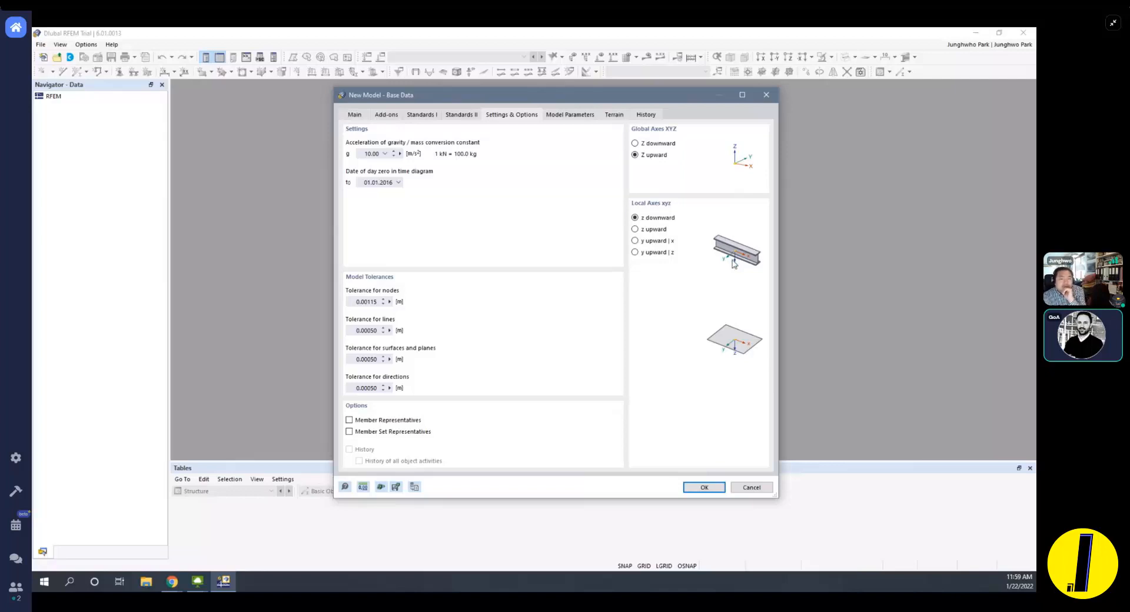
Examine the model parameters, the terrain definition options, the history data and the main project data of the new model.
left_click(590, 120)
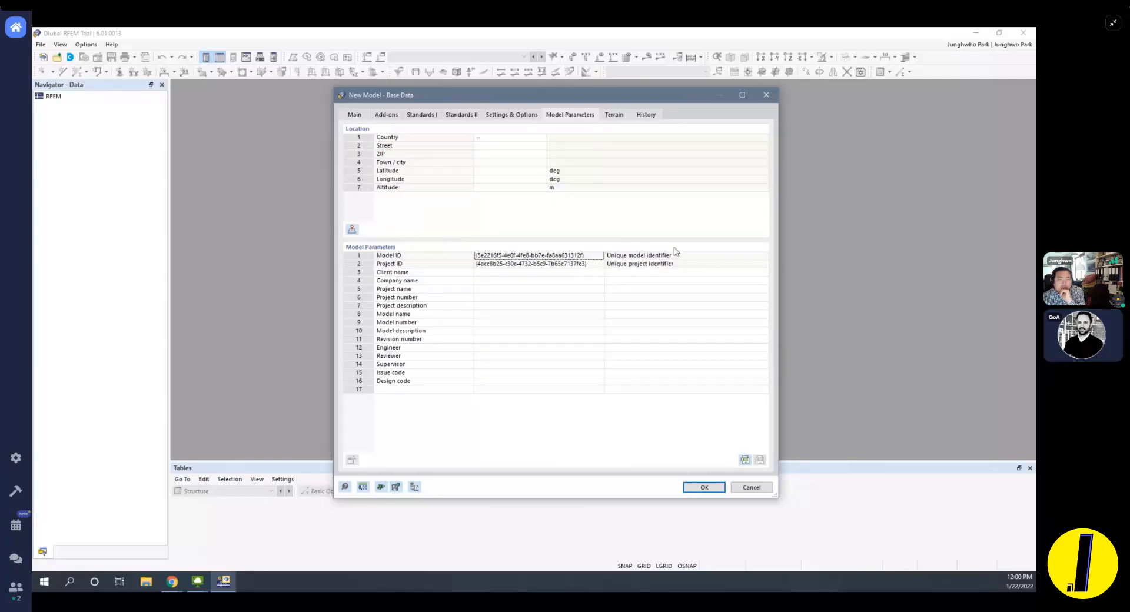
left_click(613, 117)
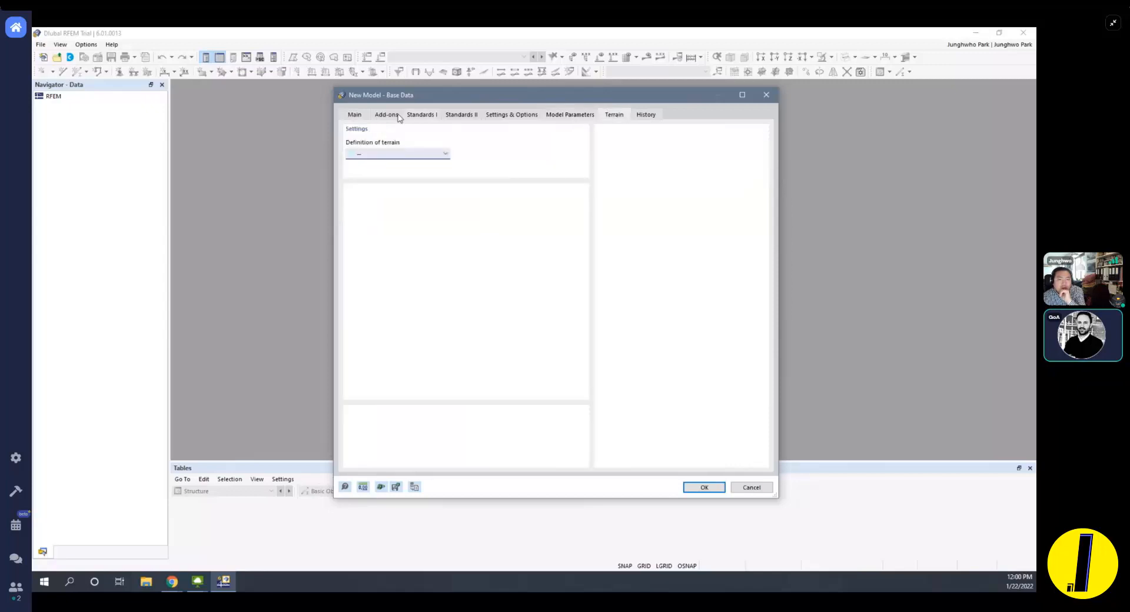
left_click(583, 116)
left_click(641, 115)
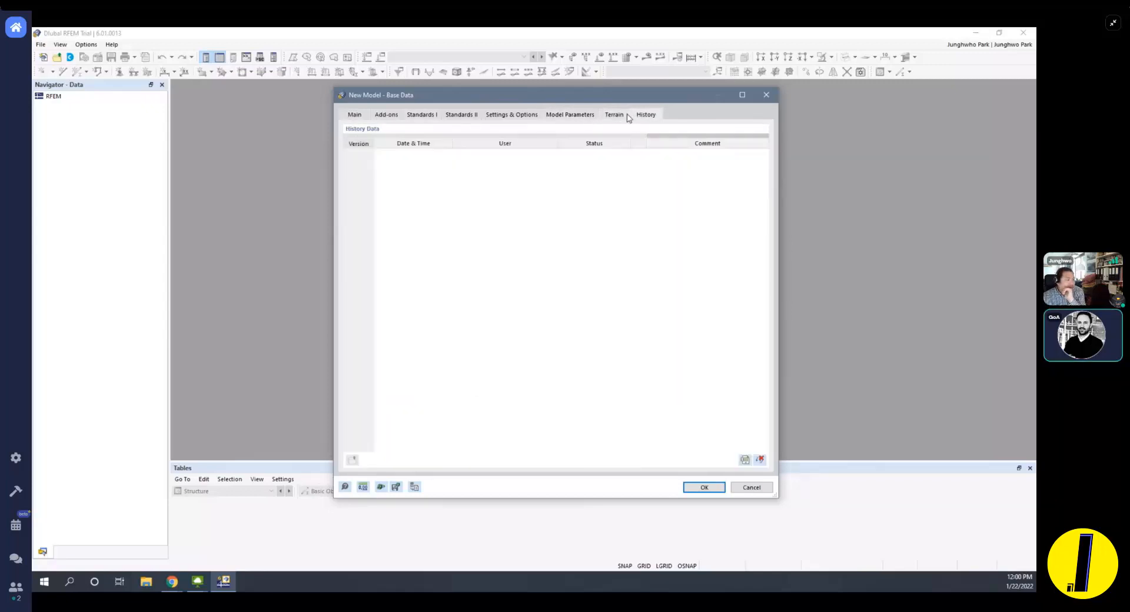
left_click(625, 116)
left_click(429, 154)
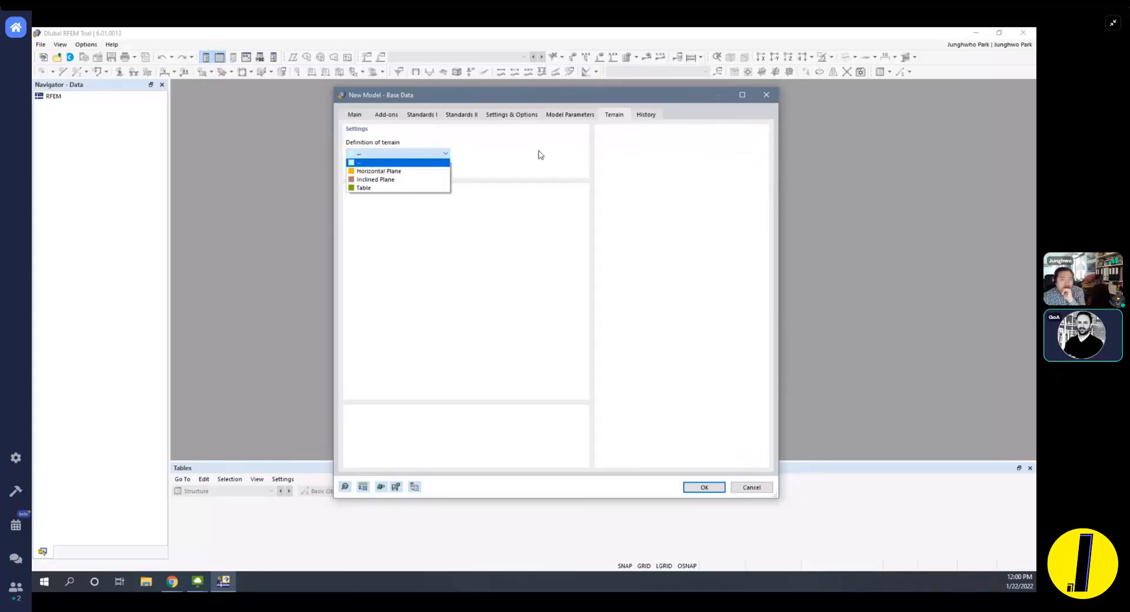
left_click(444, 154)
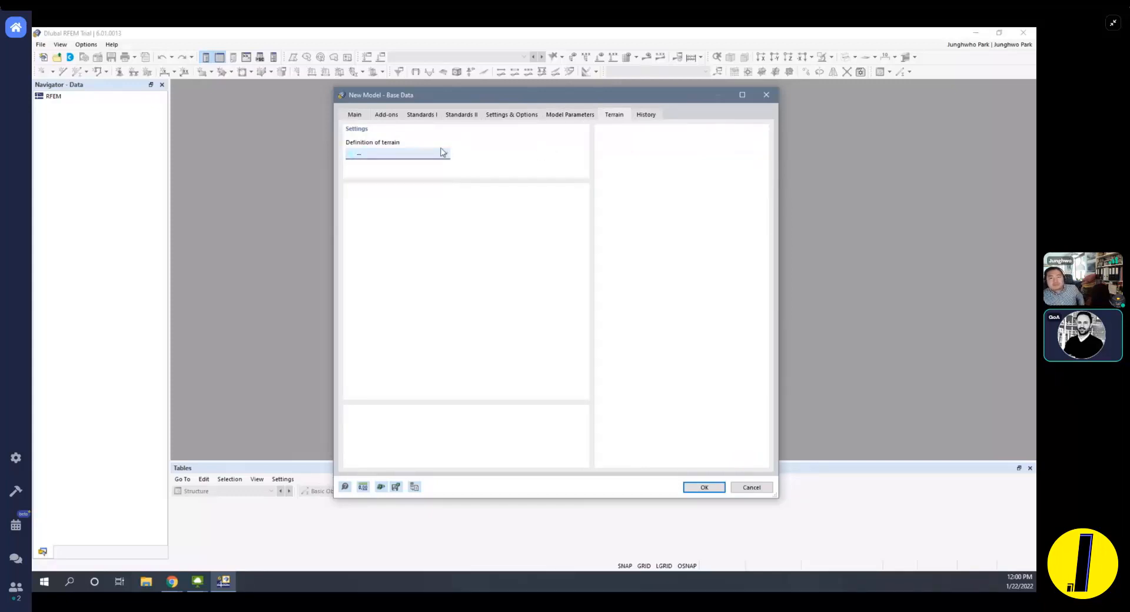
left_click(646, 115)
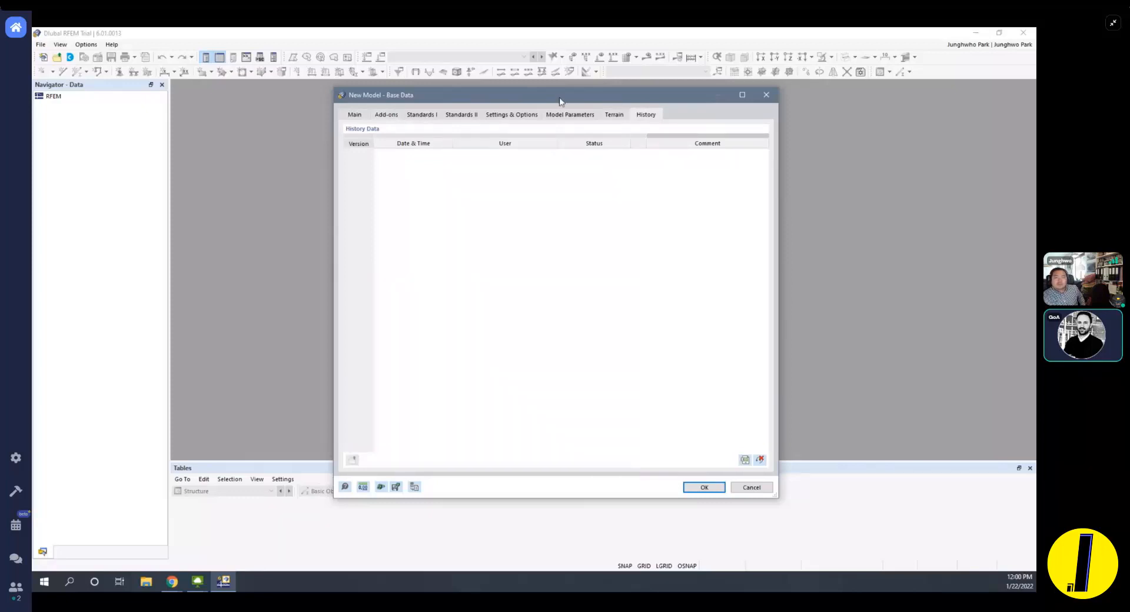
left_click(354, 114)
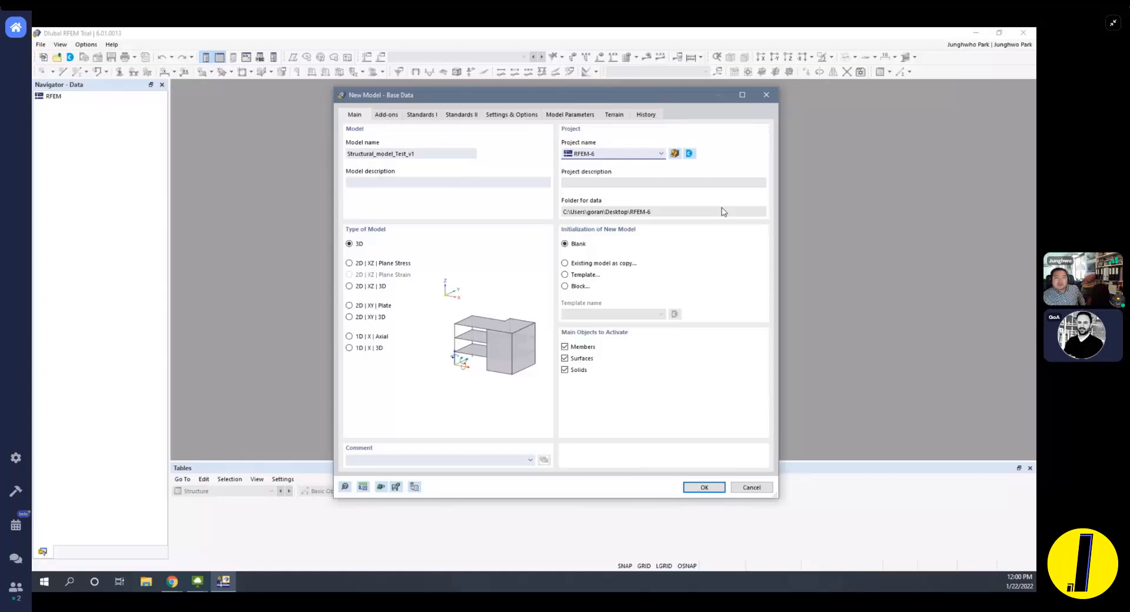
left_click(578, 115)
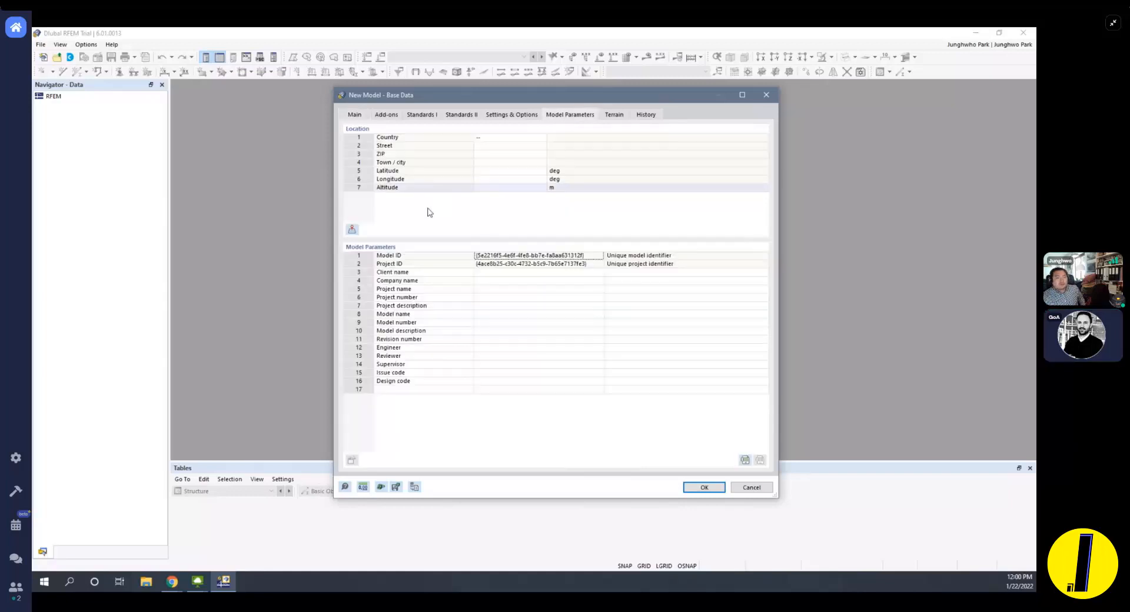
Recheck the axis and tolerance settings and accept the base data to create the model.
left_click(529, 115)
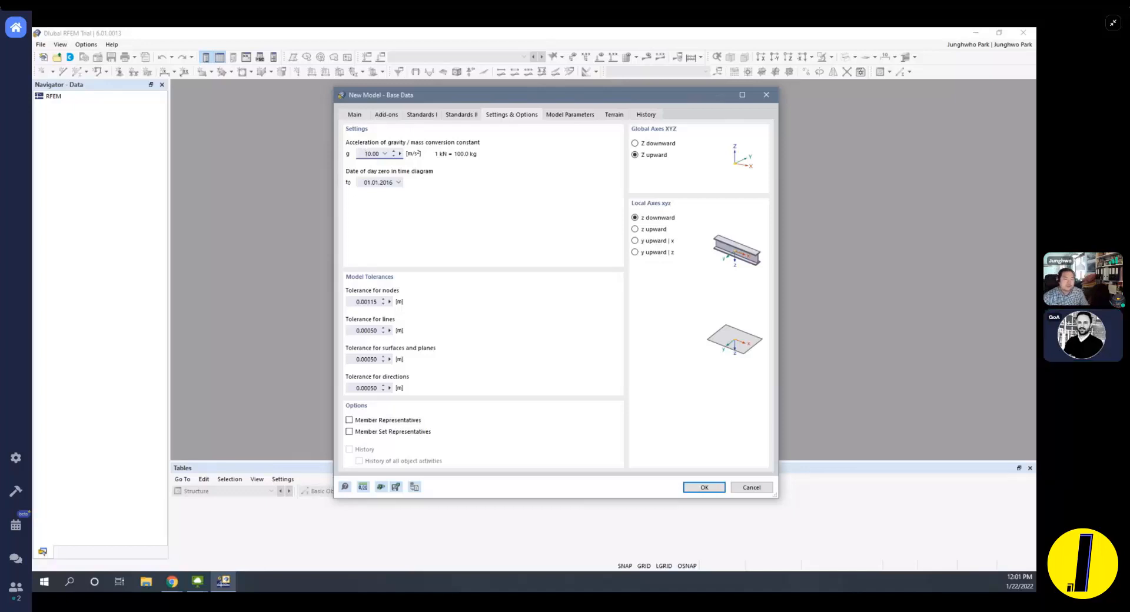
left_click(695, 488)
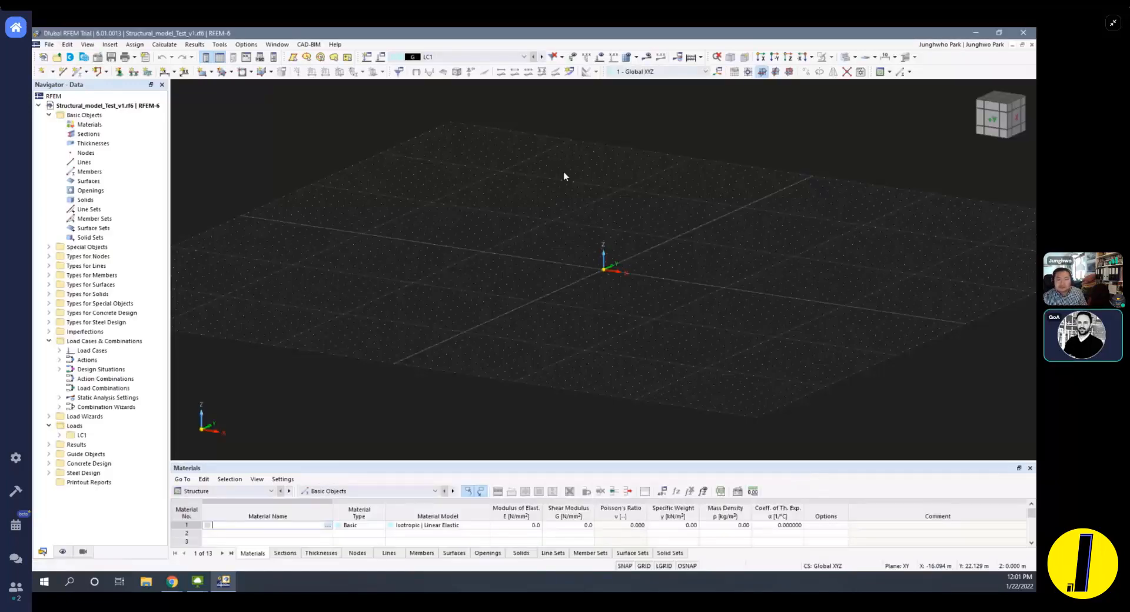
Examine the empty 3D workspace, its grid and its global axes from several angles, including the -X side view.
scroll(627, 233, "down", 2)
middle_click_drag(628, 234, 629, 269, "ctrl")
scroll(548, 235, "down", 2)
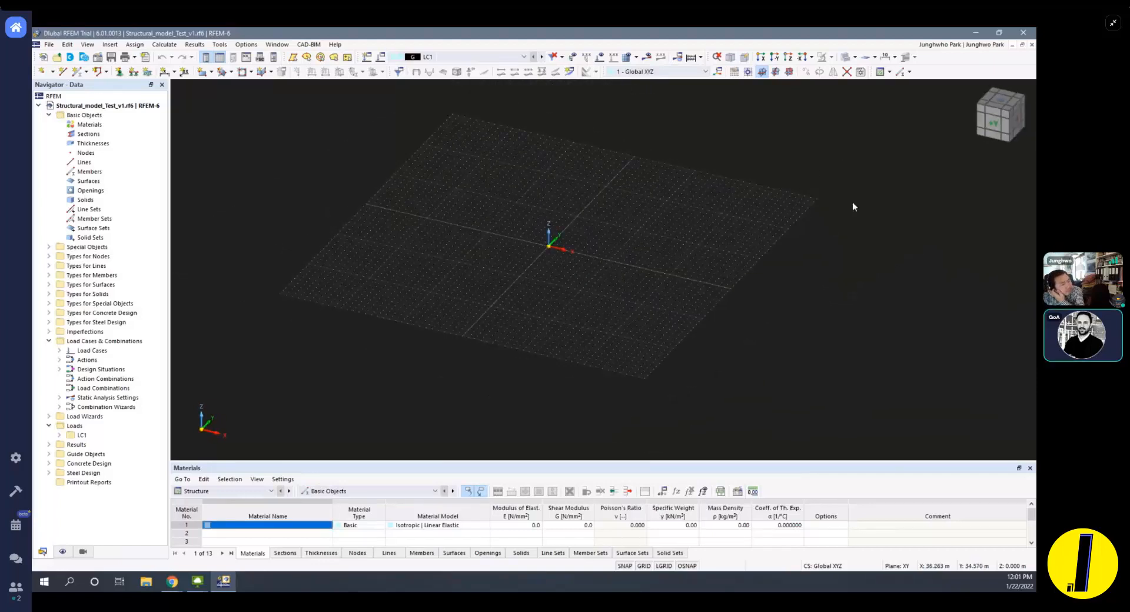
middle_click_drag(565, 197, 510, 200, "ctrl")
middle_click_drag(520, 238, 626, 82, "ctrl")
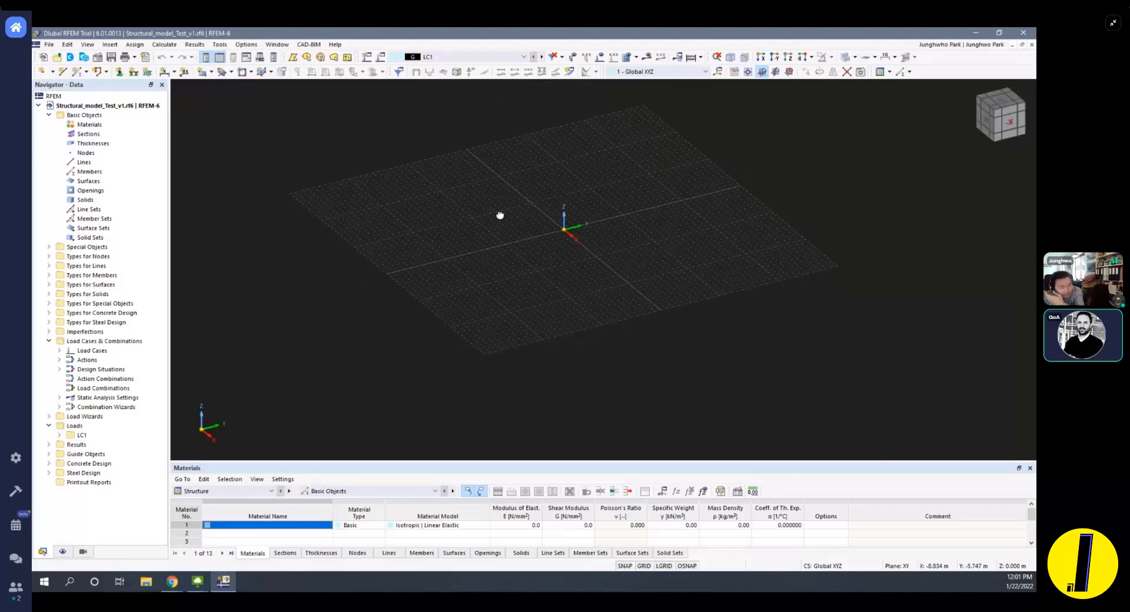
middle_click_drag(840, 365, 617, 349, "ctrl")
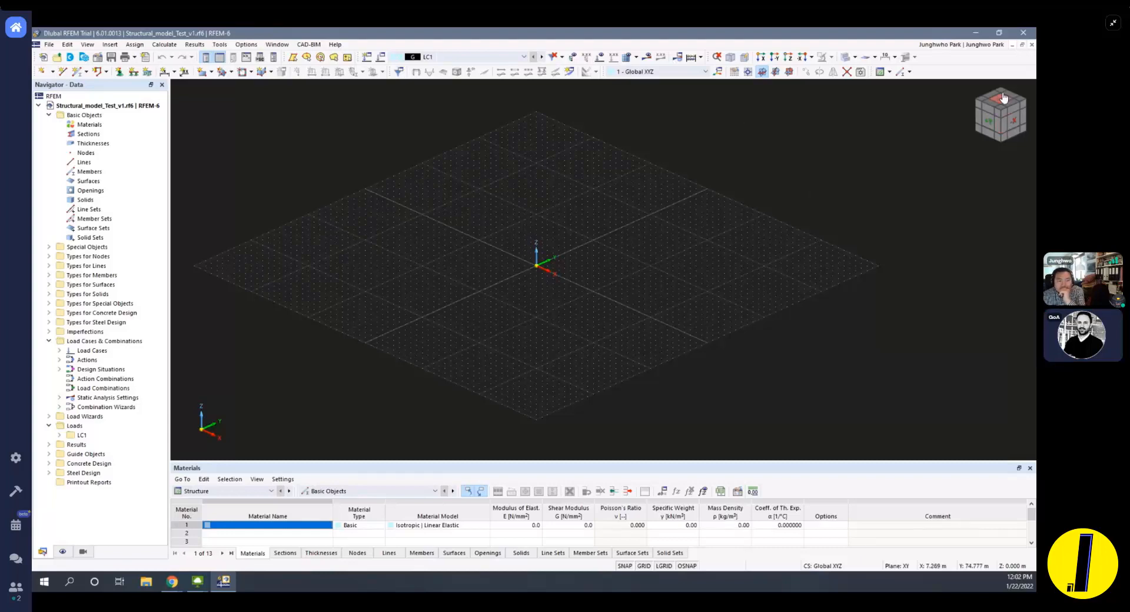
left_click(1014, 122)
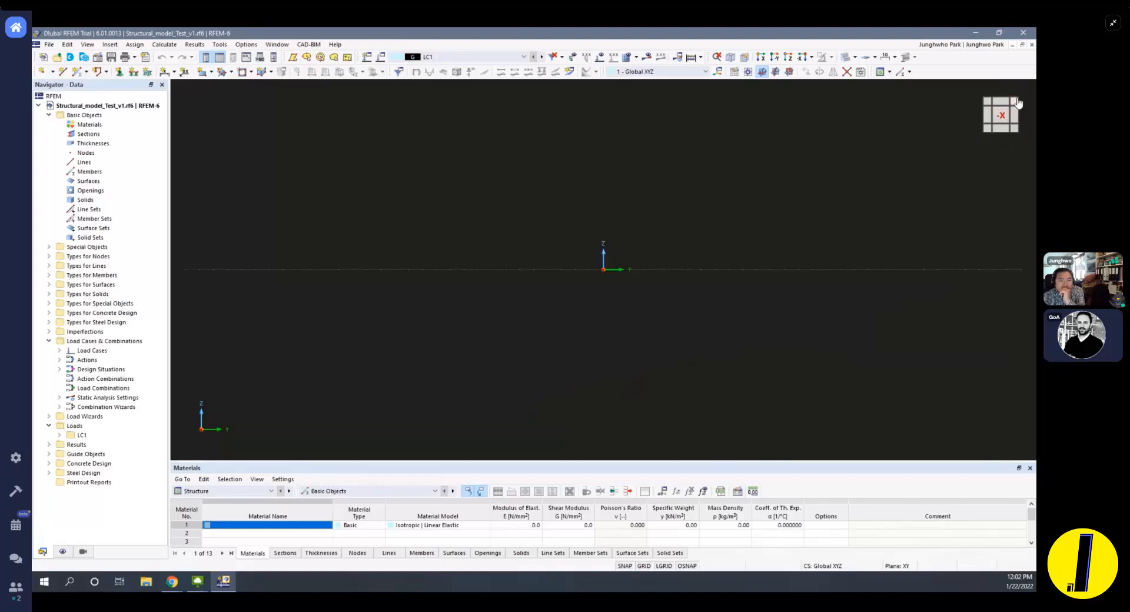
left_click(989, 103)
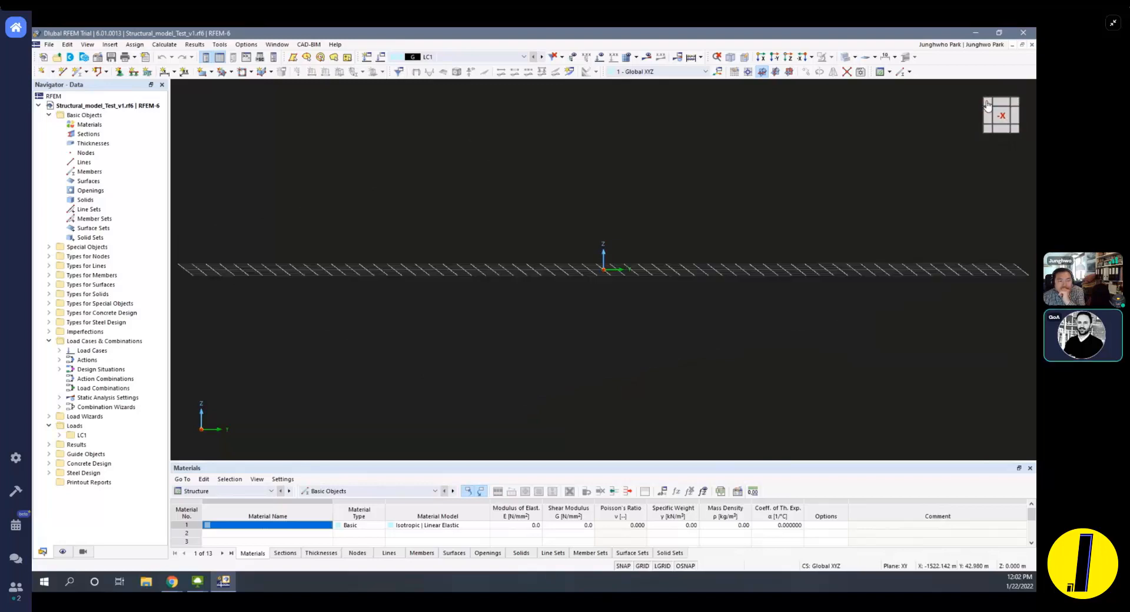
left_click(989, 115)
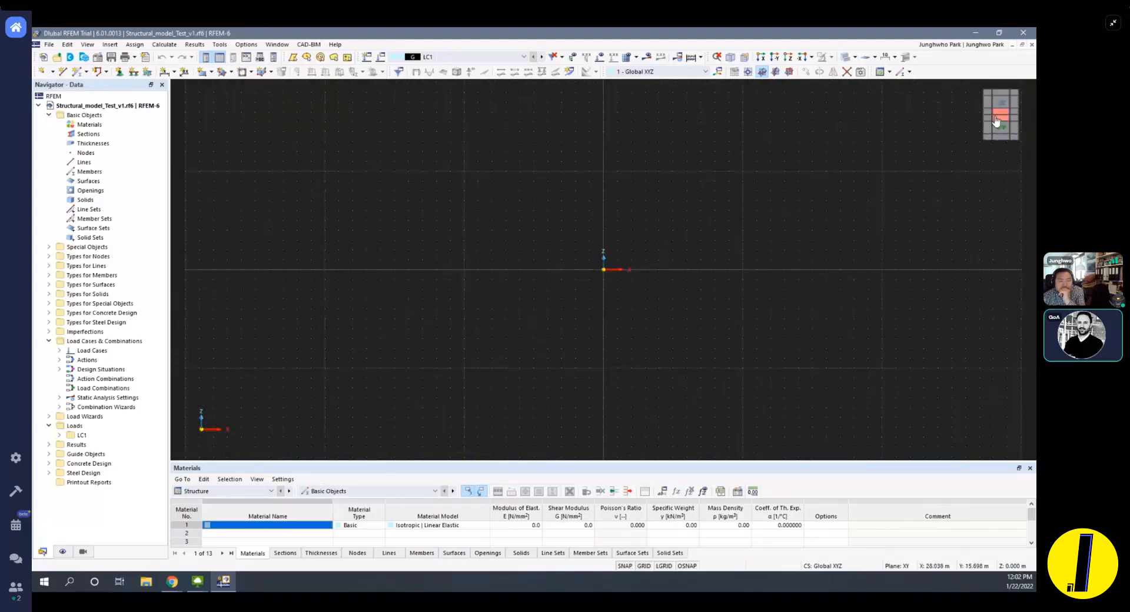
left_click(990, 118)
left_click(990, 118)
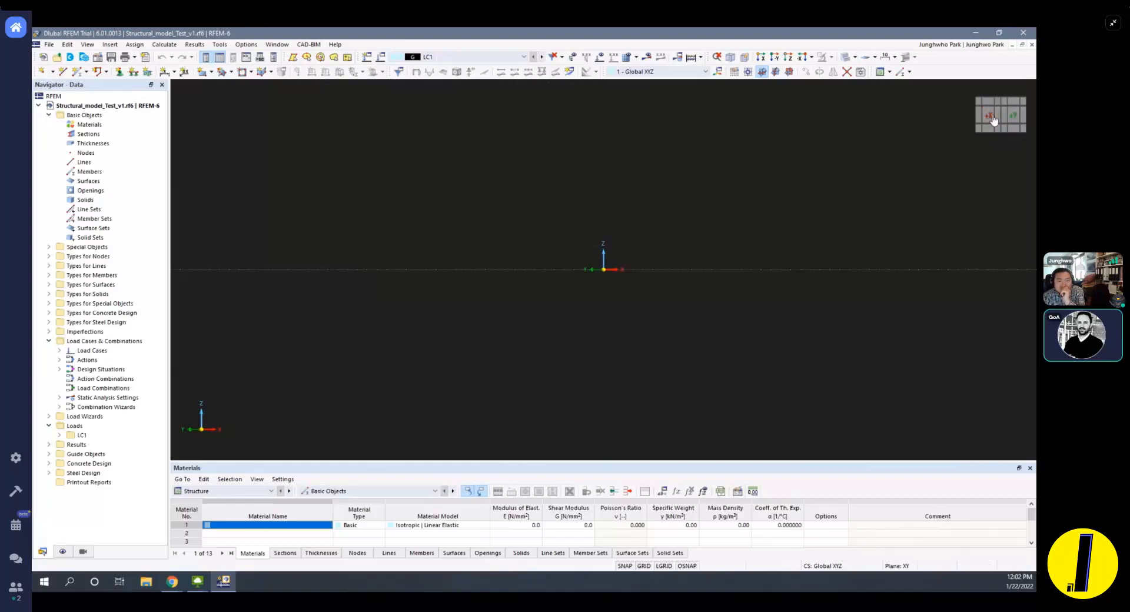
Examine the empty workspace in isometric view and in the X, Y and reverse Z directions.
left_click(1001, 115)
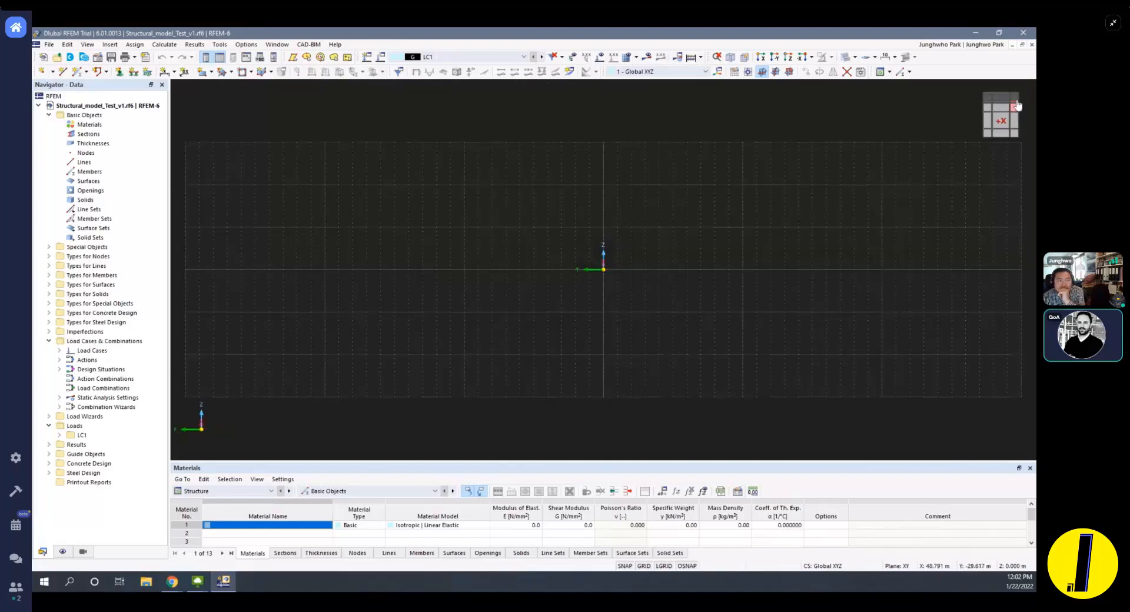
left_click(1014, 120)
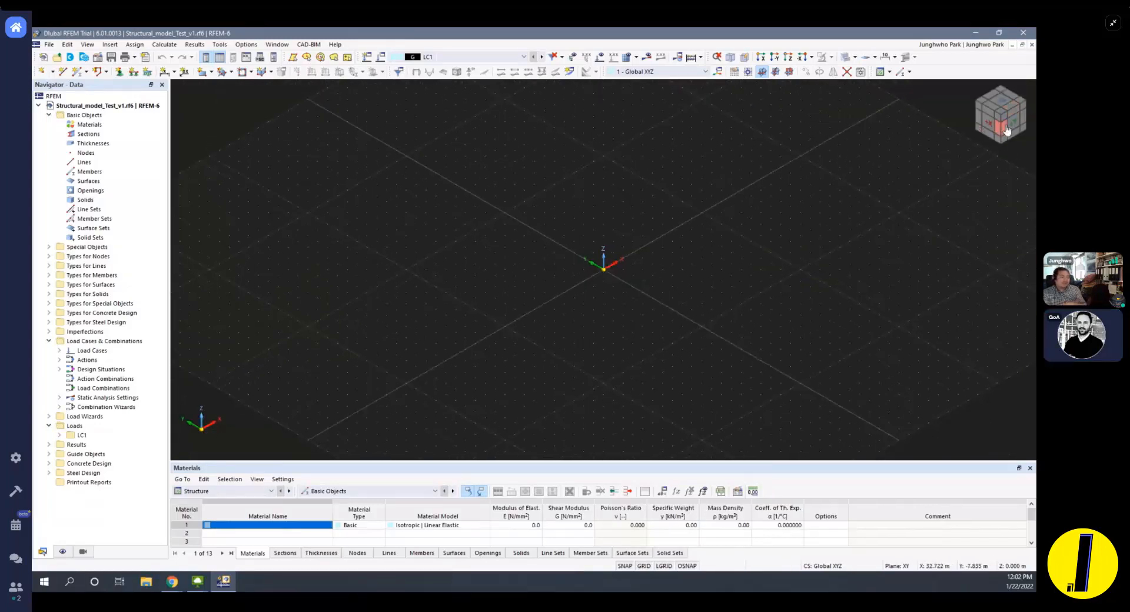
middle_click_drag(799, 226, 637, 242)
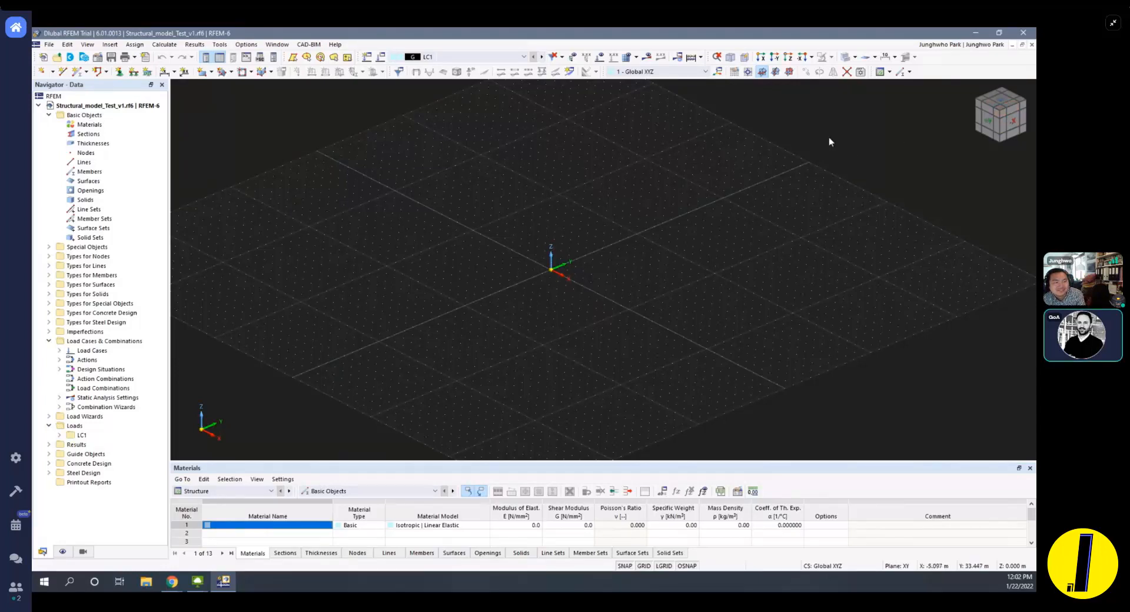
scroll(447, 101, "down", 1)
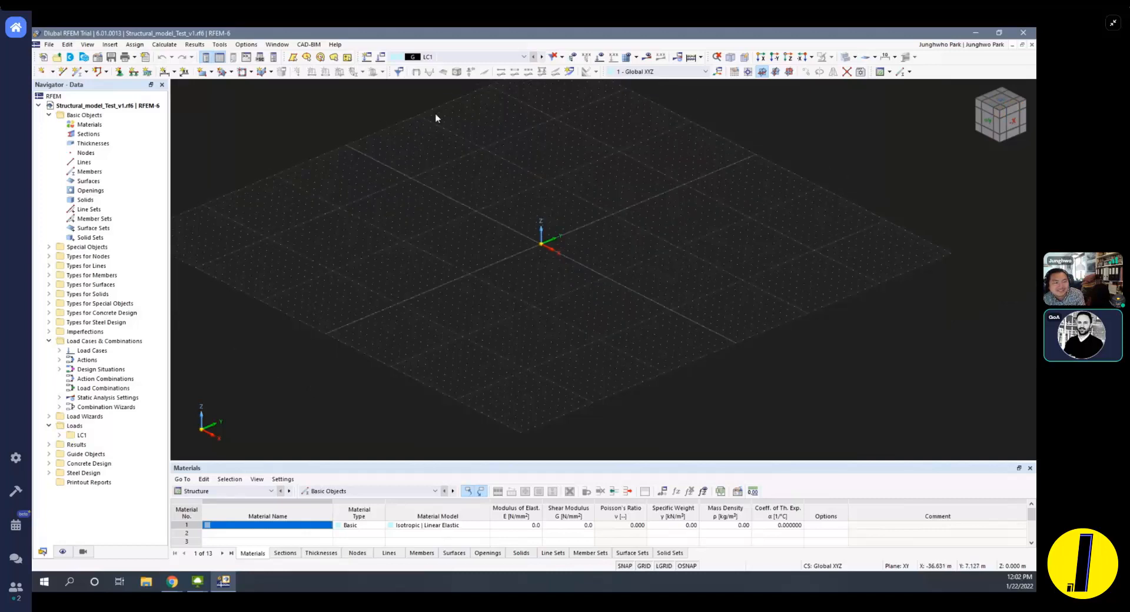
left_click(811, 57)
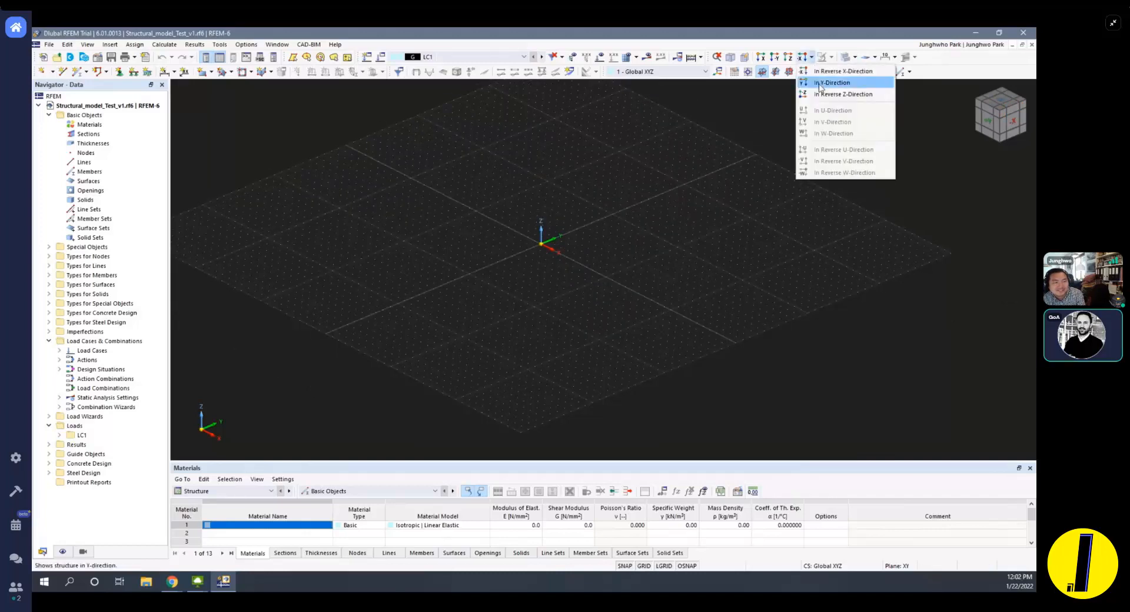
left_click(839, 94)
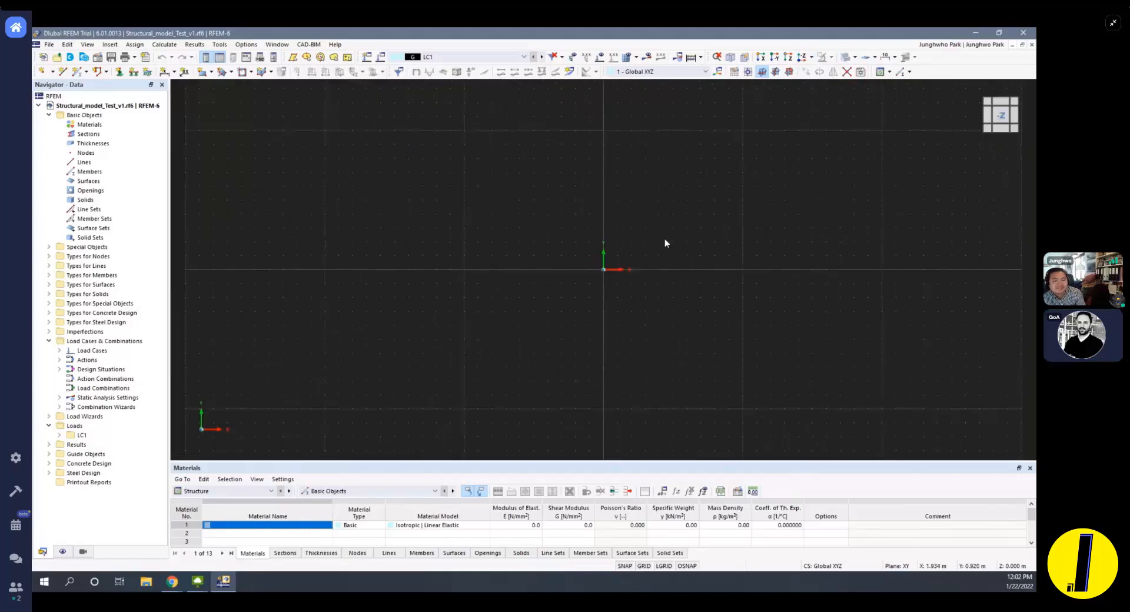
left_click(761, 57)
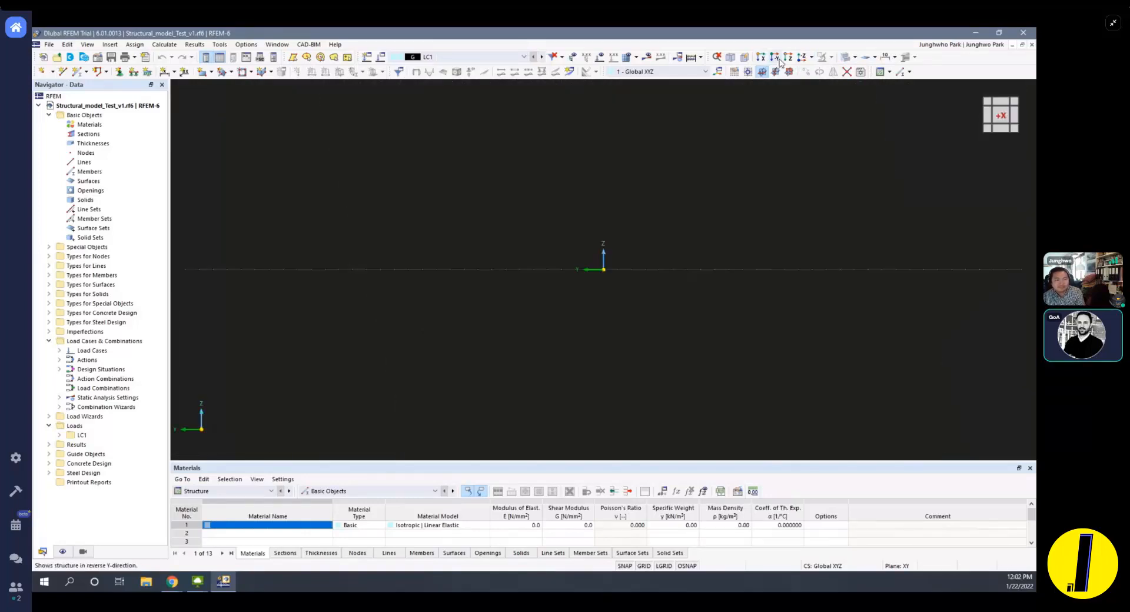
left_click(774, 57)
left_click(1016, 106)
left_click_drag(1014, 111, 860, 111)
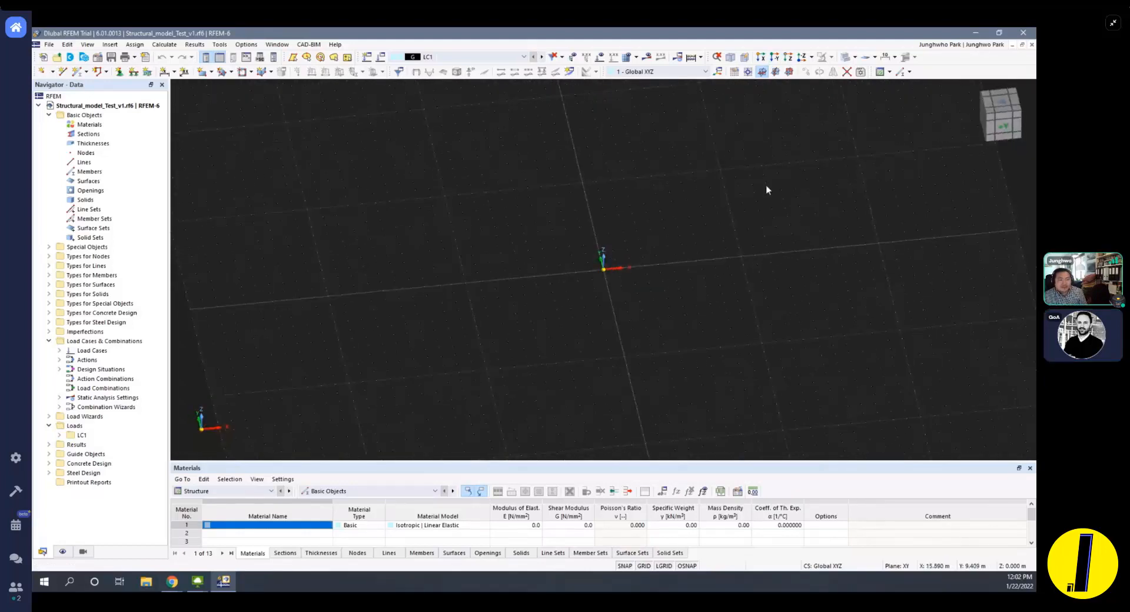
Examine the whole work plane grid and the global axes origin at different distances and angles.
scroll(671, 225, "up", 2)
middle_click_drag(723, 260, 534, 170, "ctrl")
scroll(534, 170, "down", 3)
scroll(595, 206, "up", 2)
middle_click_drag(592, 205, 609, 259)
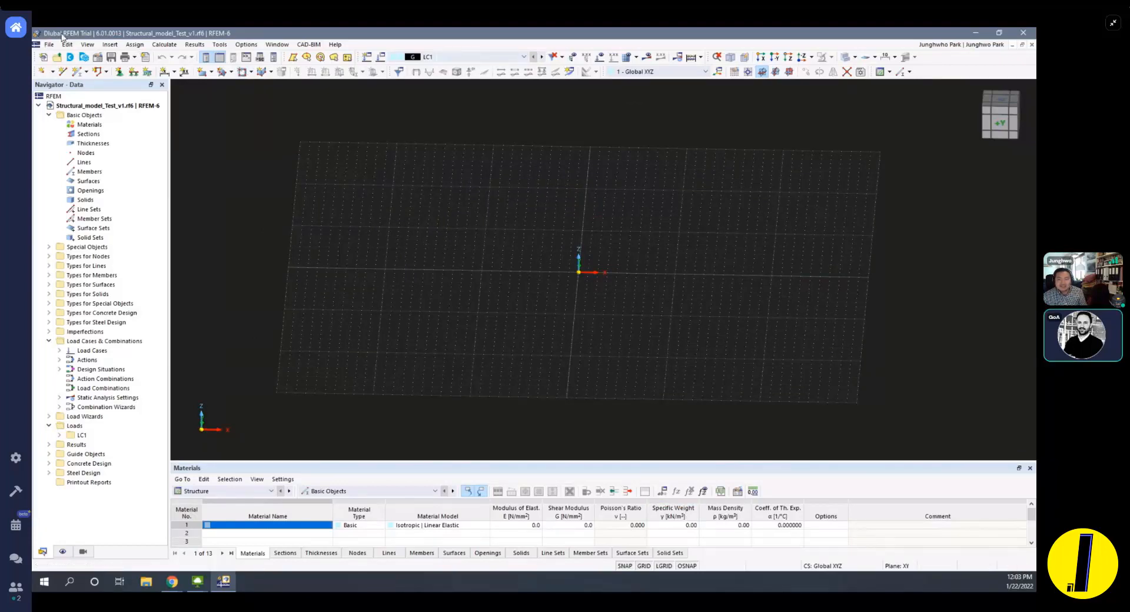
scroll(663, 227, "down", 1)
middle_click_drag(665, 248, 533, 258, "ctrl")
middle_click_drag(443, 238, 573, 124, "ctrl")
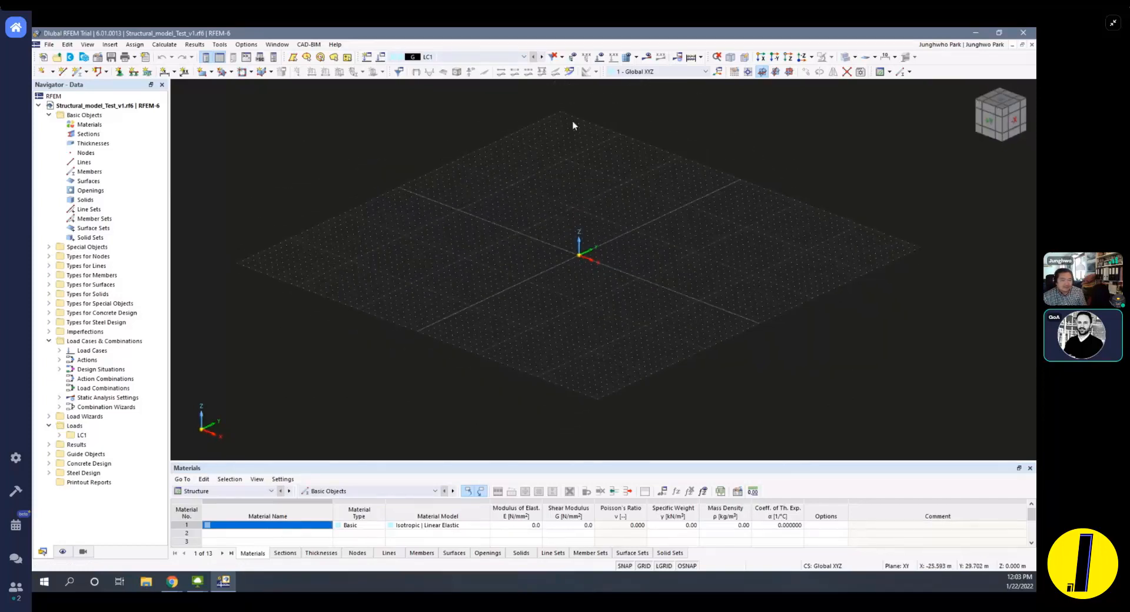
scroll(228, 302, "up", 2)
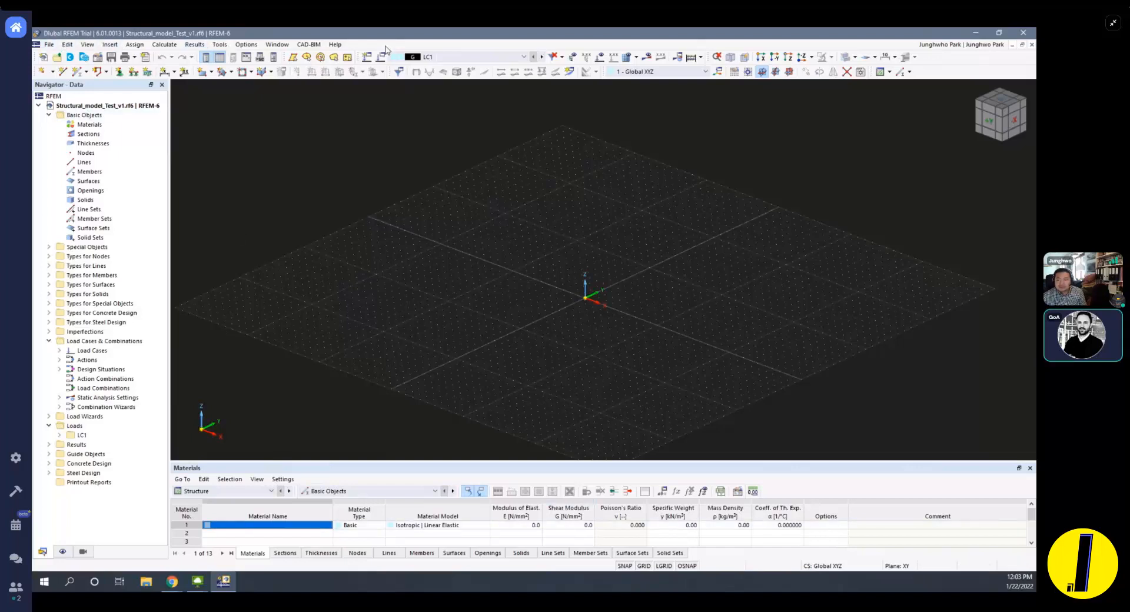
Review the available file, editing, results and CAD-BIM commands.
left_click(49, 45)
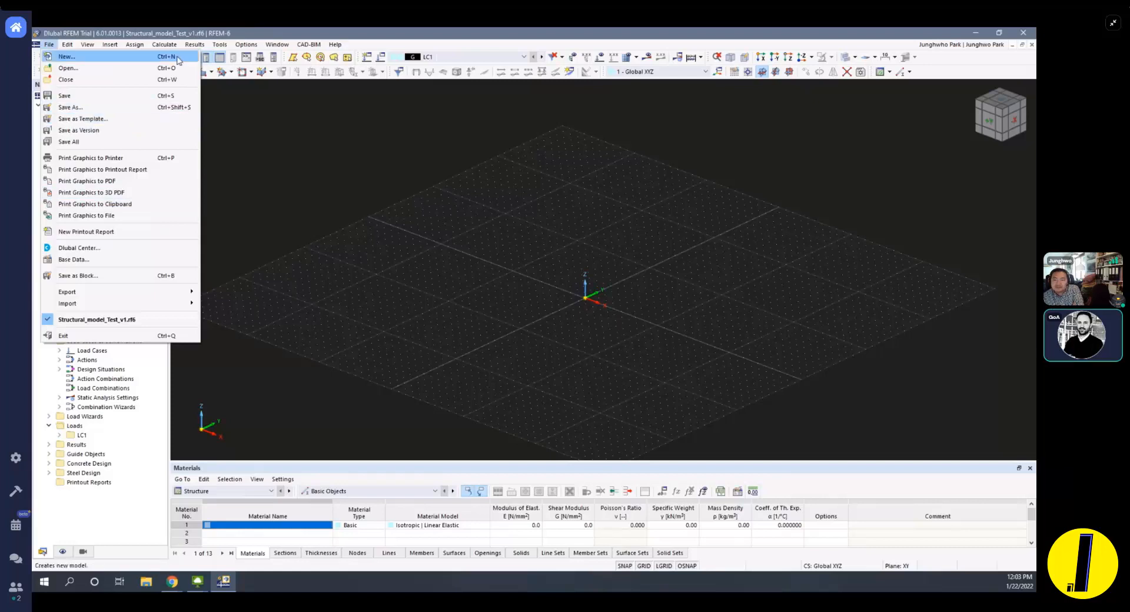
left_click(194, 44)
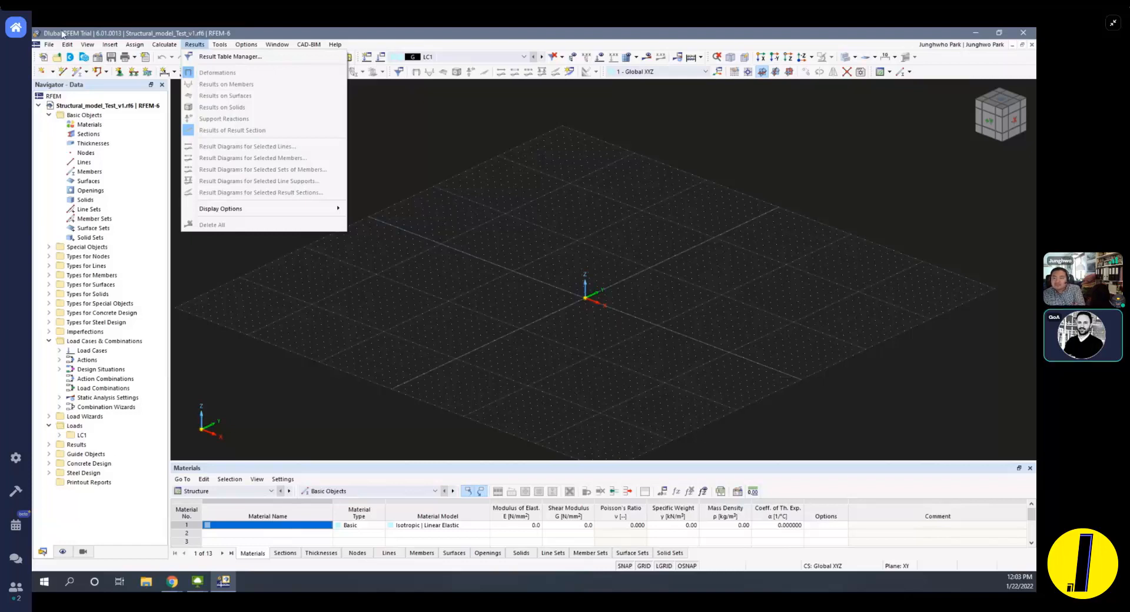
left_click(77, 36)
left_click(68, 44)
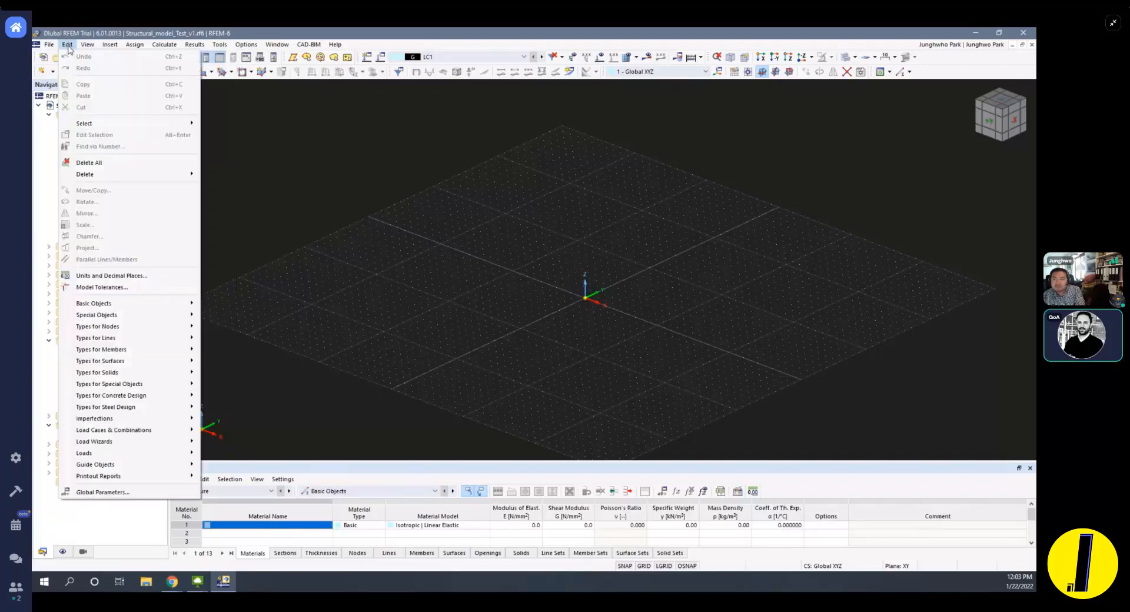
mouse_move(143, 48)
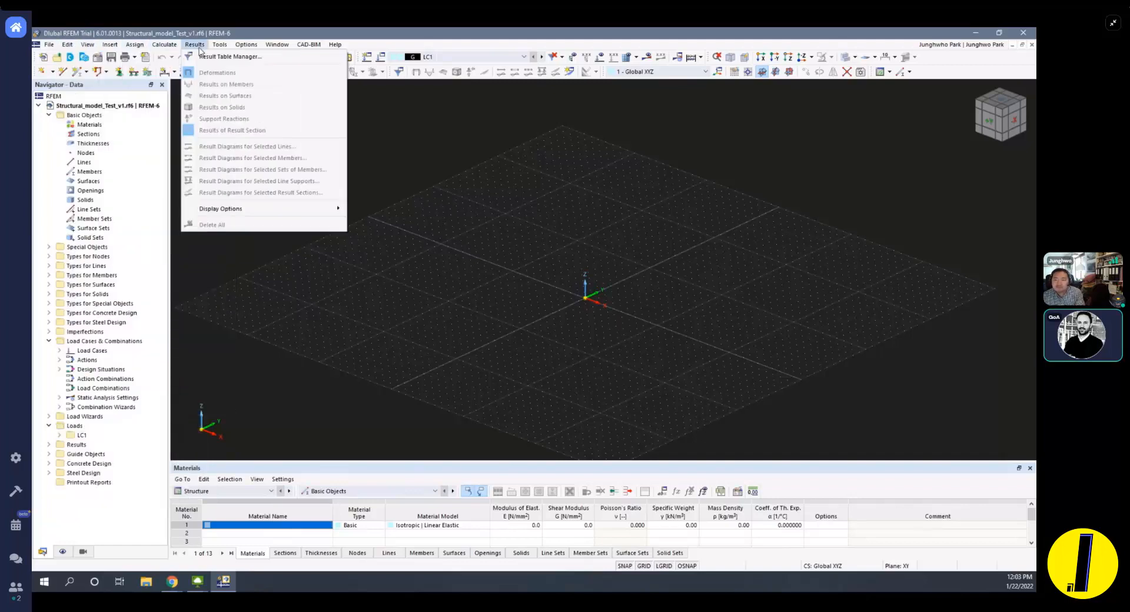
mouse_move(308, 49)
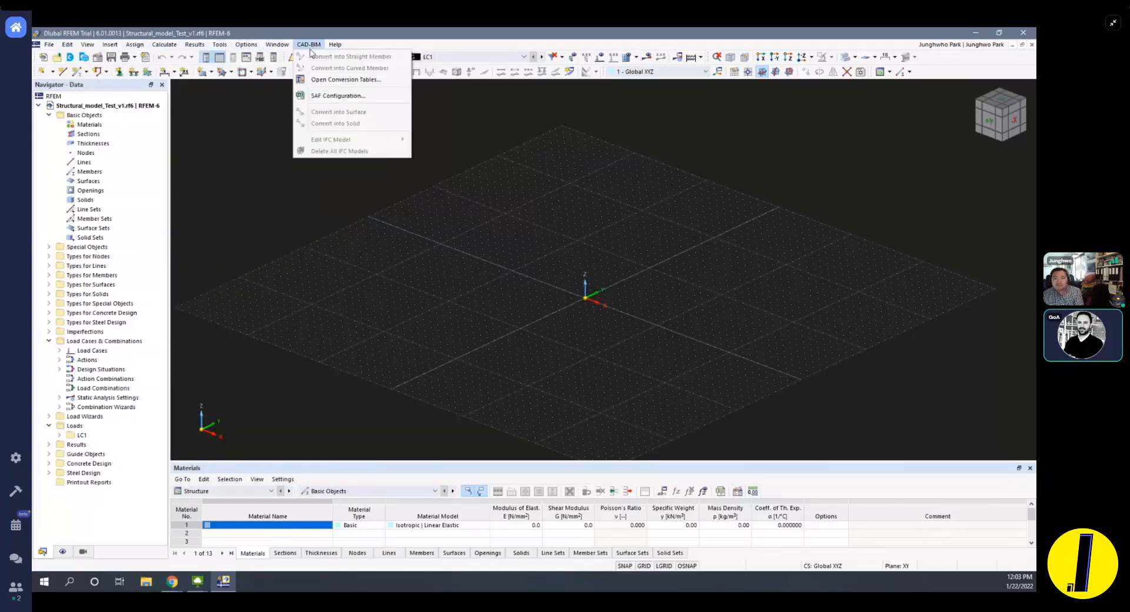
mouse_move(47, 45)
left_click(36, 66)
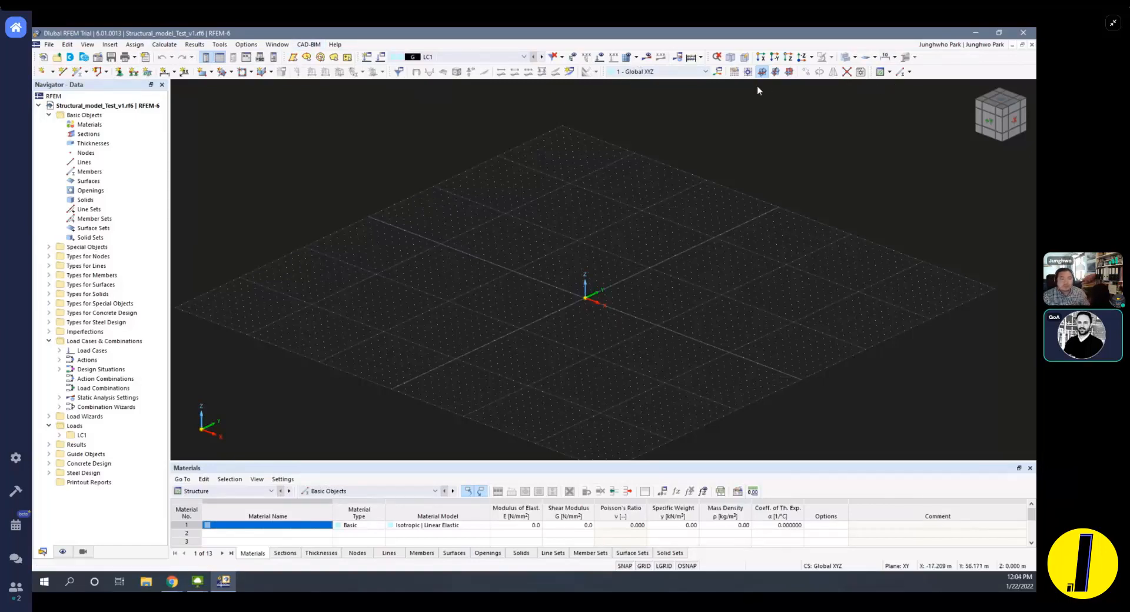
Shift the coordinate system toolbar further along its row and review the toolbar display and customization options.
left_click_drag(607, 71, 658, 71)
right_click(934, 73)
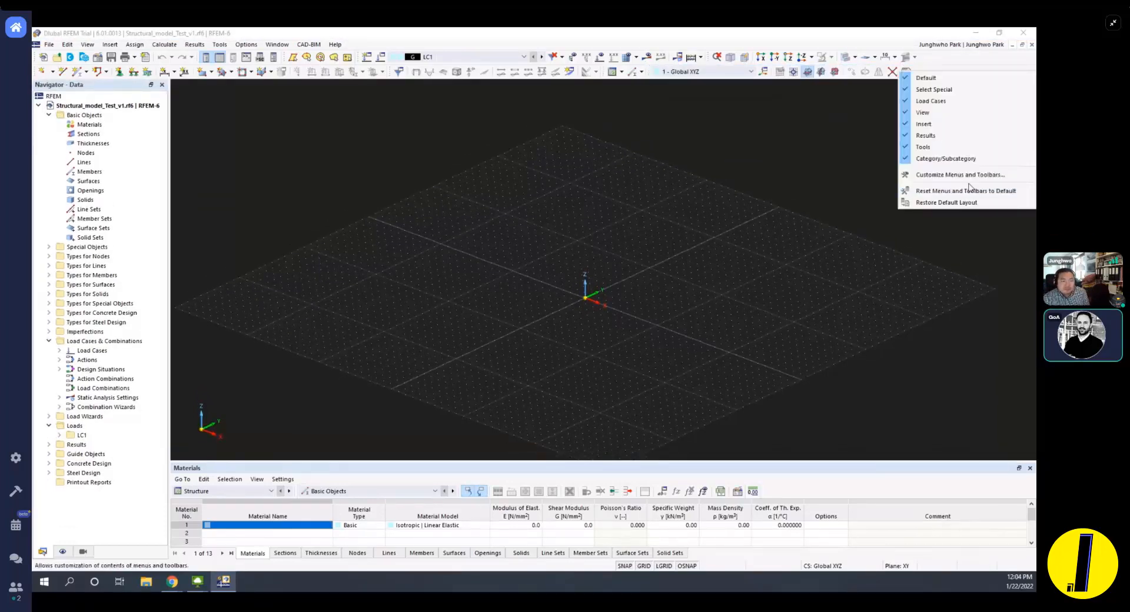
left_click(765, 133)
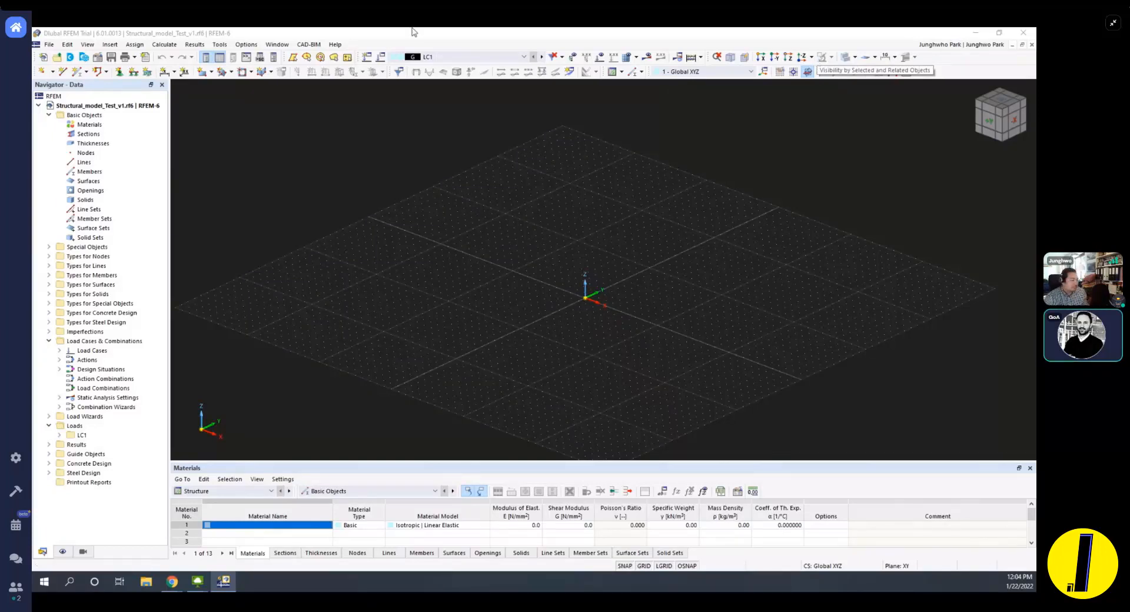
left_click(220, 45)
key("Escape")
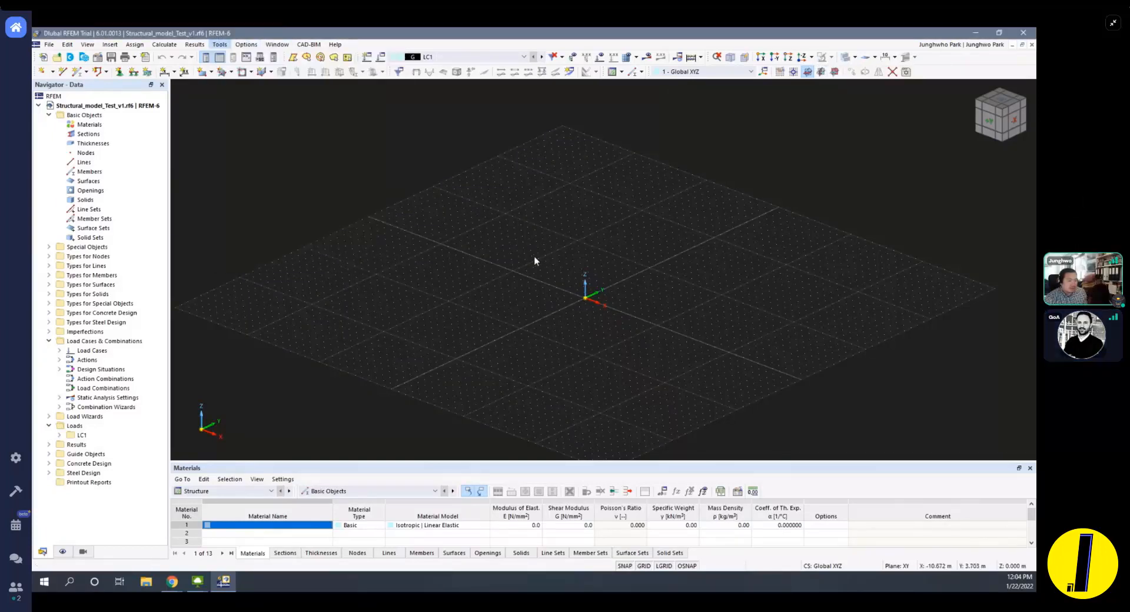
scroll(579, 224, "up", 3)
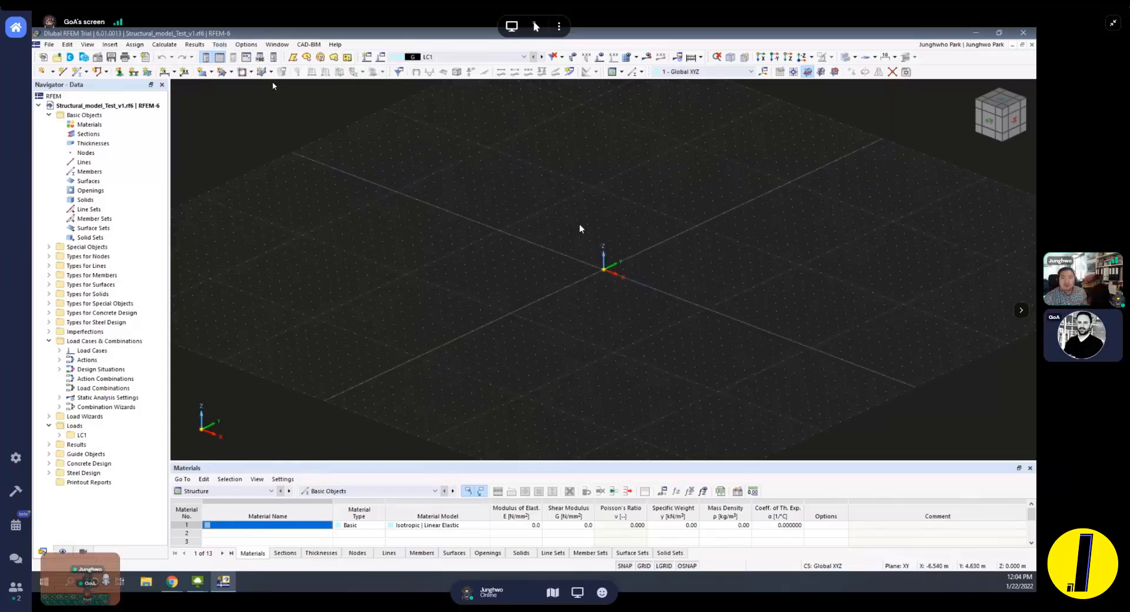
scroll(613, 236, "down", 1)
scroll(623, 218, "up", 2)
middle_click_drag(645, 211, 585, 181, "ctrl")
scroll(609, 205, "down", 2)
scroll(611, 204, "up", 2)
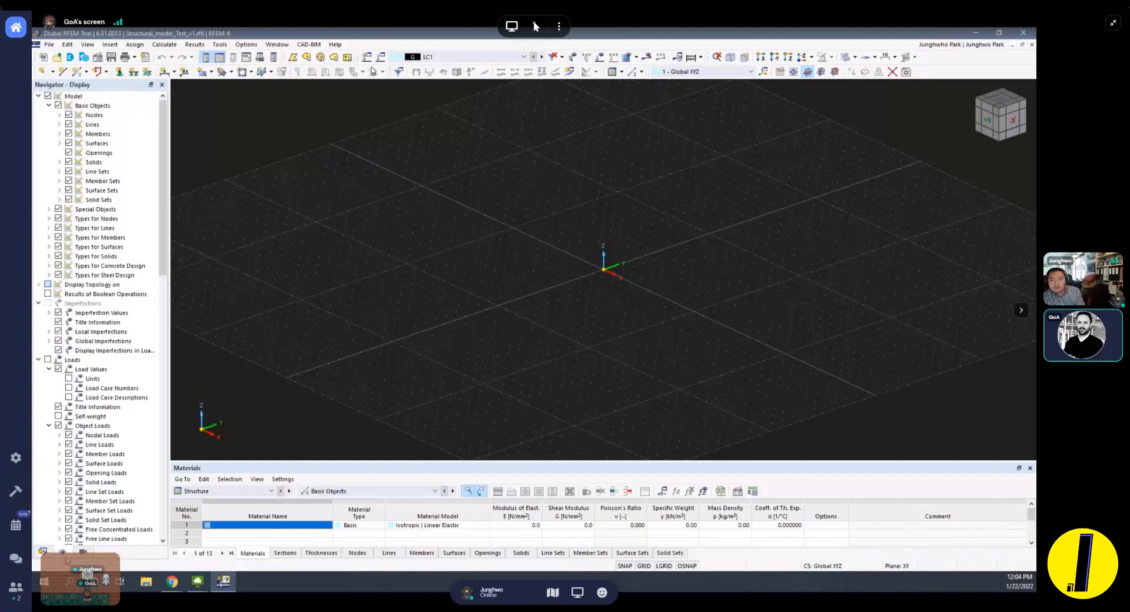
Look through the navigator's Views, Data and Display contents and return to the model data.
left_click(83, 551)
left_click(43, 552)
left_click(62, 552)
left_click(83, 551)
left_click(43, 552)
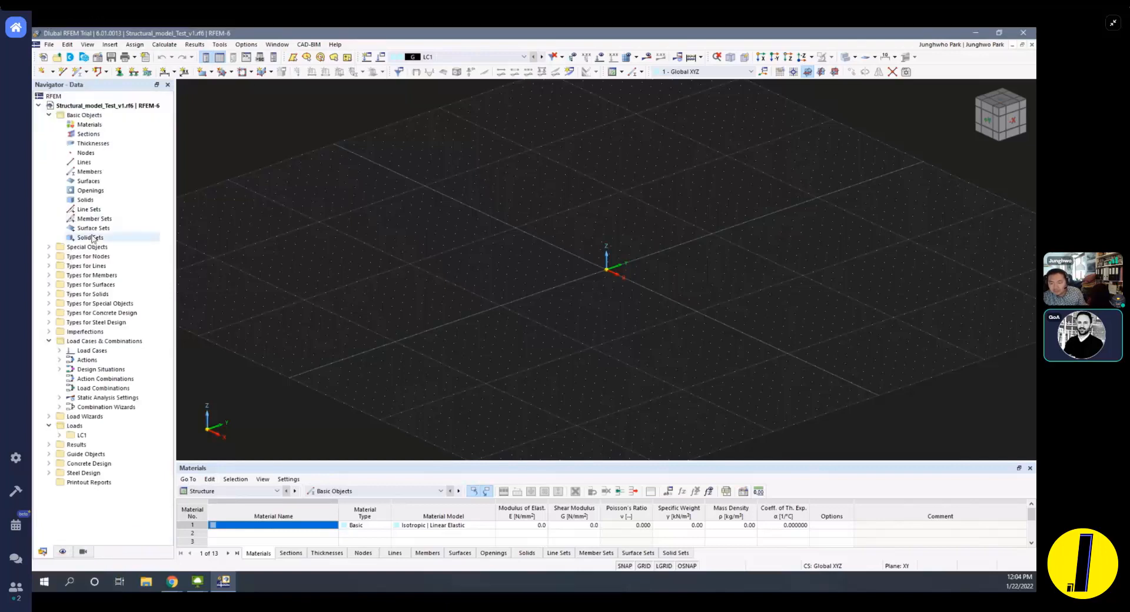
Collapse the Basic Objects, Load Cases & Combinations and Loads folders in the model data tree.
left_click(49, 115)
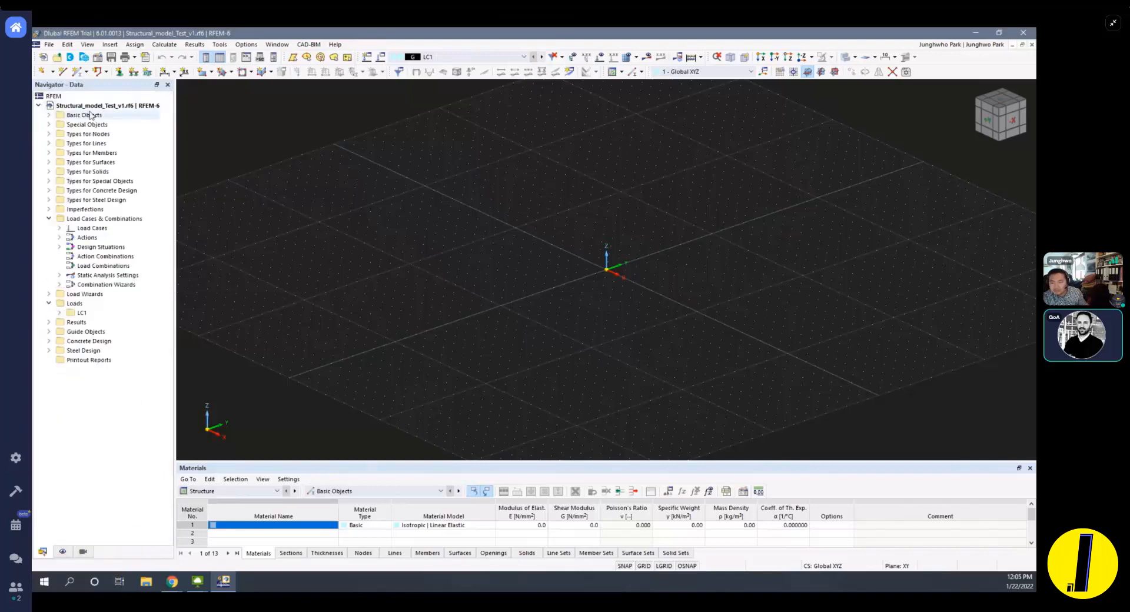
left_click(49, 219)
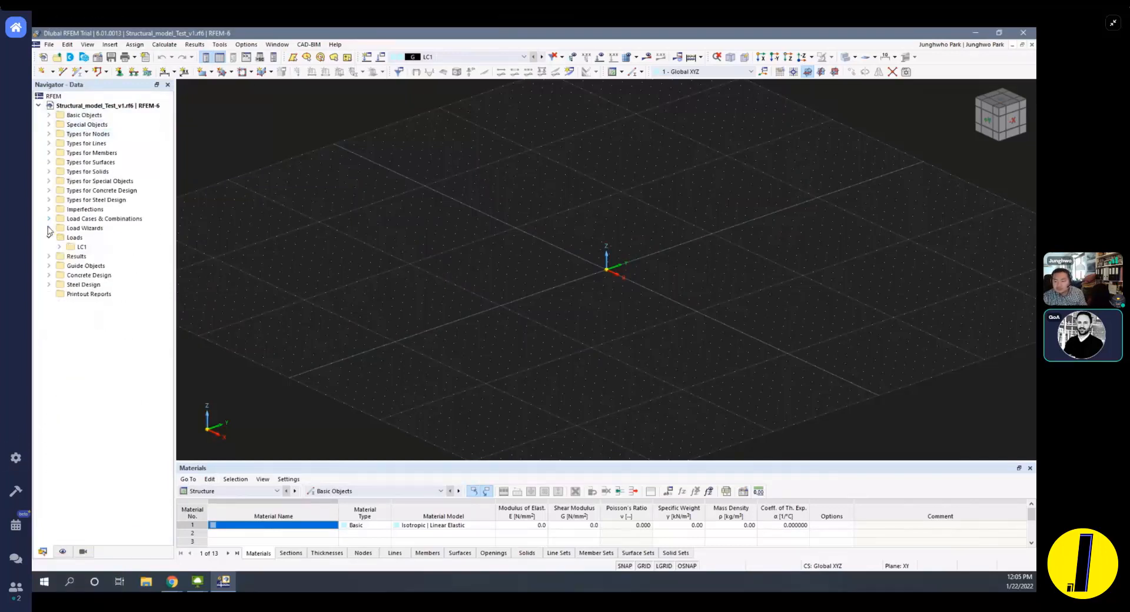
left_click(49, 237)
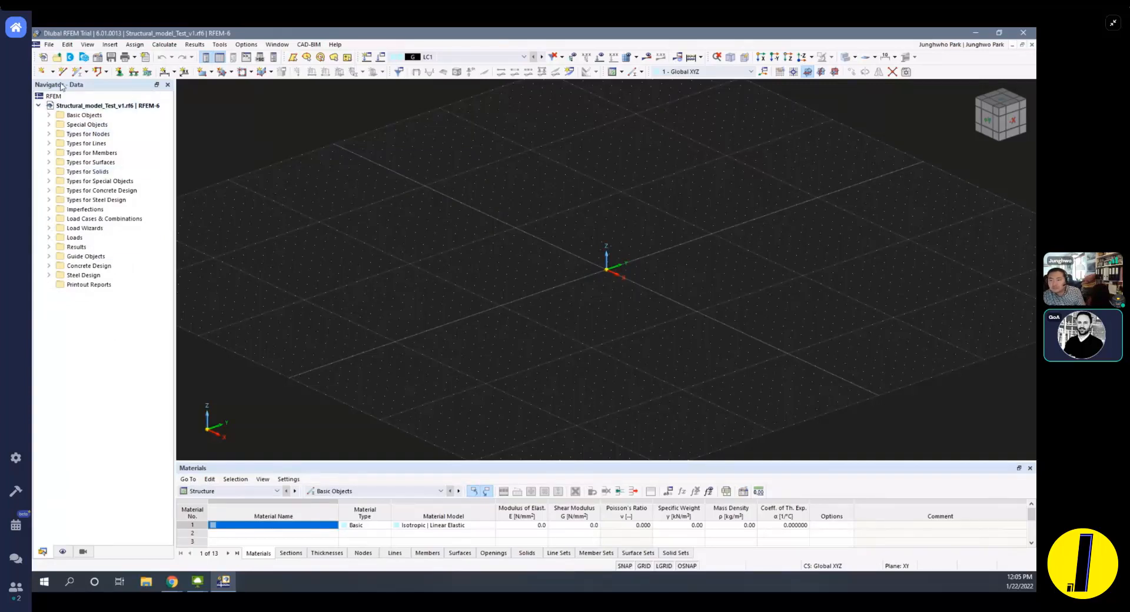
Inspect the base data of Structural_model_Test_v1, including its add-ons, and close it without changes.
right_click(66, 107)
left_click(89, 113)
left_click(364, 120)
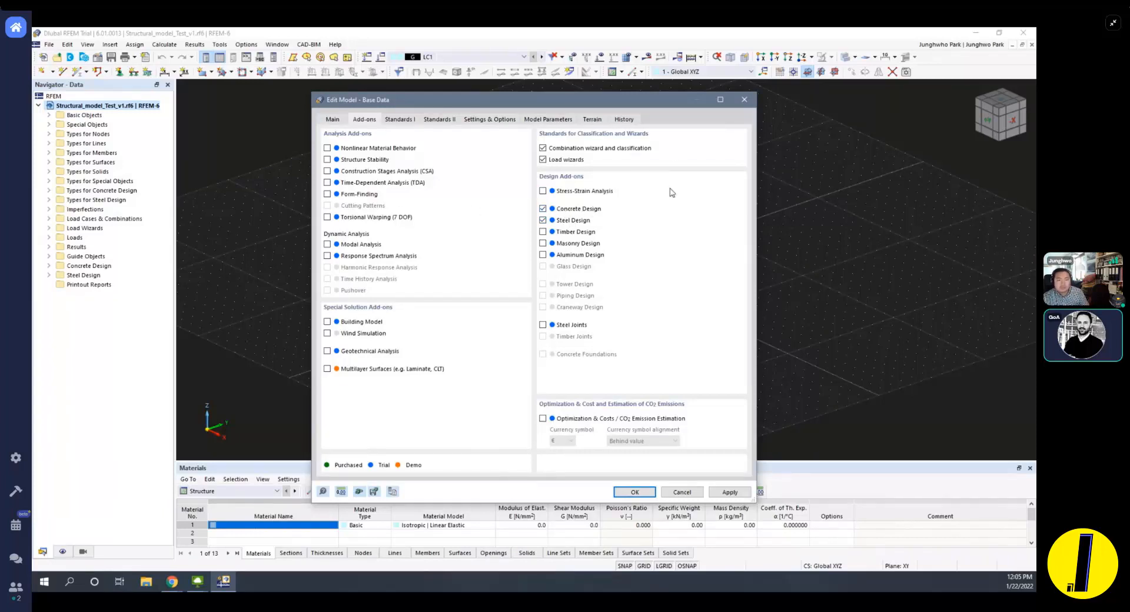
left_click(696, 493)
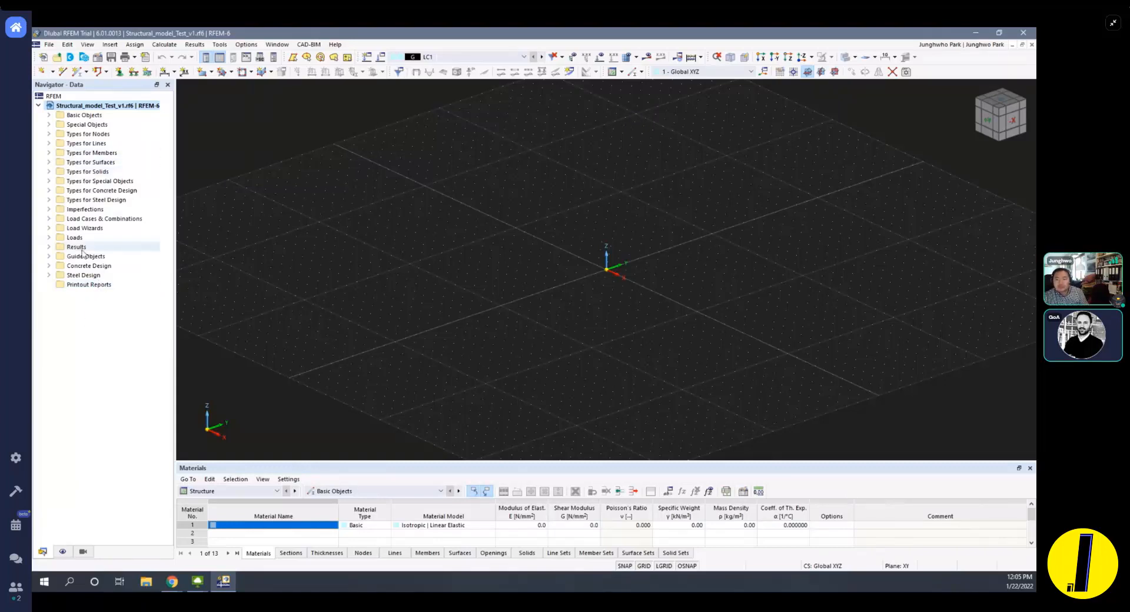
right_click(59, 109)
left_click(94, 112)
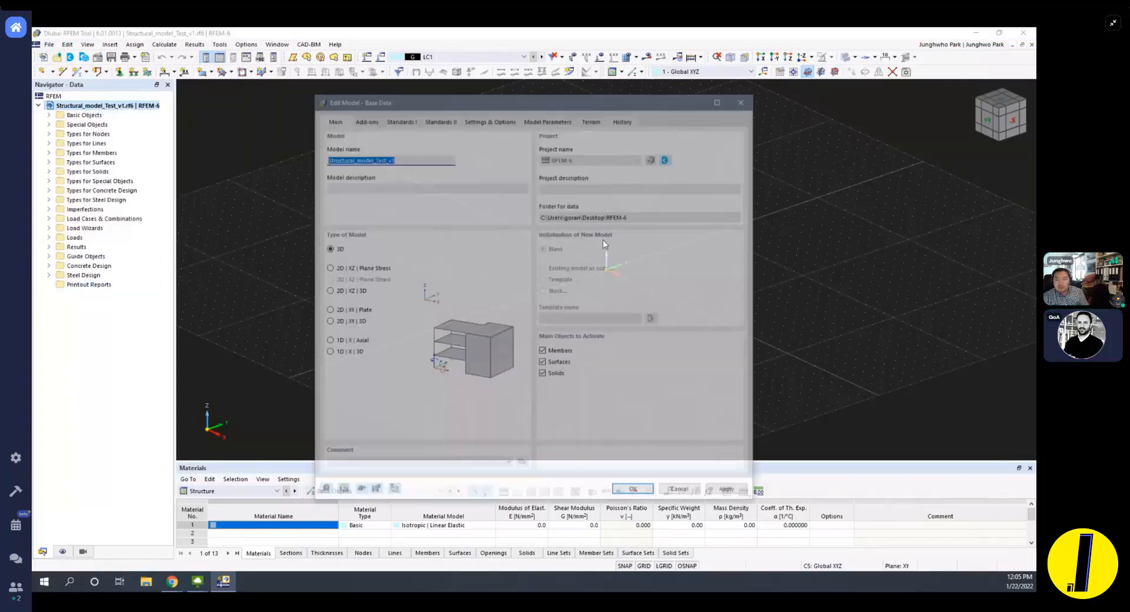
key("Escape")
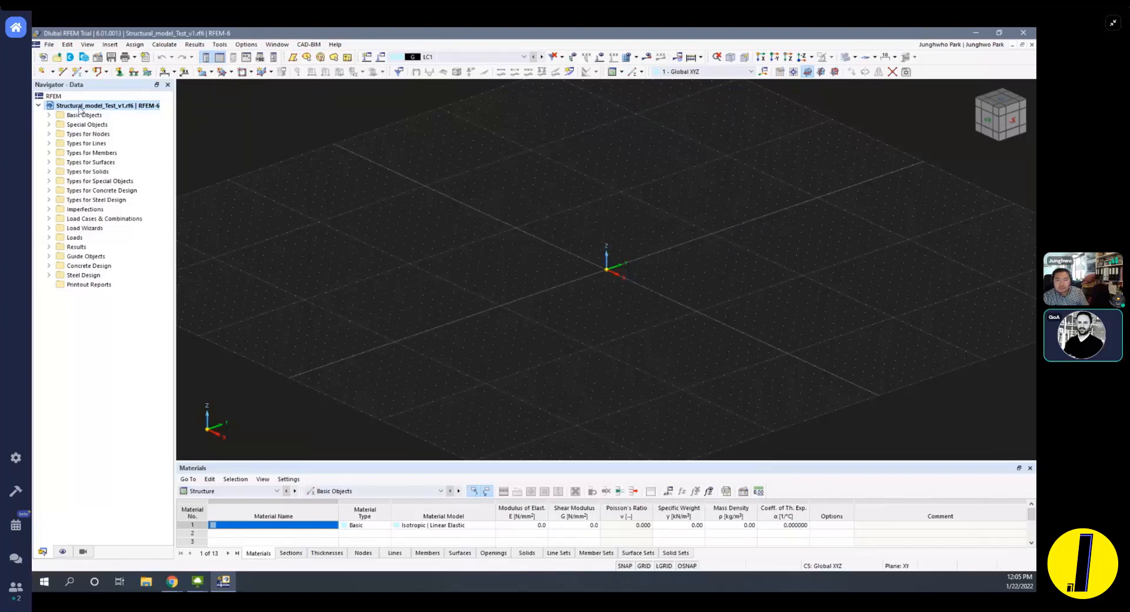
right_click(108, 106)
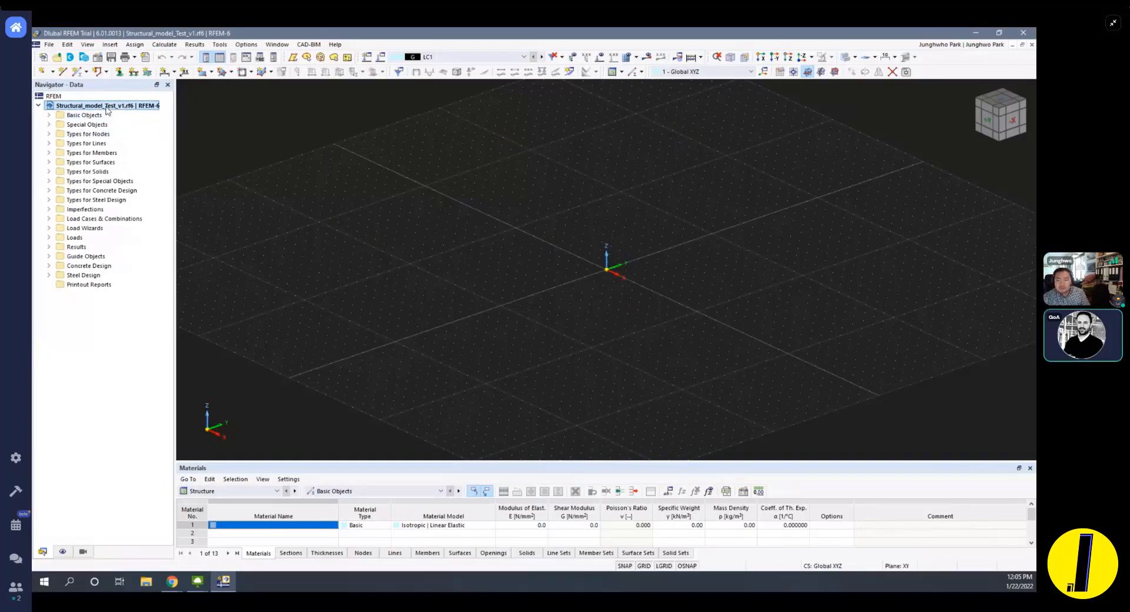
Review the standards and add-ons in the base data of Structural_model_Test_v1 and accept the dialog without changes.
right_click(84, 105)
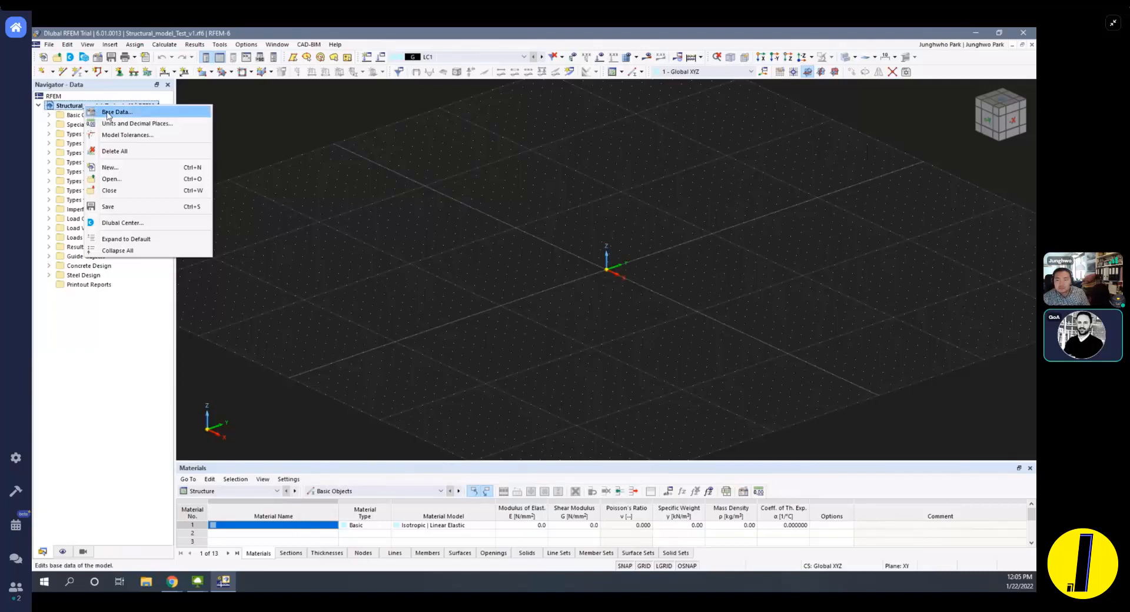
left_click(109, 112)
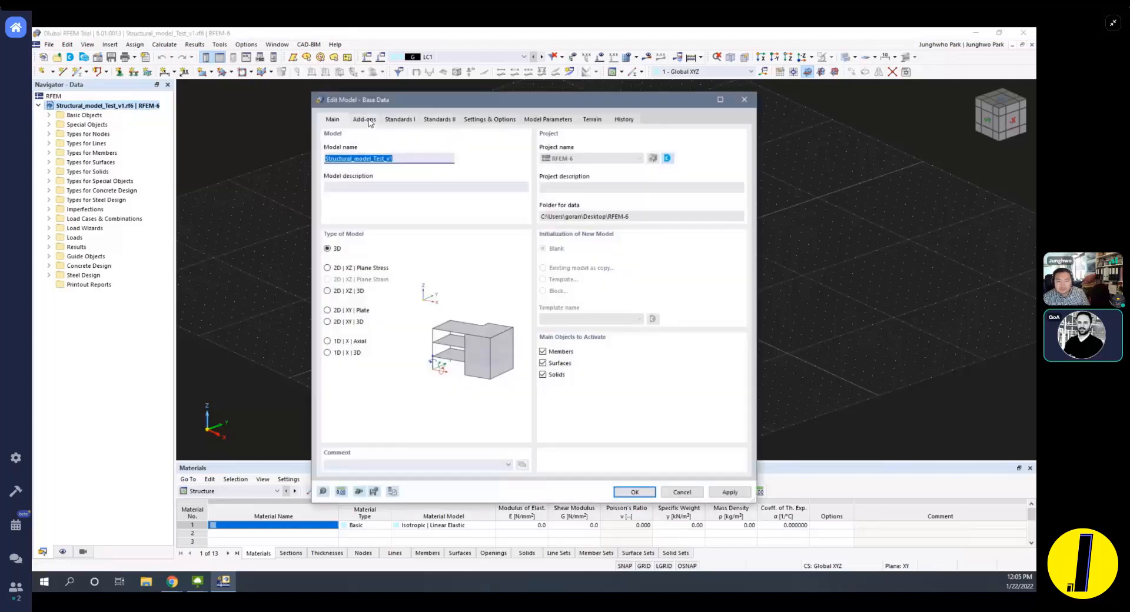
left_click_drag(580, 101, 612, 90)
left_click(471, 109)
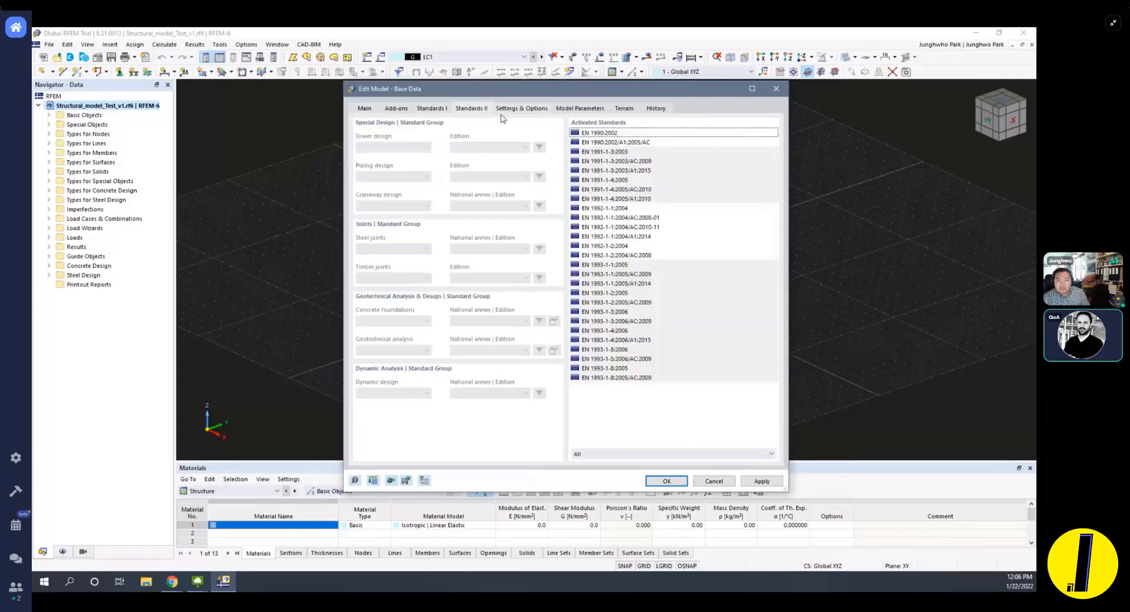
left_click(430, 109)
left_click(396, 108)
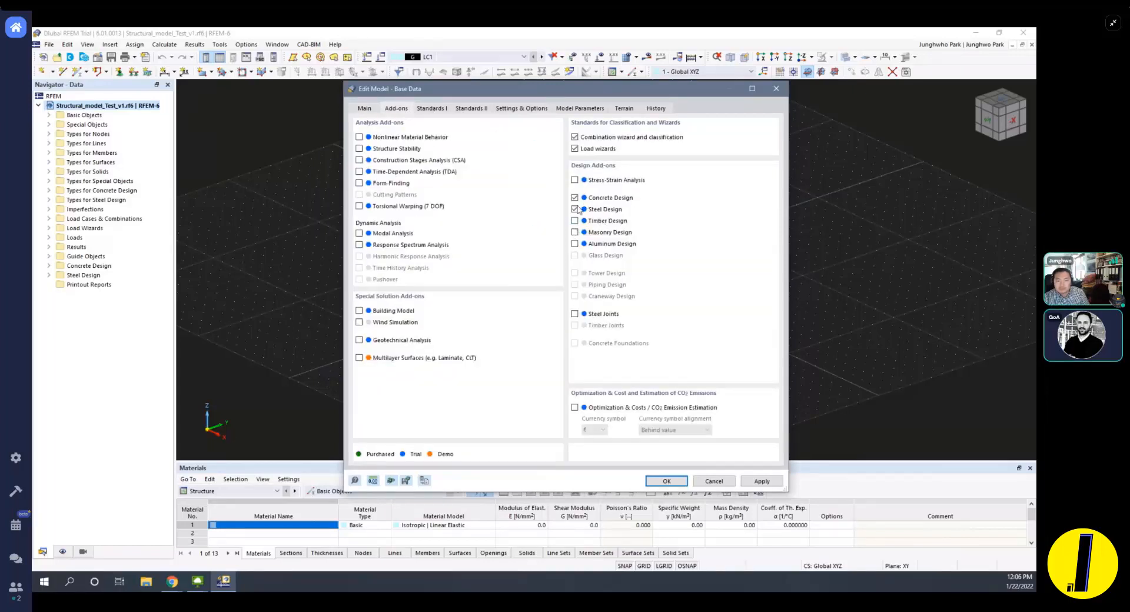
key("Return")
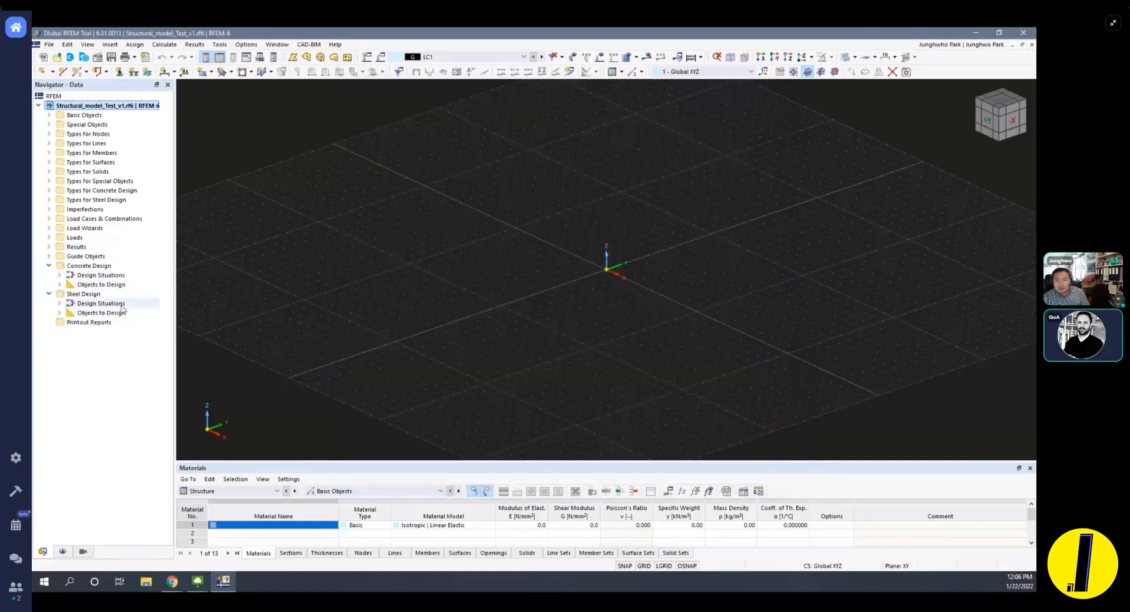
Collapse the Concrete Design and Steel Design folders in the model data tree.
left_click(47, 266)
left_click(49, 276)
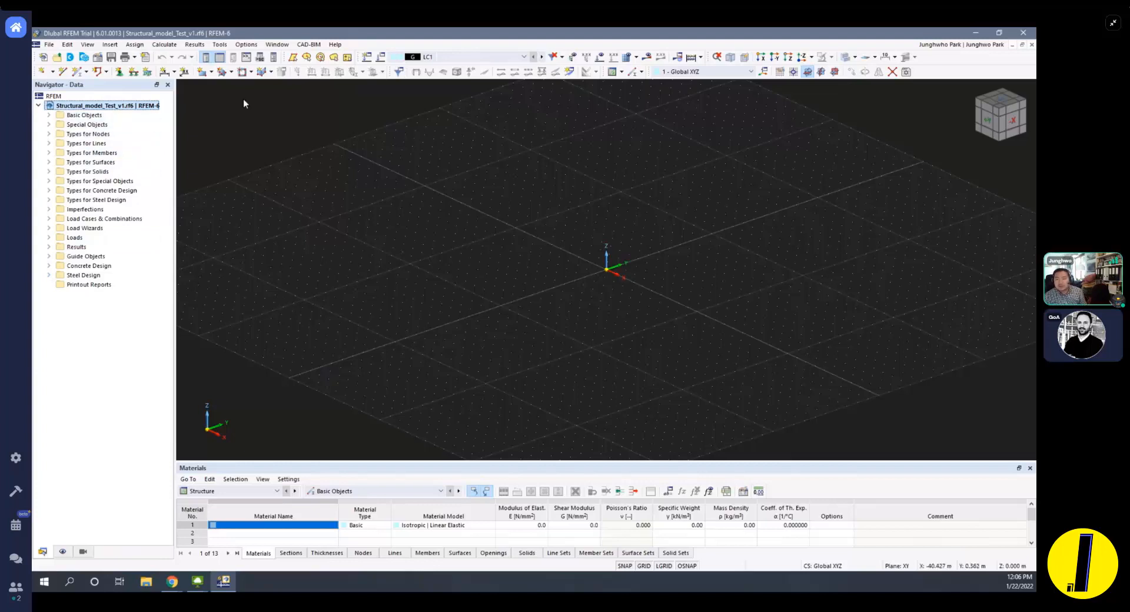
scroll(474, 210, "down", 2)
scroll(609, 243, "up", 3)
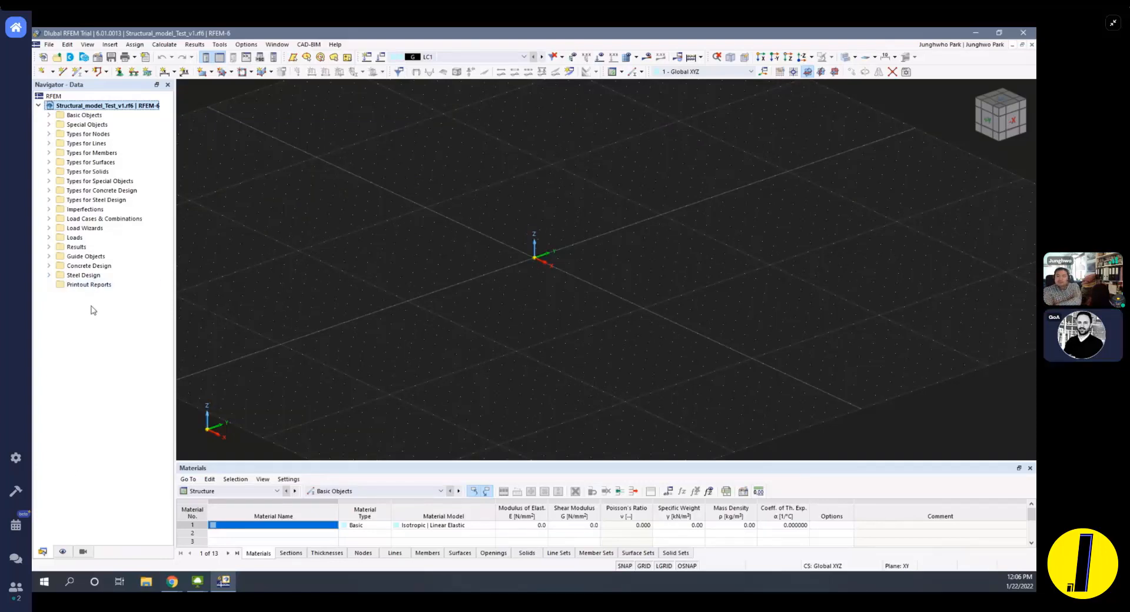
left_click(40, 107)
left_click(39, 107)
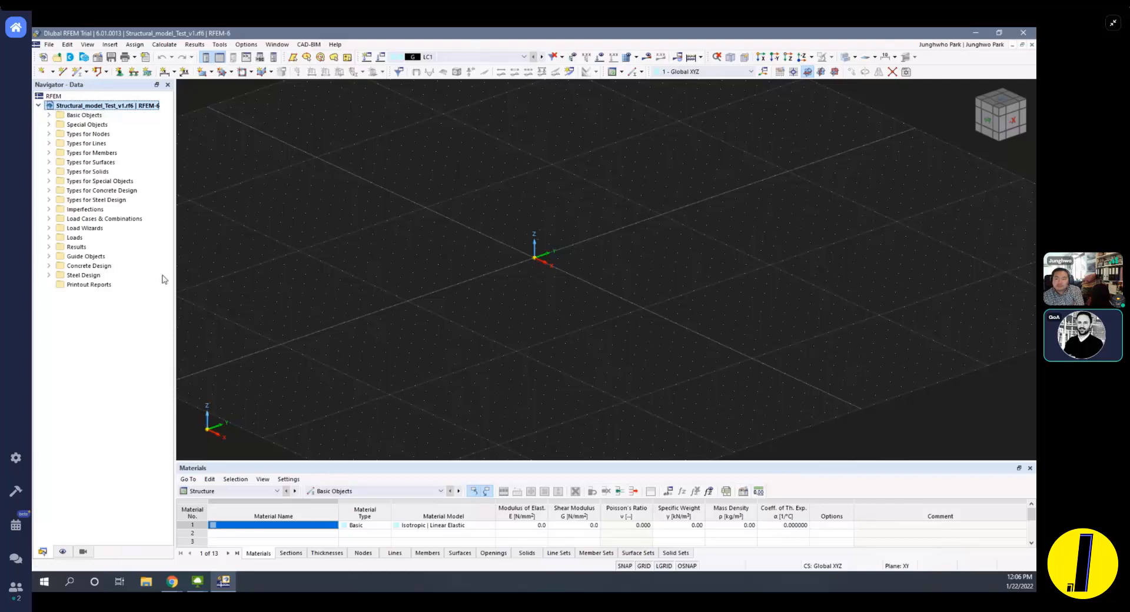
Expand the Basic Objects folder in the model data tree and select Materials.
left_click(50, 116)
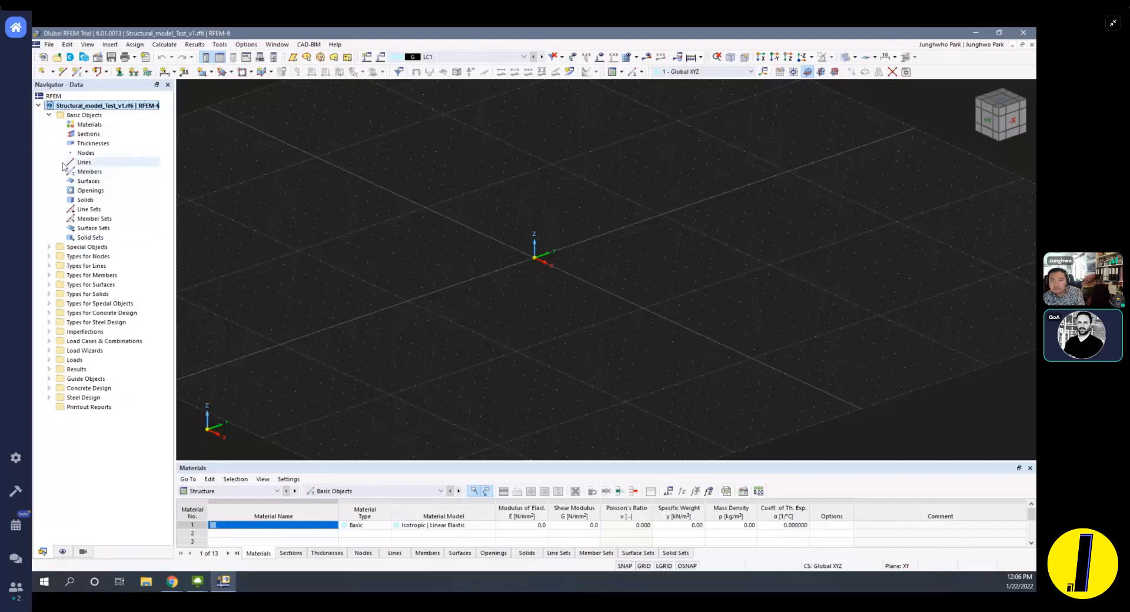
left_click(89, 124)
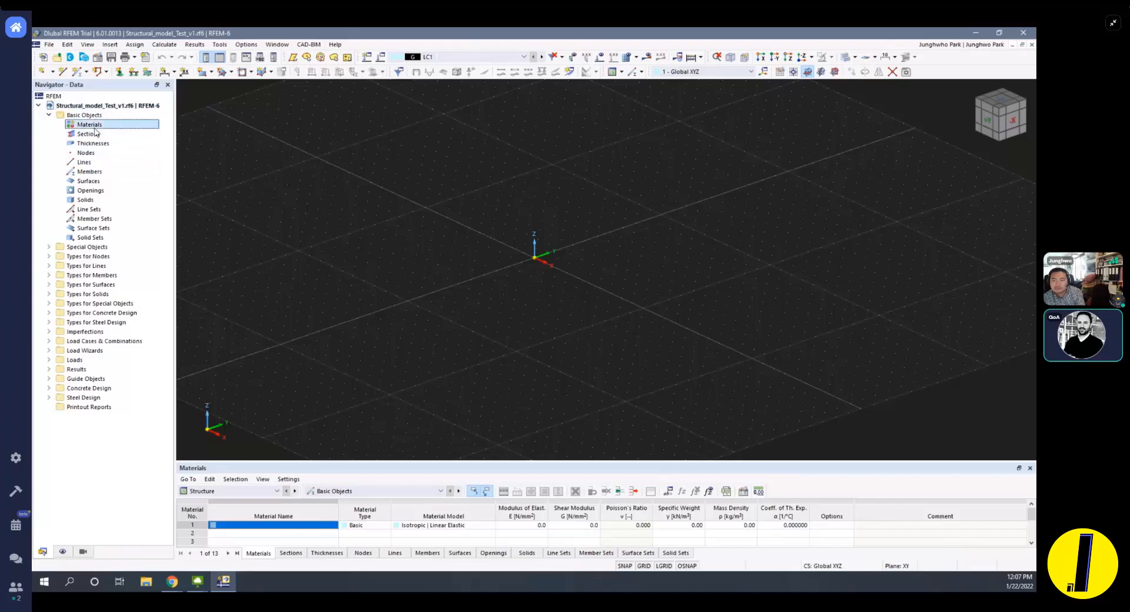
scroll(534, 225, "up", 1)
scroll(537, 237, "down", 2)
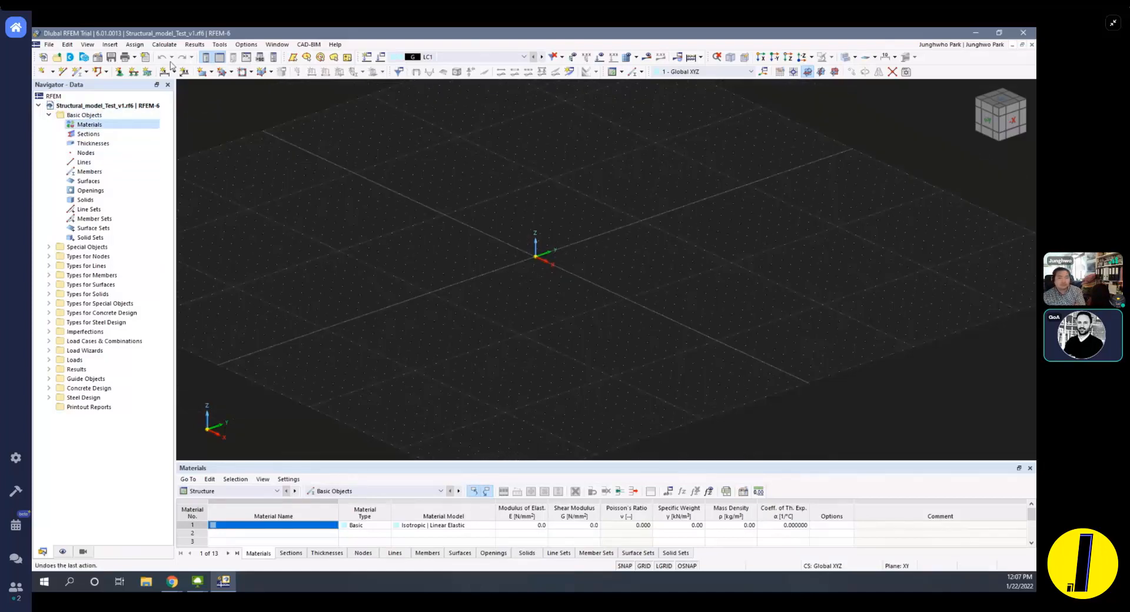
Try to place a node at the coordinate system origin by entering its Cartesian X coordinate as 0.
left_click(42, 72)
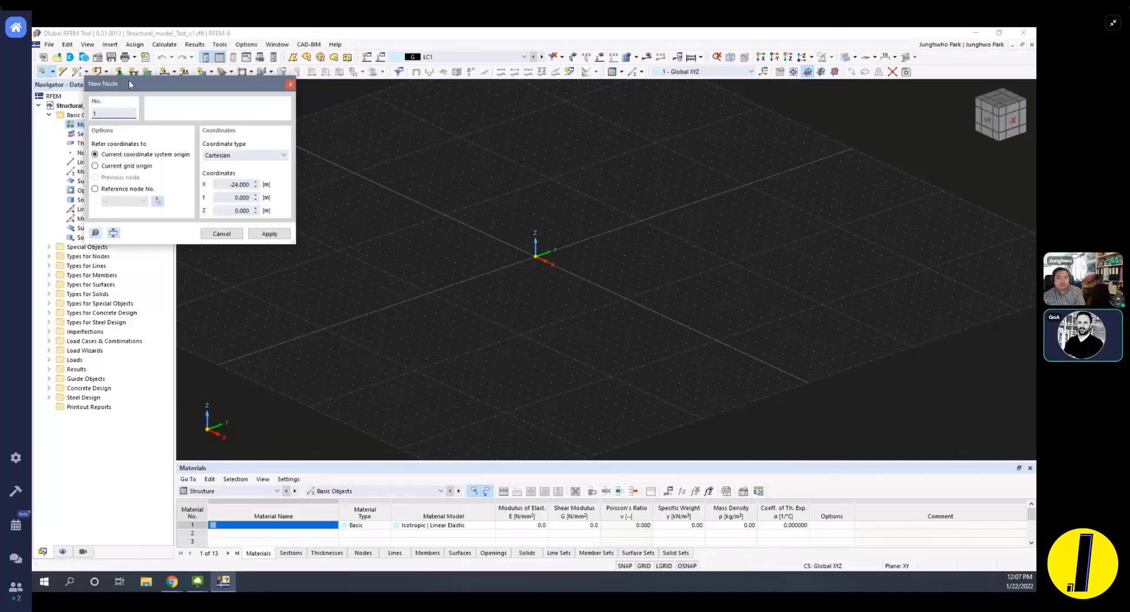
left_click_drag(130, 84, 260, 98)
left_click(369, 201)
double_click(368, 199)
key("Return")
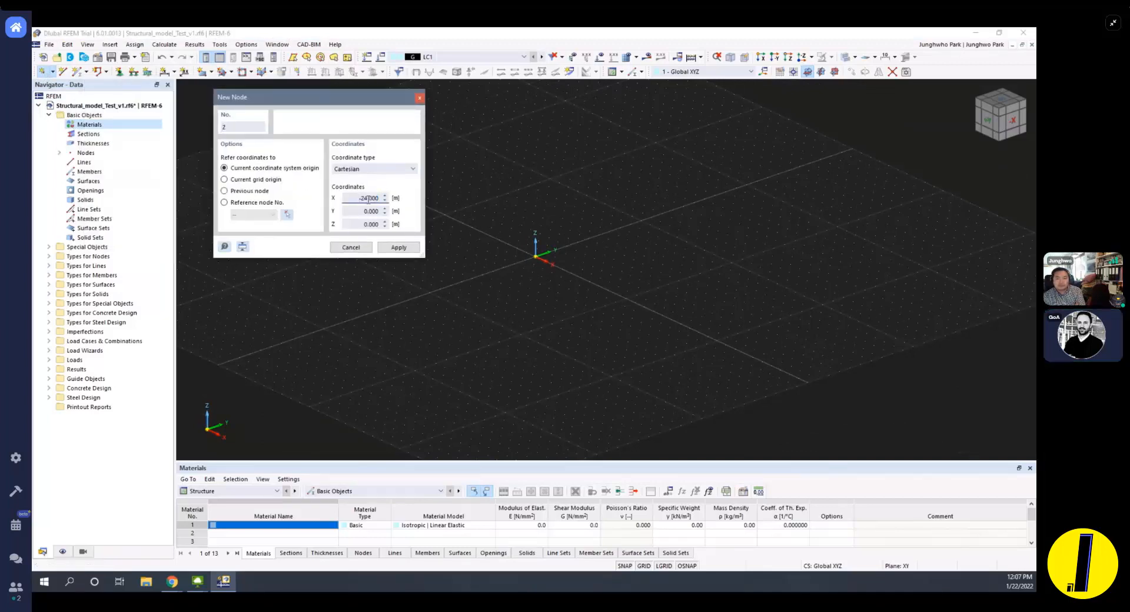
type("0")
key("Return")
left_click(351, 248)
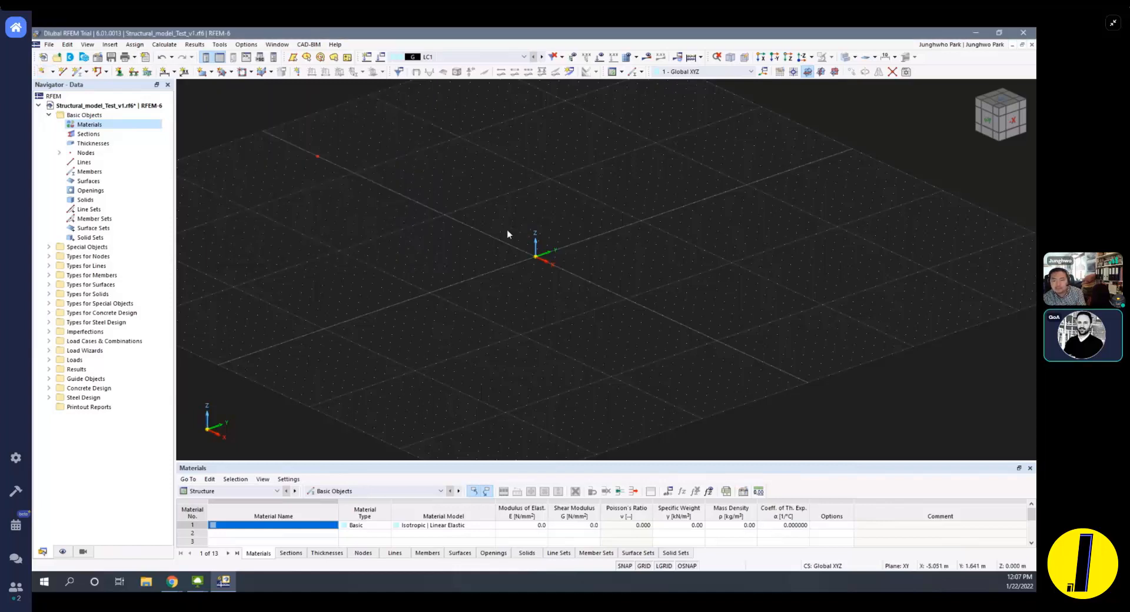
scroll(353, 186, "down", 1)
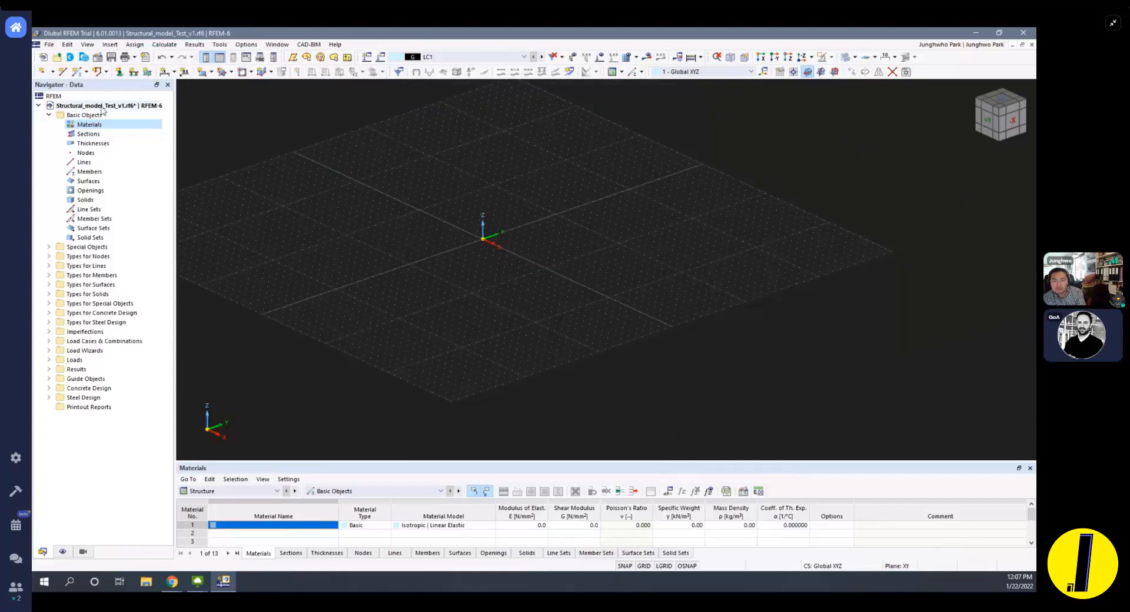
Create a node at X 0, Y 0 and Z 0 m, referring to the current coordinate system origin.
left_click(42, 71)
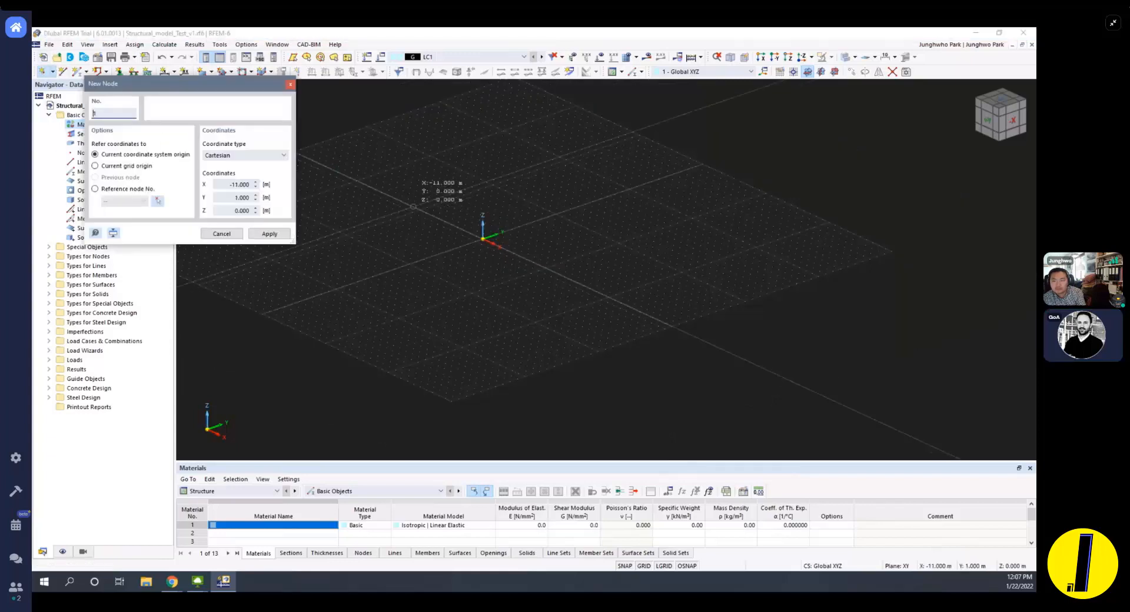
left_click_drag(221, 184, 255, 186)
type("0")
key("Tab")
type("0")
key("Tab")
left_click(271, 236)
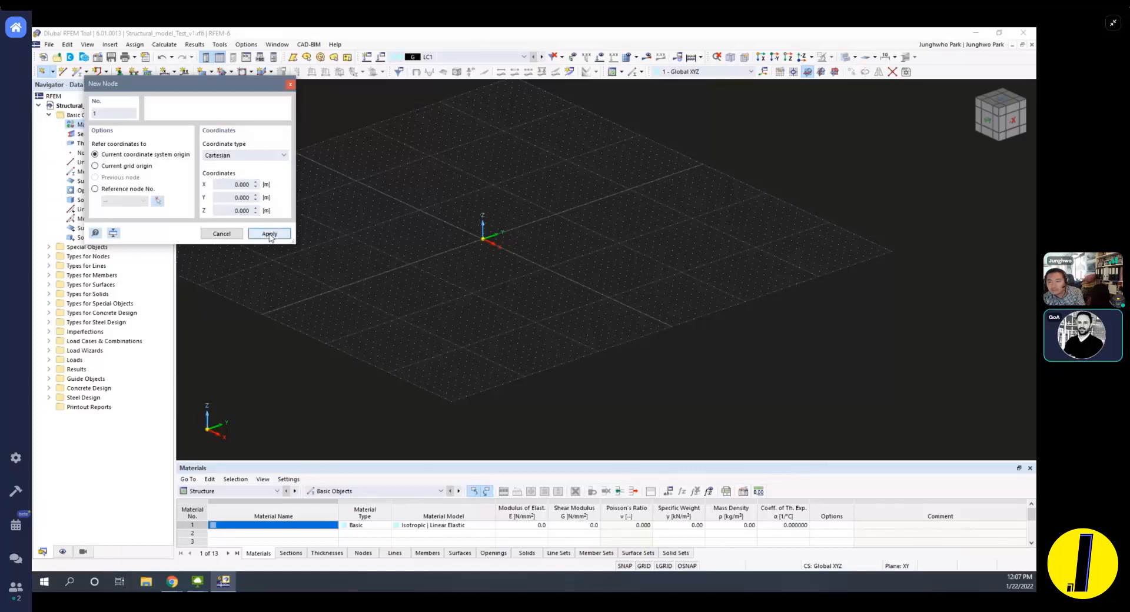
right_click(458, 225)
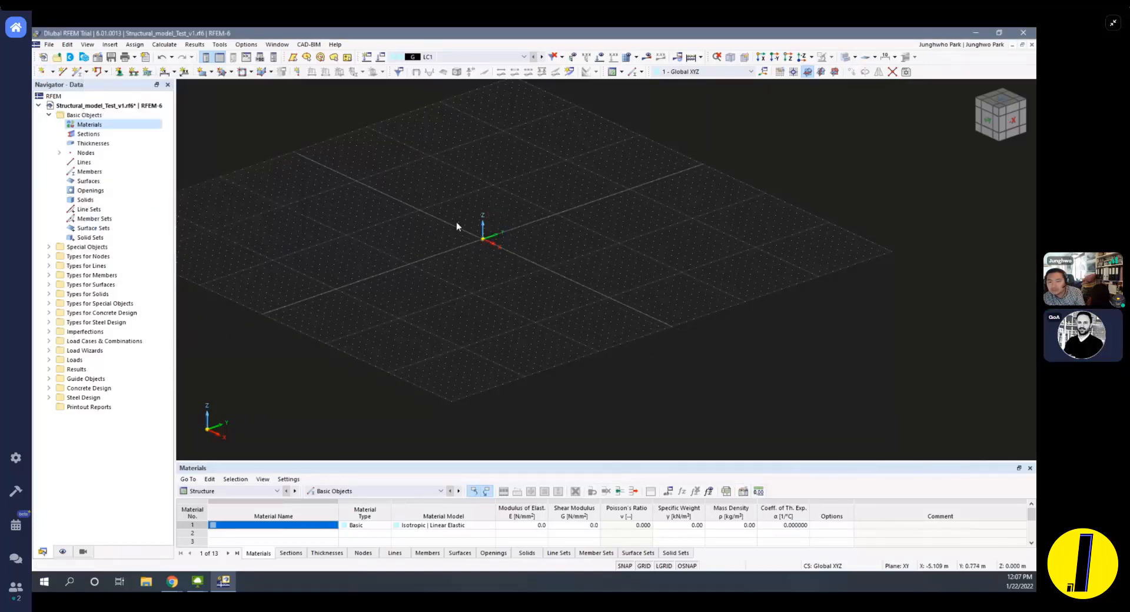
scroll(486, 235, "up", 2)
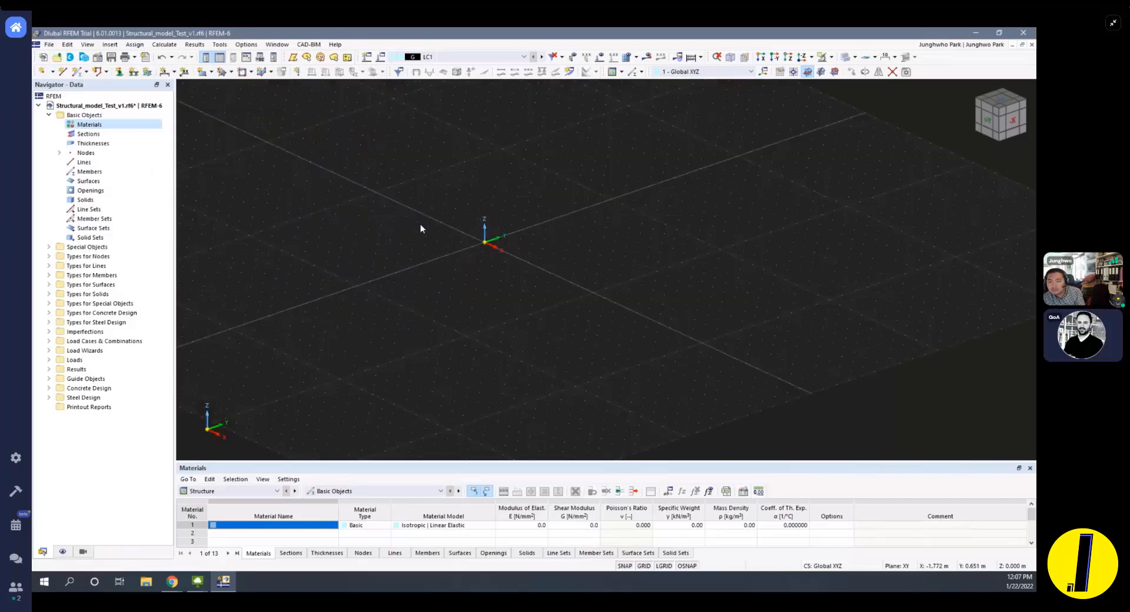
Widen the navigator to read the coordinates of the only node under Nodes, and delete that node.
left_click(83, 152)
left_click(60, 152)
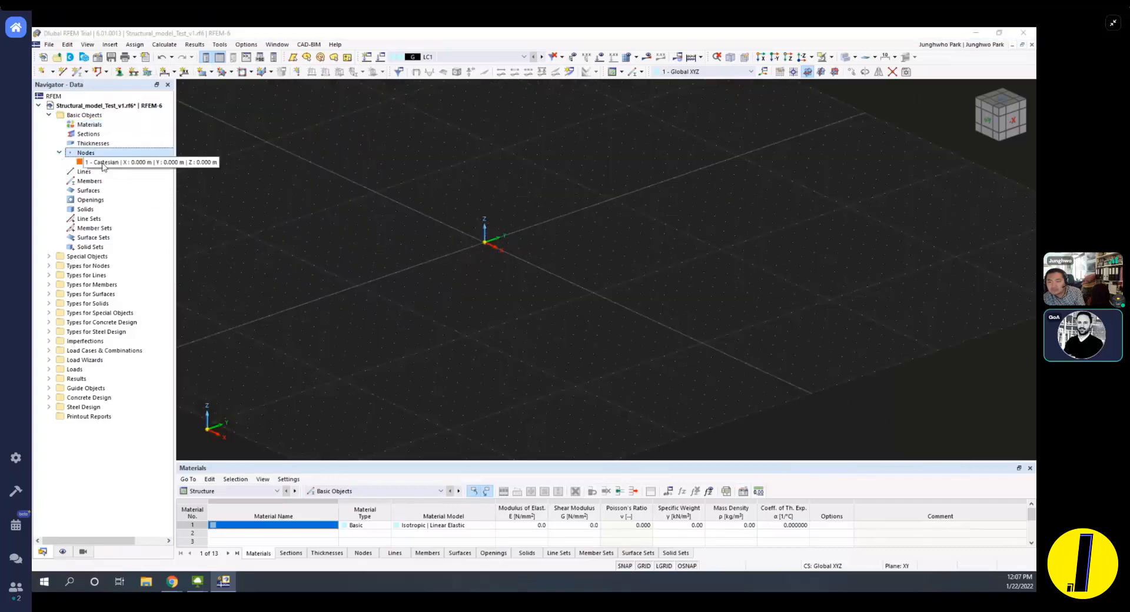
left_click(102, 164)
left_click(172, 168)
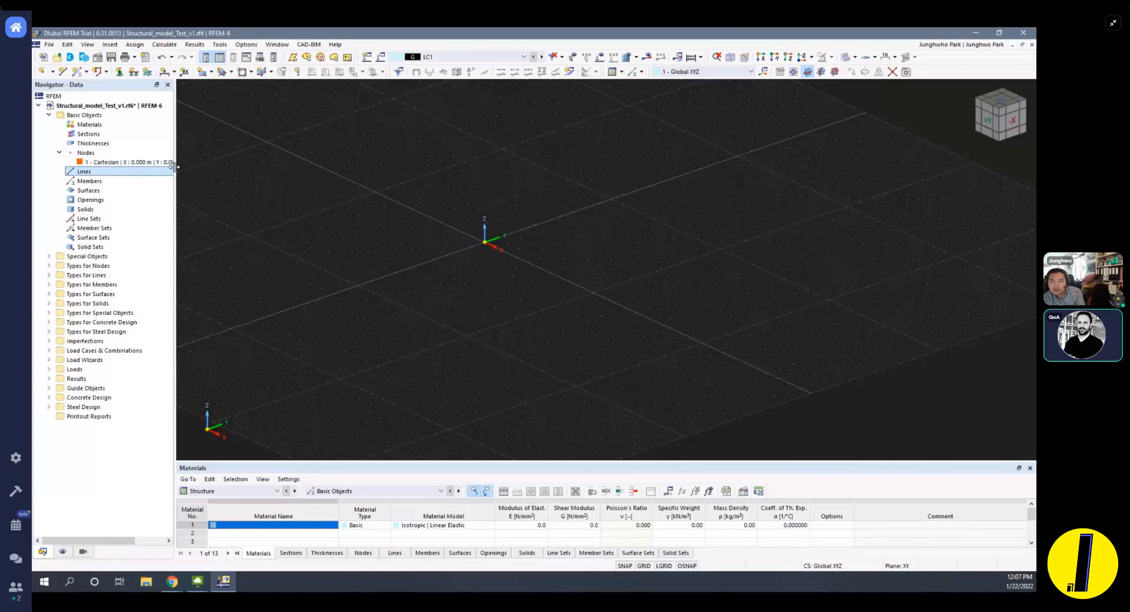
left_click_drag(173, 166, 191, 167)
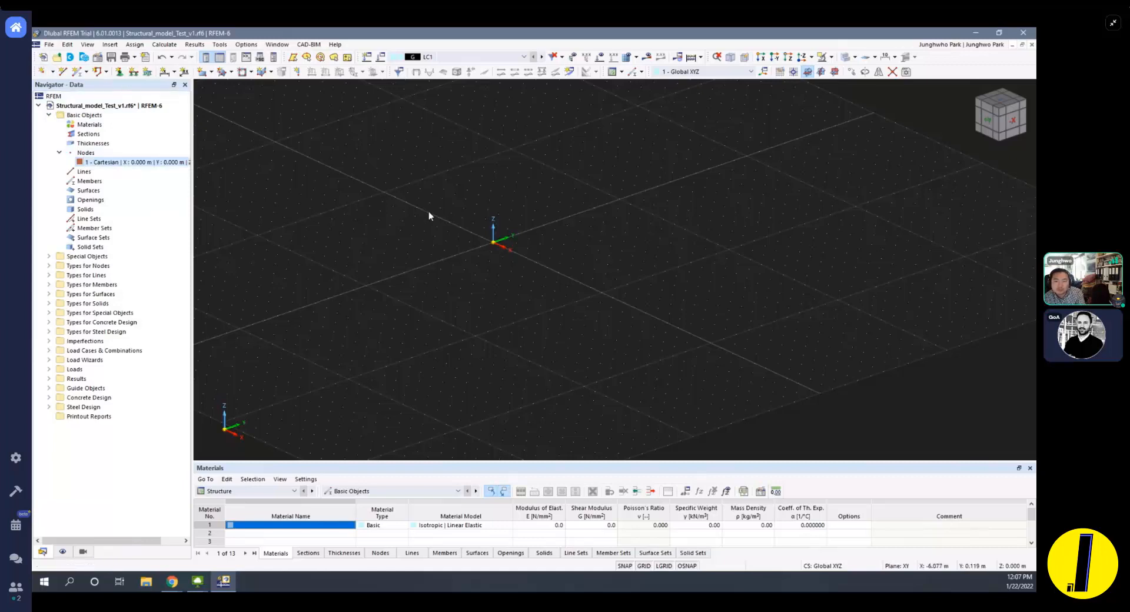
key("Delete")
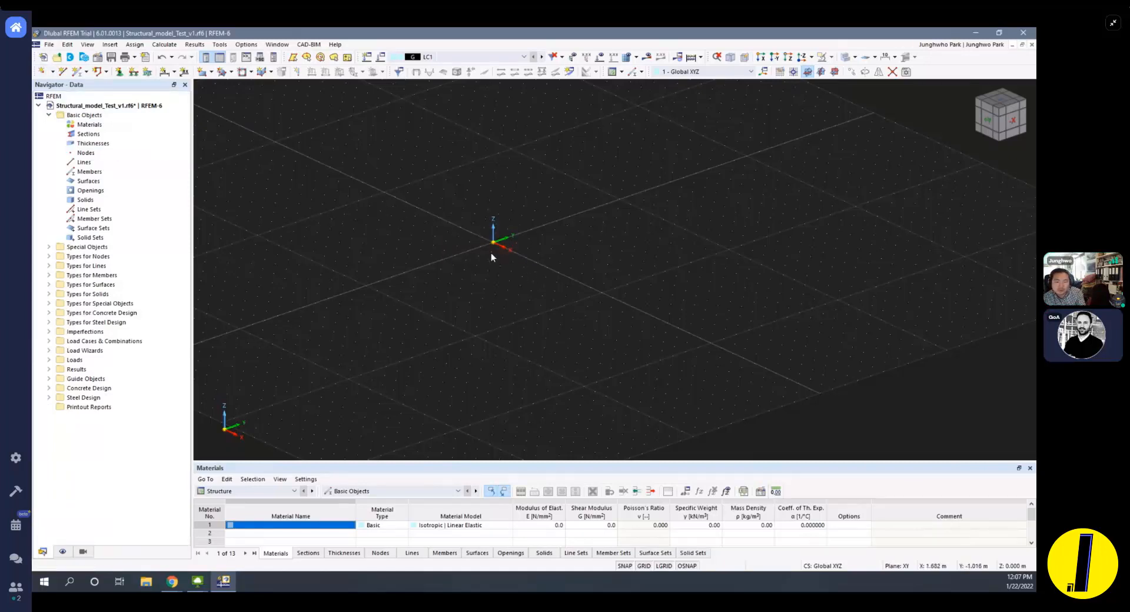
Create a node at X 10, Y 0 and Z 0 m, inspect it in the model view and remove it.
left_click(41, 72)
left_click(224, 183)
type("10")
key("Tab")
type("0")
key("Tab")
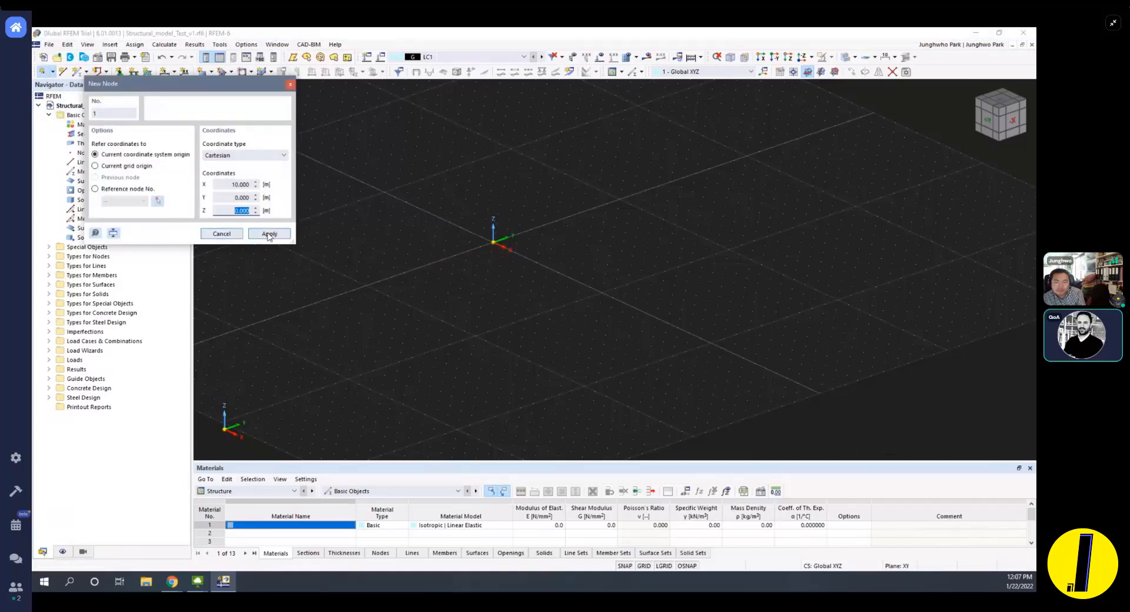
left_click(269, 234)
left_click(221, 234)
scroll(616, 312, "up", 5)
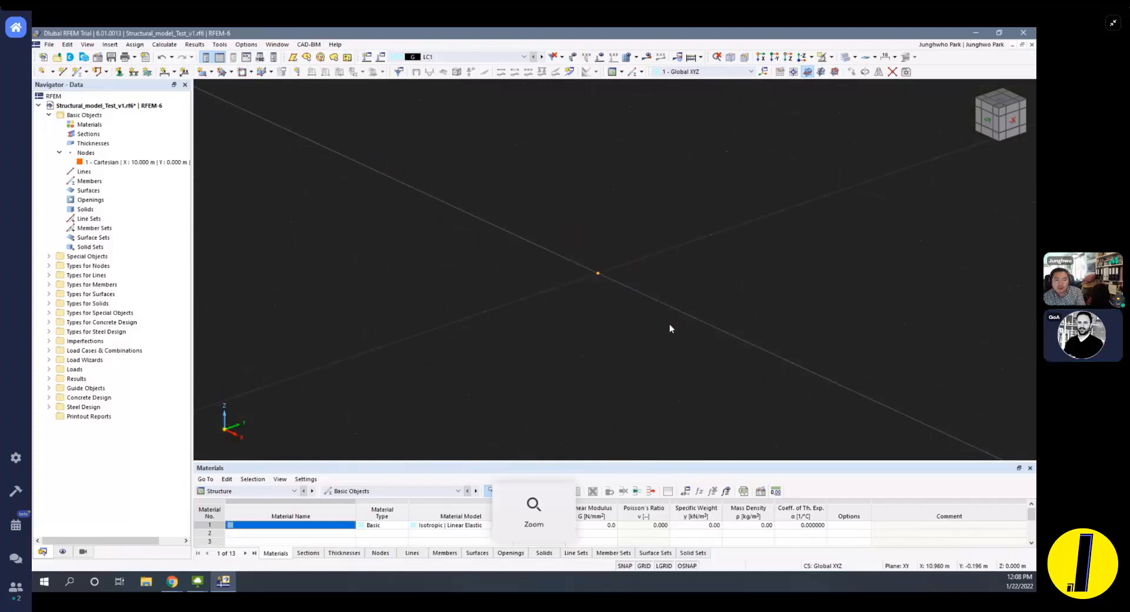
left_click_drag(625, 299, 545, 222)
Create a node at the origin with X, Y and Z all 0 m, check its placement and undo it.
left_click(42, 71)
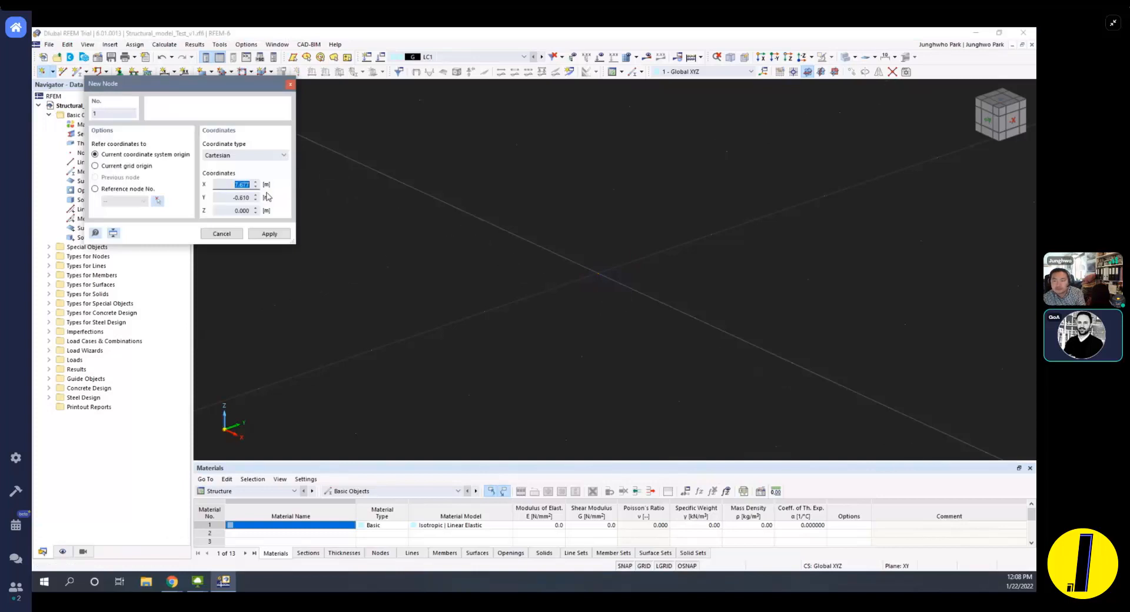
type("0")
key("Tab")
type("0")
key("Tab")
type("0")
left_click(269, 235)
left_click(223, 235)
scroll(535, 250, "down", 4)
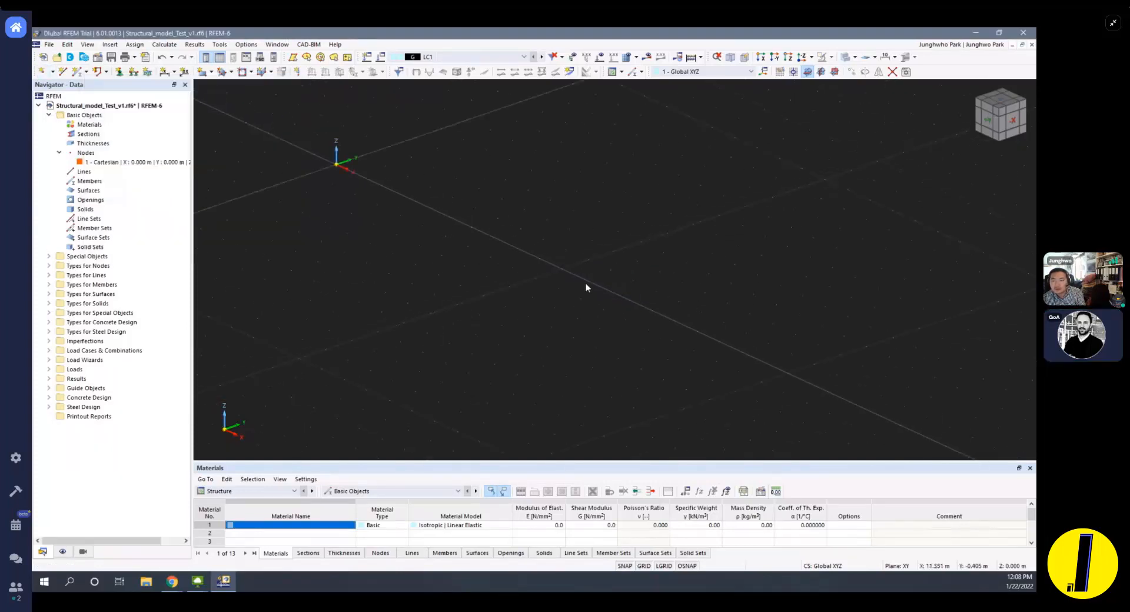
scroll(551, 250, "down", 3)
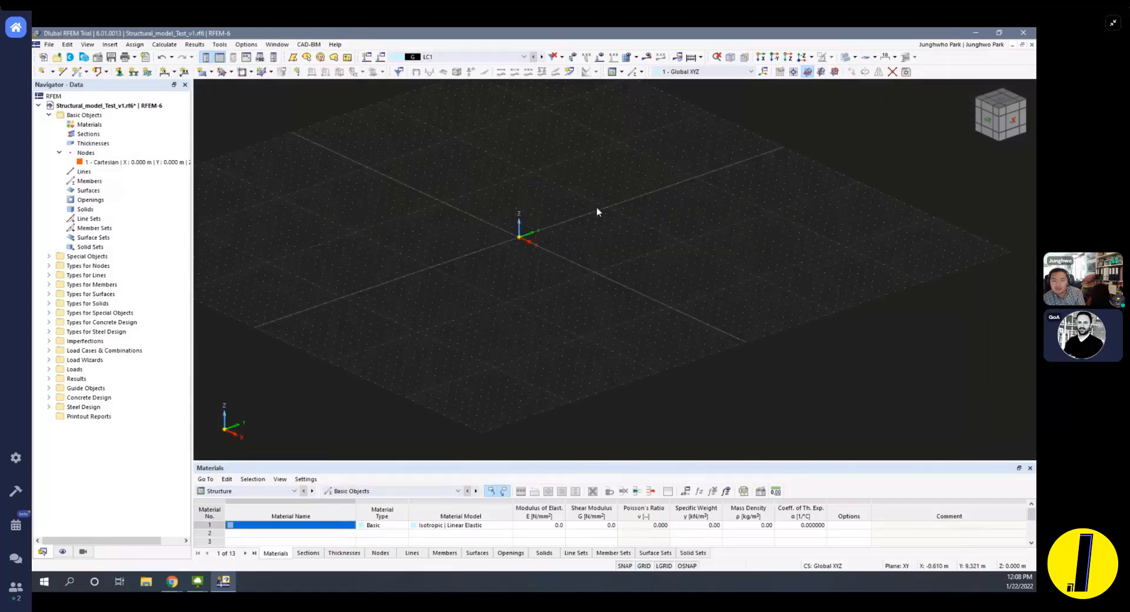
key("ctrl+z")
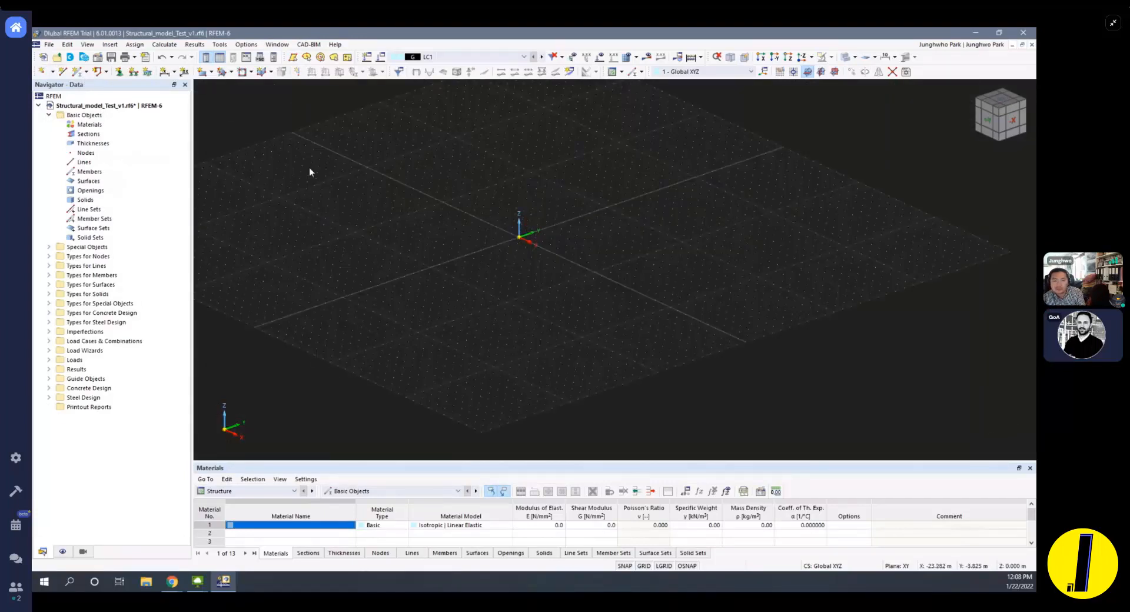
Collapse the Basic Objects folder, check the navigator's Display contents and return to the model data.
left_click(49, 116)
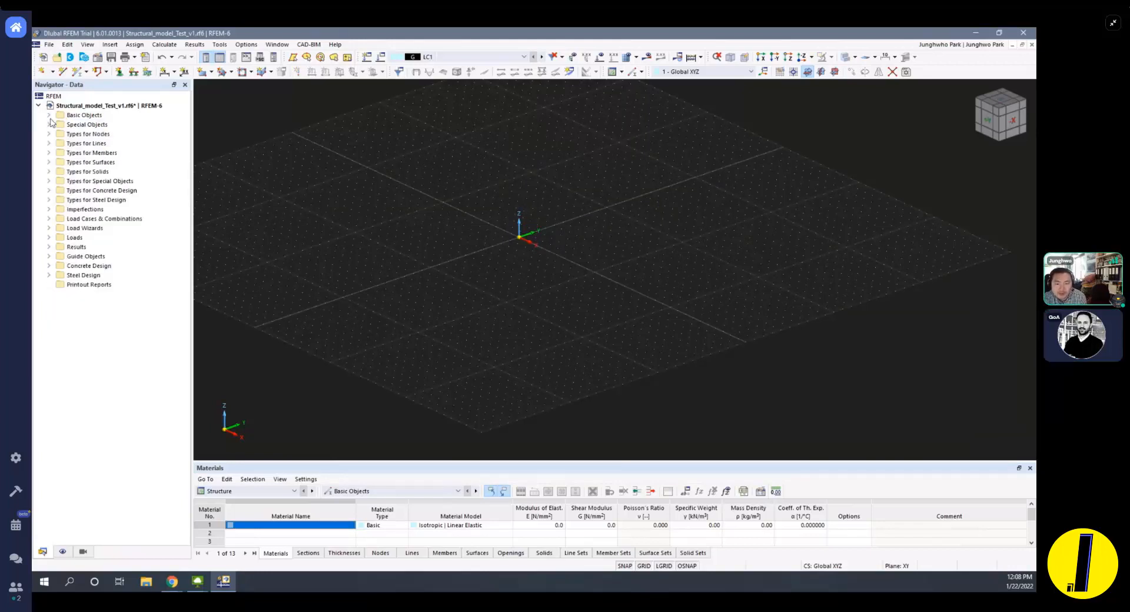
left_click(62, 552)
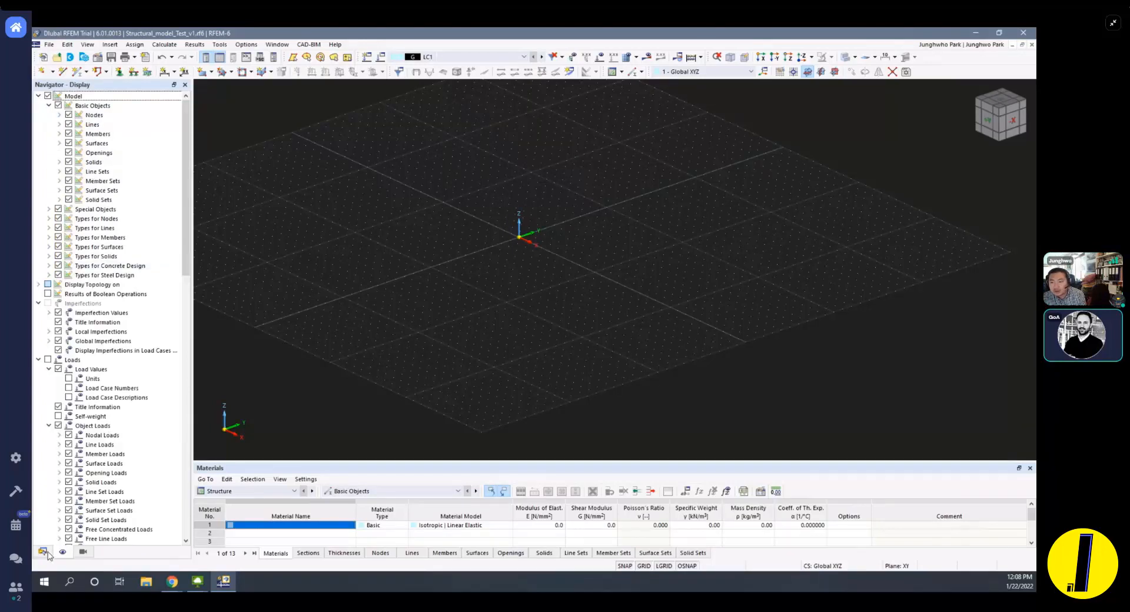
left_click(46, 552)
scroll(524, 233, "up", 5)
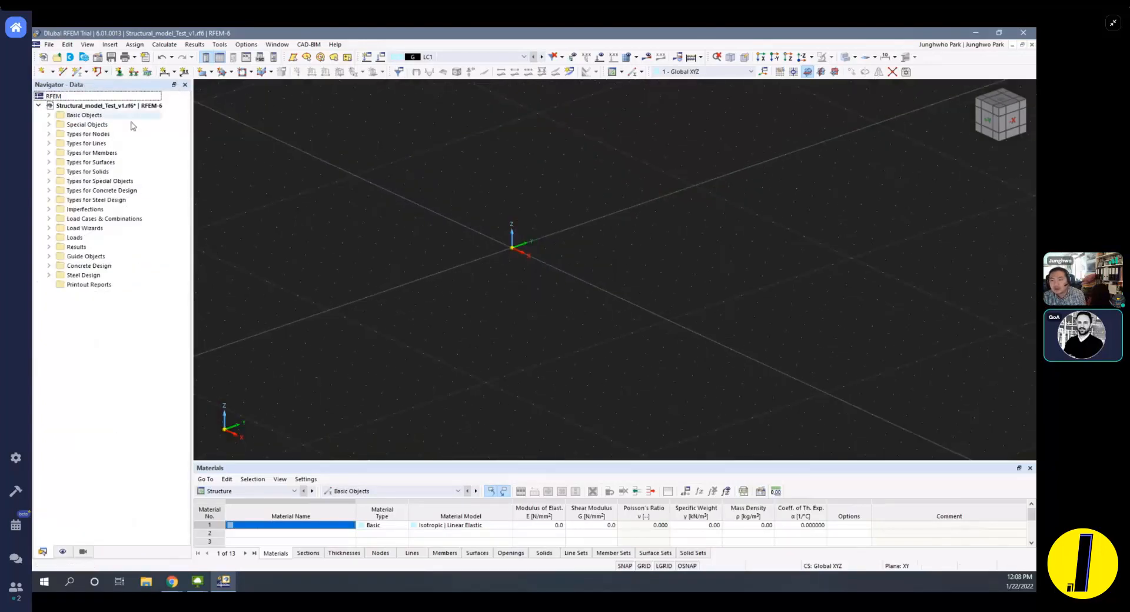
Look through the Basic Objects contents, collapse that folder, and open Special Objects to select Intersections.
double_click(75, 115)
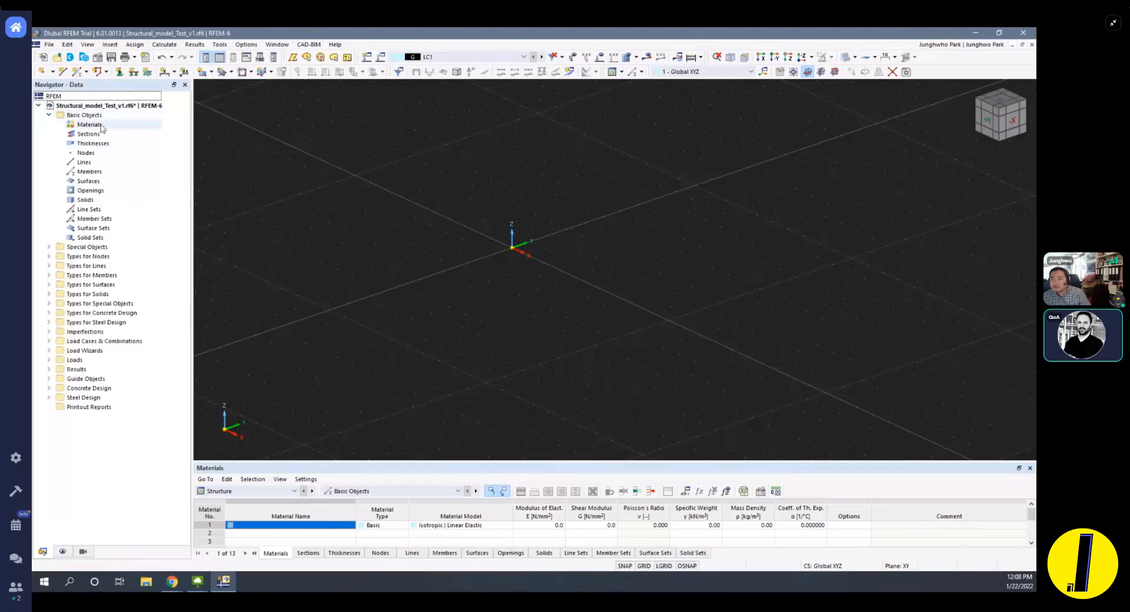
left_click(50, 116)
left_click(50, 125)
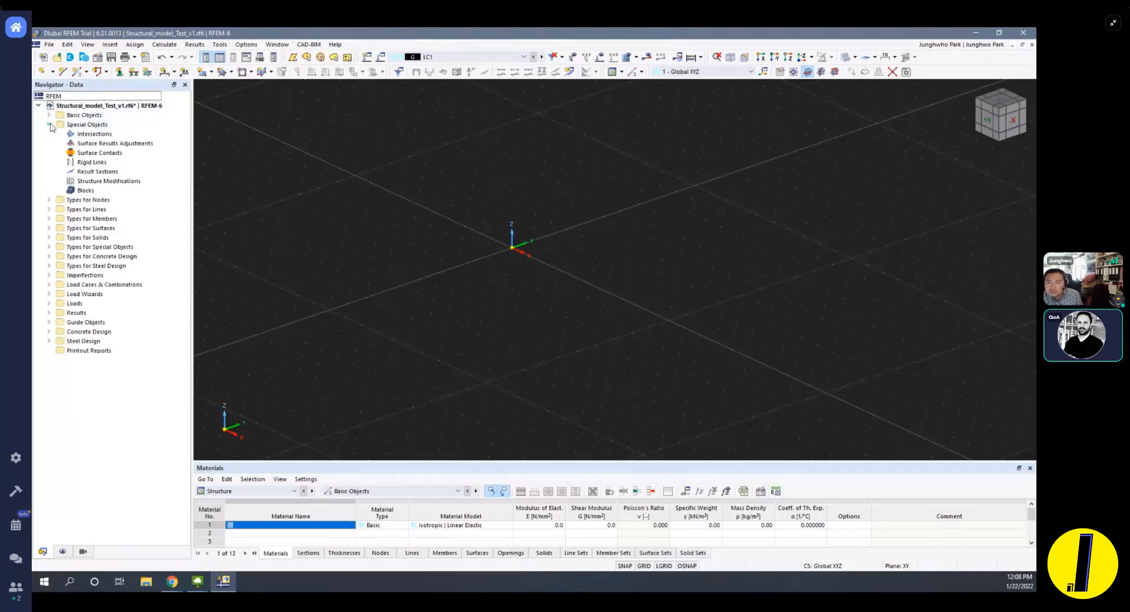
left_click(104, 135)
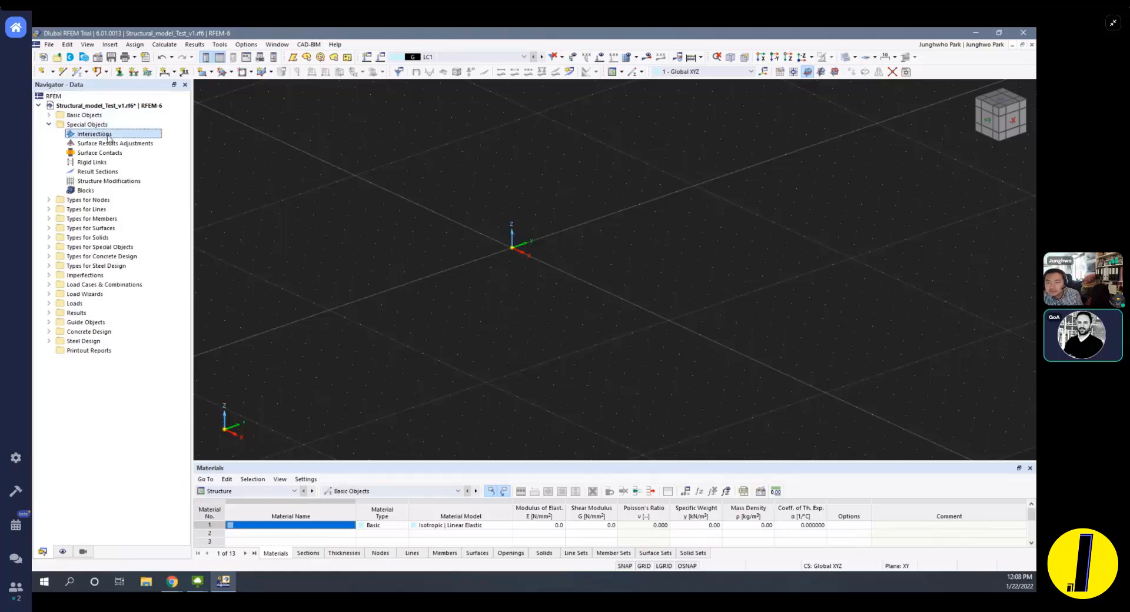
View the new Intersection settings, cancel them, collapse Special Objects, and check what the Types for Nodes folder contains.
double_click(104, 135)
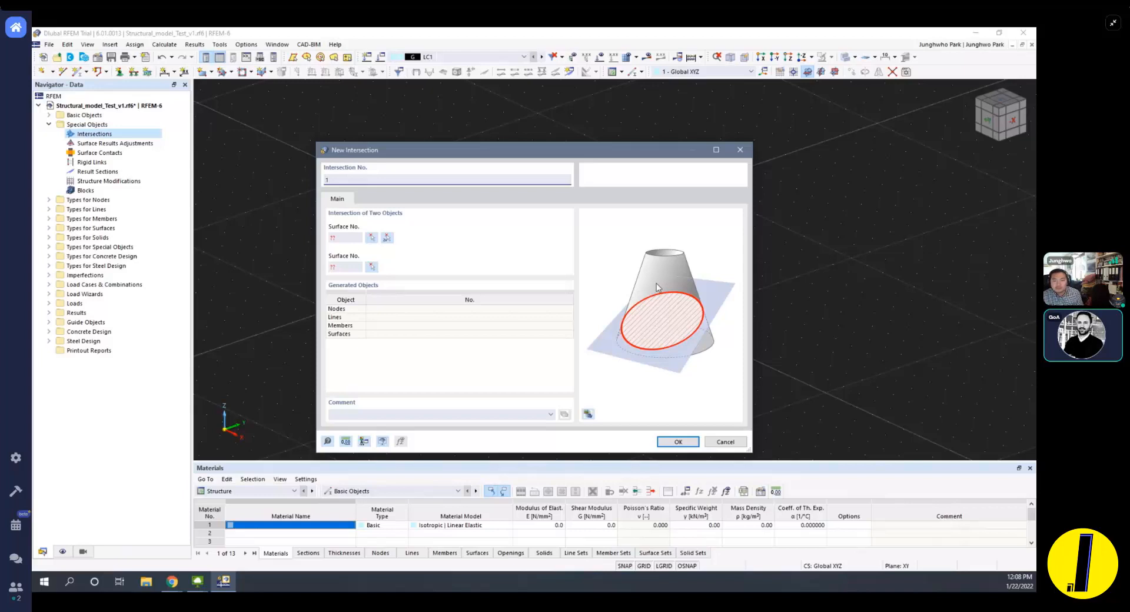
key("Escape")
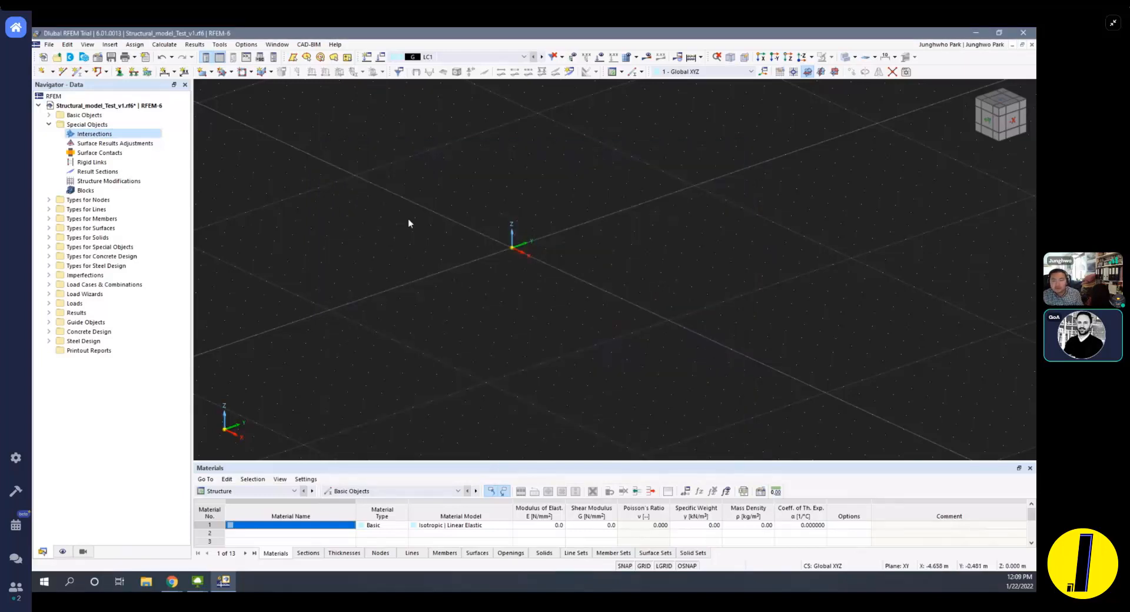
left_click(49, 124)
left_click(49, 134)
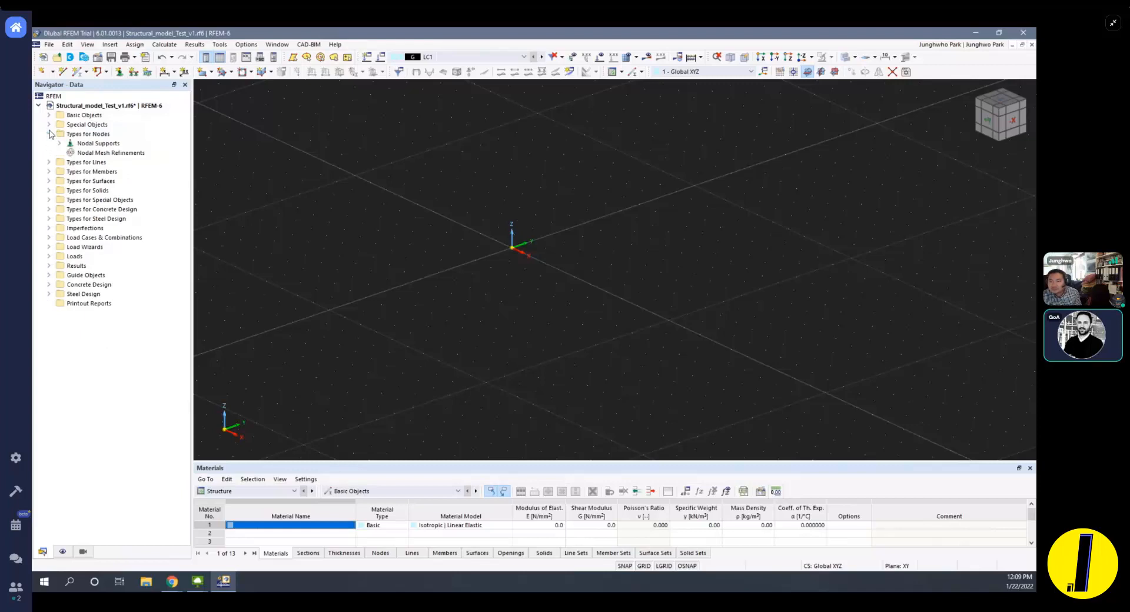
left_click(49, 134)
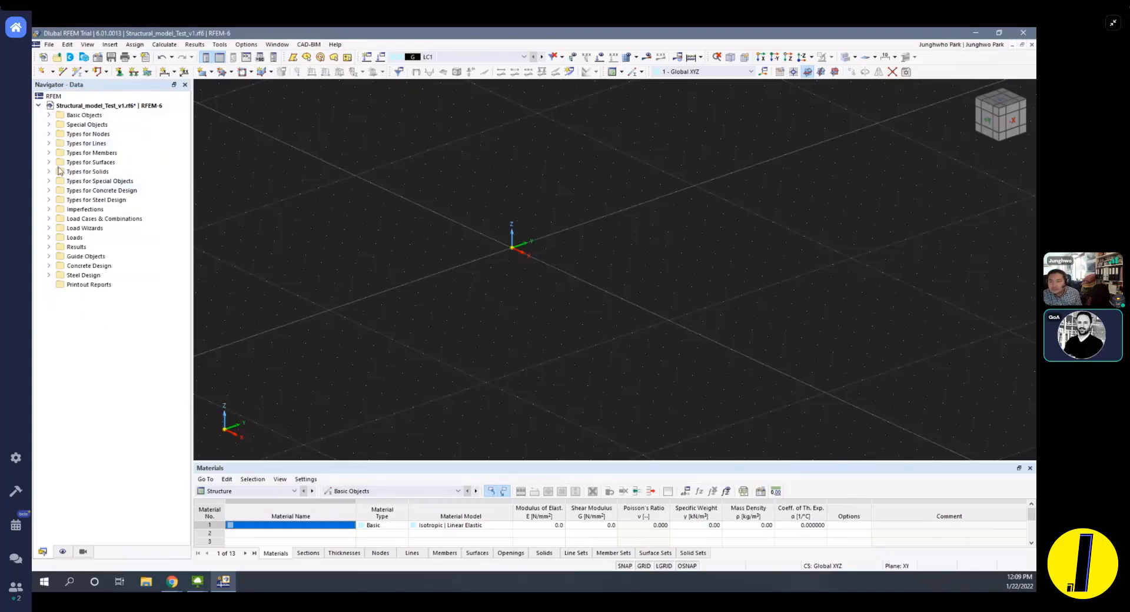
Expand the Load Cases & Combinations and Load Wizards folders, and check the commands available for Load Cases & Combinations and Basic Objects.
left_click(49, 219)
left_click(49, 294)
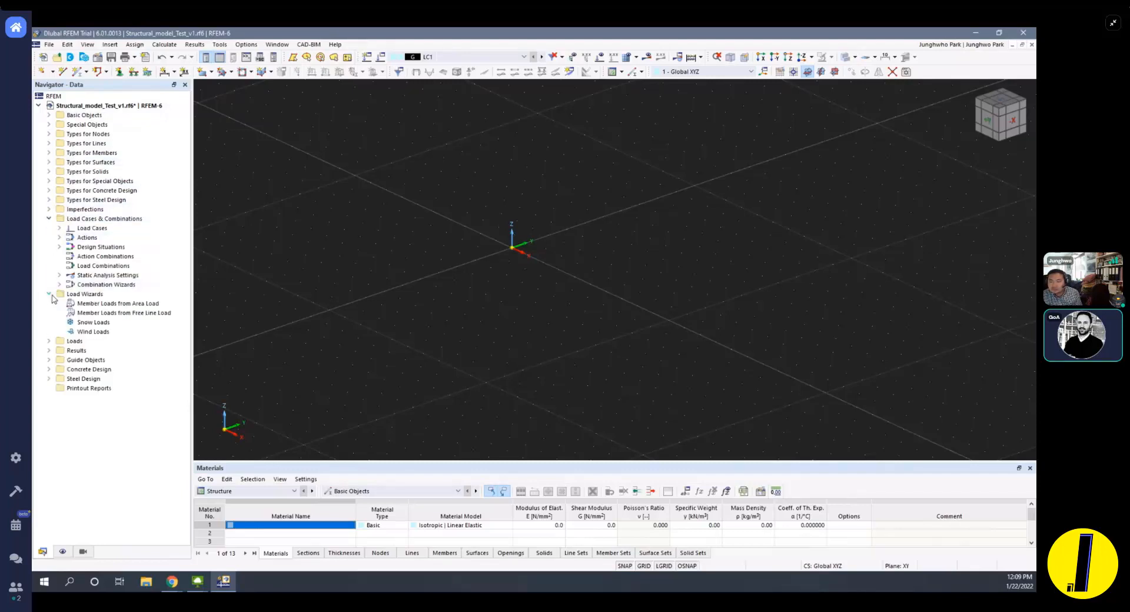
left_click(97, 219)
right_click(98, 220)
key("Escape")
left_click(88, 107)
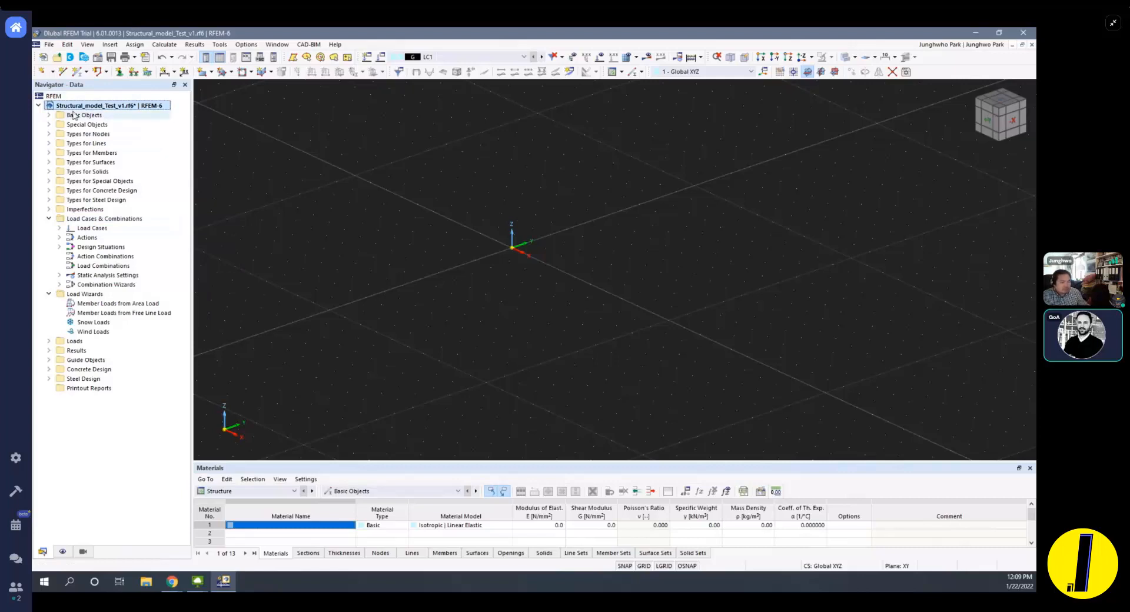
left_click(84, 116)
right_click(84, 115)
key("Escape")
Open the Load Cases & Combinations settings from their navigator folder, view the base standards and options, and close them.
left_click(77, 219)
right_click(77, 221)
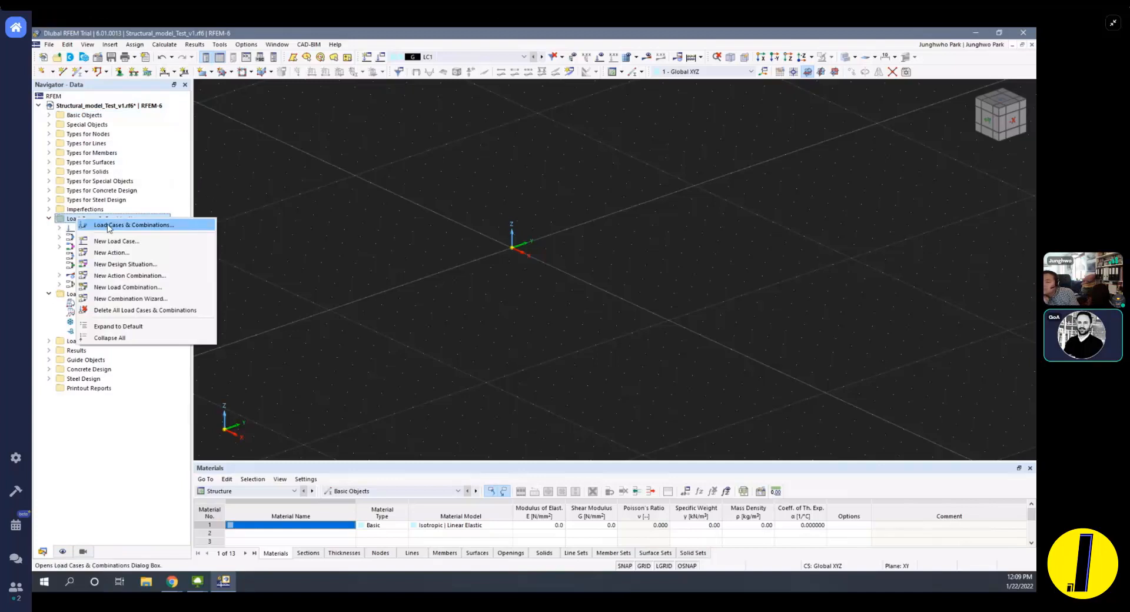
left_click(127, 226)
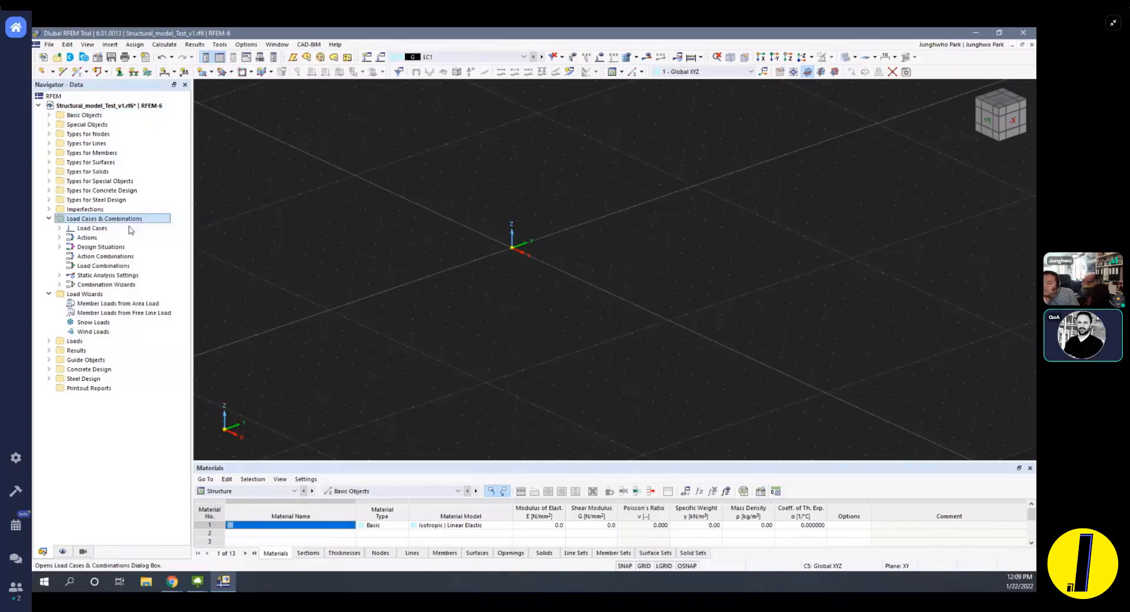
left_click_drag(285, 79, 353, 86)
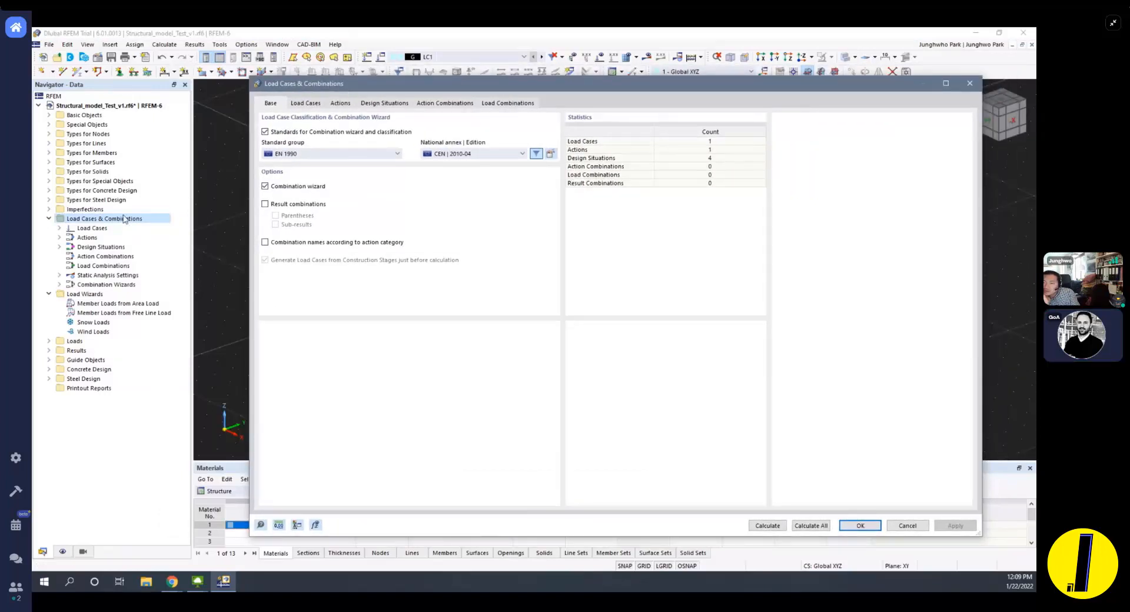
key("Escape")
Expand Load Cases, open load case LC1 to view its properties and the Base settings, and close the dialog.
left_click(59, 228)
right_click(93, 230)
key("Escape")
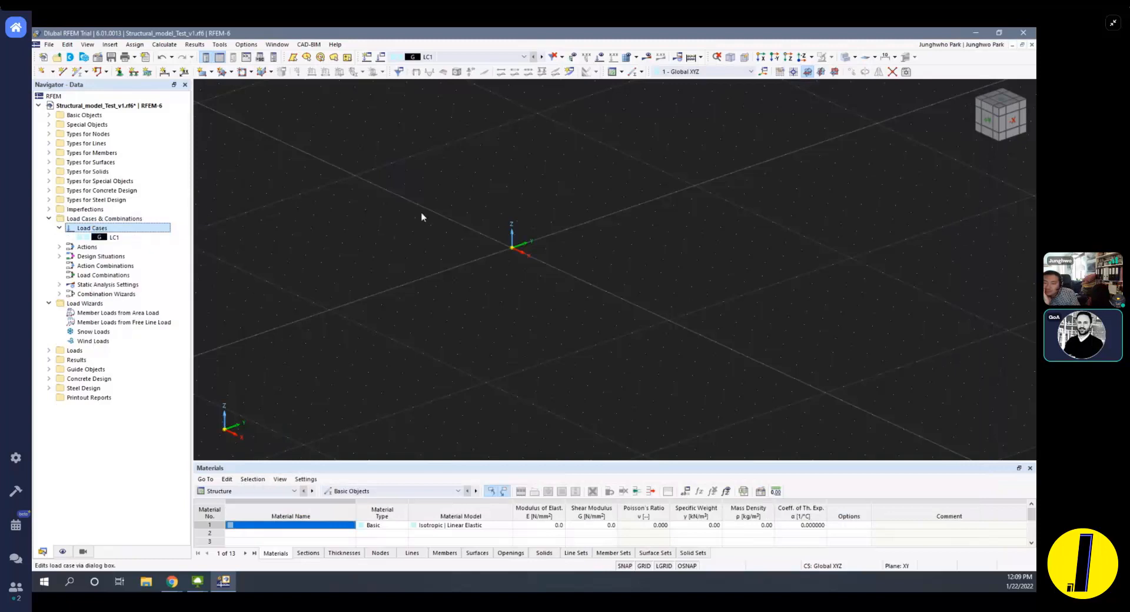
double_click(77, 238)
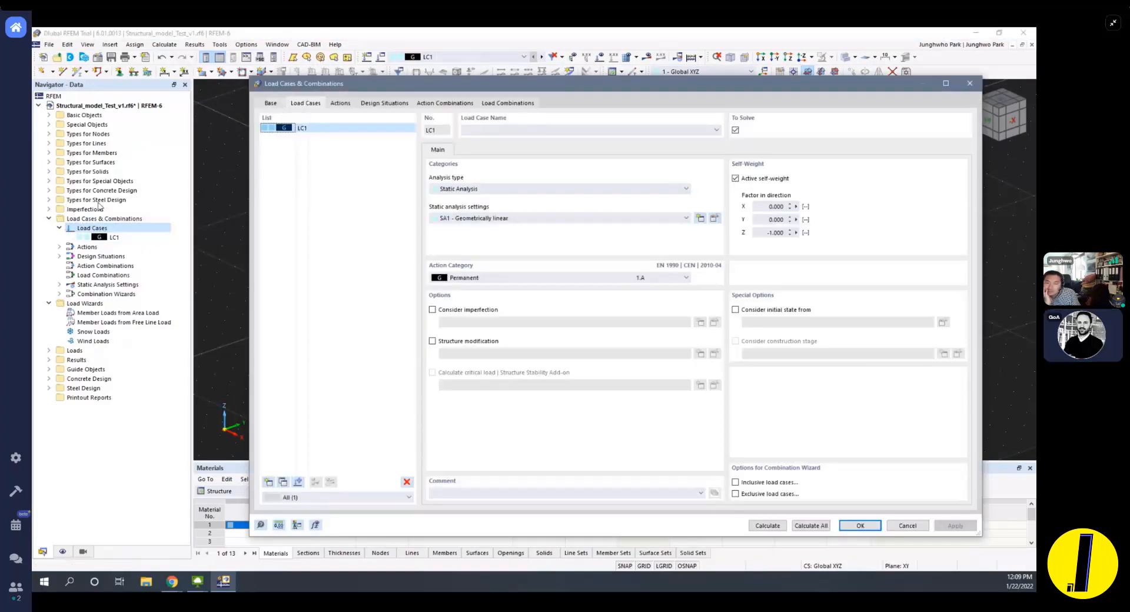
left_click(270, 104)
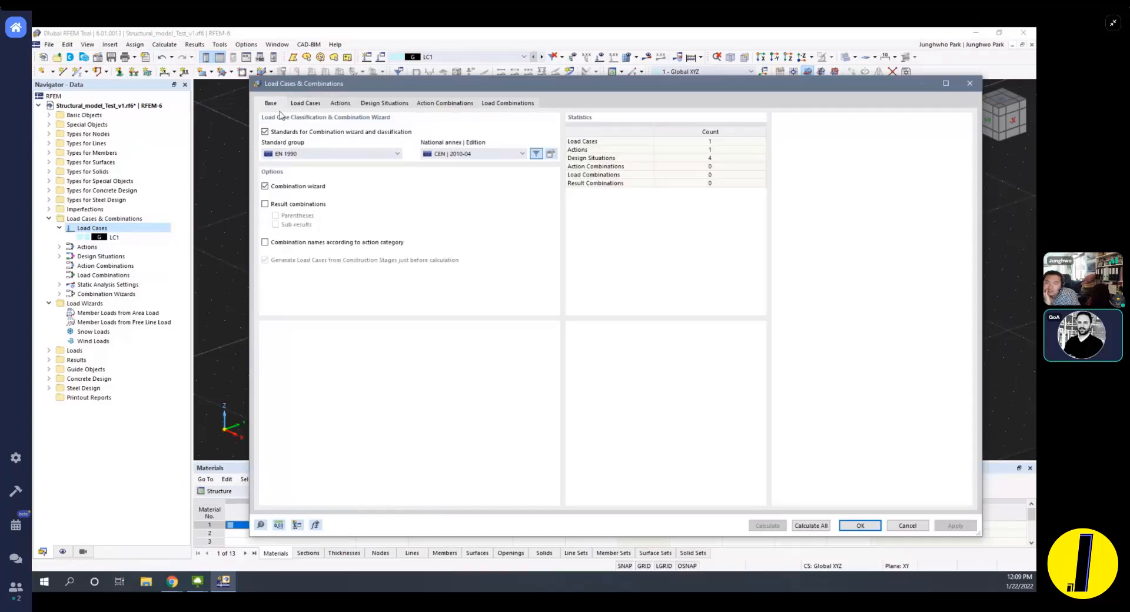
key("Escape")
Reopen Load Cases & Combinations and look through its load cases, actions, design situations, action combinations and load combinations.
right_click(97, 219)
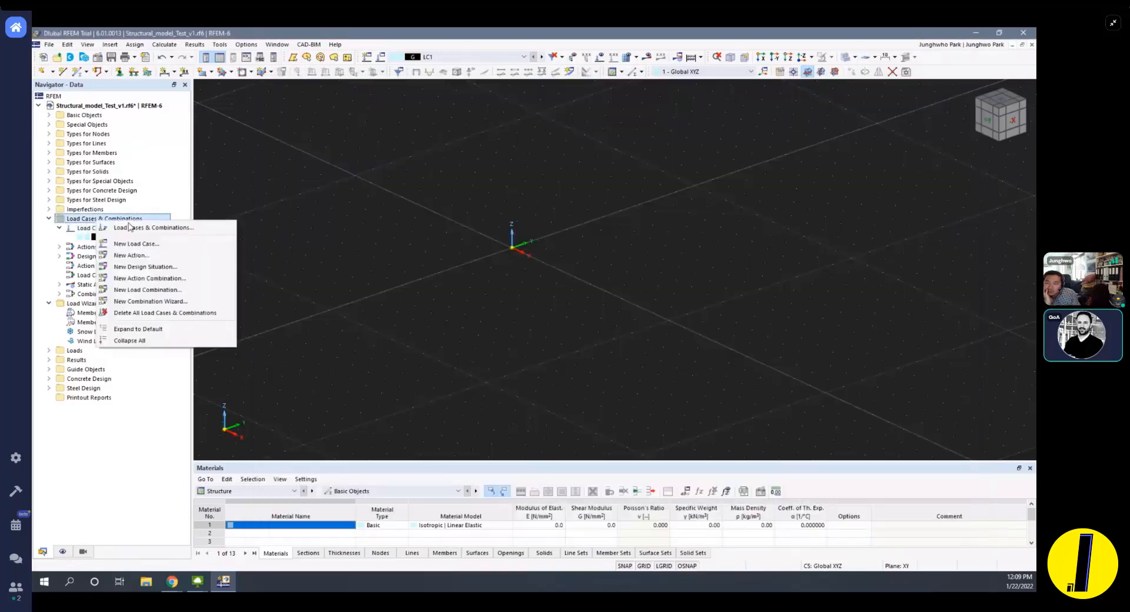
left_click(135, 227)
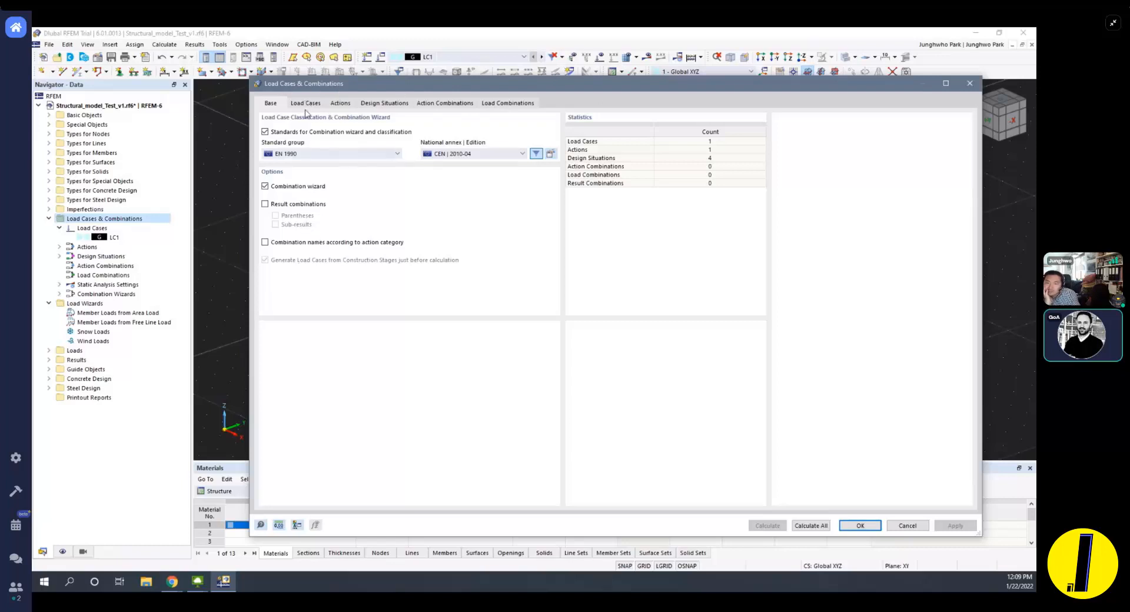
left_click_drag(337, 78, 275, 78)
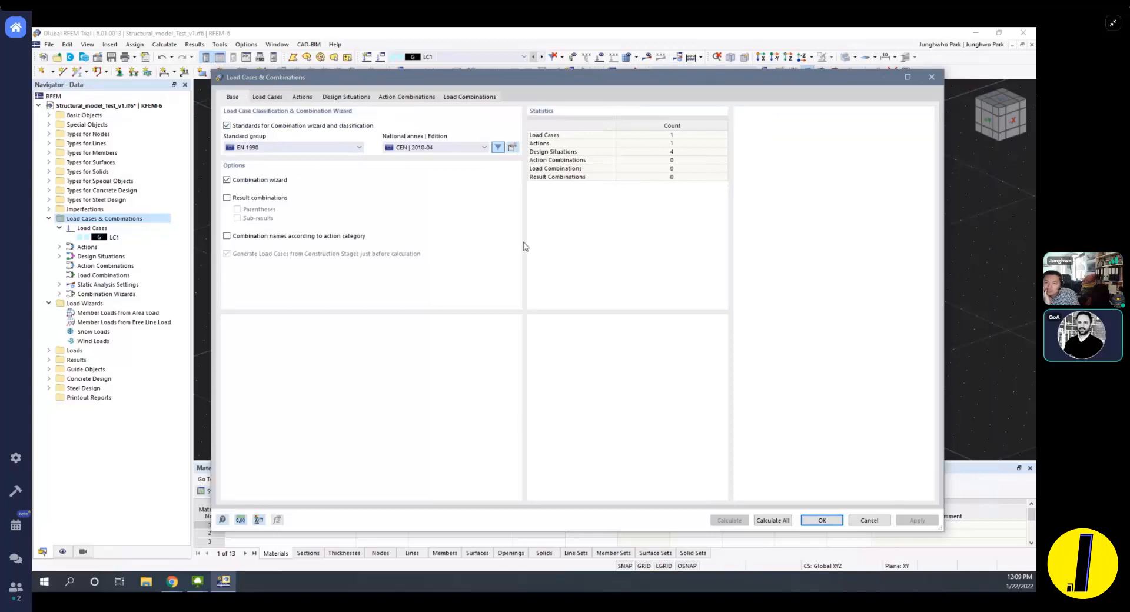
left_click(269, 97)
left_click(308, 97)
left_click(346, 97)
left_click(418, 100)
left_click(465, 98)
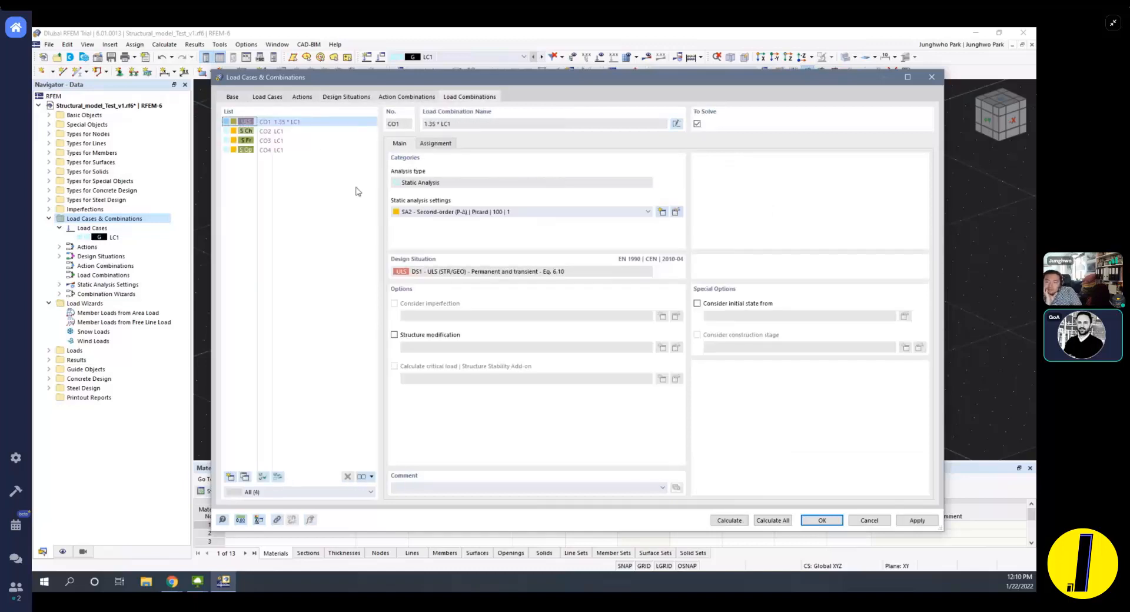
Revisit the Base settings and load combinations, cancel the dialog, and collapse the Load Cases & Combinations and Load Wizards folders.
left_click_drag(497, 86, 537, 82)
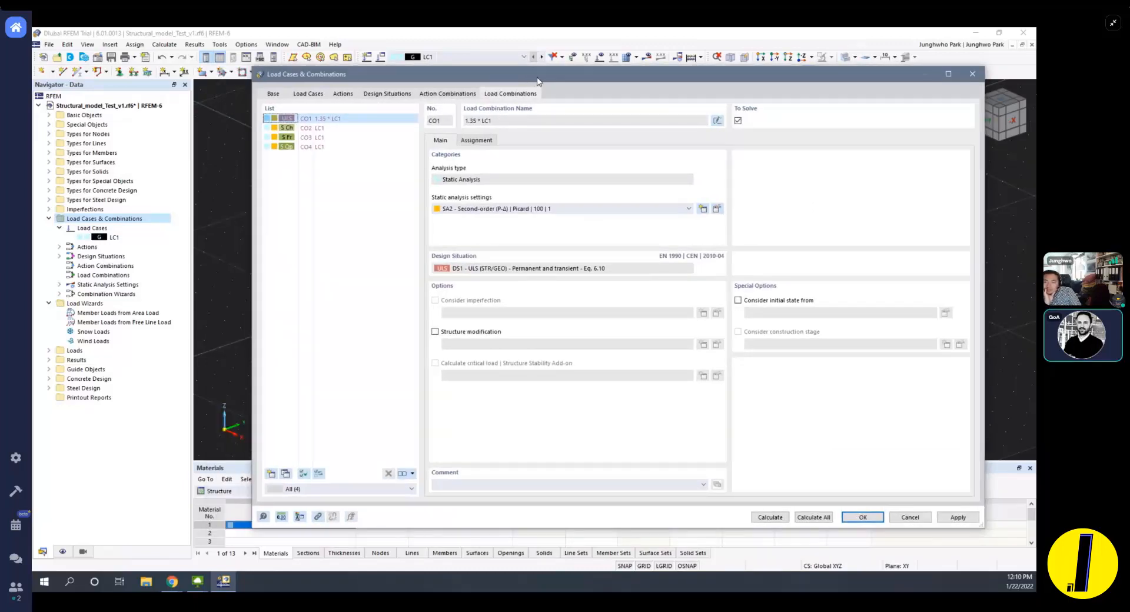
left_click(273, 94)
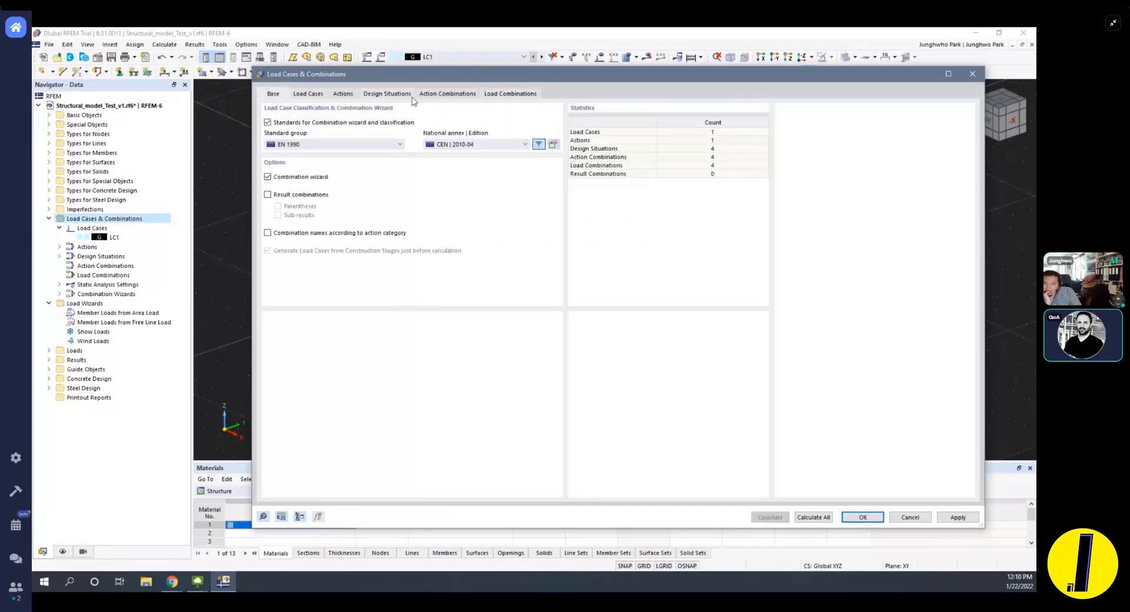
left_click(521, 95)
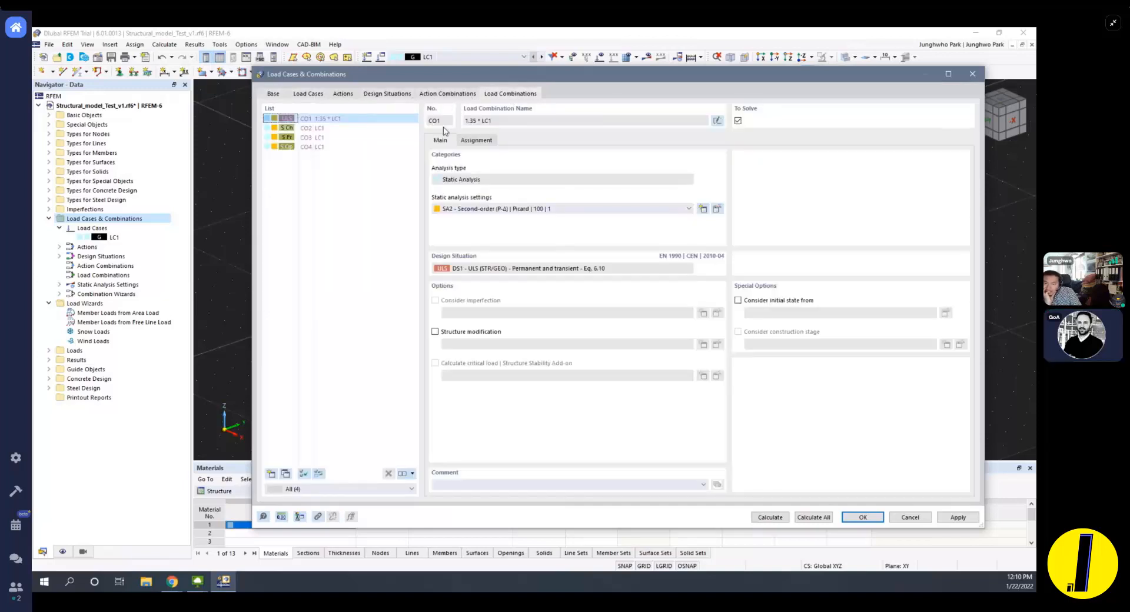
key("Escape")
left_click(50, 219)
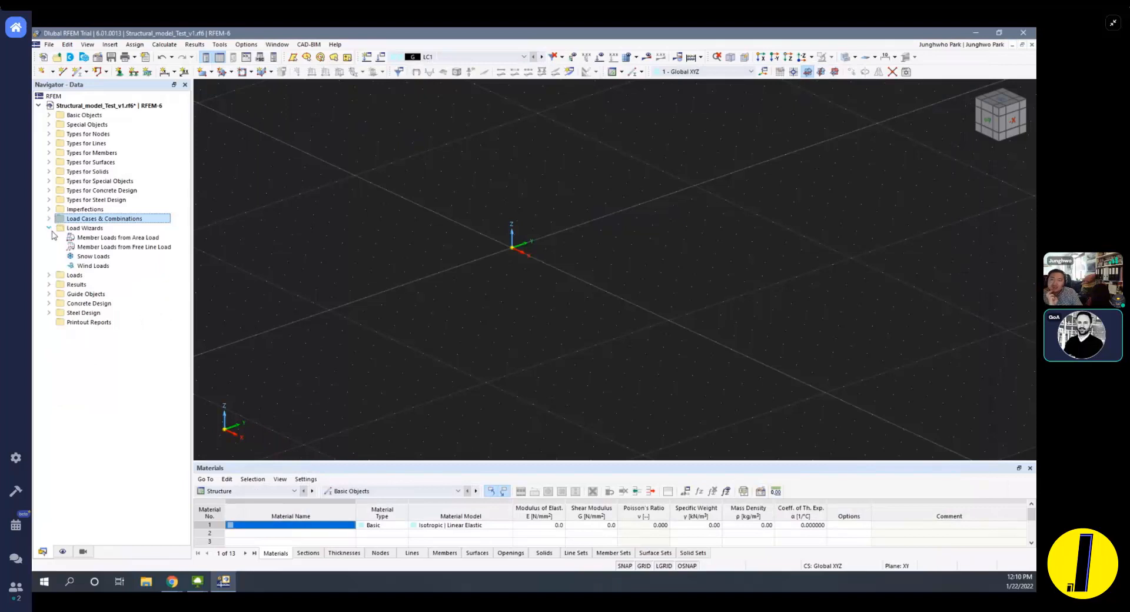
left_click(49, 230)
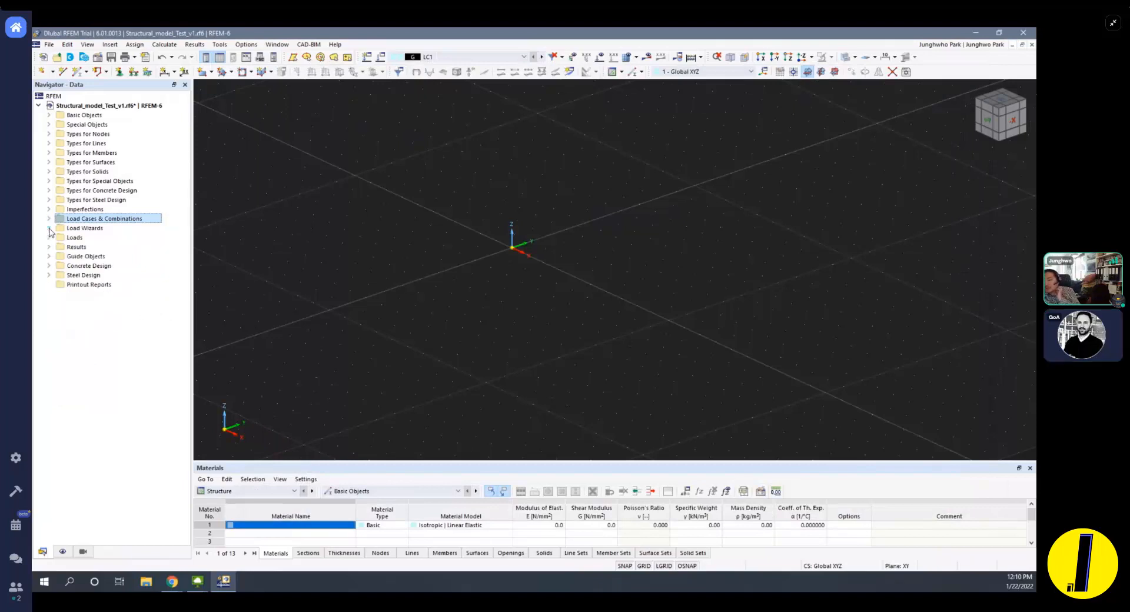
Expand the Load Cases & Combinations folder and open the model's base data at the Standards I settings.
left_click(49, 219)
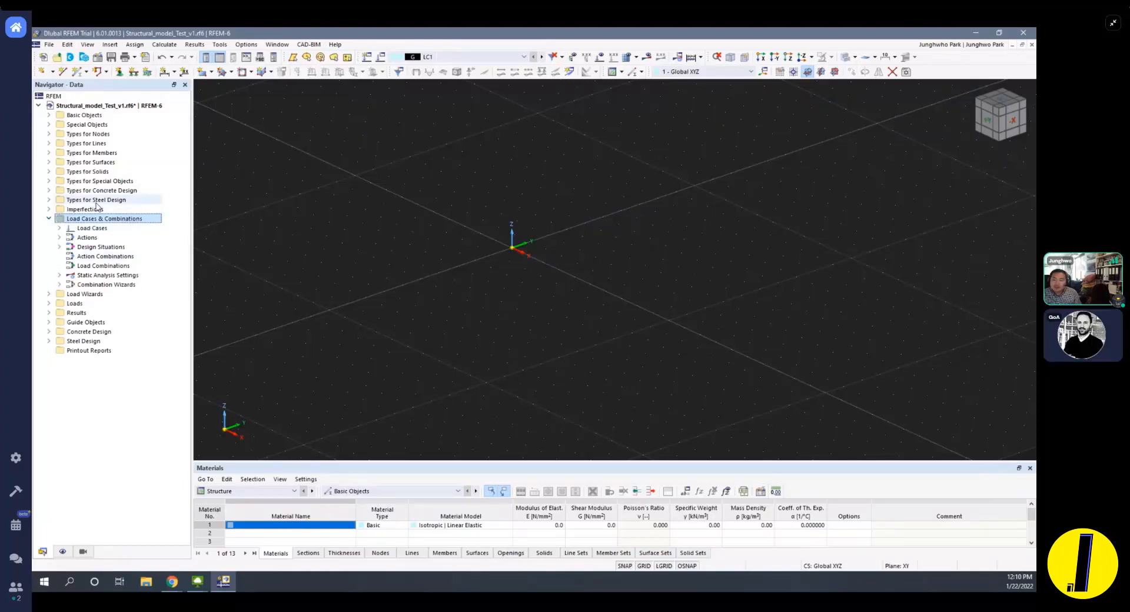
right_click(124, 221)
left_click(95, 221)
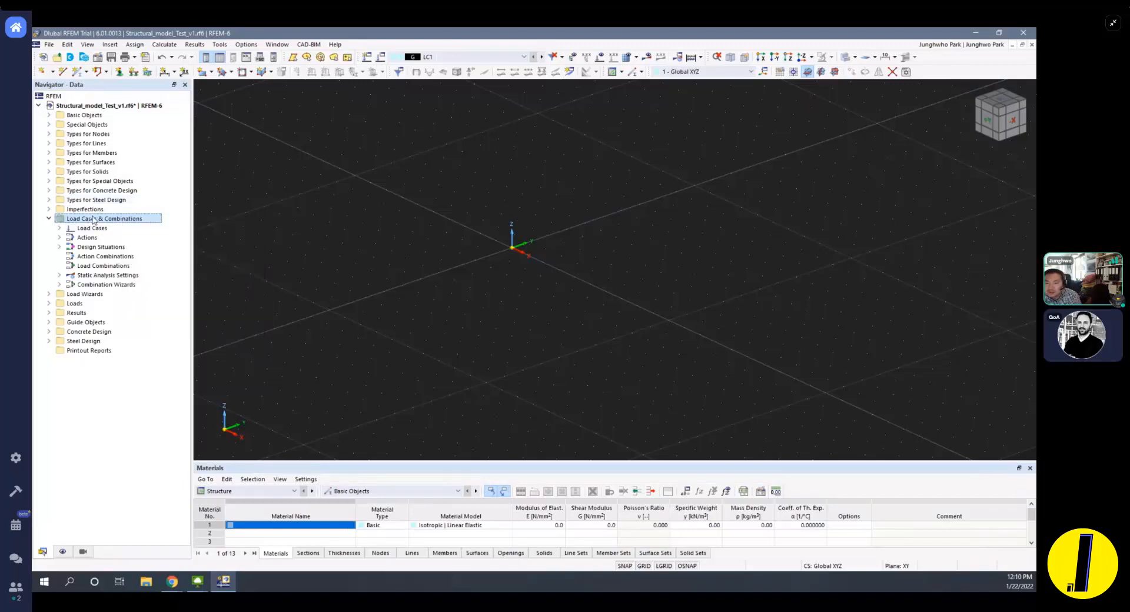
right_click(109, 108)
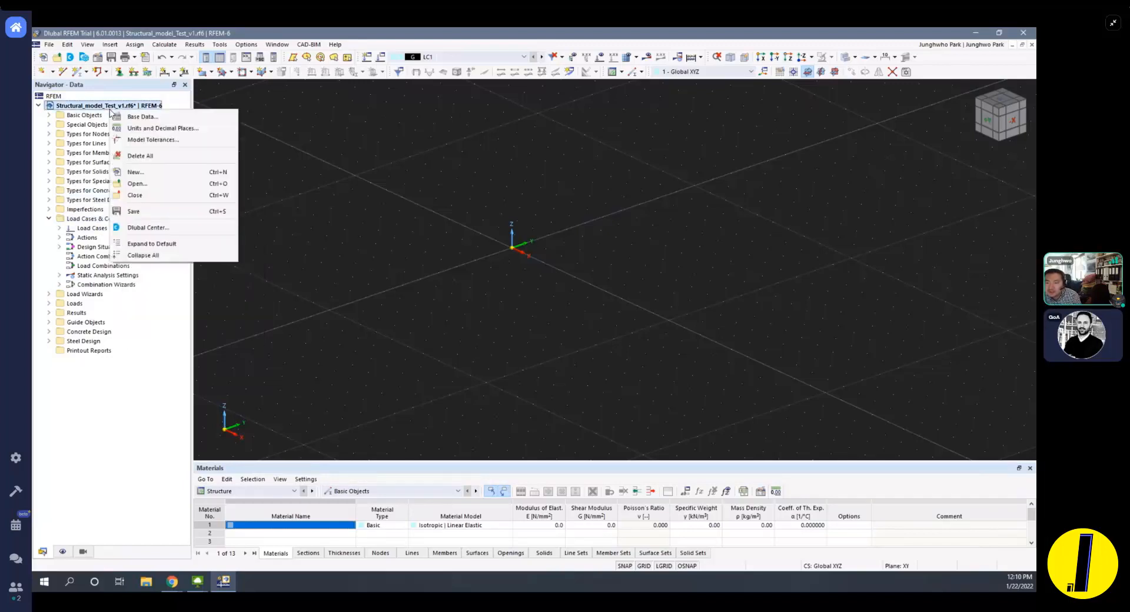
left_click(139, 118)
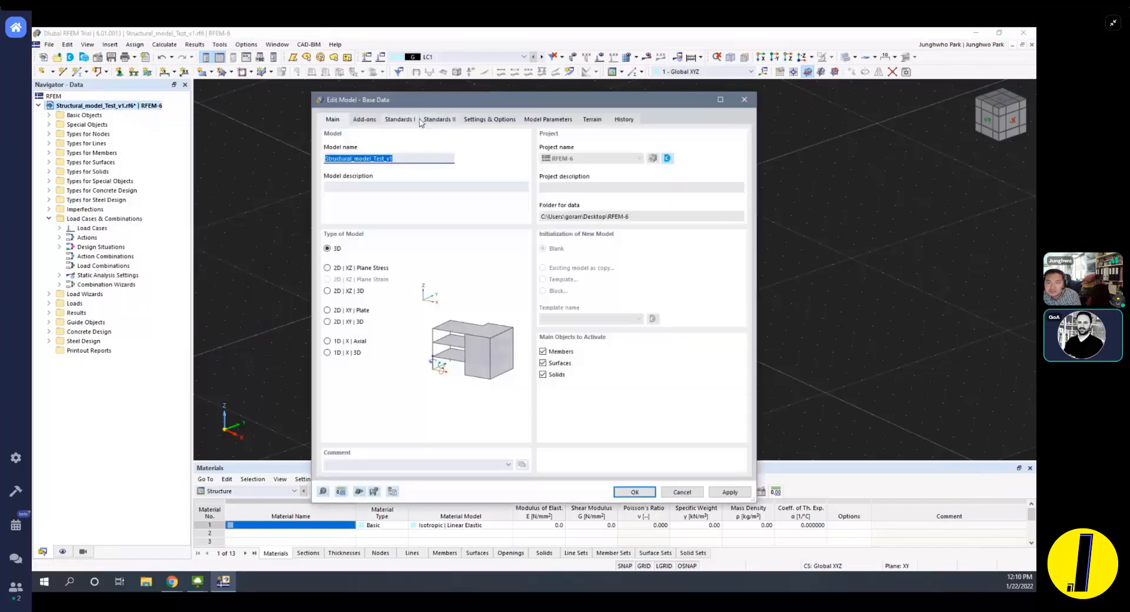
left_click(417, 120)
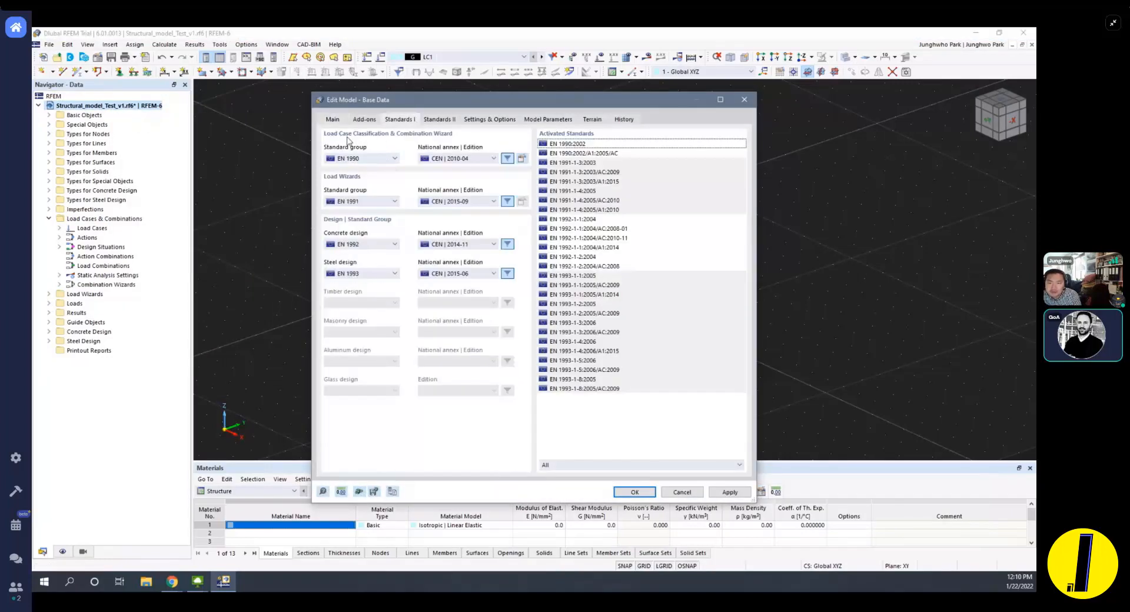
Try to switch the load case classification standard group to ACI 318, and decline the change.
left_click(386, 158)
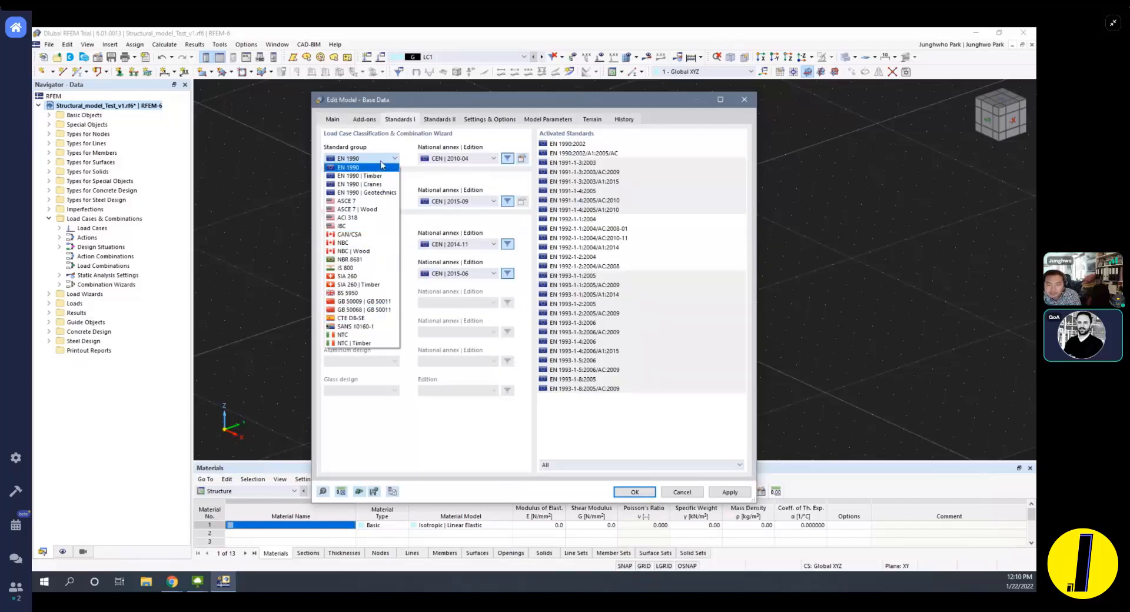
left_click(361, 218)
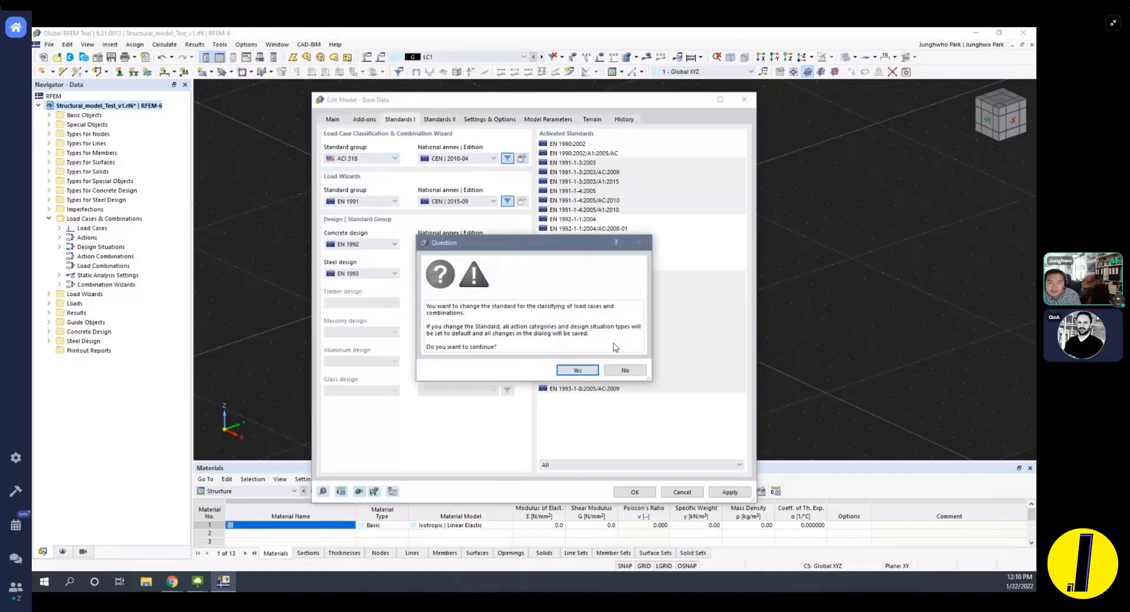
left_click(625, 371)
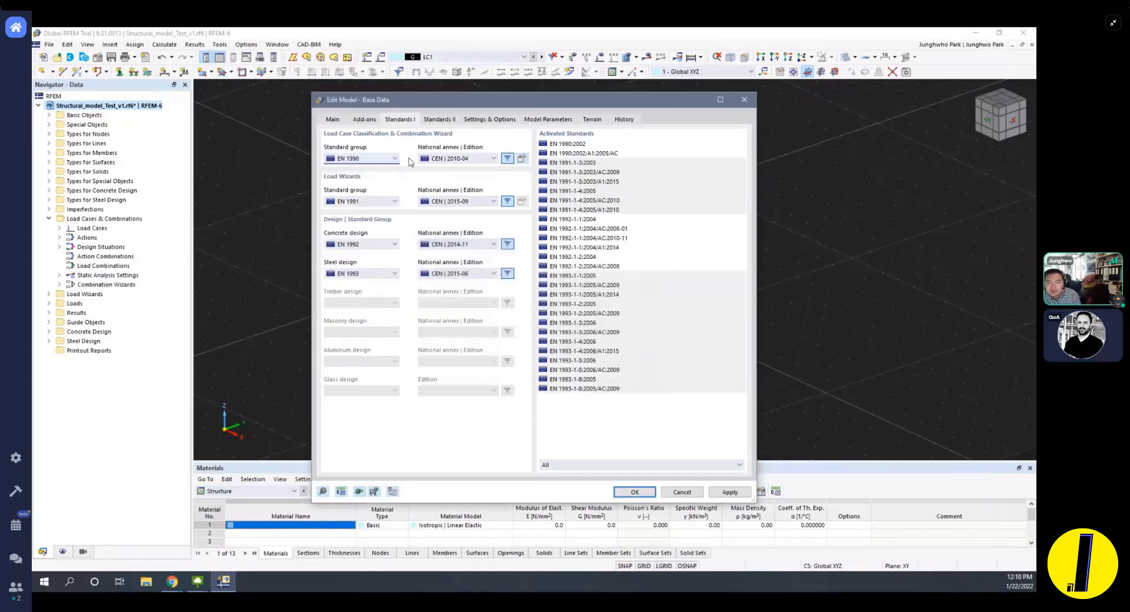
Review the available national annexes and standard groups for load case classification, and close the base data without changes.
left_click(461, 159)
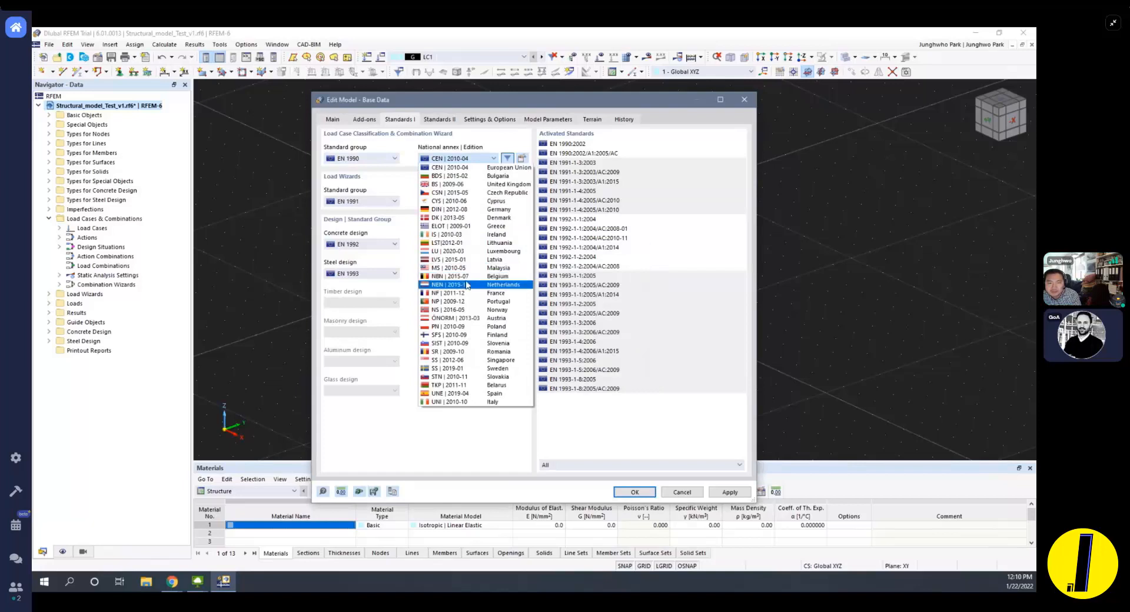
left_click(395, 160)
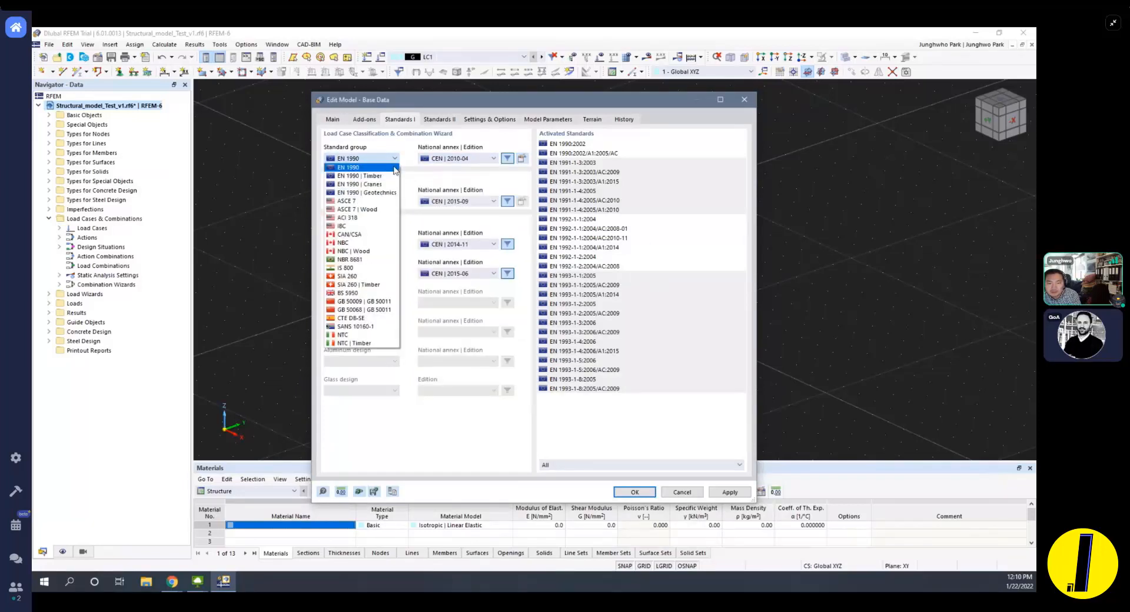
left_click(397, 167)
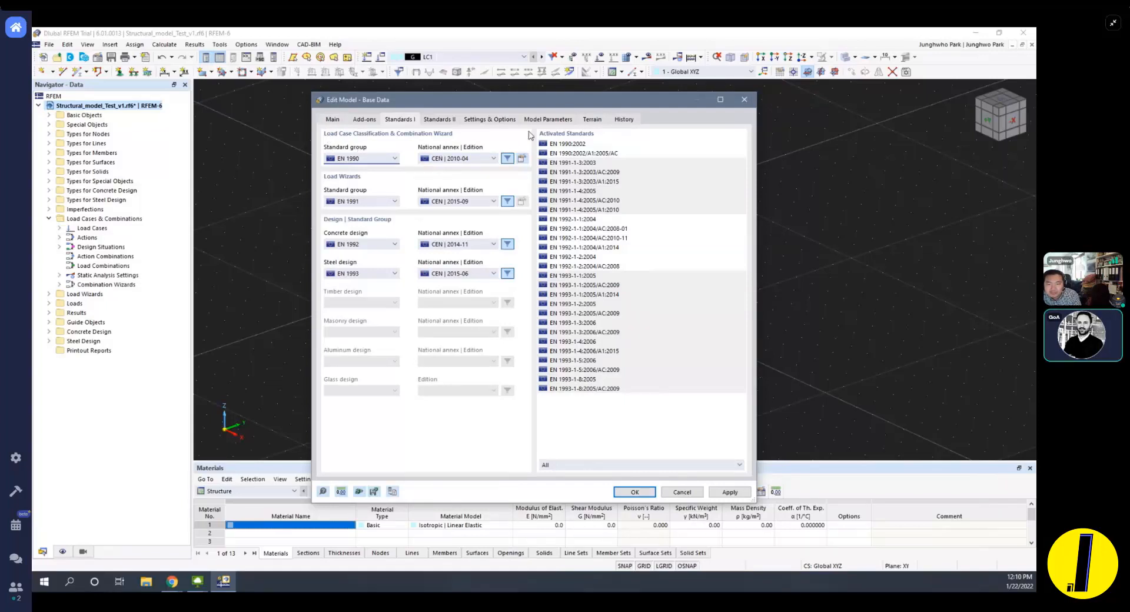
left_click(745, 100)
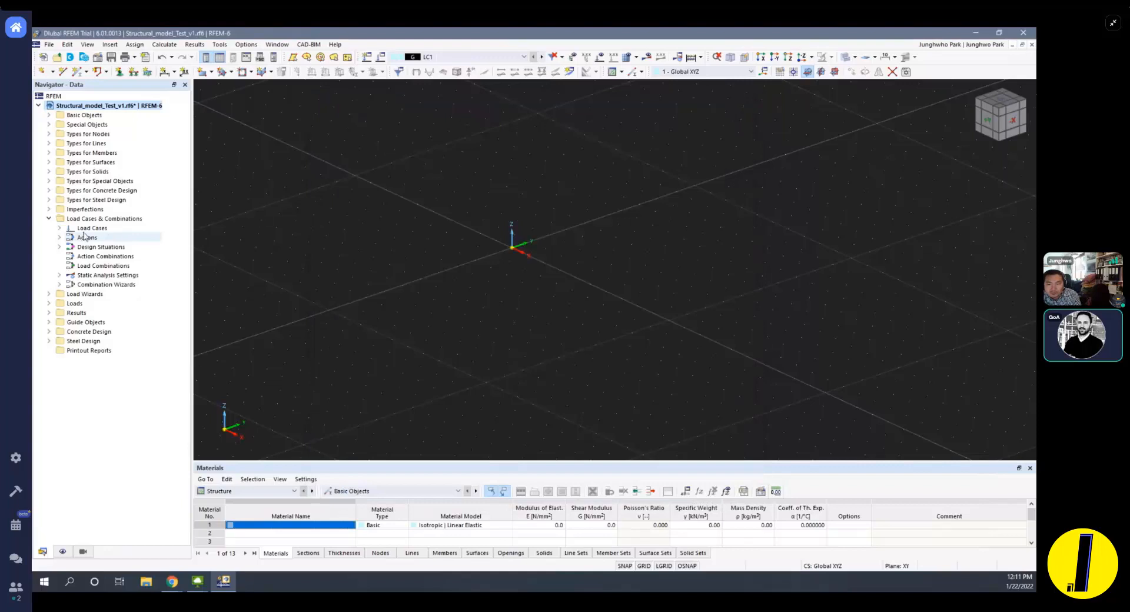
Expand Load Cases to see the entries and available commands, and collapse it again.
double_click(96, 229)
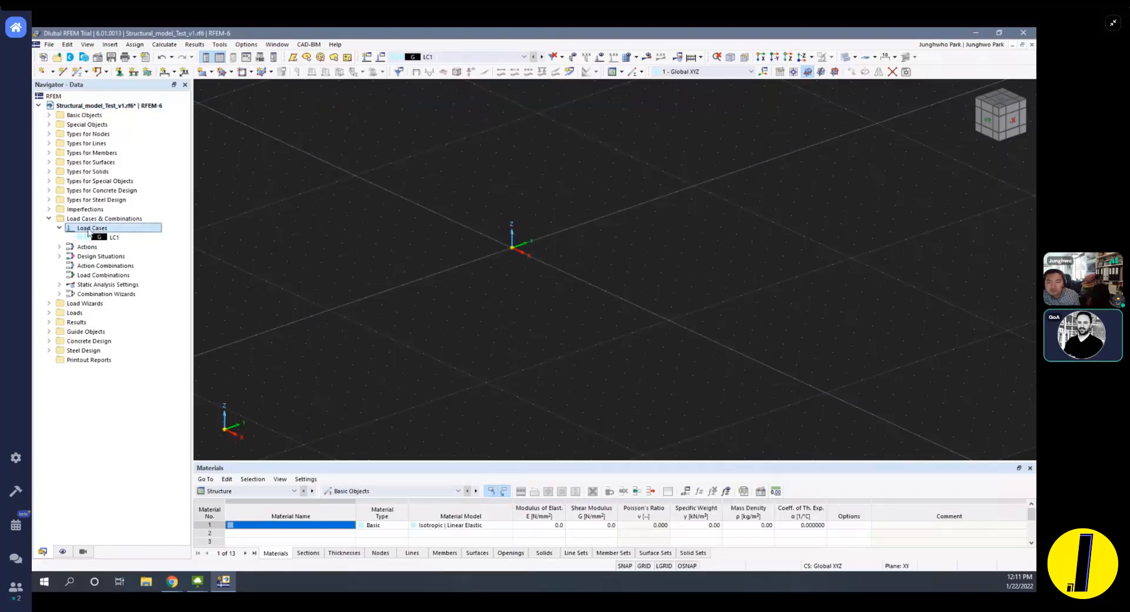
right_click(87, 230)
left_click(85, 238)
double_click(86, 231)
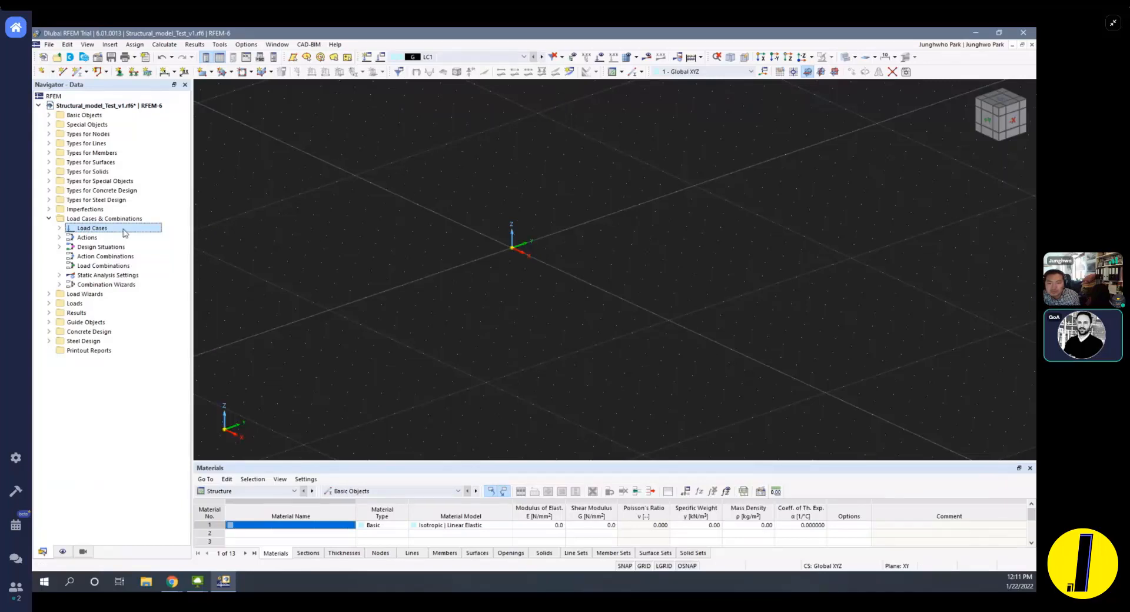
Open the load case settings and start entering a self-weight name for load case LC1.
double_click(97, 228)
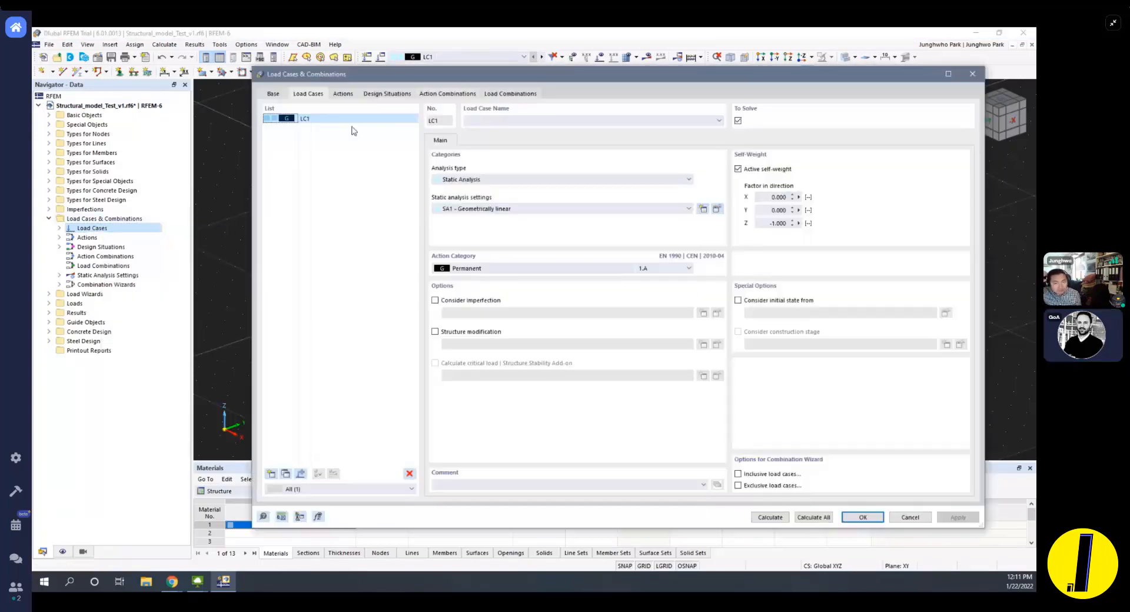
left_click(520, 120)
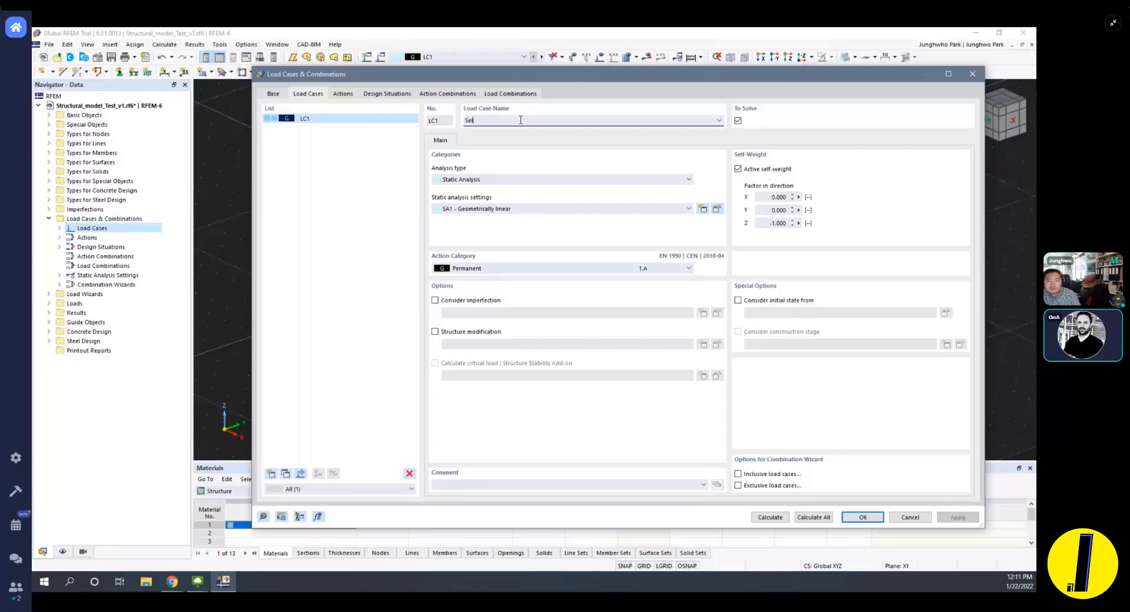
type("Selfweigt")
key("BackSpace")
Review the action category and action type options of the Permanent action A1.
left_click(348, 94)
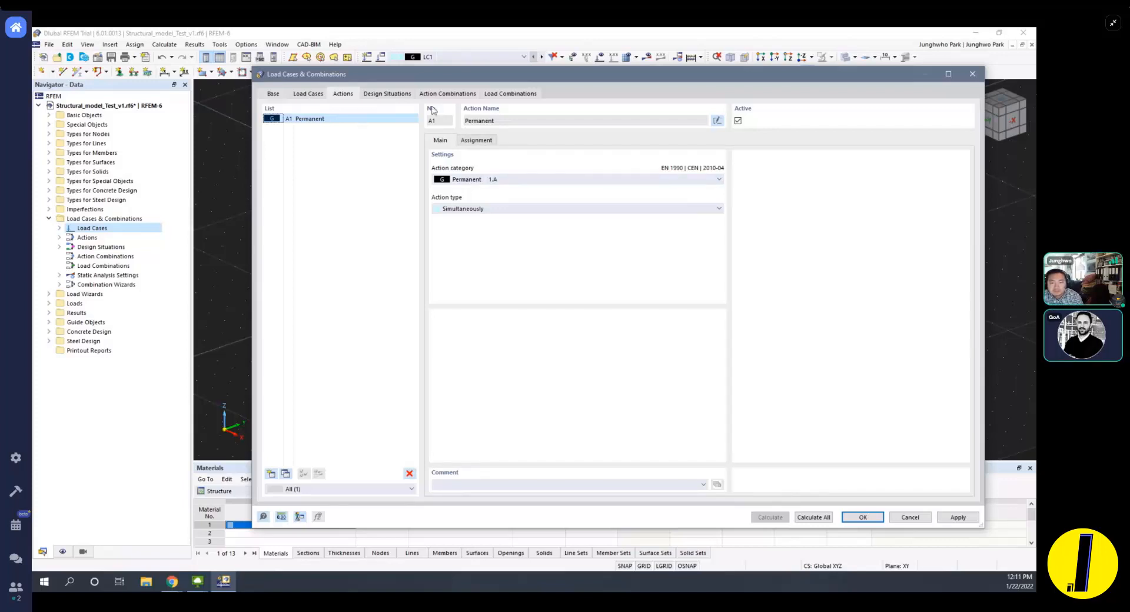
left_click(478, 179)
left_click(512, 188)
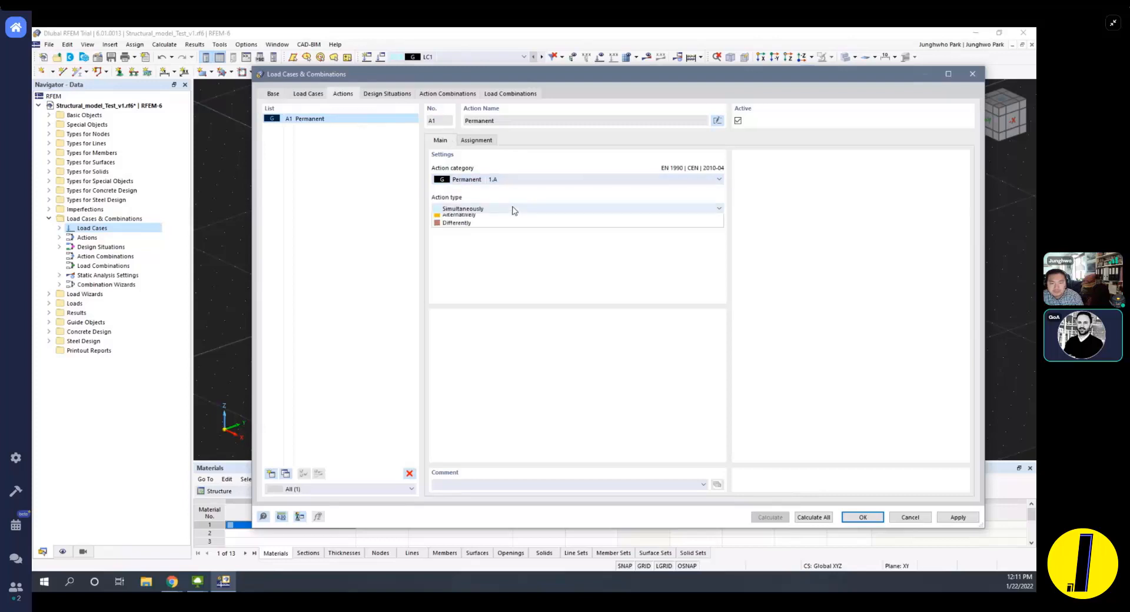
key("Return")
Return to the load case settings and name load case LC1 "Selfweight".
right_click(110, 228)
left_click(136, 231)
left_click(343, 94)
left_click(309, 95)
left_click(481, 121)
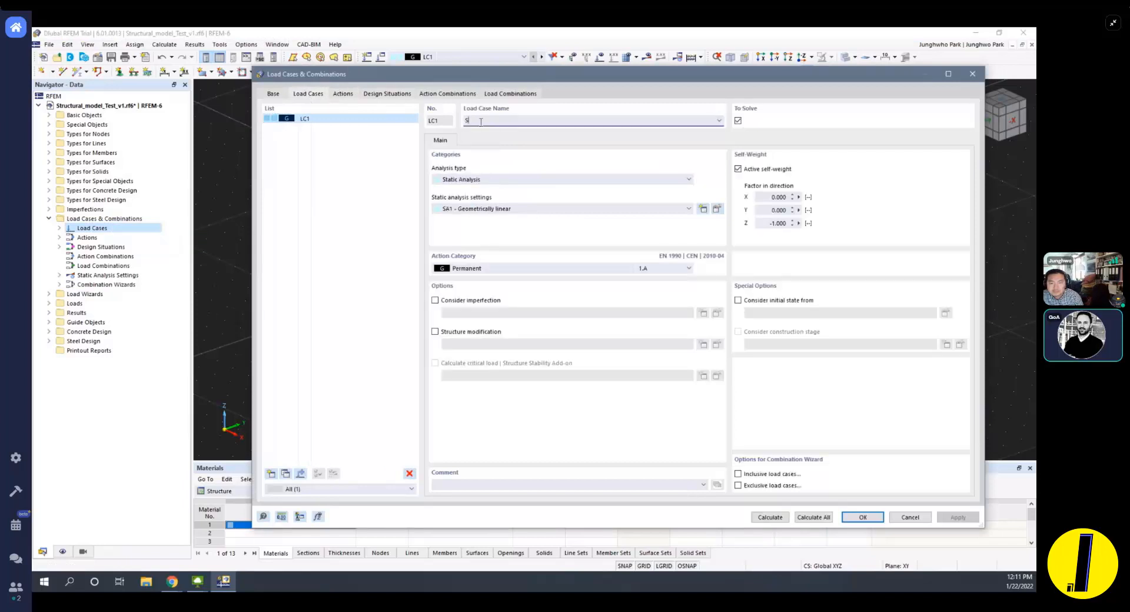
type("Selfweight")
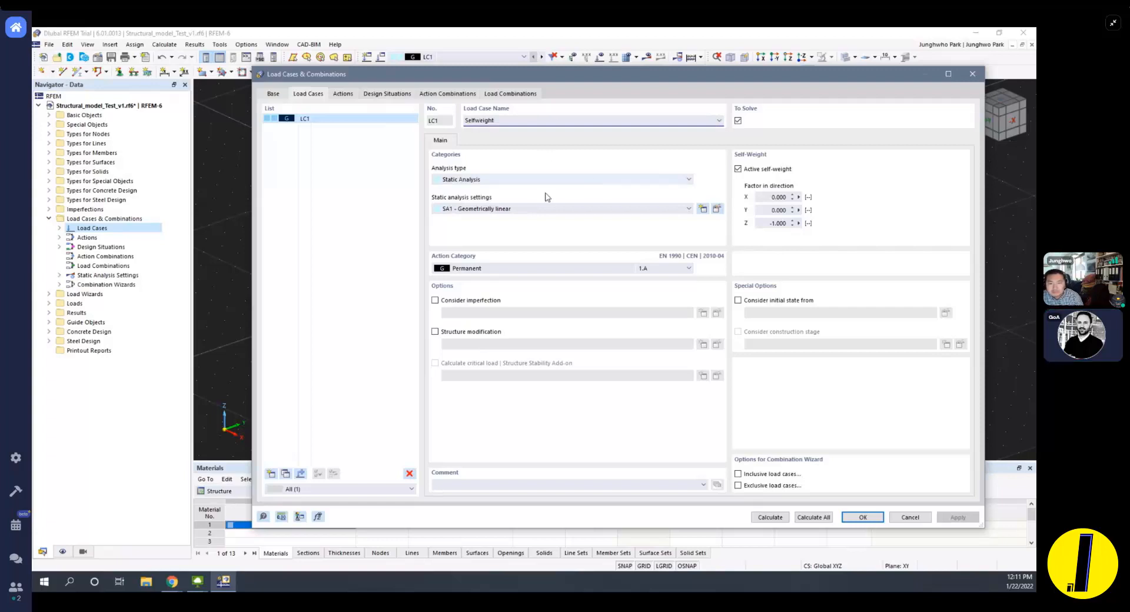
Review the available action categories for the Selfweight load case and keep Permanent selected.
left_click(536, 268)
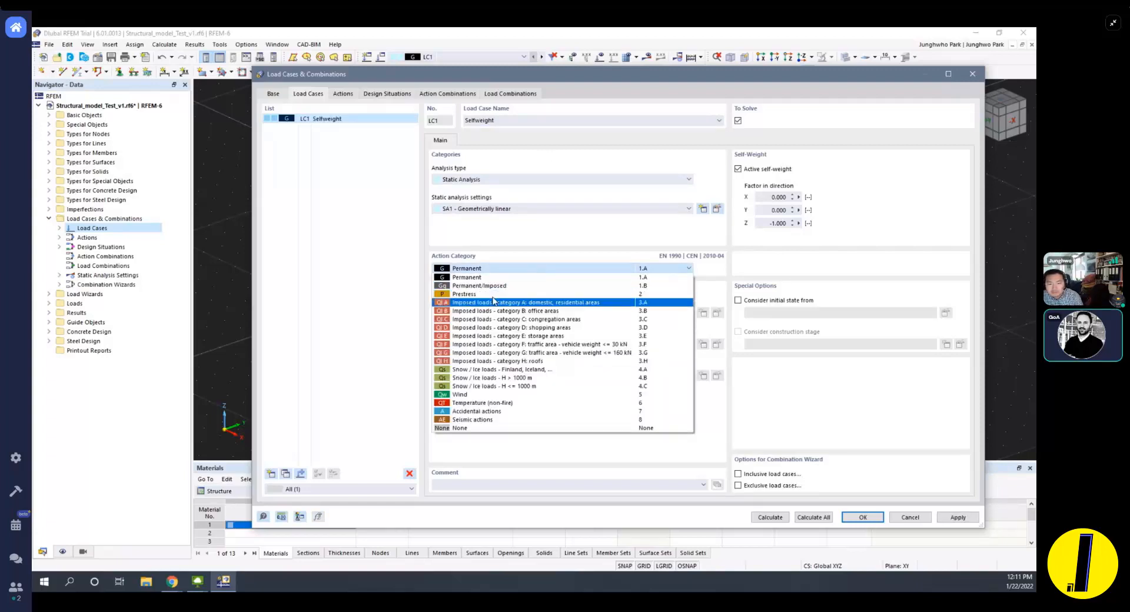
left_click(503, 276)
left_click(494, 272)
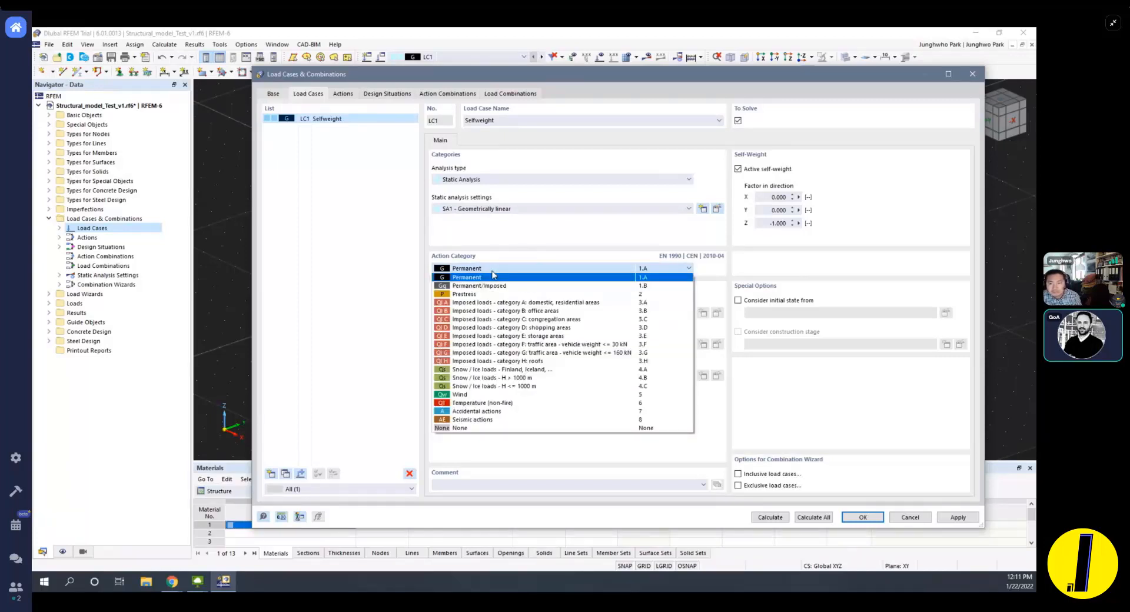
left_click(493, 271)
left_click(494, 270)
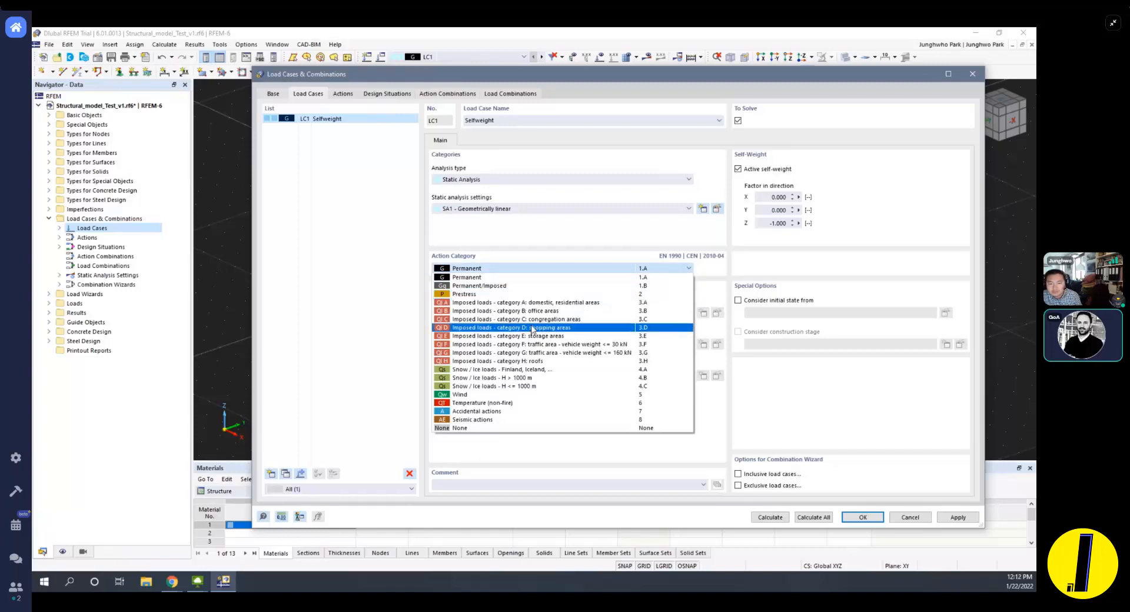
left_click(521, 277)
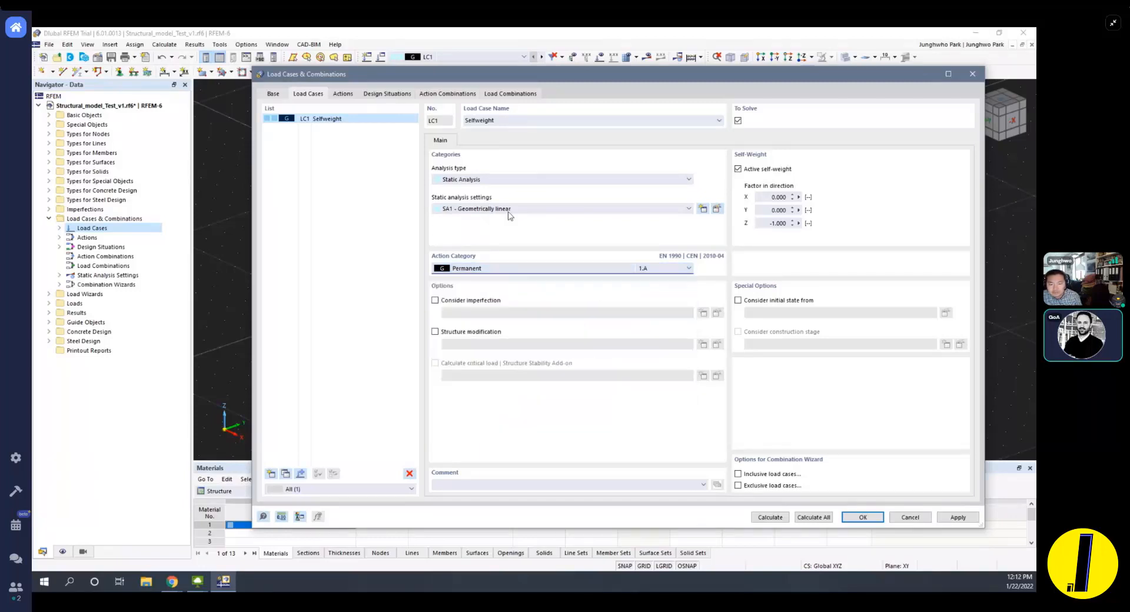
Review the Permanent action, then examine the type options and overview of design situation DS1.
left_click(354, 95)
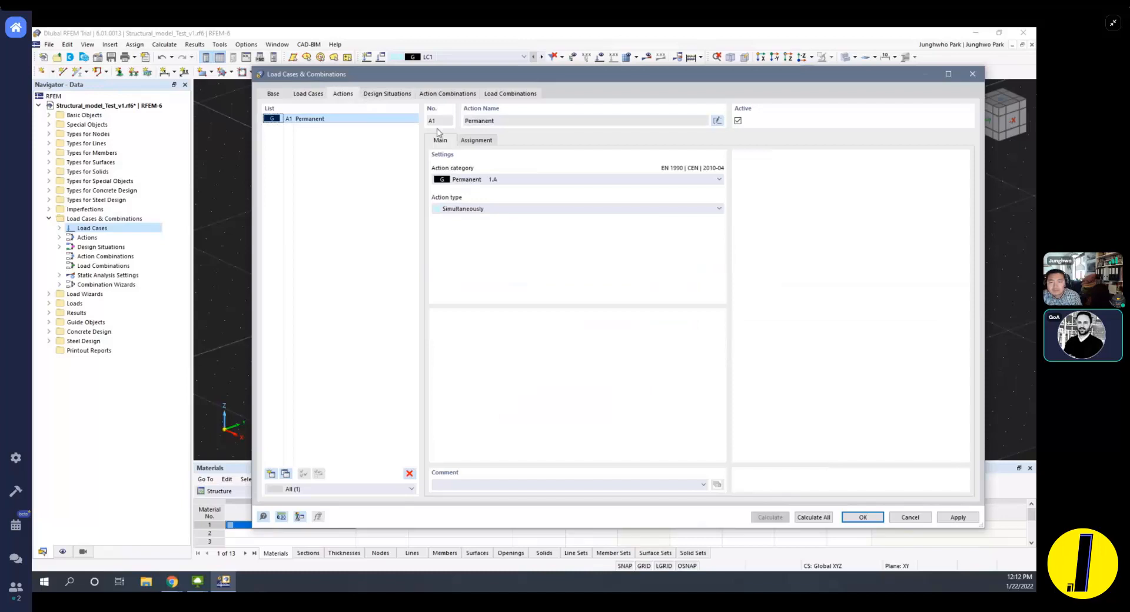
left_click(386, 95)
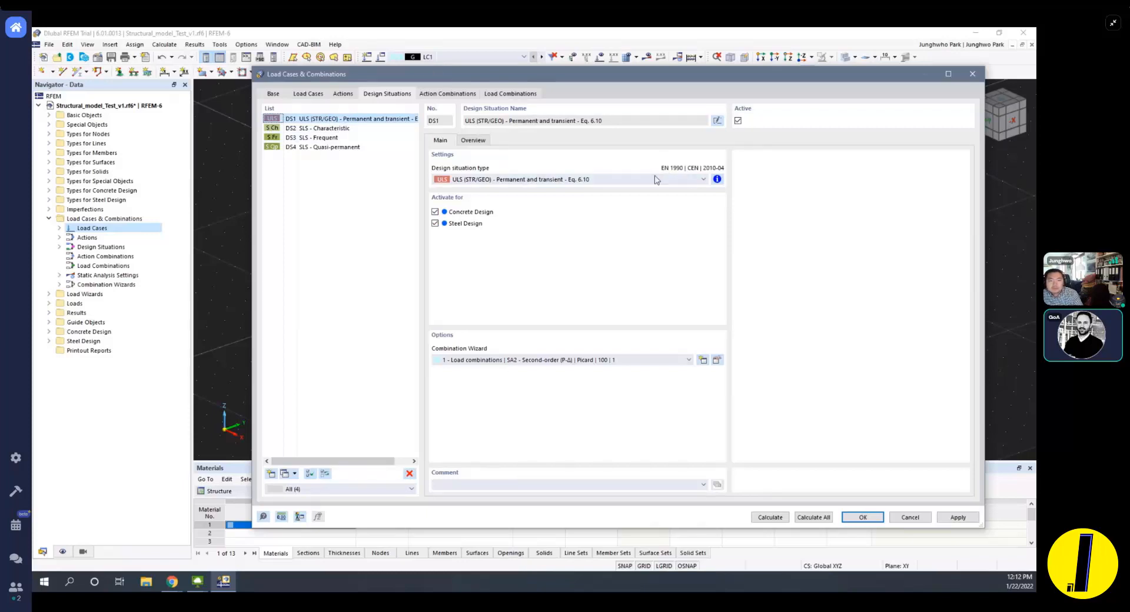
left_click(682, 180)
left_click(691, 181)
left_click(475, 141)
left_click(440, 141)
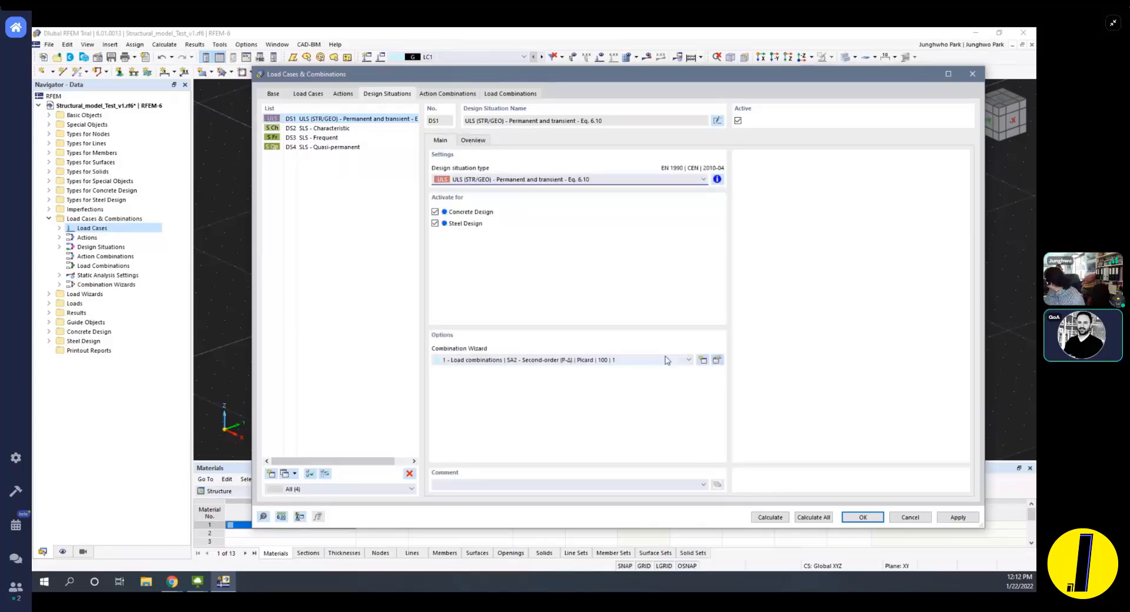
left_click(540, 179)
left_click(549, 188)
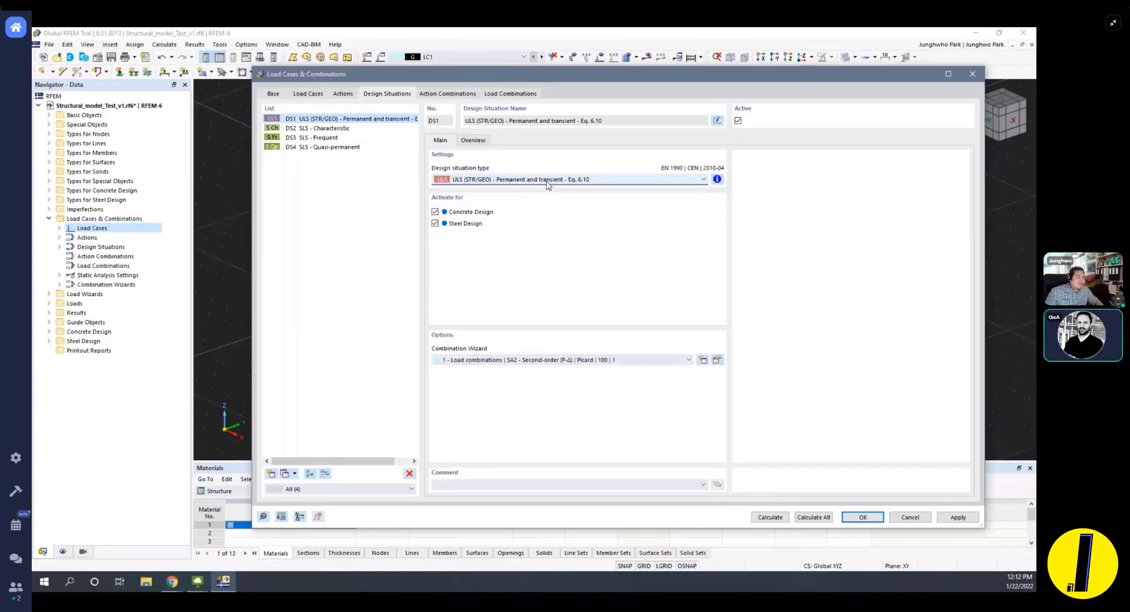
Add a design situation of type ULS (EQU) - Permanent and transient, and review its combination wizard and overview.
left_click(284, 474)
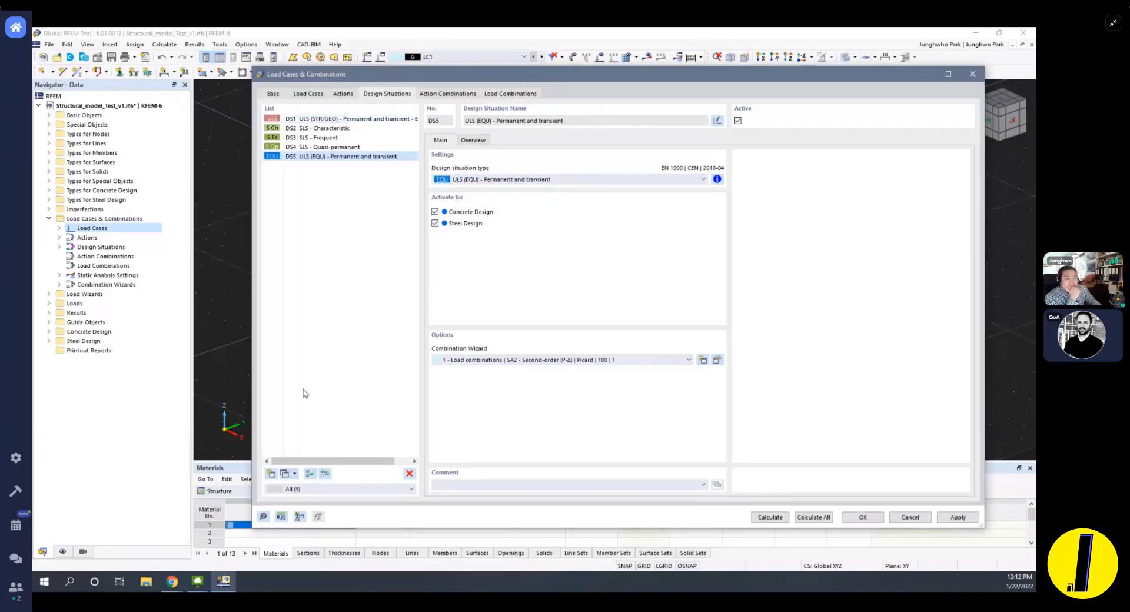
left_click(510, 179)
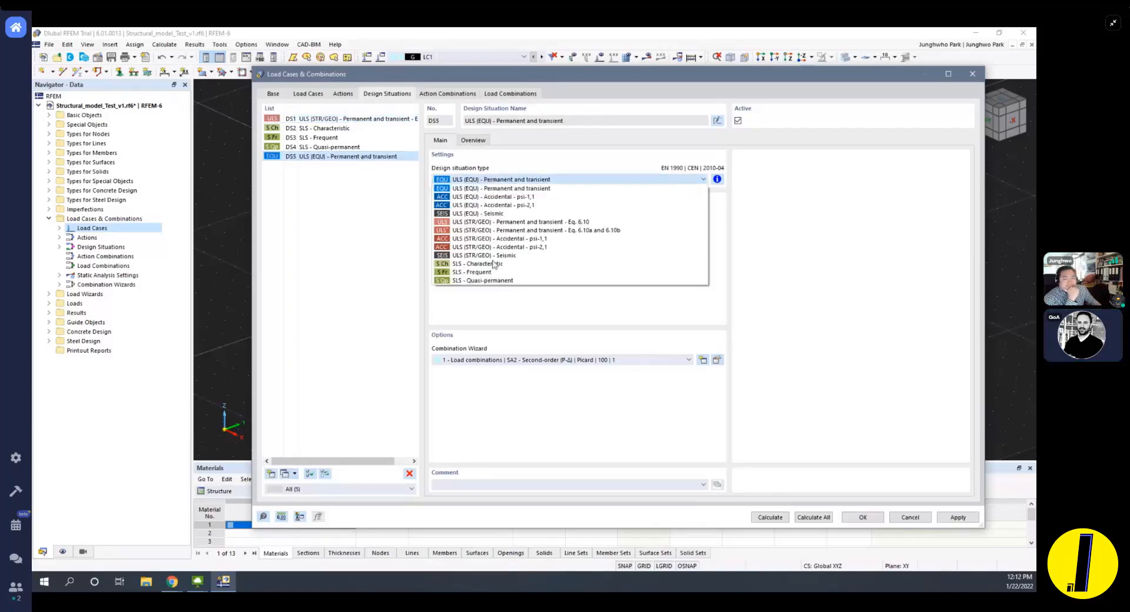
left_click(509, 188)
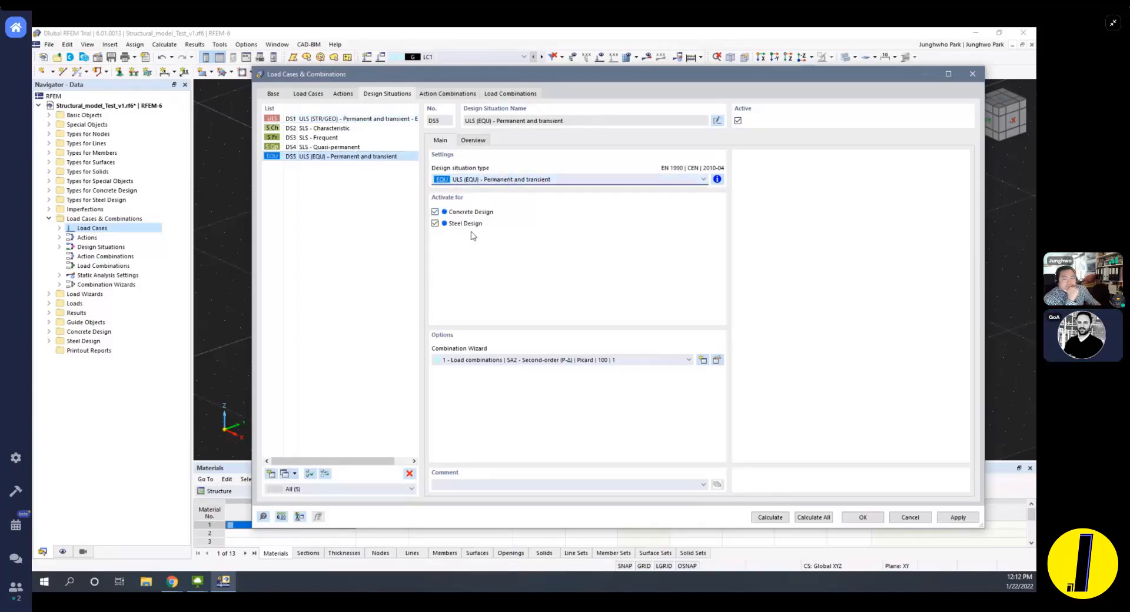
left_click(507, 361)
left_click(584, 376)
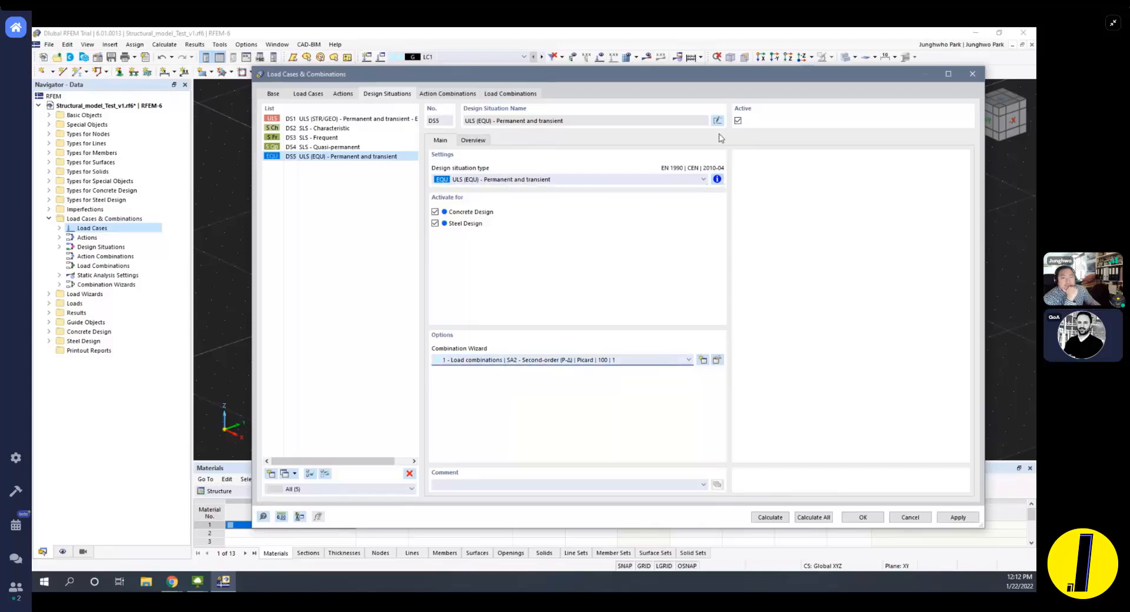
left_click(484, 141)
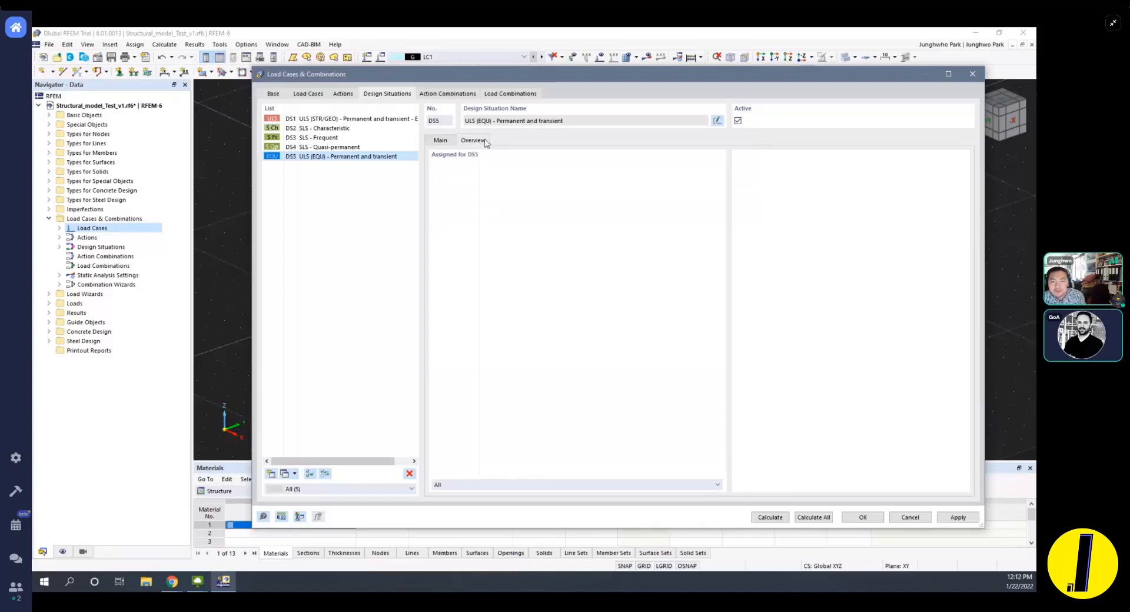
left_click(446, 140)
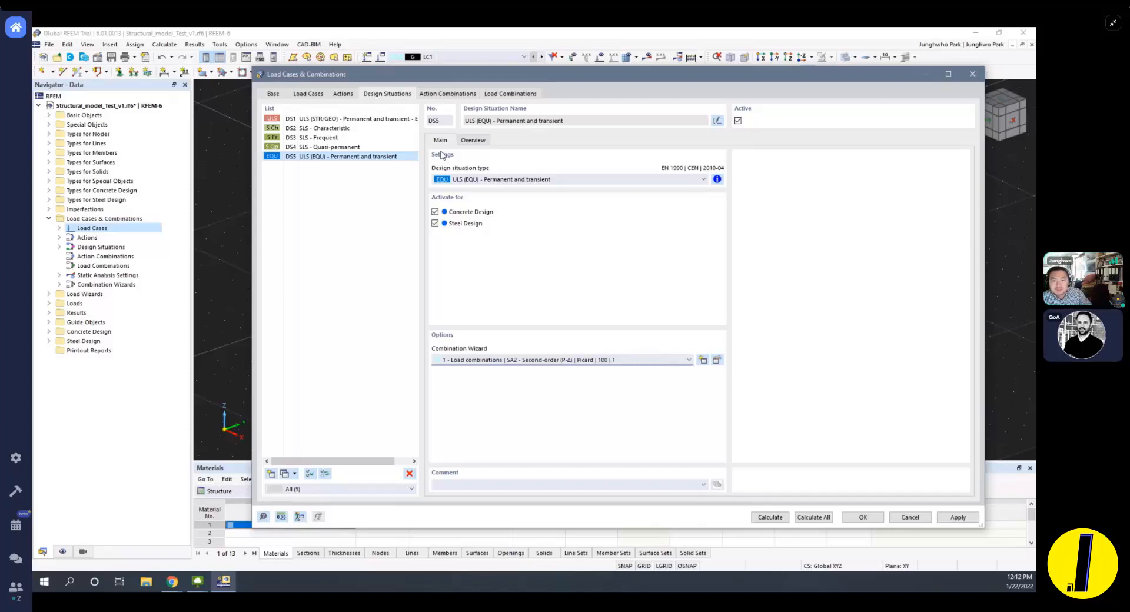
Delete the ULS (EQU) - Permanent and transient design situation DS5 and confirm the deletion.
left_click(360, 121)
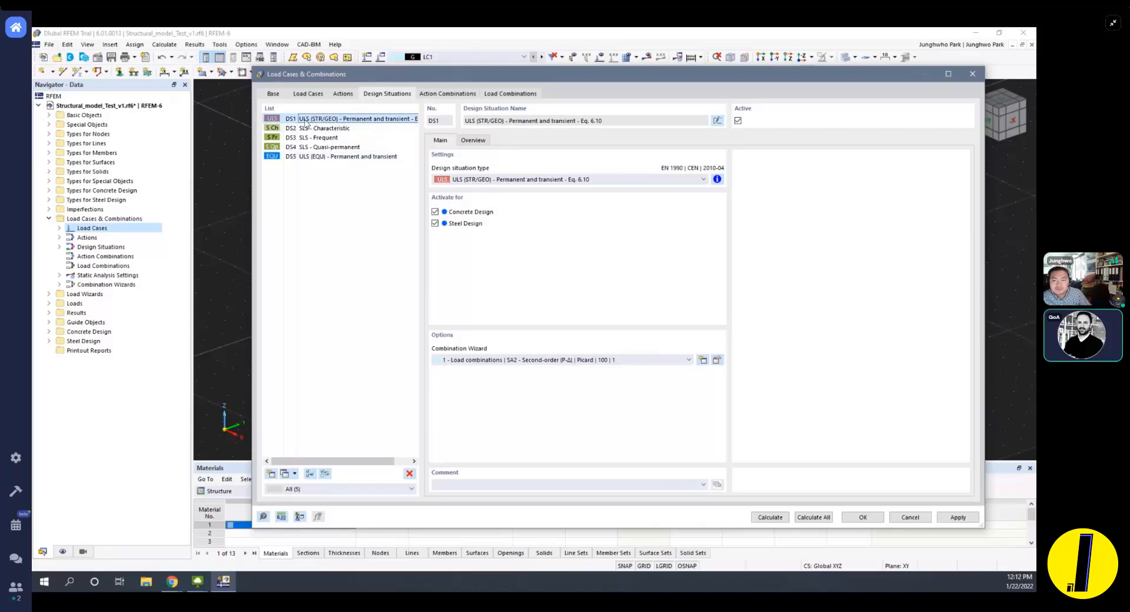
left_click(318, 156)
left_click(409, 473)
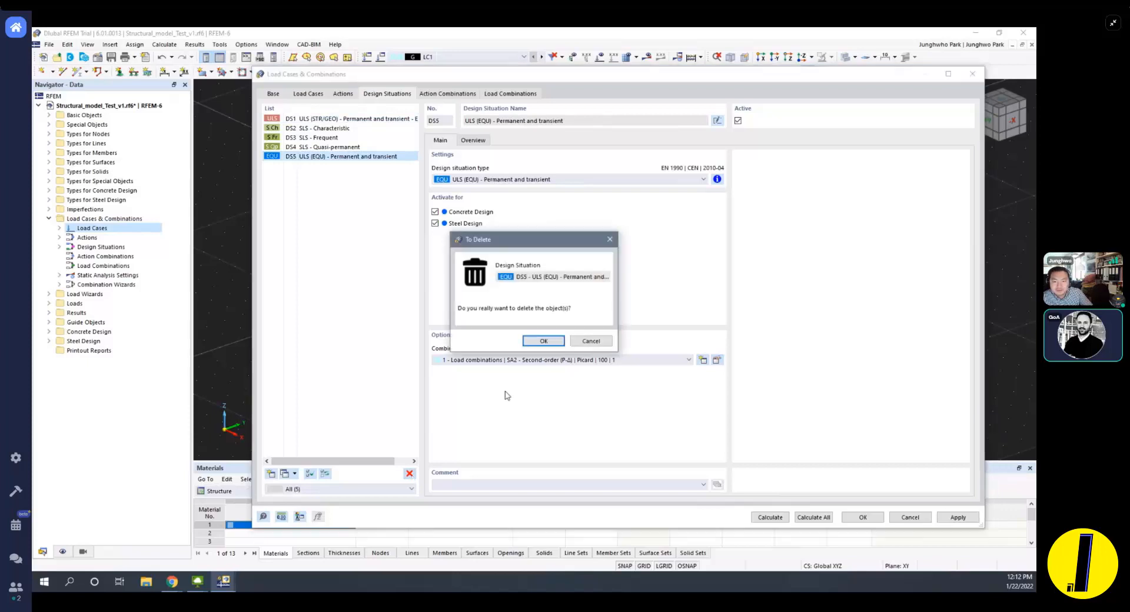
left_click(550, 340)
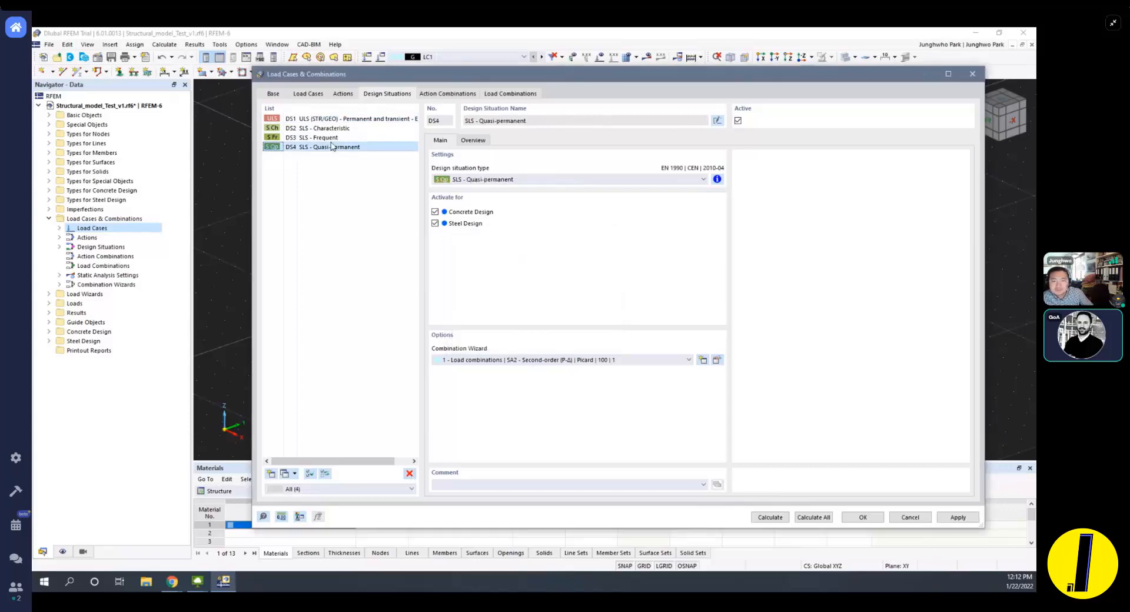
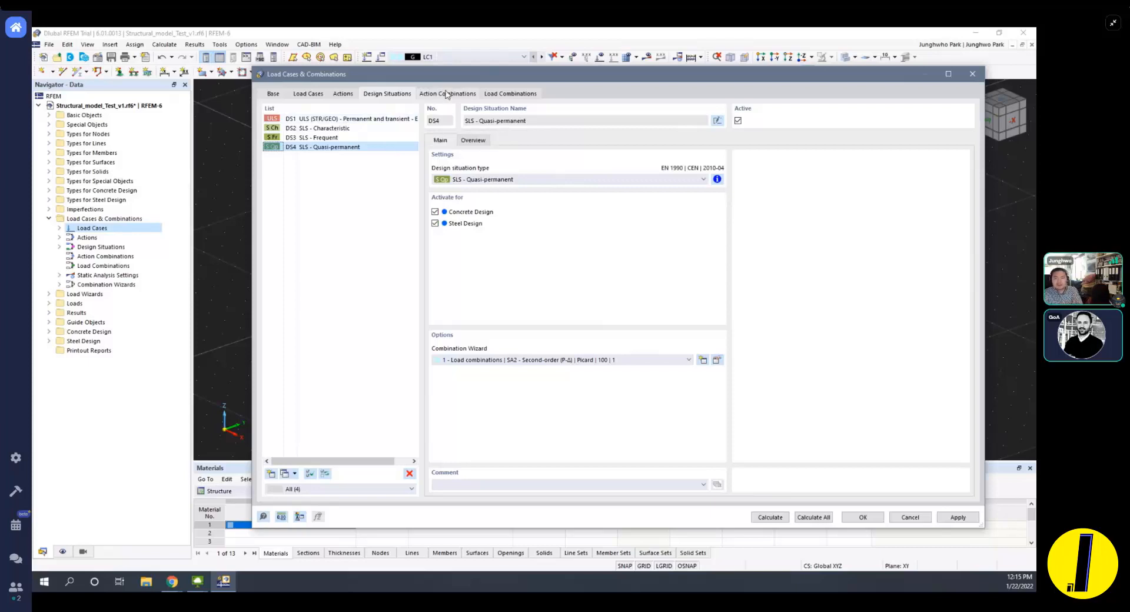
Compare the ULS and SLS Characteristic design situations and check how DS1 relates to the action combinations.
left_click(389, 120)
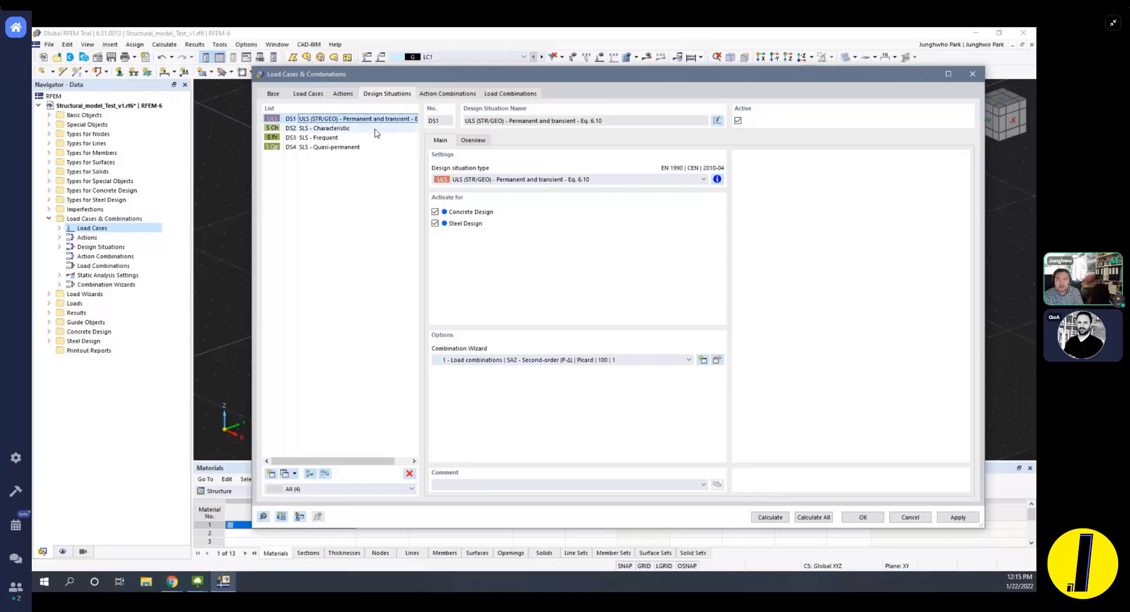
left_click(373, 130)
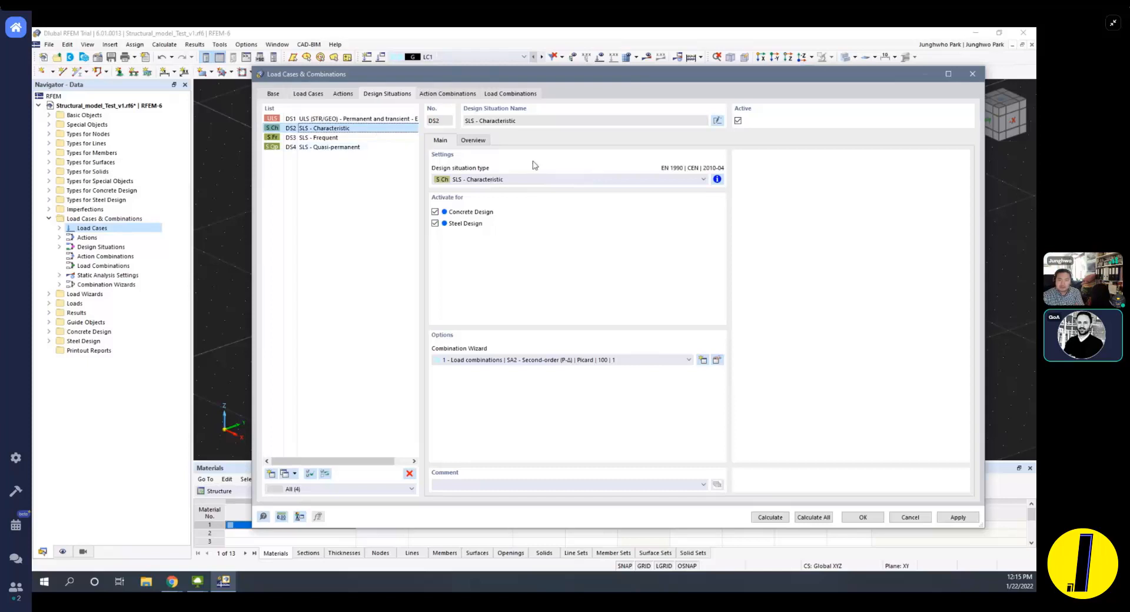
left_click(402, 120)
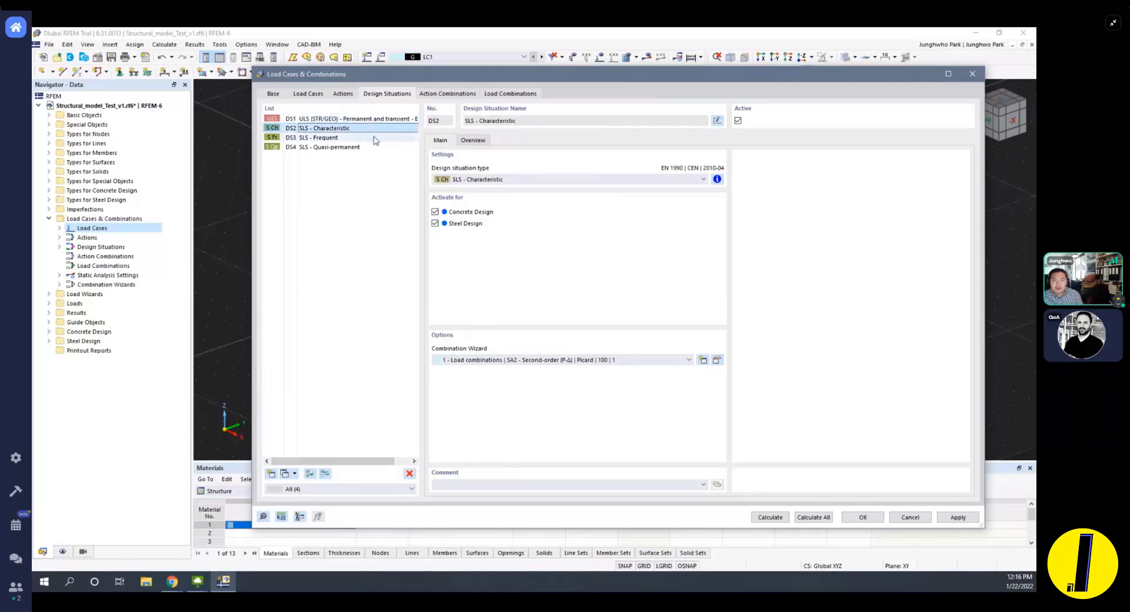
left_click(453, 96)
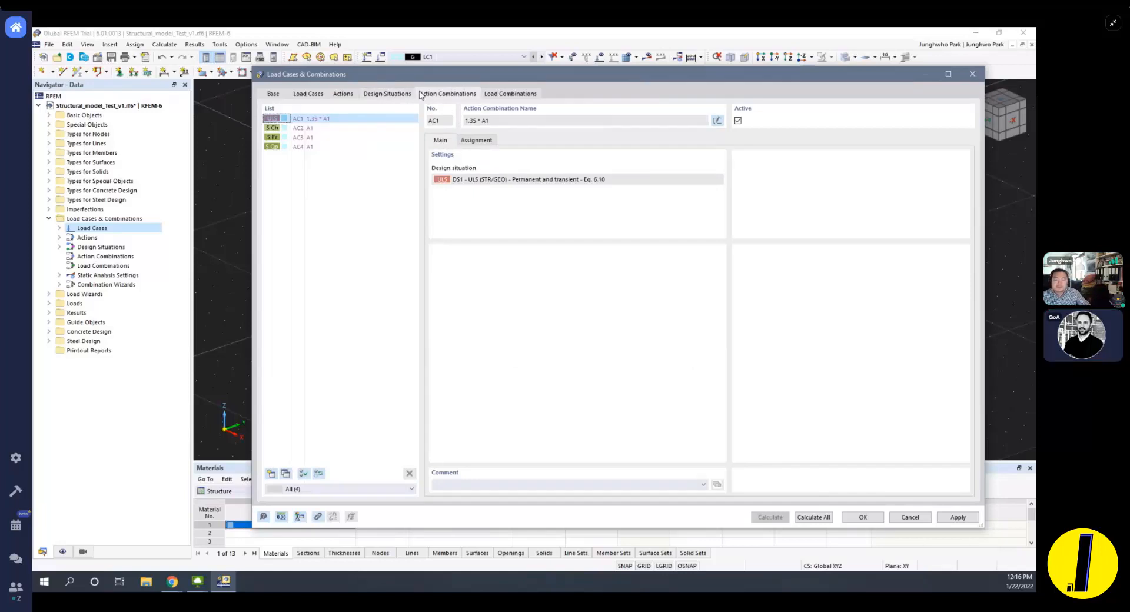
left_click(388, 95)
left_click(333, 119)
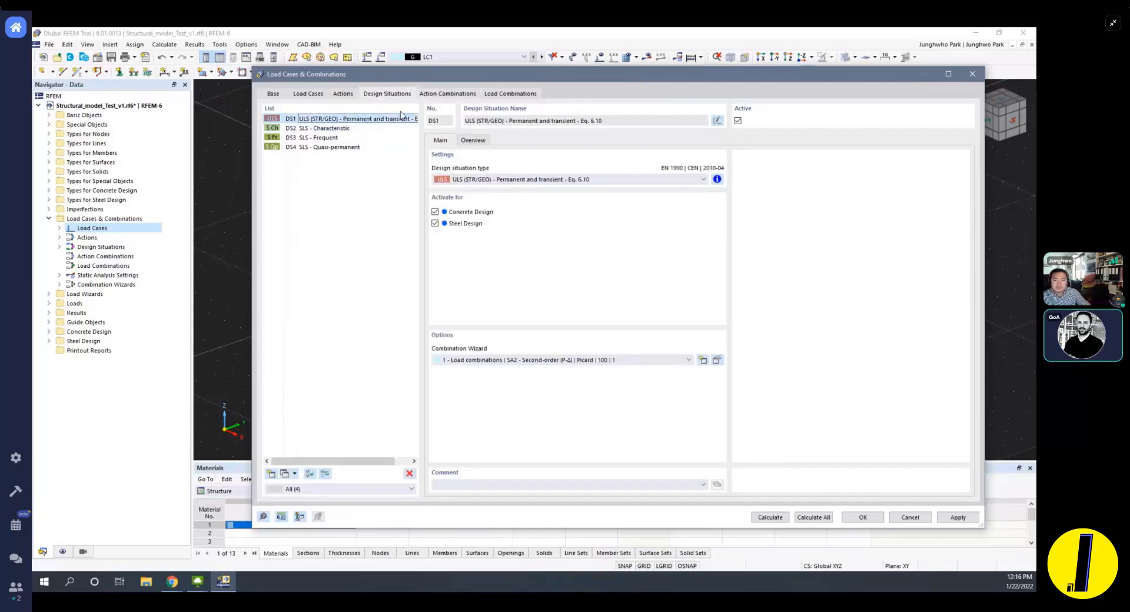
Examine action combination AC1 against its source action, including the assigned factor and partial safety factor.
left_click(447, 95)
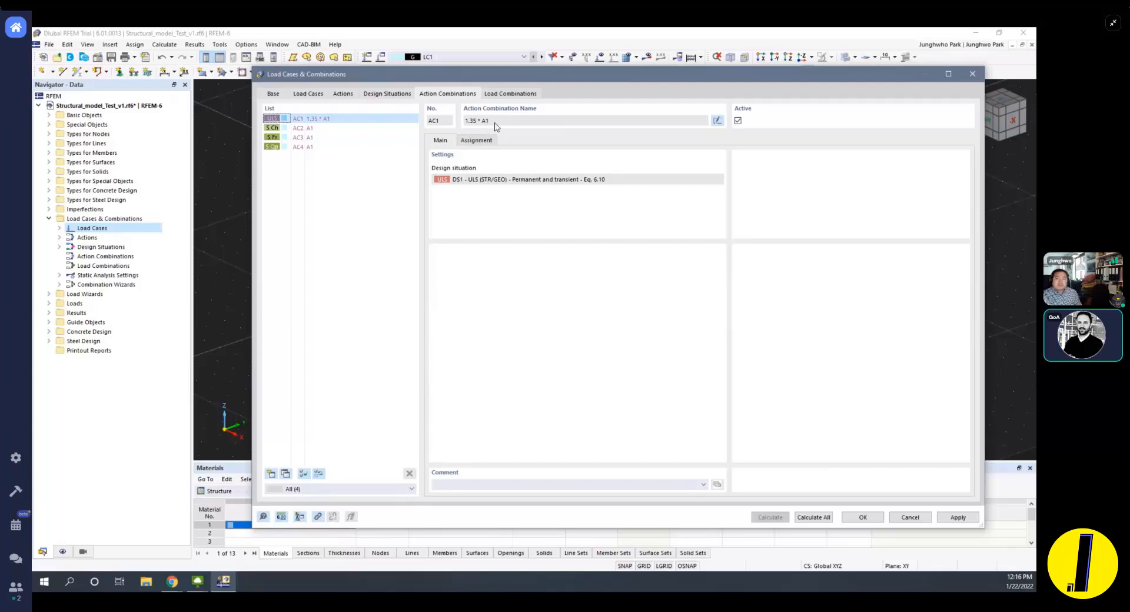
left_click(345, 95)
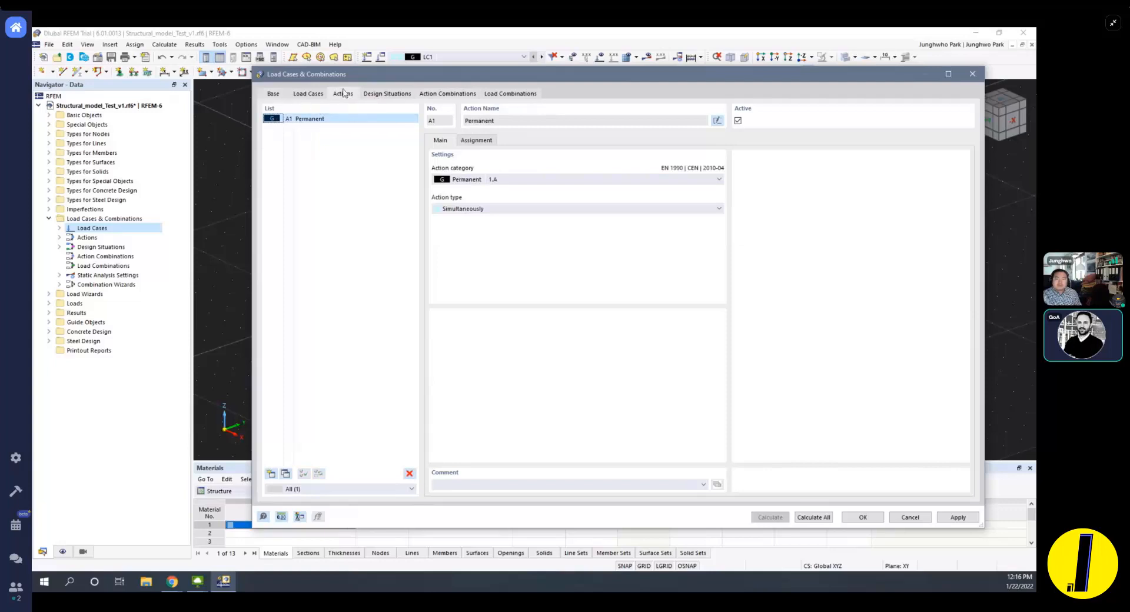
left_click(447, 95)
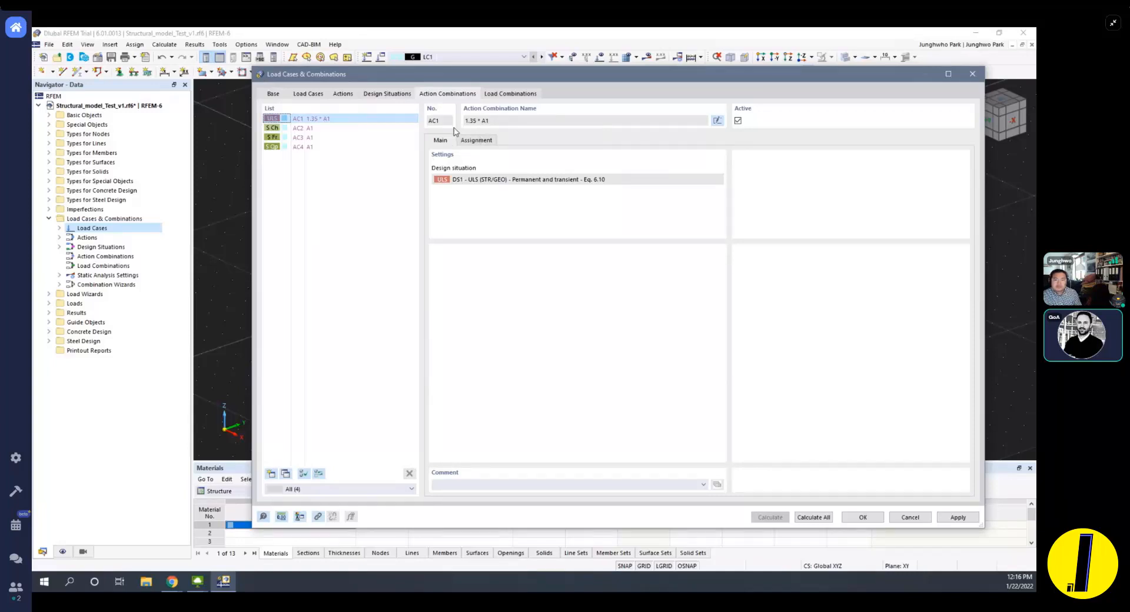
left_click(487, 143)
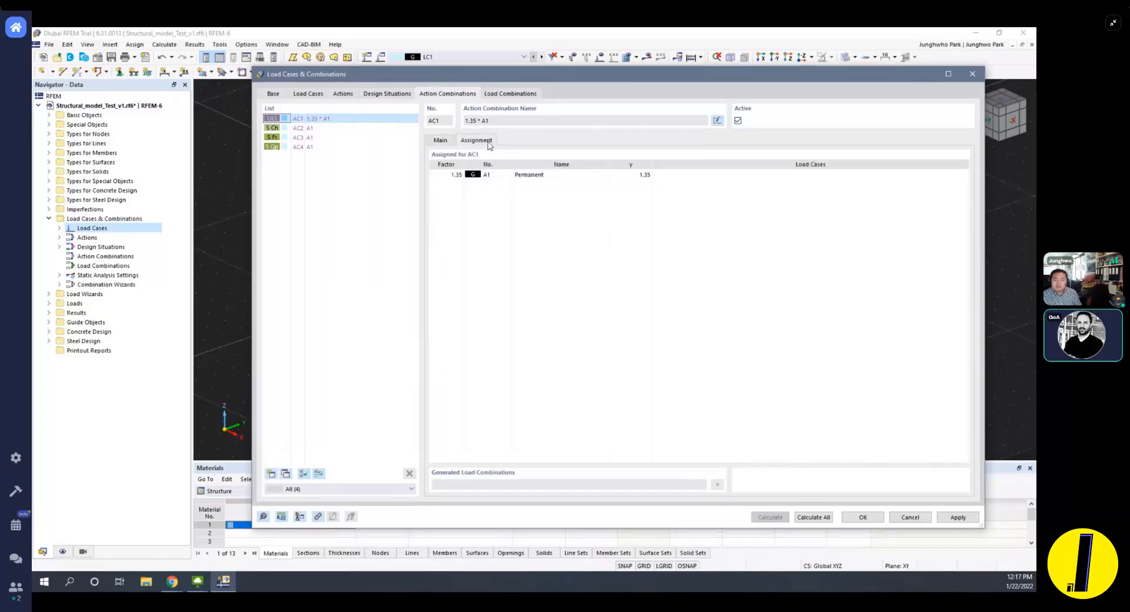
left_click(448, 176)
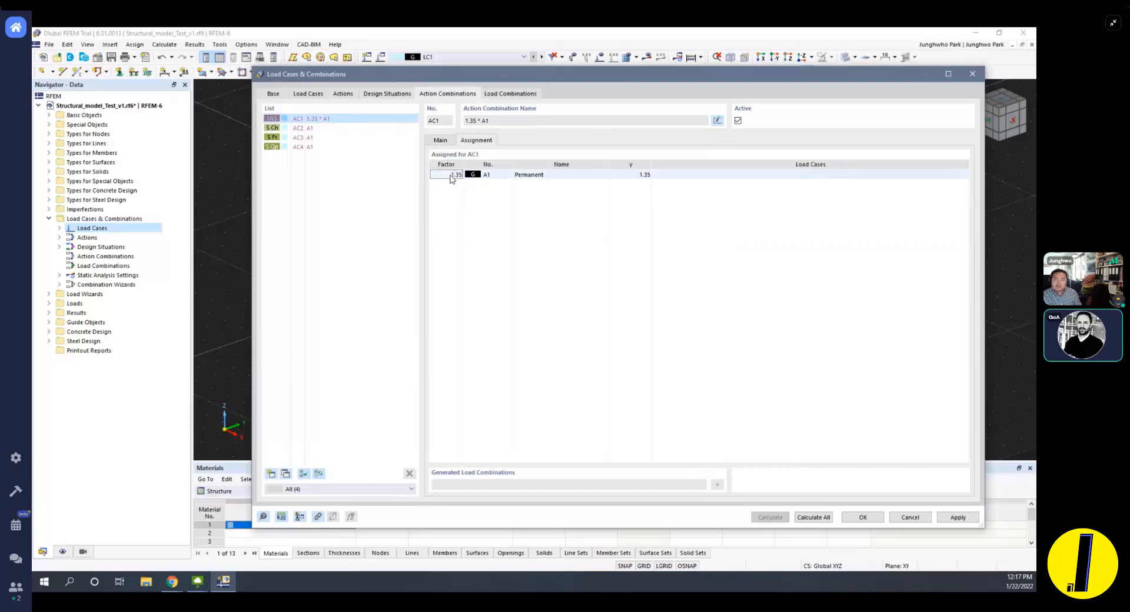
left_click(645, 179)
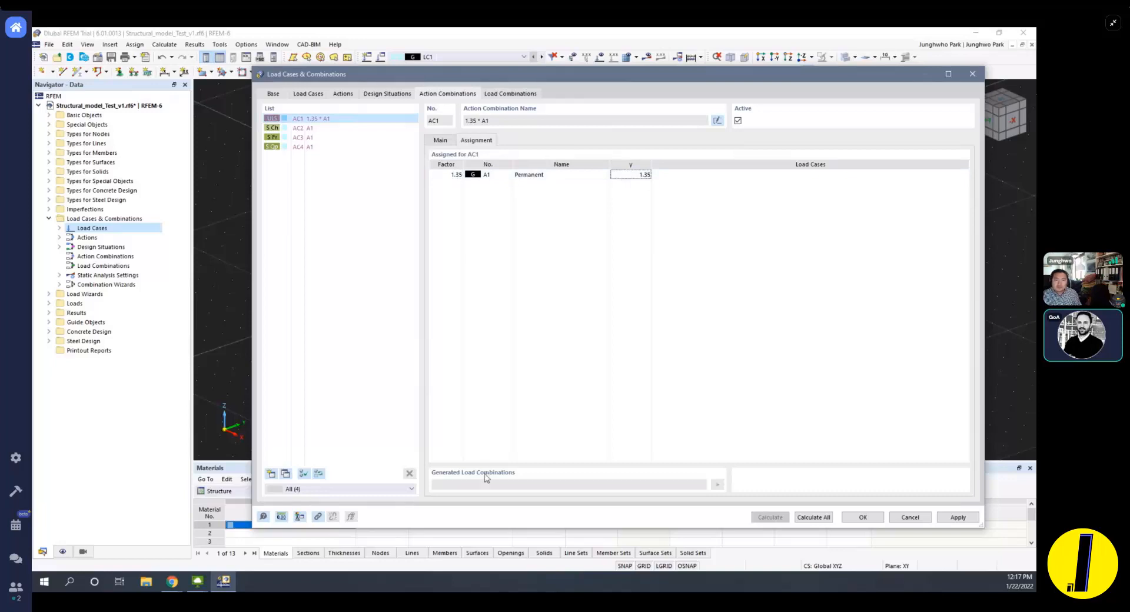
Review the AC1 assignment, load combination CO1 and the Selfweight load case, and accept the load cases and combinations settings.
left_click(447, 175)
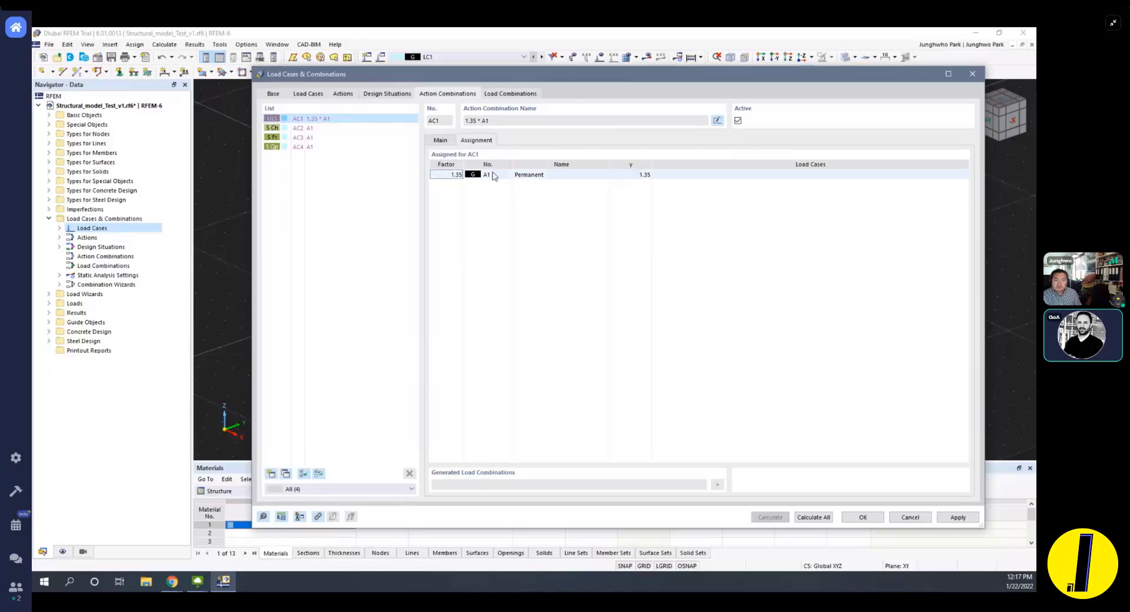
left_click(511, 94)
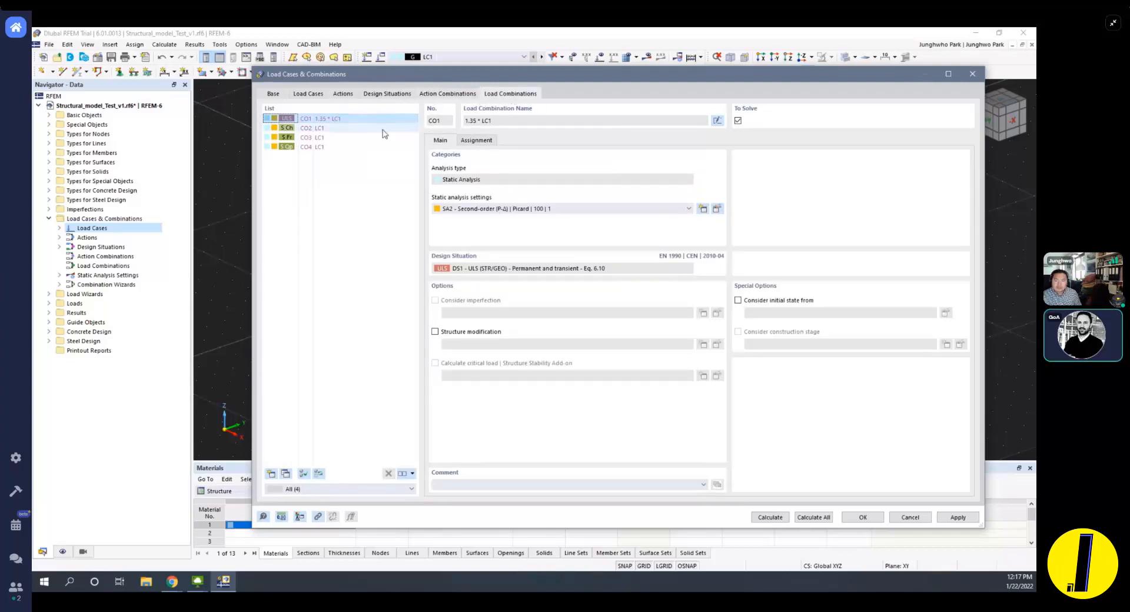
left_click(301, 93)
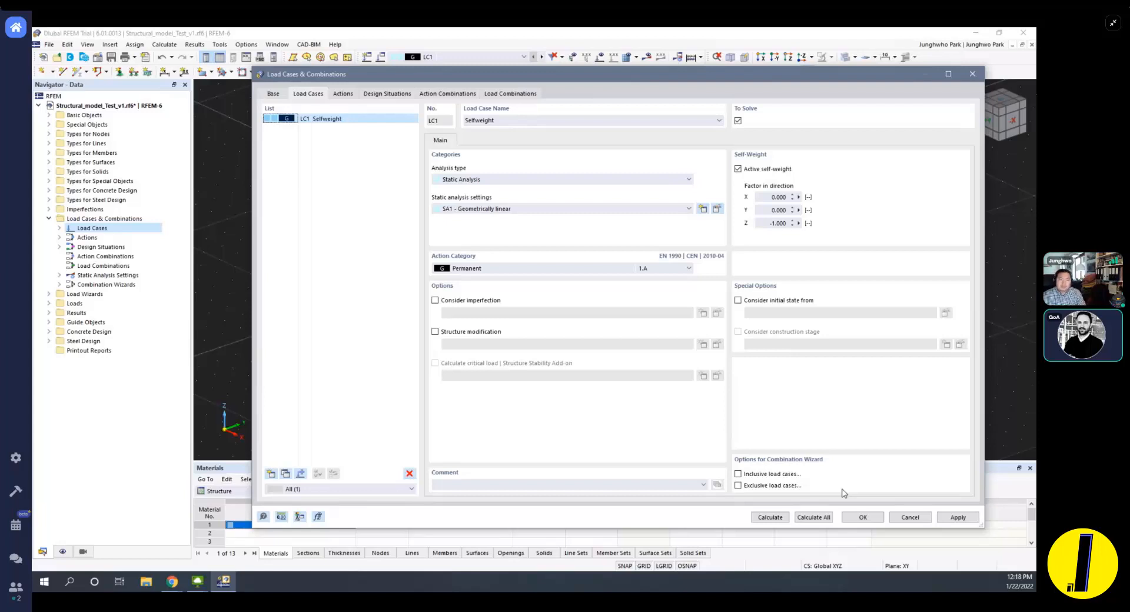
left_click(874, 518)
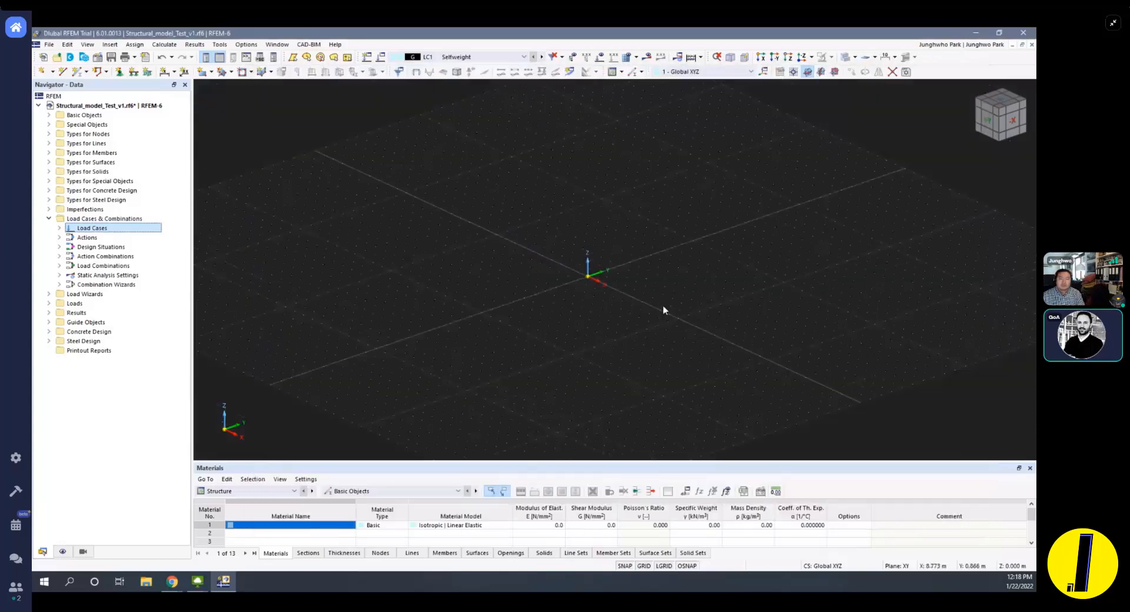
scroll(515, 312, "up", 3)
scroll(611, 305, "up", 1)
middle_click_drag(611, 304, 607, 277)
scroll(644, 243, "down", 1)
scroll(609, 248, "down", 1)
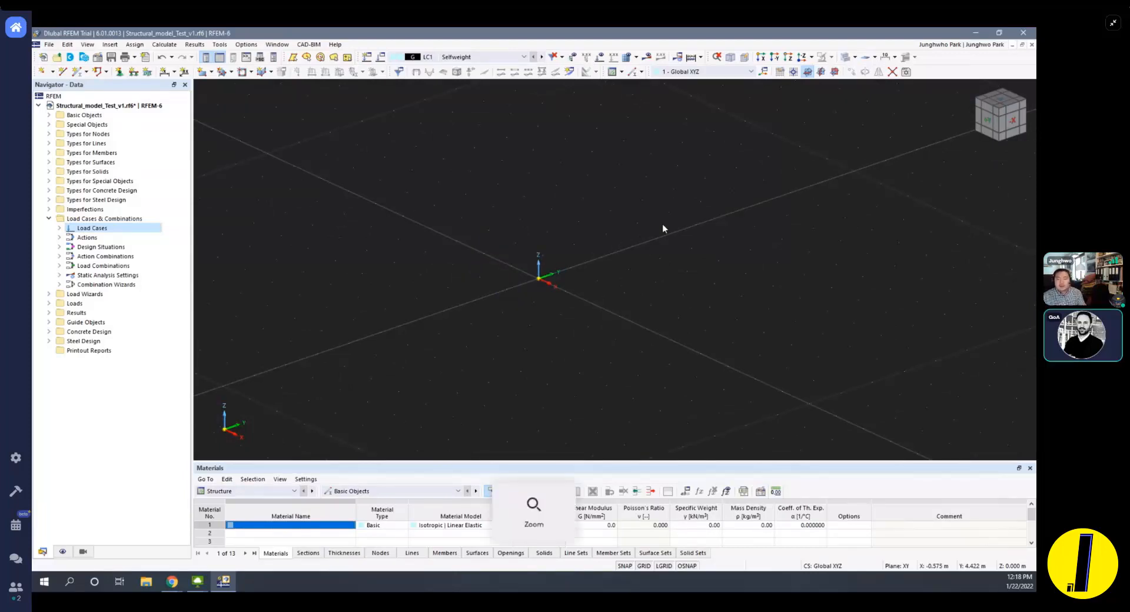
scroll(595, 254, "down", 1)
scroll(595, 263, "down", 4)
scroll(605, 277, "up", 12)
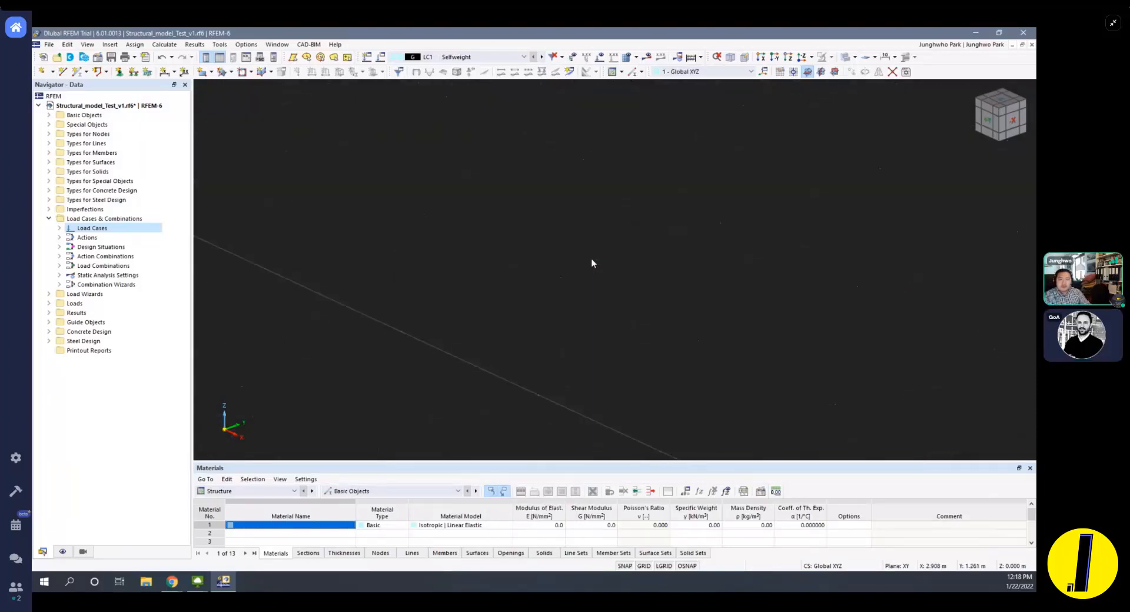
scroll(591, 265, "down", 8)
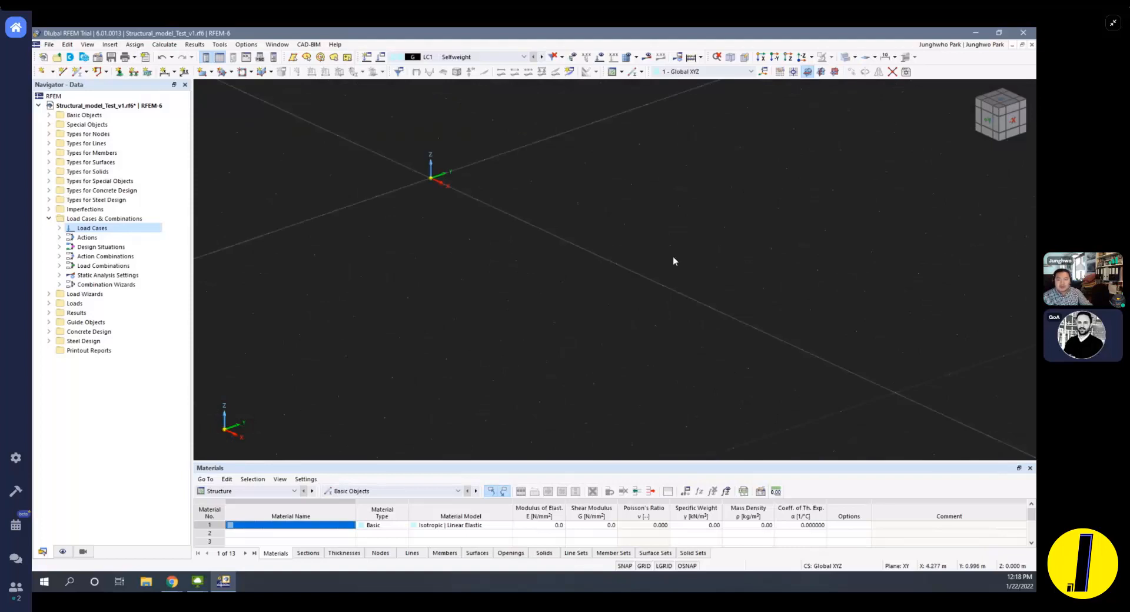
scroll(603, 255, "down", 4)
scroll(606, 289, "down", 3)
middle_click_drag(643, 201, 520, 305)
scroll(610, 299, "up", 4)
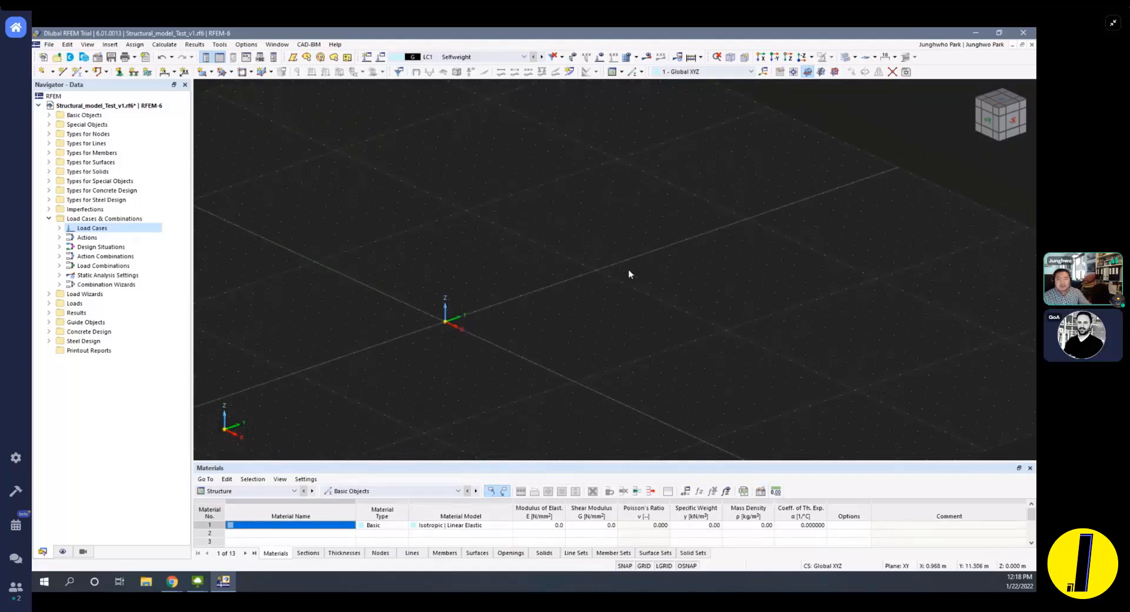
Collapse the Load Cases & Combinations folder and look into the Concrete Design and Steel Design folders.
left_click(49, 218)
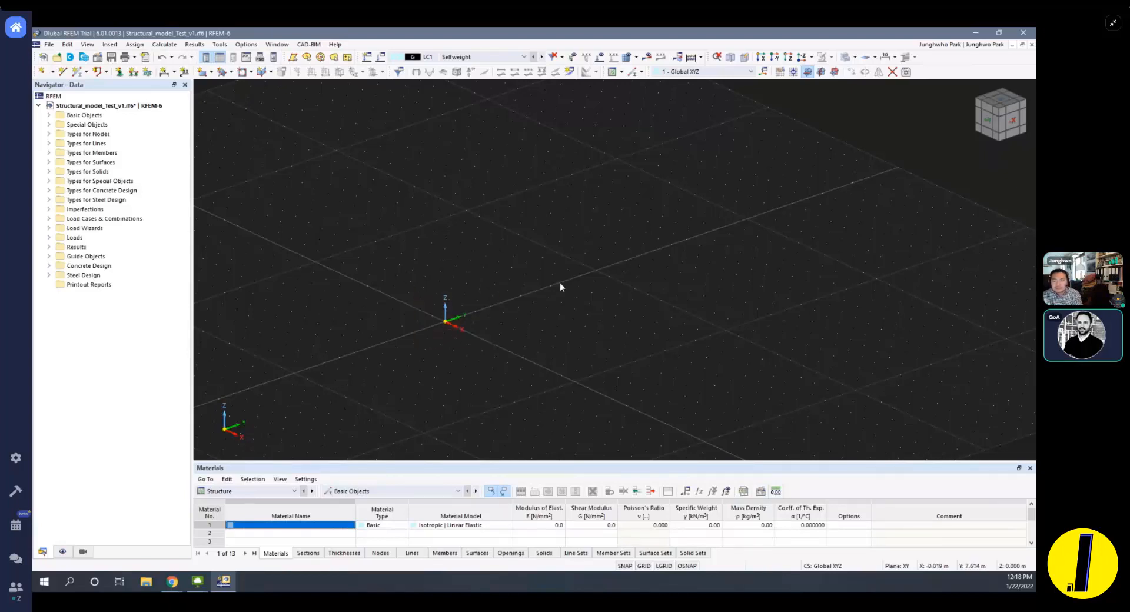
scroll(556, 287, "down", 2)
scroll(680, 266, "up", 2)
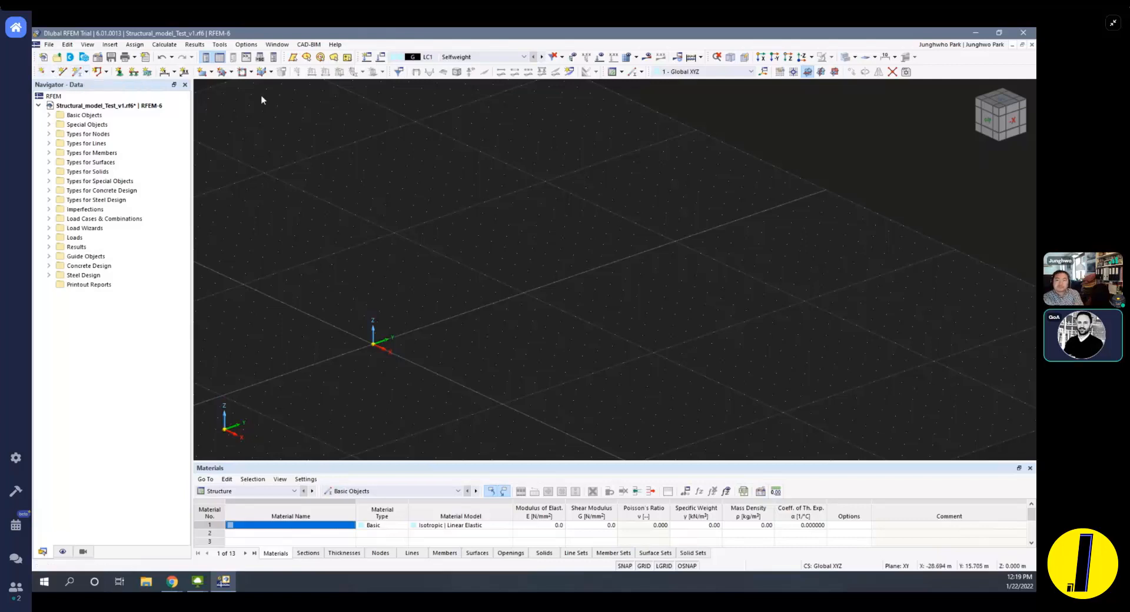
left_click(49, 267)
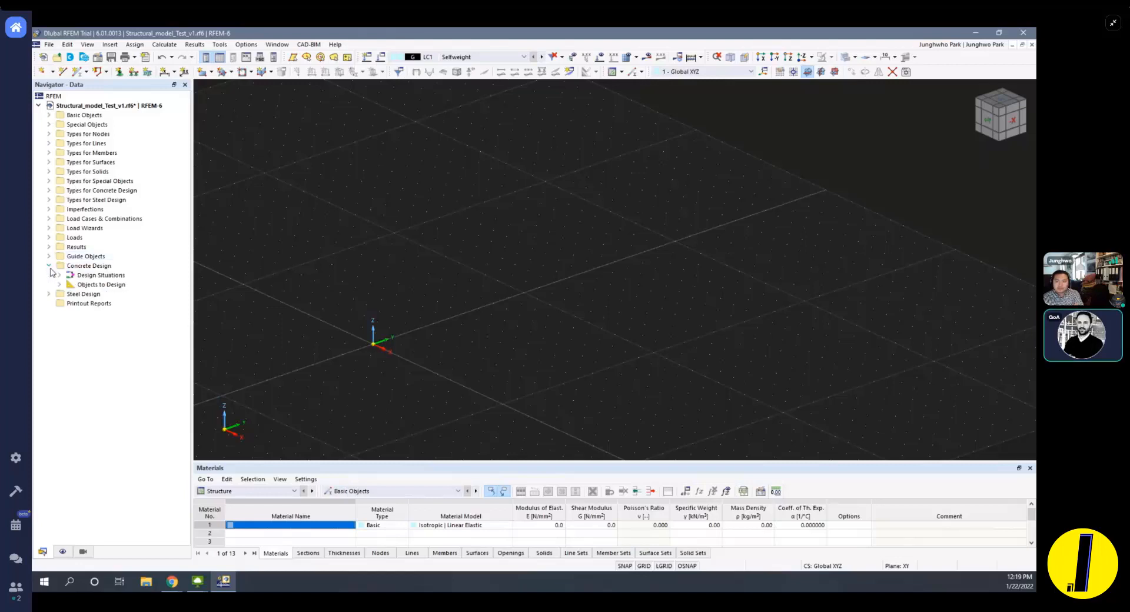
left_click(50, 266)
left_click(49, 276)
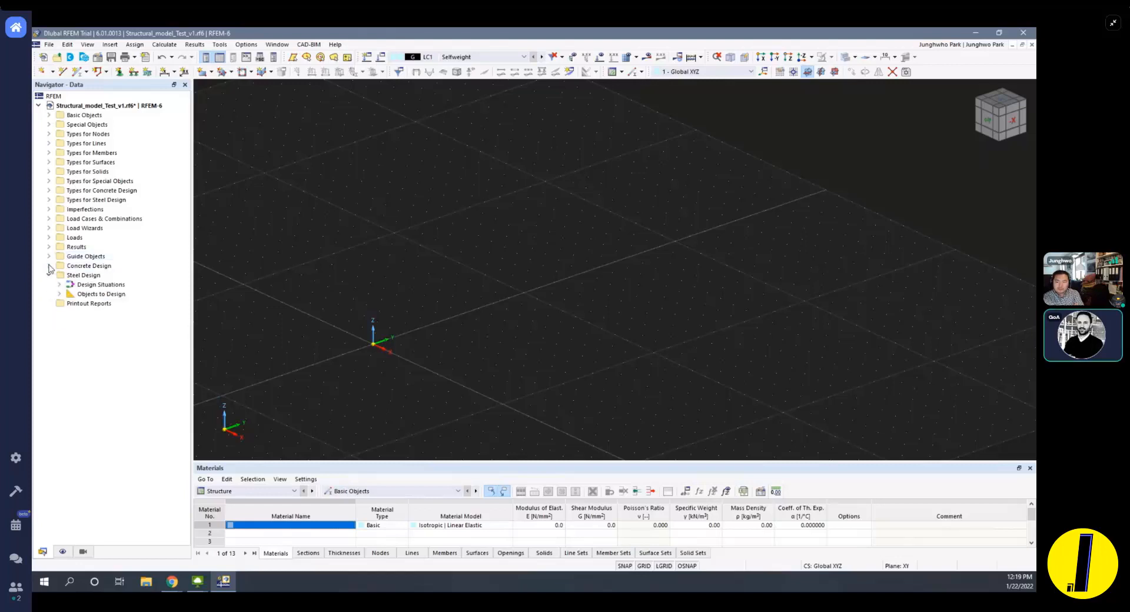
left_click(48, 277)
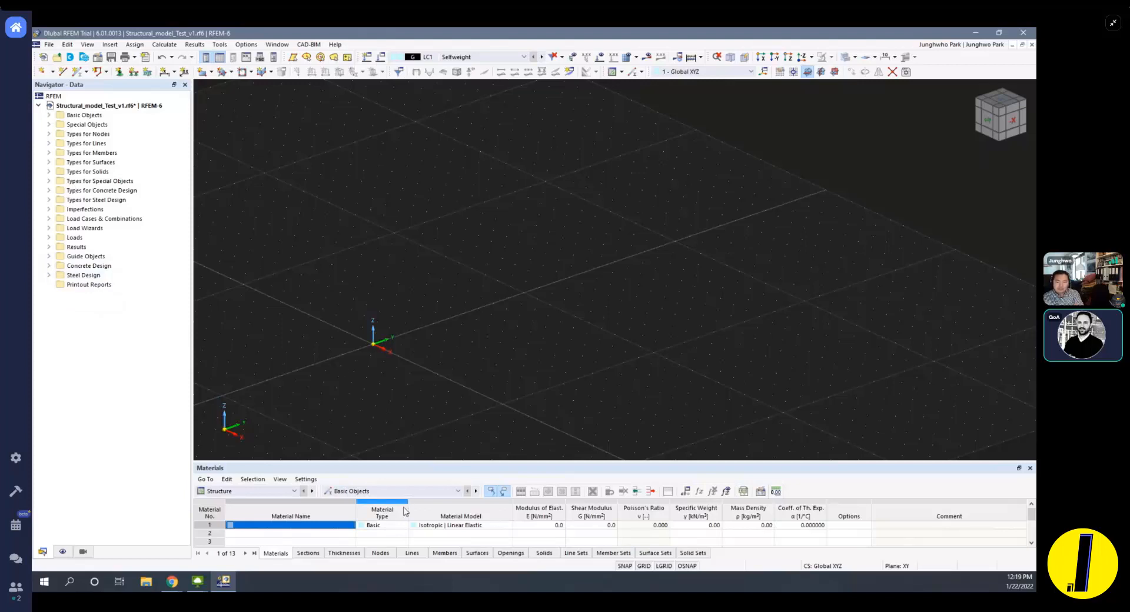
Enlarge the table area and look through the Sections and Thicknesses tables and the Basic Objects folder.
left_click_drag(426, 460, 426, 399)
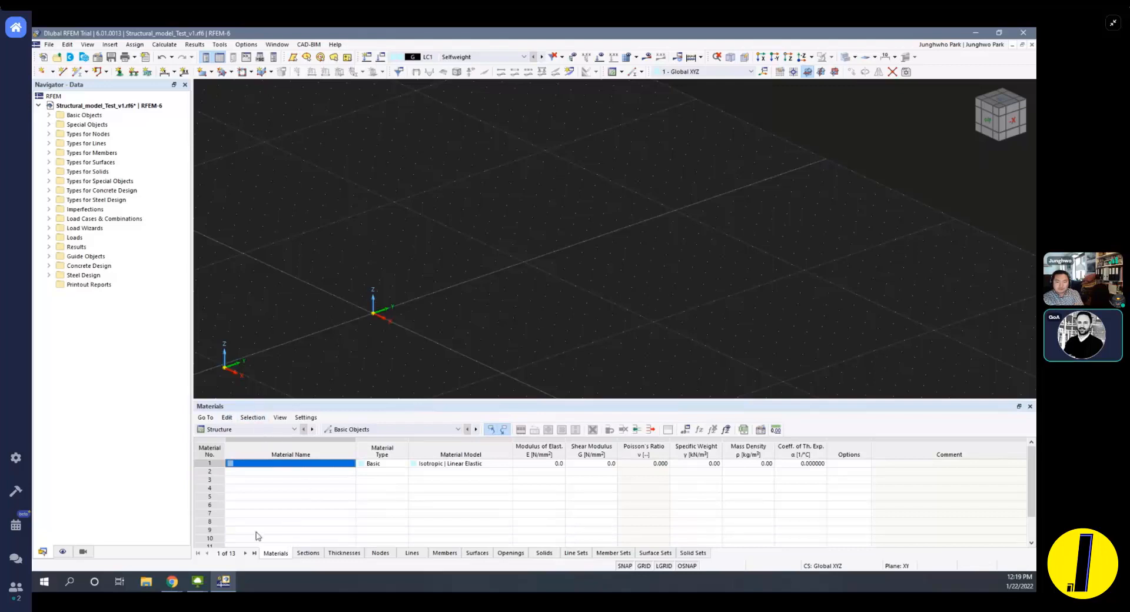
left_click(311, 553)
left_click(344, 554)
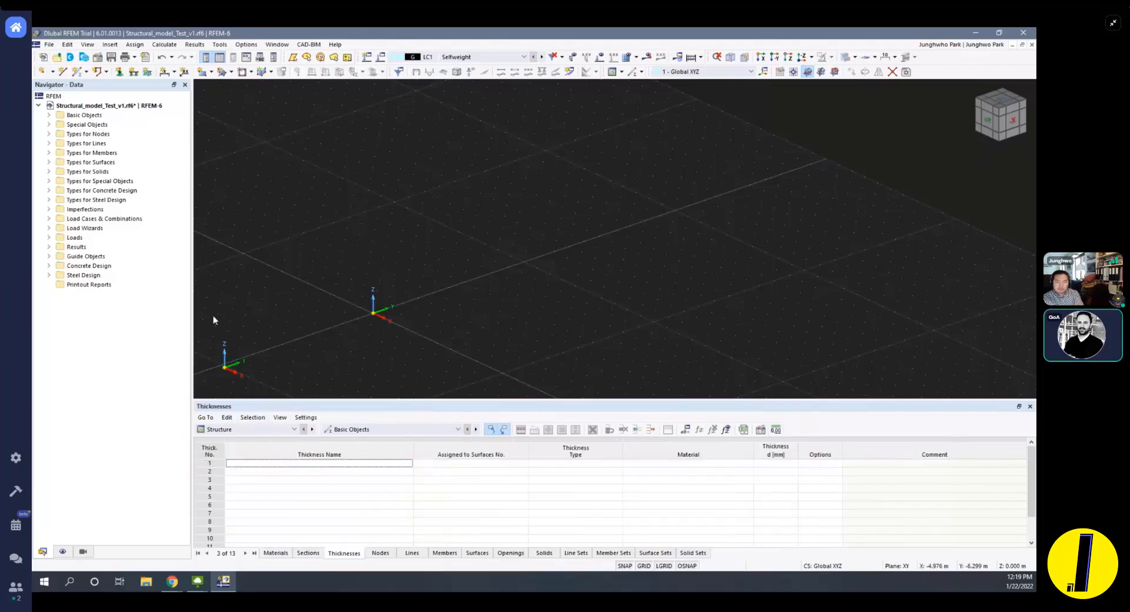
left_click(49, 116)
left_click(49, 115)
Place a node graphically on the work plane at about X -6 m, Y 8 m and check its entry in the Nodes table.
left_click(42, 71)
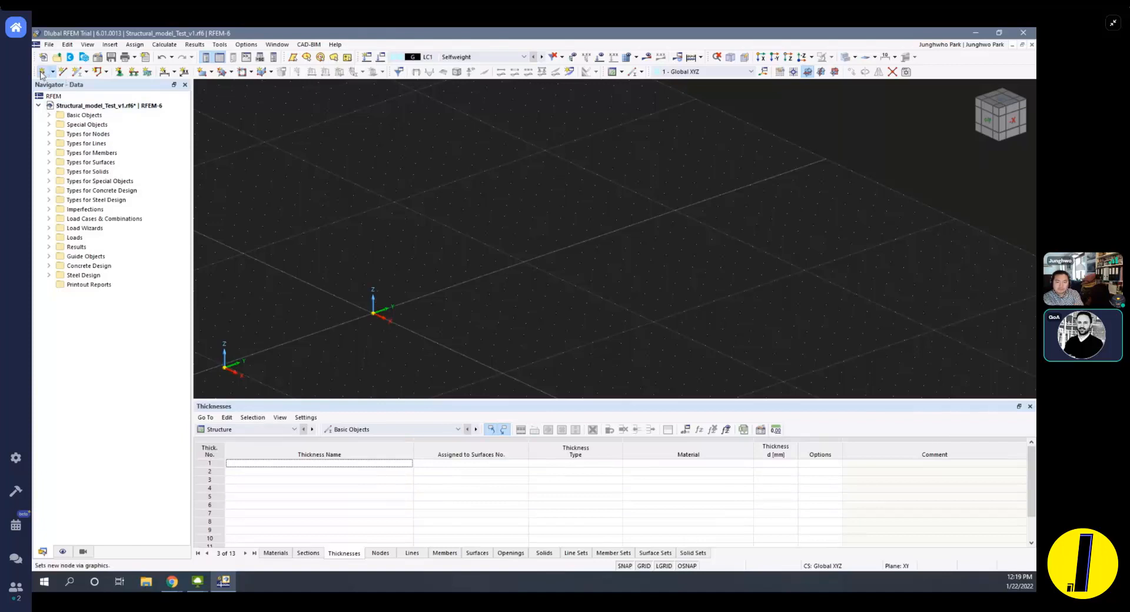
key("Escape")
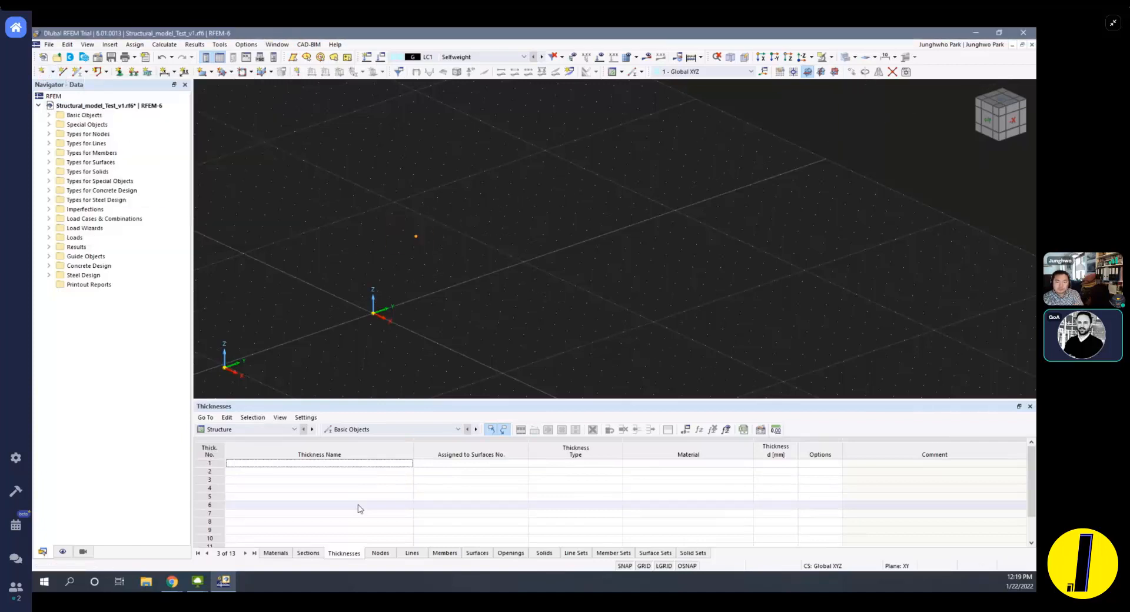
left_click(382, 552)
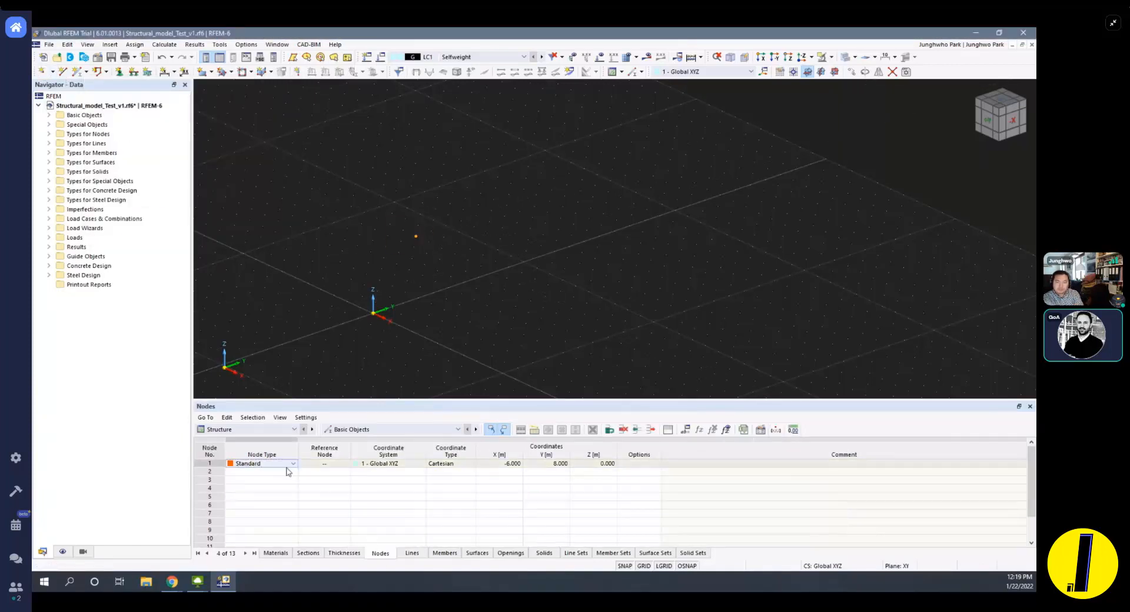
left_click(294, 464)
left_click(292, 471)
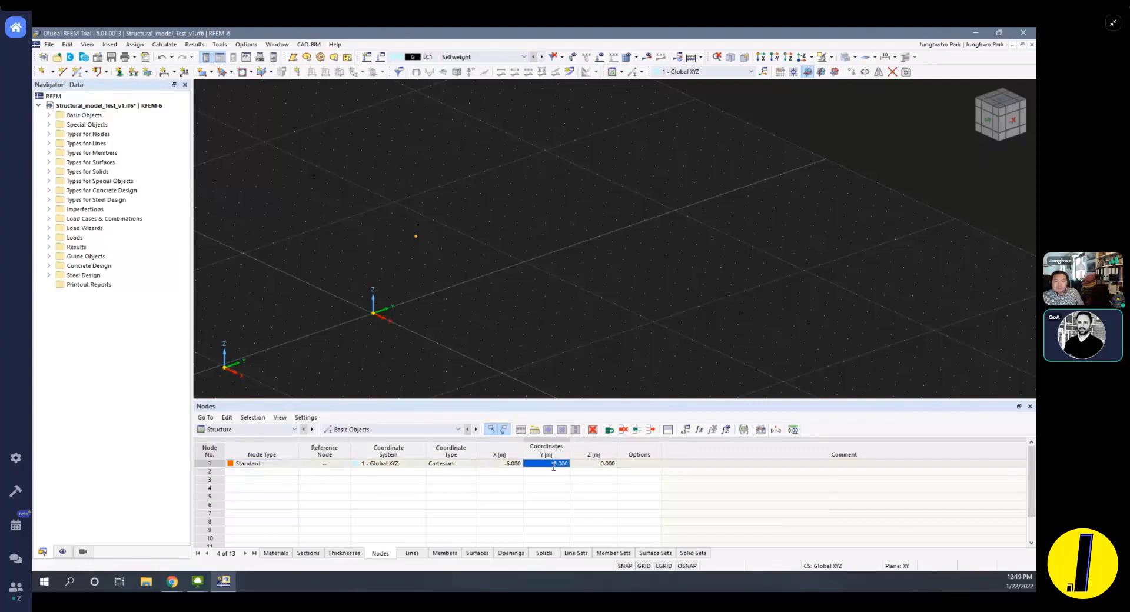
Set the coordinates of node 1 to X 2, Y 2 and Z 2 m in the Nodes table.
left_click(517, 464)
type("2")
key("Tab")
type("2")
key("Tab")
type("2")
key("Tab")
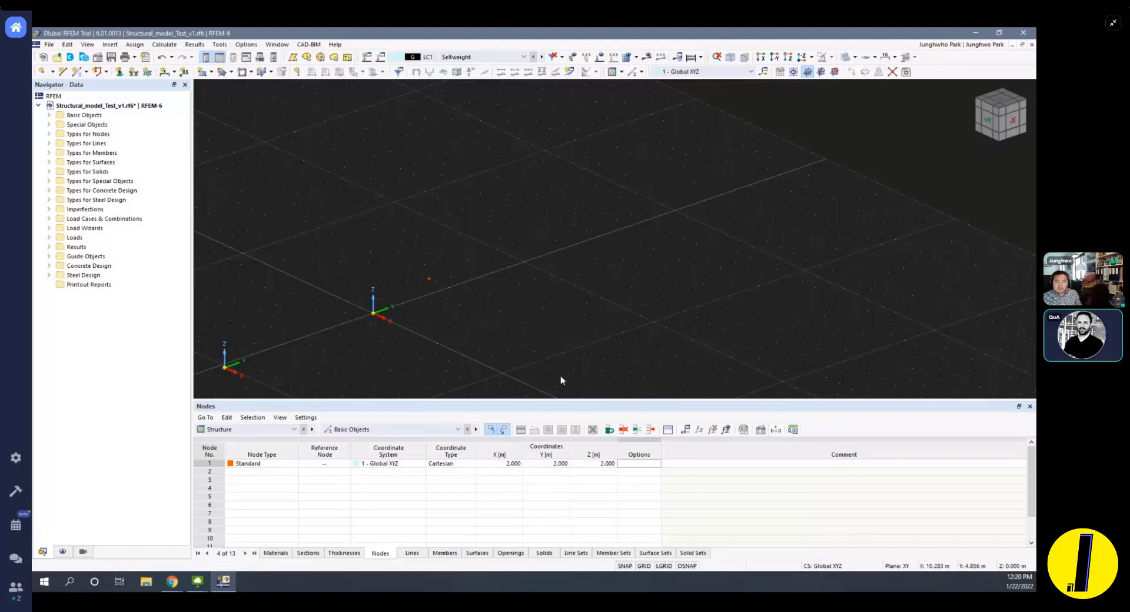
Examine which object types can be inserted, including the node creation options among the basic objects and the types for members.
scroll(323, 190, "down", 4)
middle_click_drag(359, 214, 426, 263)
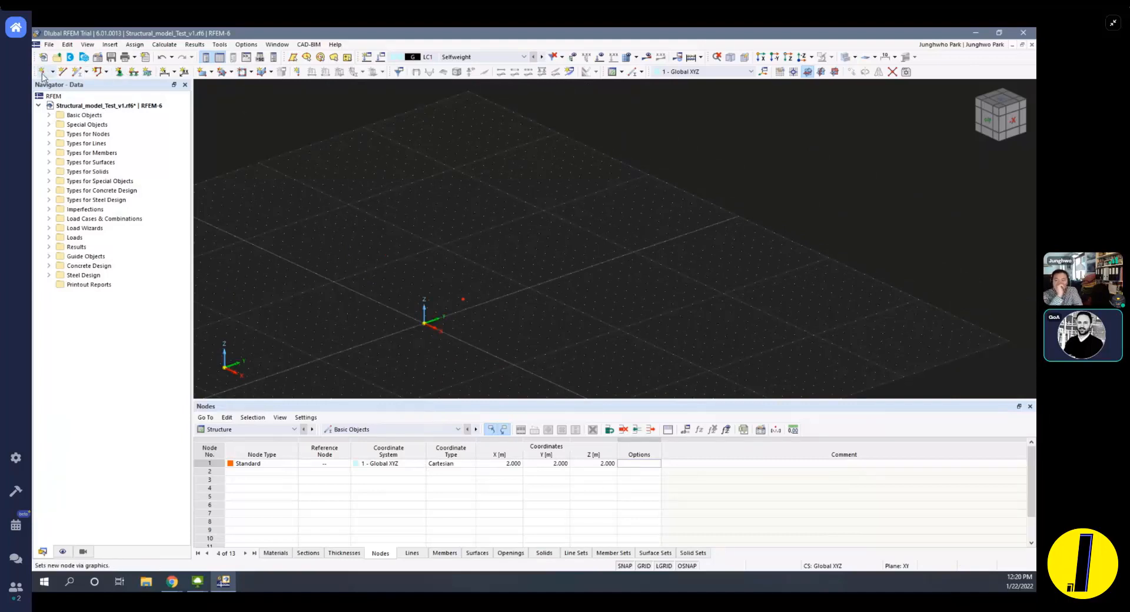
left_click(87, 73)
left_click(87, 73)
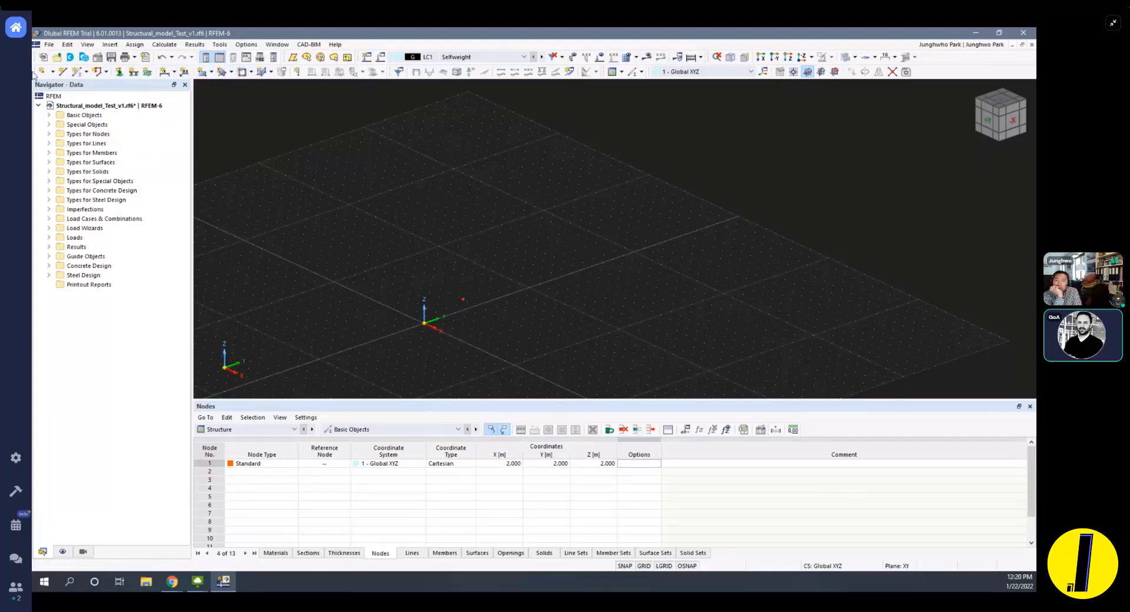
left_click(118, 45)
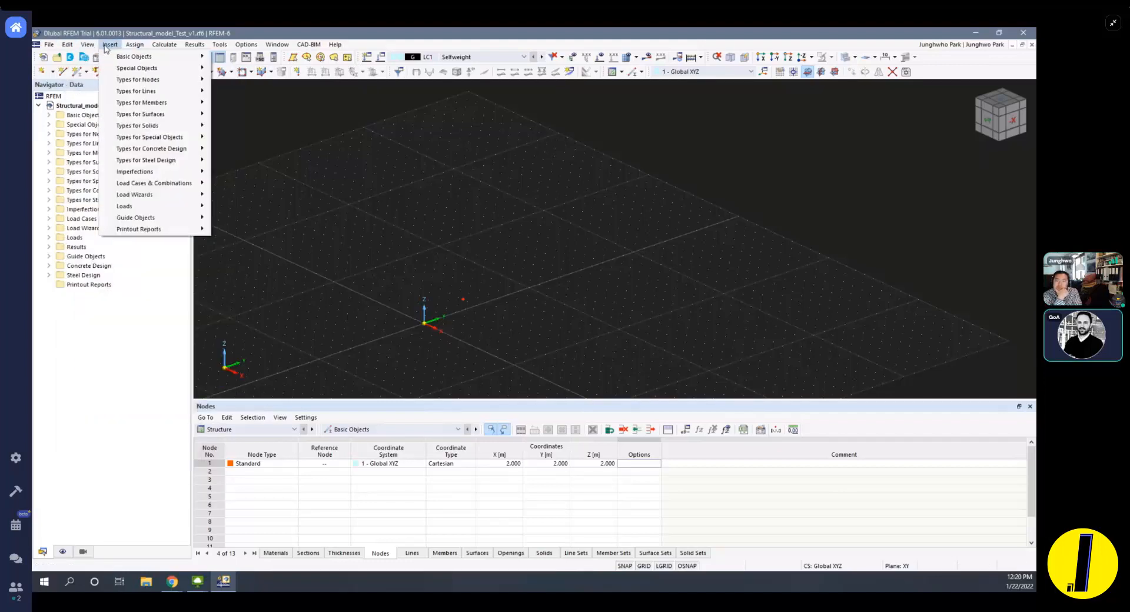
mouse_move(120, 57)
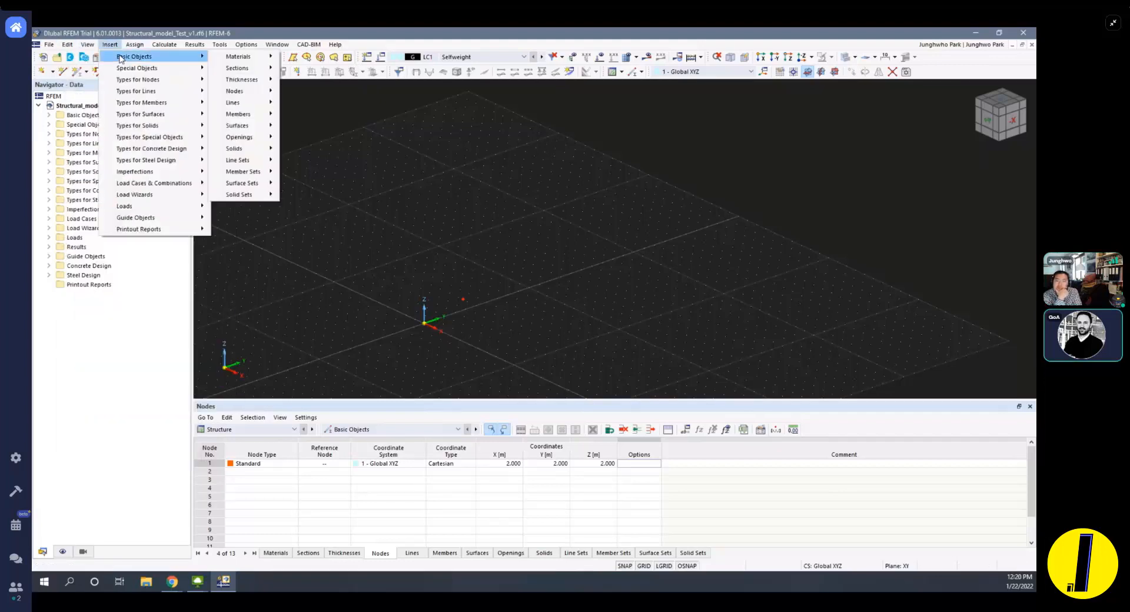
mouse_move(252, 99)
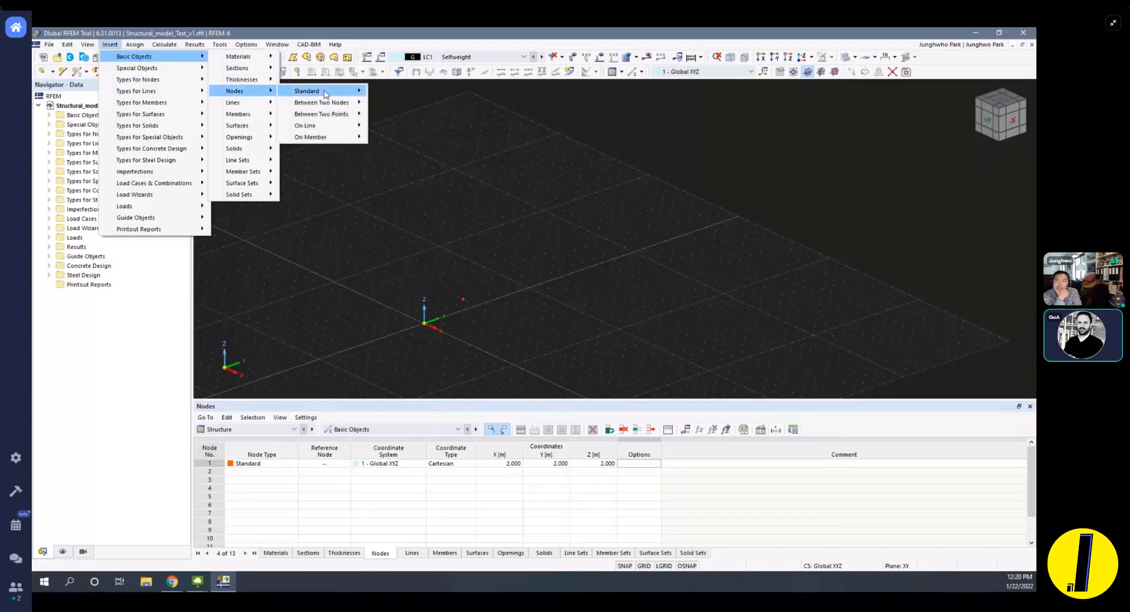
mouse_move(321, 94)
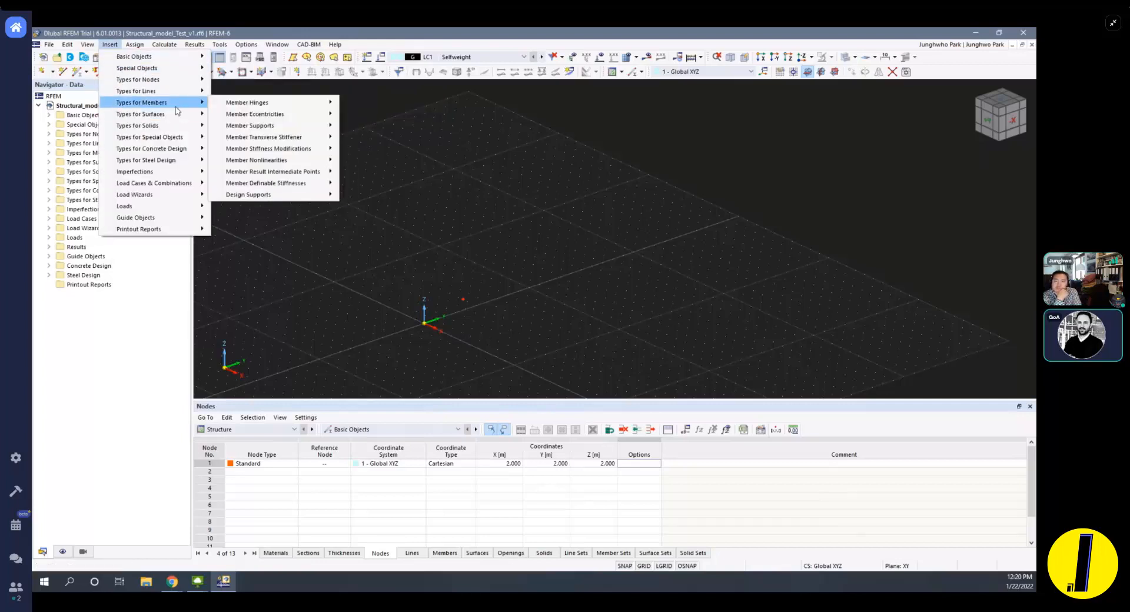
mouse_move(162, 66)
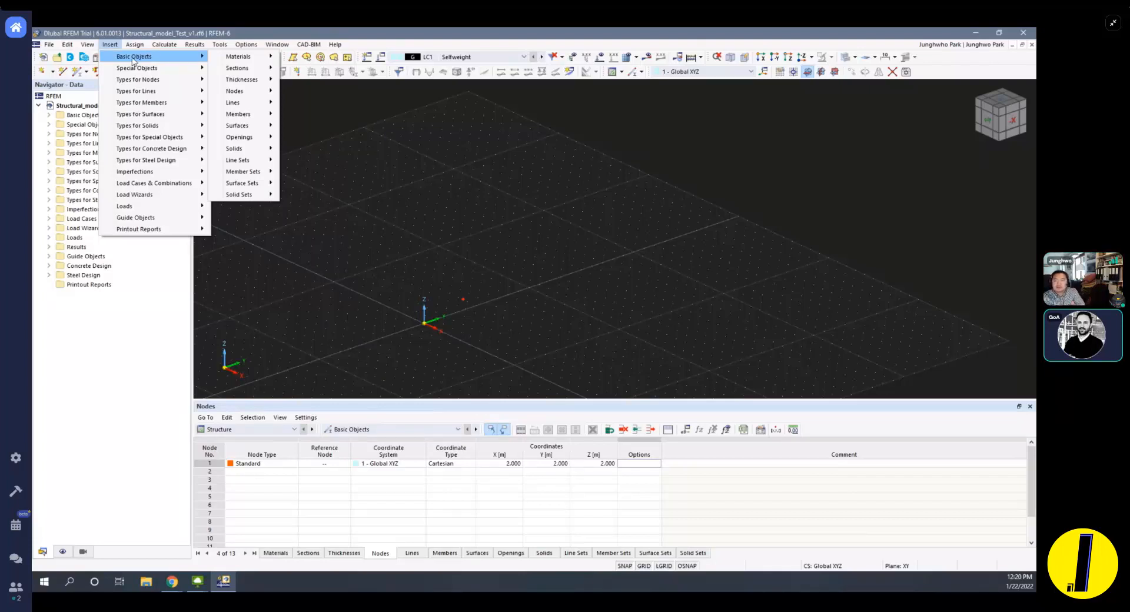
left_click(110, 42)
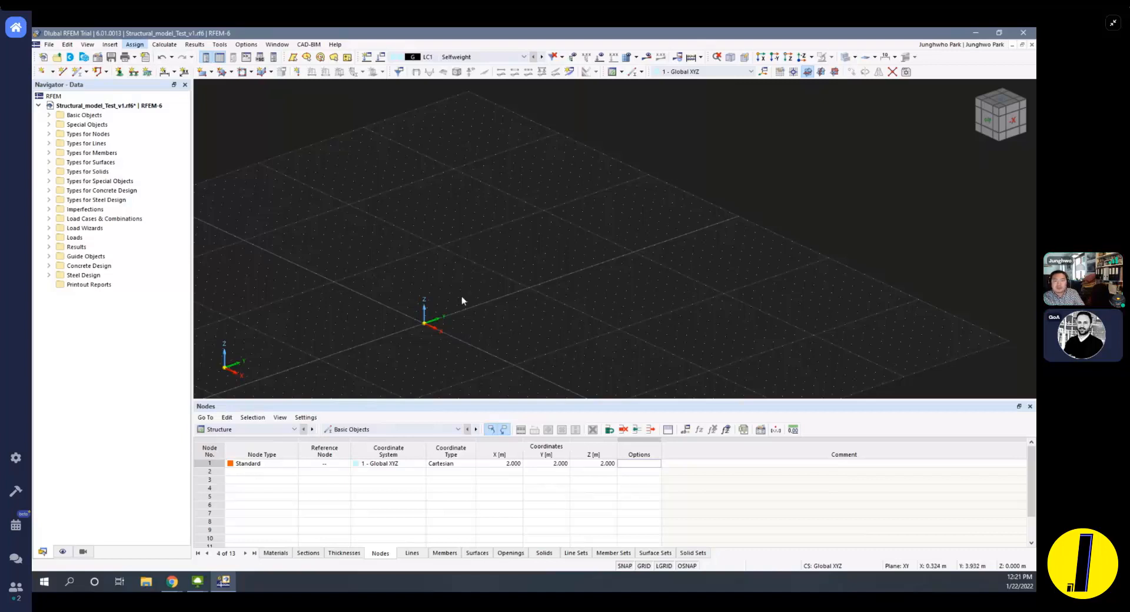
Undo the creation of the node so the model is empty, and view the work plane grid from another angle.
key("ctrl+z")
scroll(582, 294, "down", 3)
middle_click_drag(598, 242, 654, 204)
scroll(601, 242, "down", 1)
scroll(610, 227, "up", 3)
scroll(618, 238, "down", 2)
mouse_move(628, 249)
middle_mouse_down("ctrl")
mouse_move(550, 257)
mouse_move(617, 266)
middle_mouse_up("ctrl")
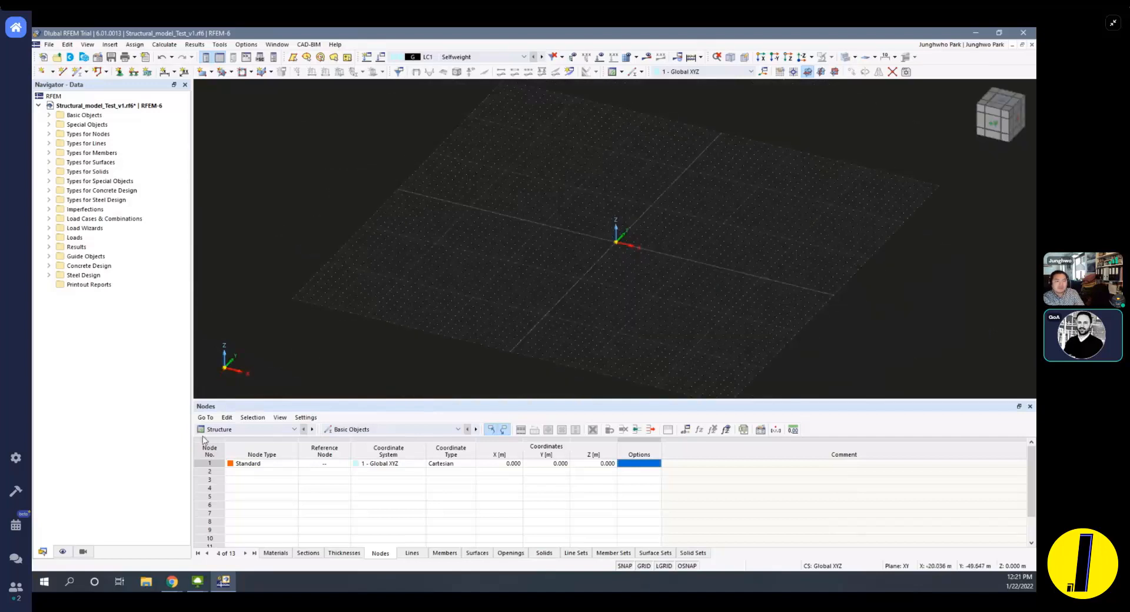
Show the Display navigator, collapse its categories from Model to Rendering, and expand Model to review the basic objects' display options.
left_click(63, 552)
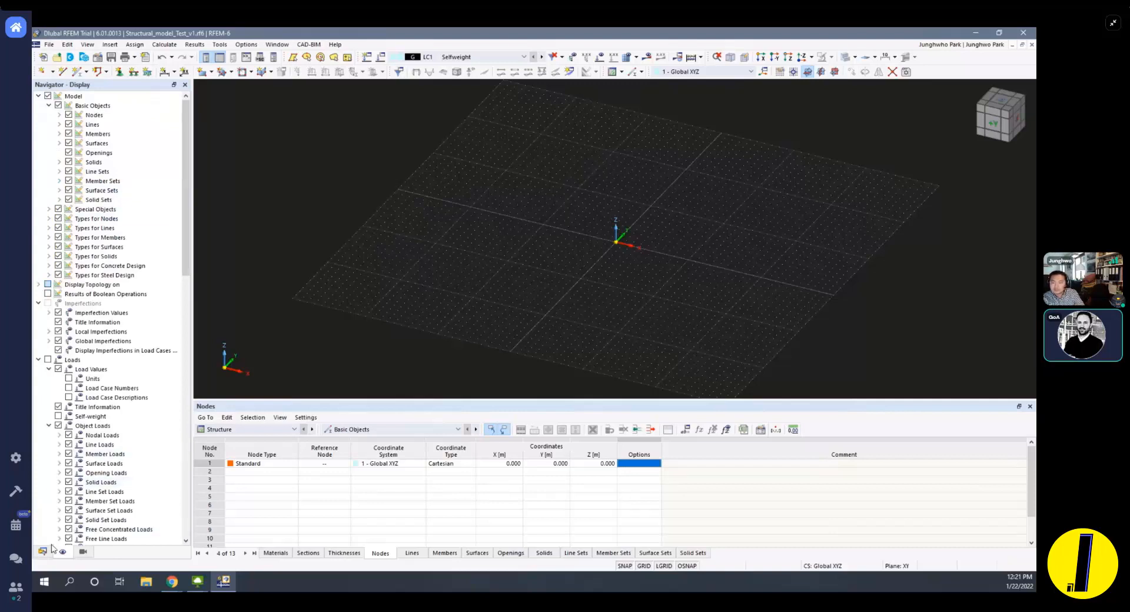
left_click(39, 96)
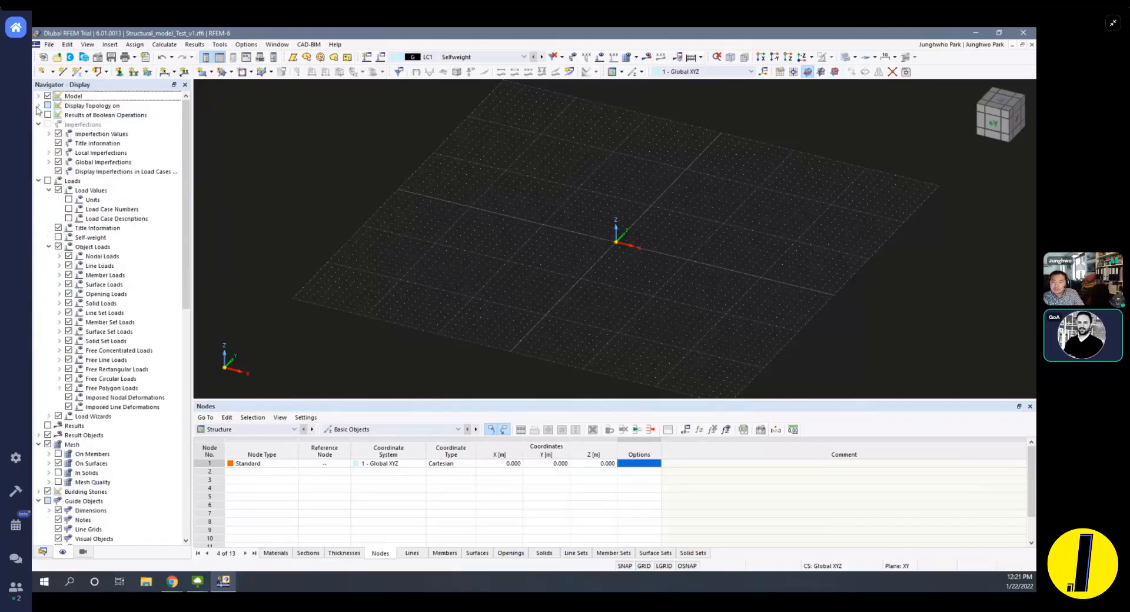
left_click(38, 125)
left_click(38, 134)
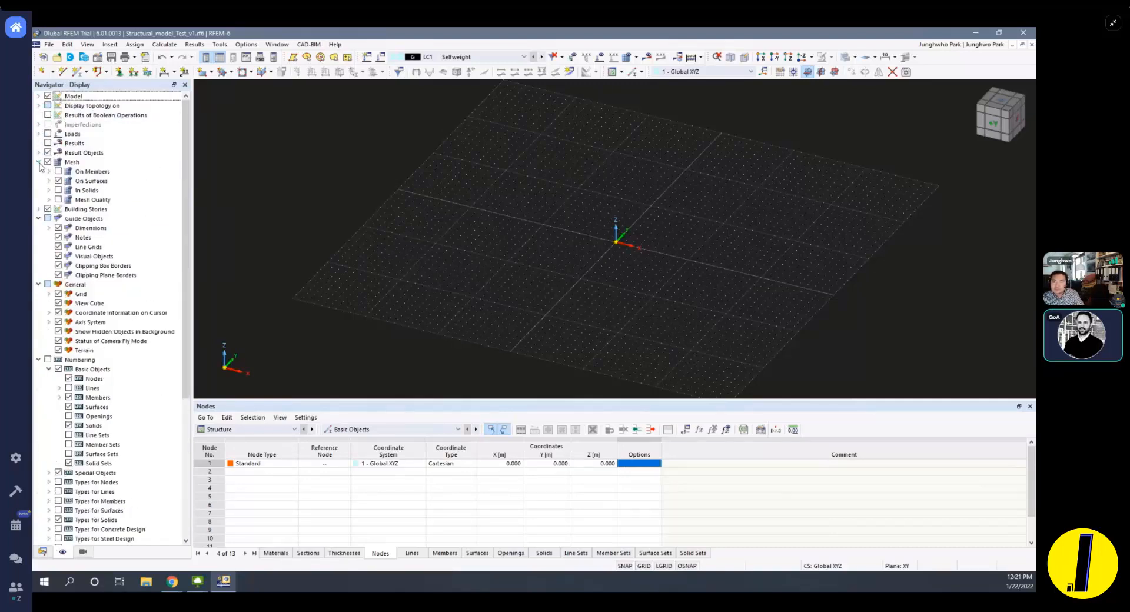
left_click(38, 162)
left_click(39, 180)
left_click(38, 190)
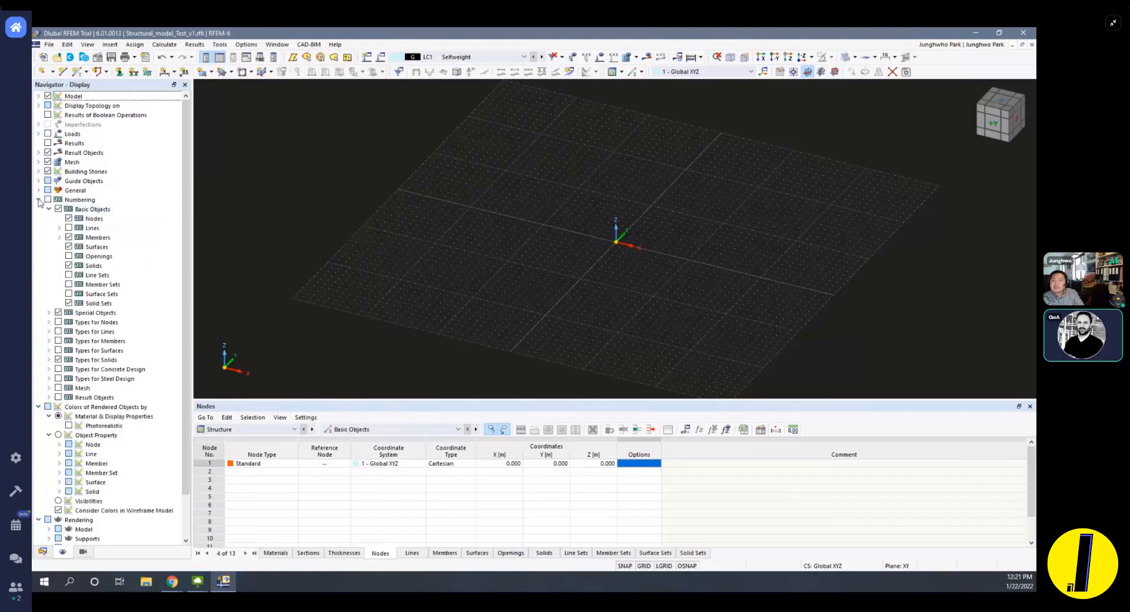
left_click(38, 199)
left_click(38, 209)
left_click(38, 218)
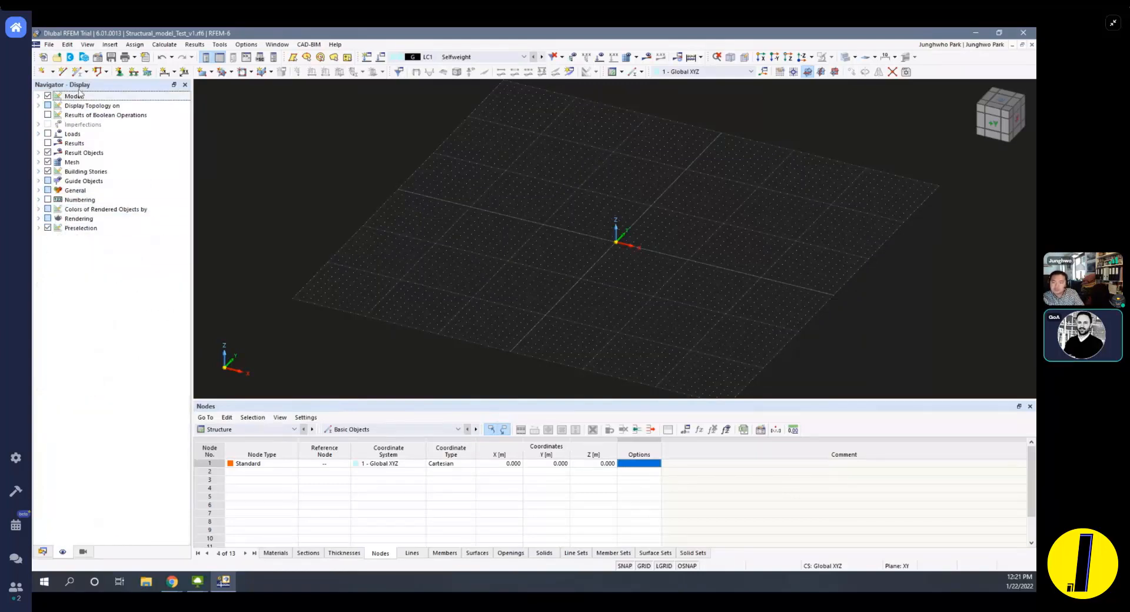
left_click(38, 96)
scroll(588, 244, "up", 2)
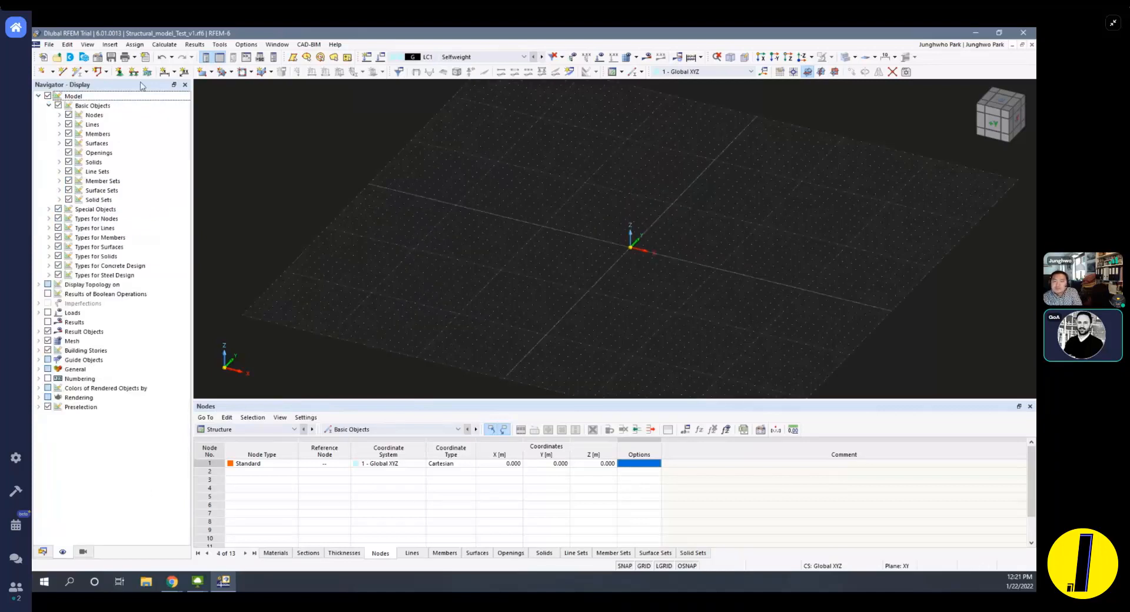
Place six standard nodes at scattered positions on the XY work plane around the origin.
left_click(44, 75)
left_click(595, 217)
left_click(677, 221)
left_click(698, 170)
left_click(666, 160)
left_click(654, 167)
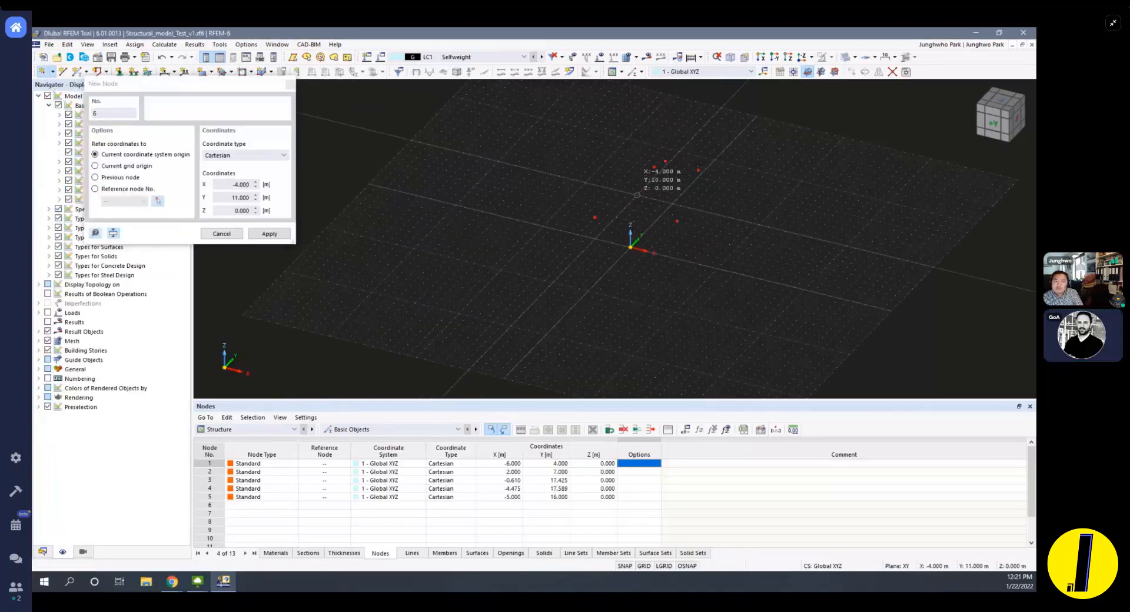
left_click(642, 190)
key("Escape")
Draw three single lines on the work plane, one on its own and two crossing each other.
left_click(63, 72)
left_click(553, 253)
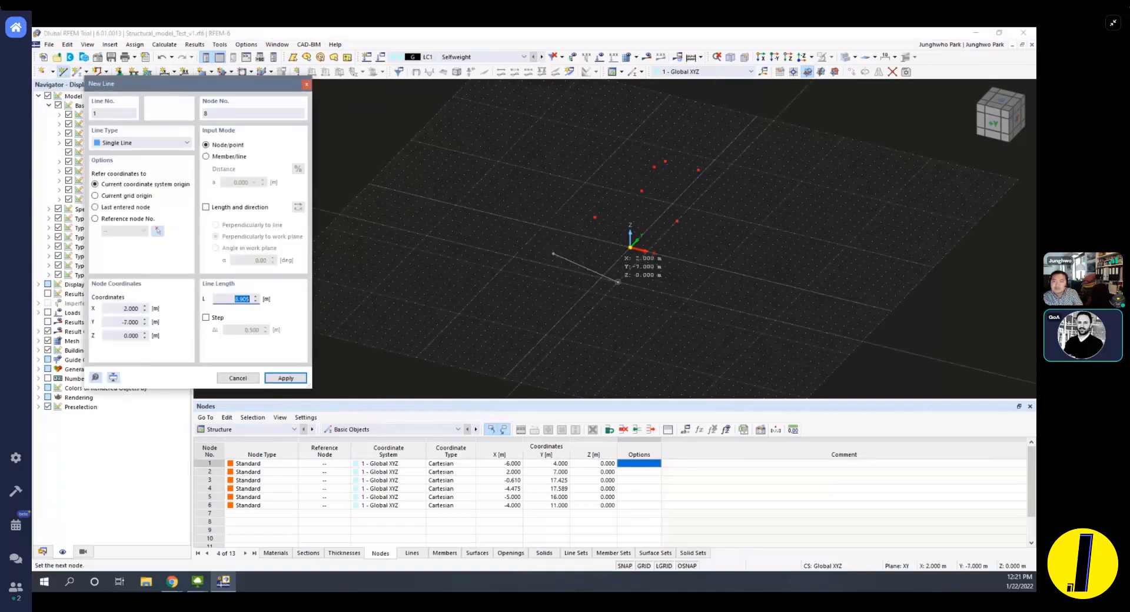
left_click(662, 303)
left_click(767, 194)
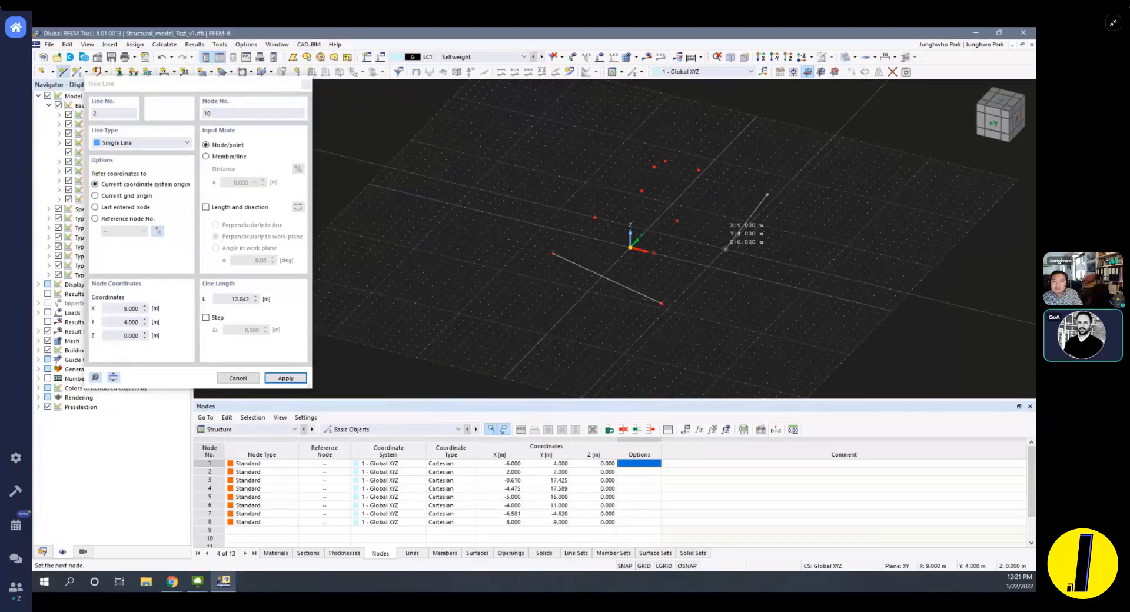
left_click(725, 249)
left_click(725, 217)
left_click(803, 235)
key("Escape")
Hide and reshow all nodes in the Display navigator, and expand Nodes to review its display options by node type.
scroll(689, 283, "up", 2)
middle_click_drag(698, 286, 569, 287, "ctrl")
scroll(664, 279, "up", 1)
scroll(660, 288, "up", 1)
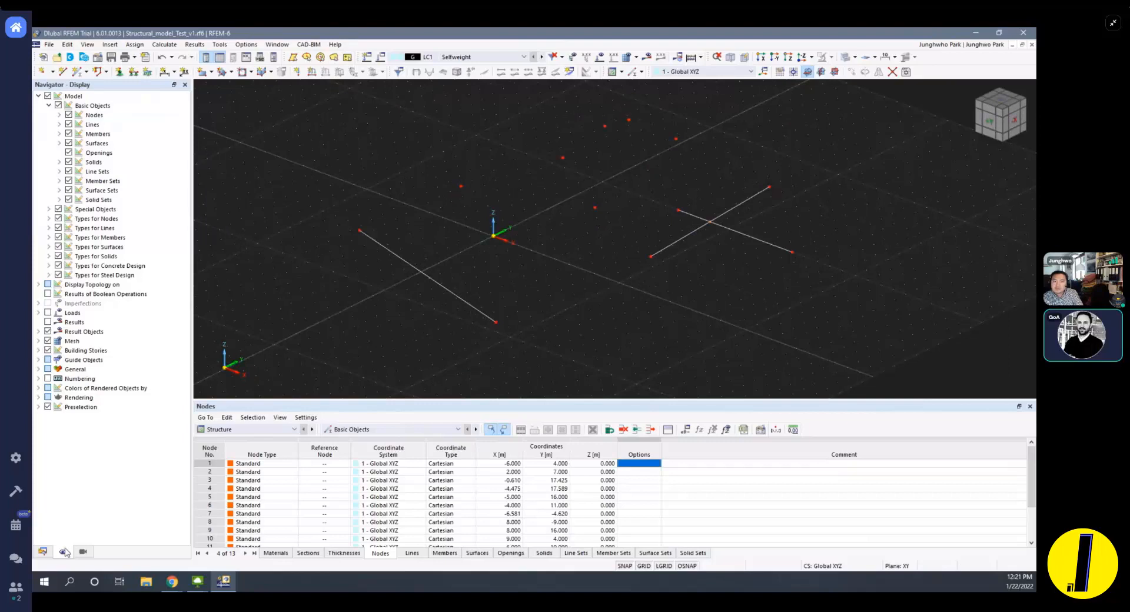
left_click(69, 115)
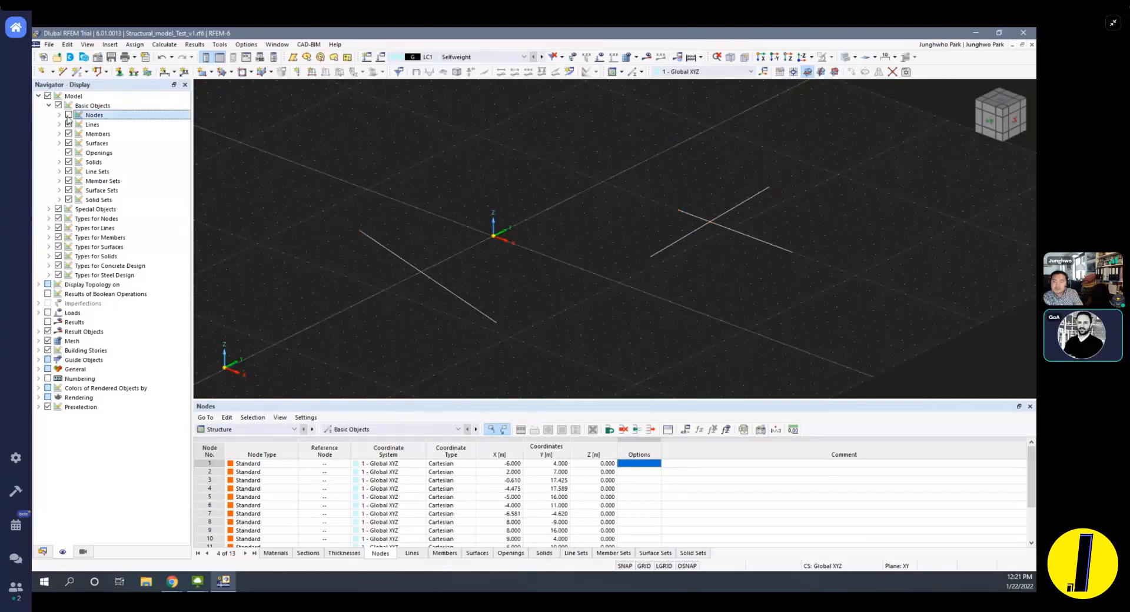
left_click(60, 115)
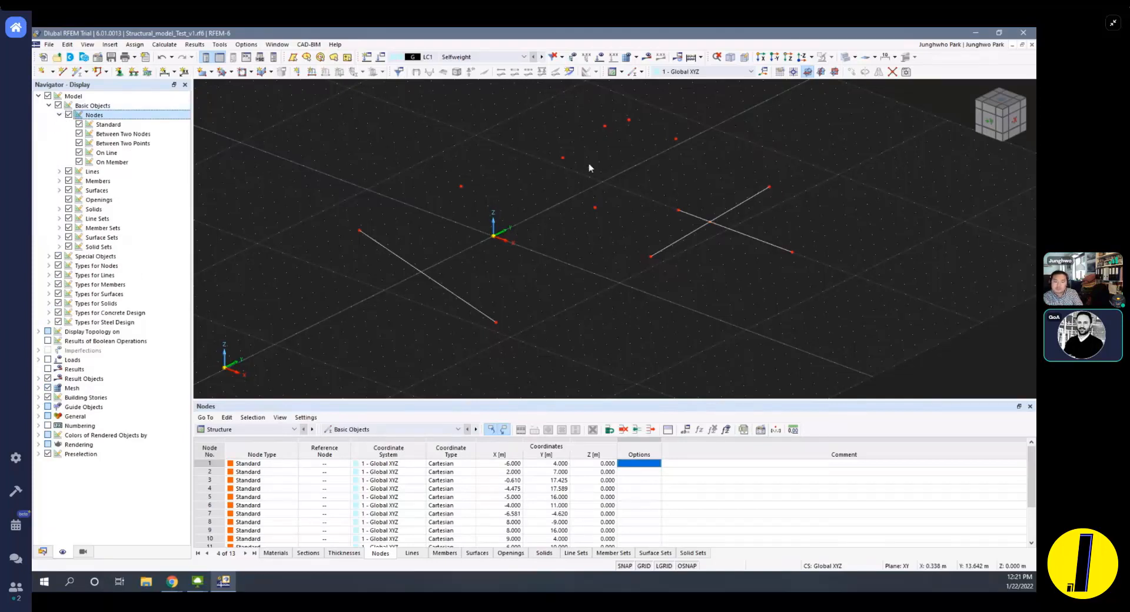
left_click(59, 115)
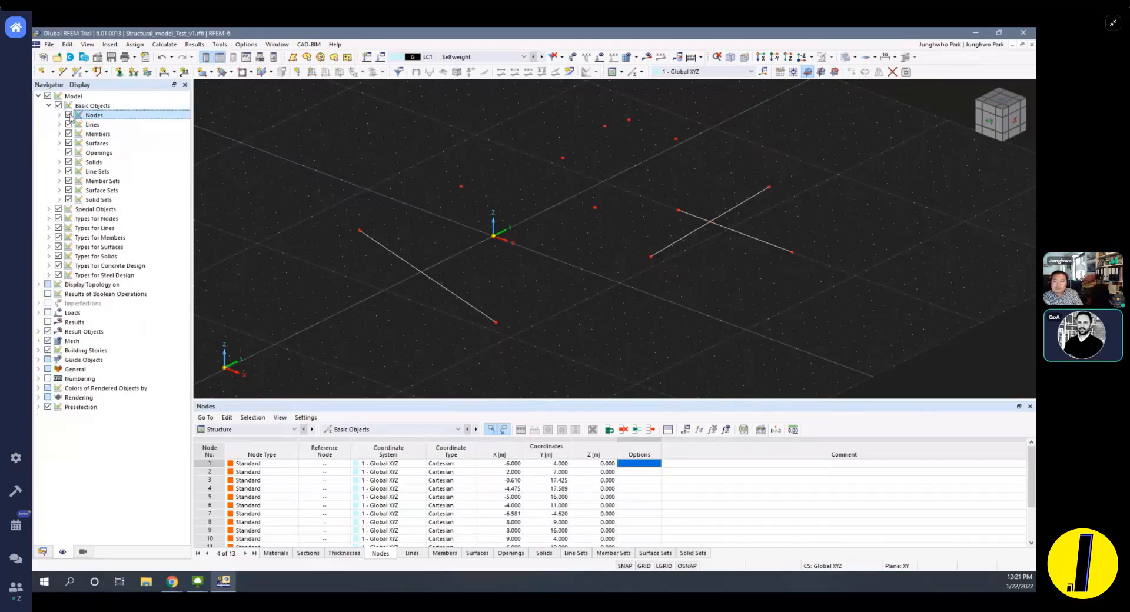
left_click(60, 116)
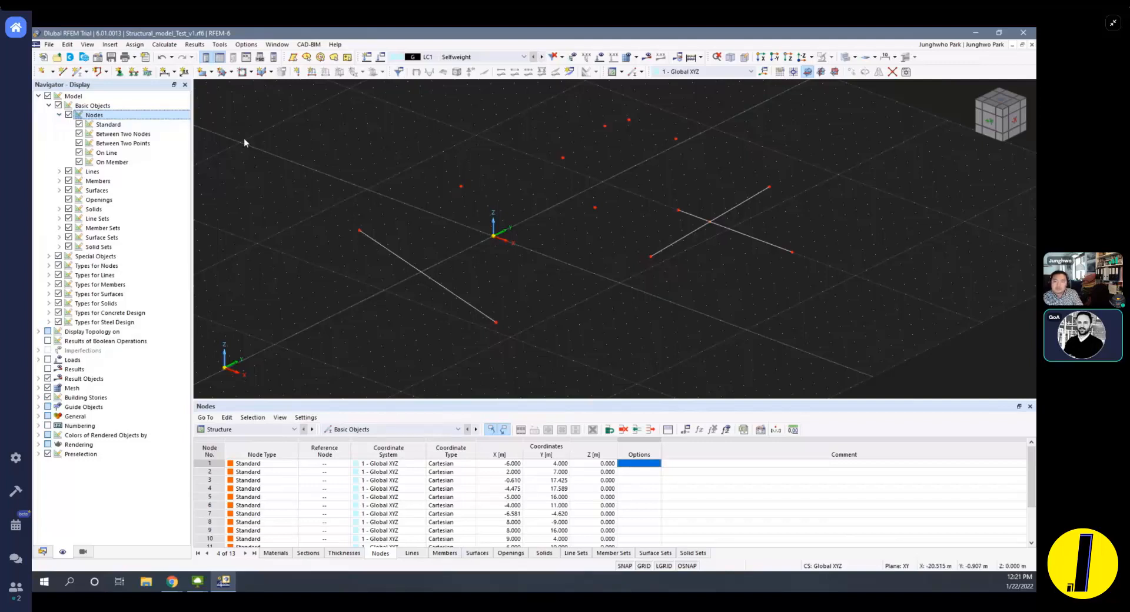
left_click(79, 126)
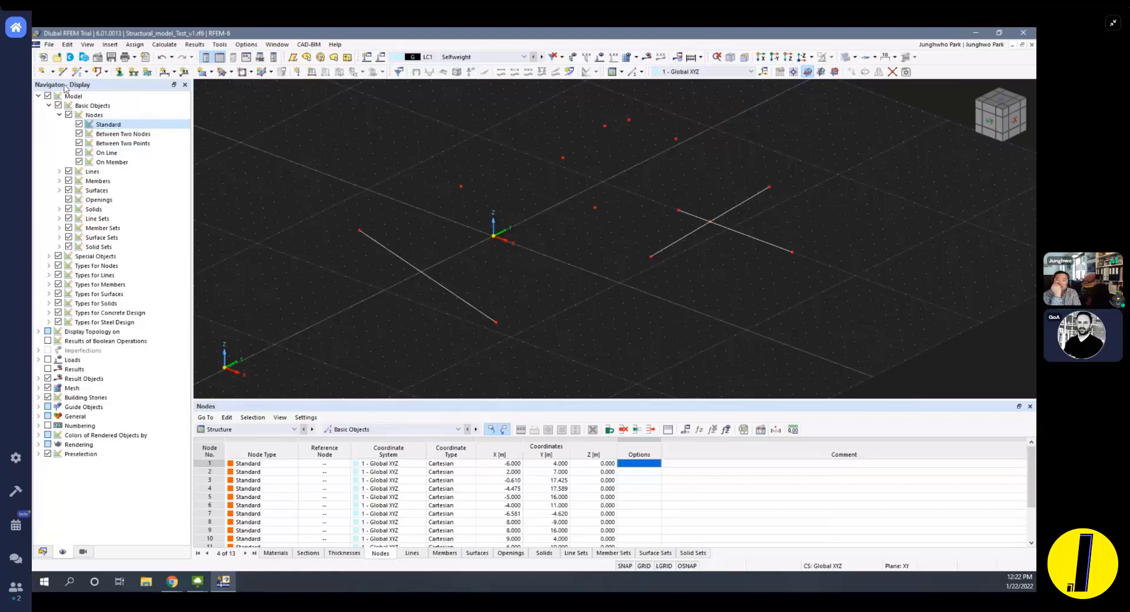
Create a Between Two Points node at 50% of the distance between the separate line's end points.
left_click(53, 71)
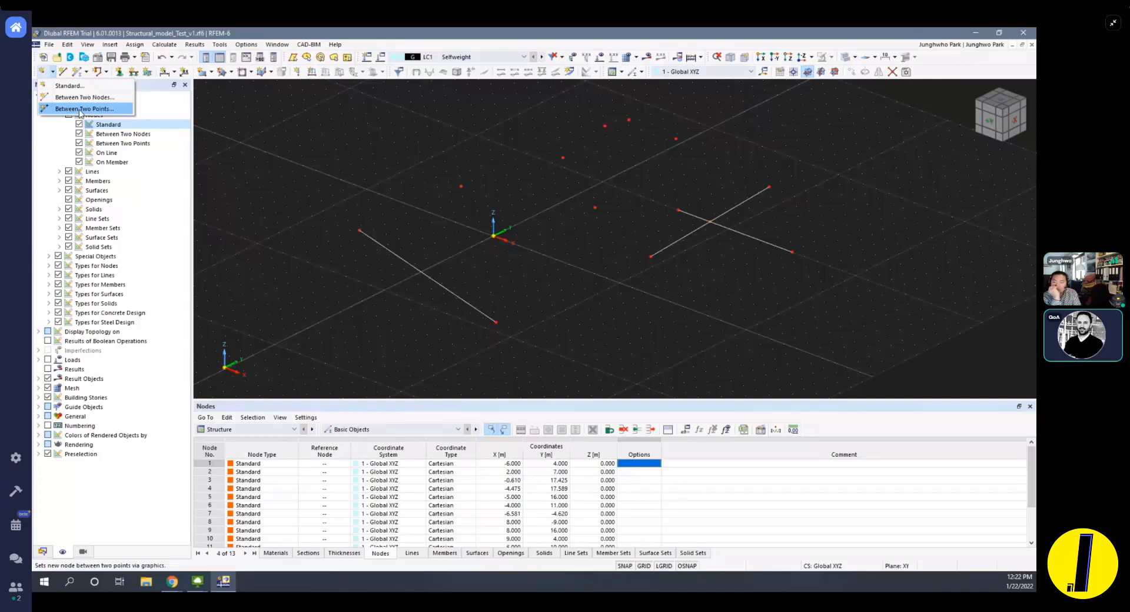
left_click(81, 110)
left_click(359, 230)
key("Escape")
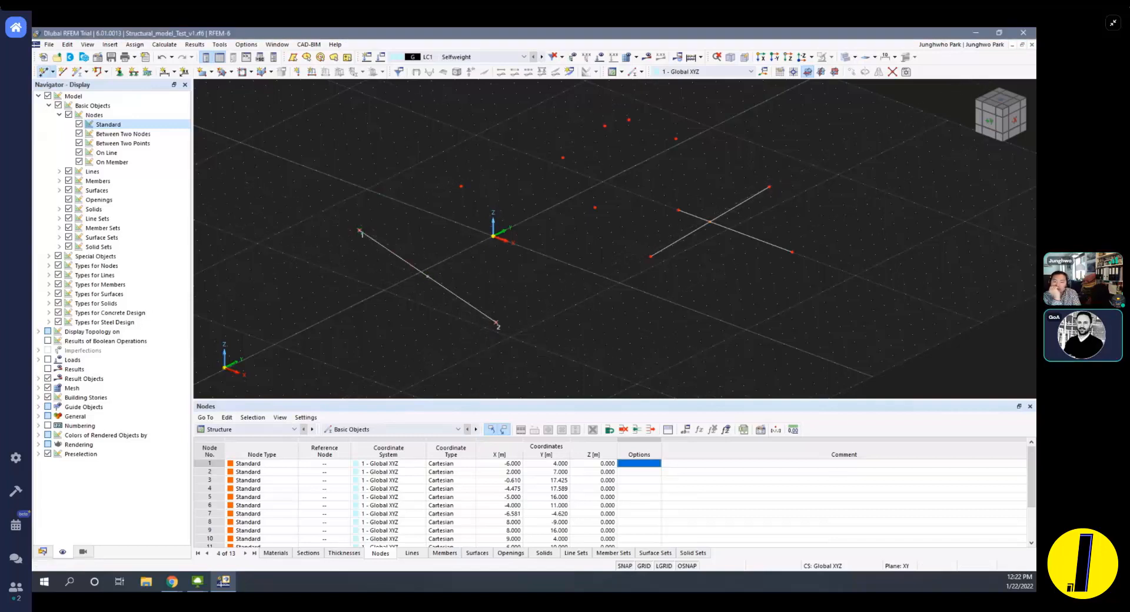
left_click_drag(788, 154, 792, 107)
left_click(946, 369)
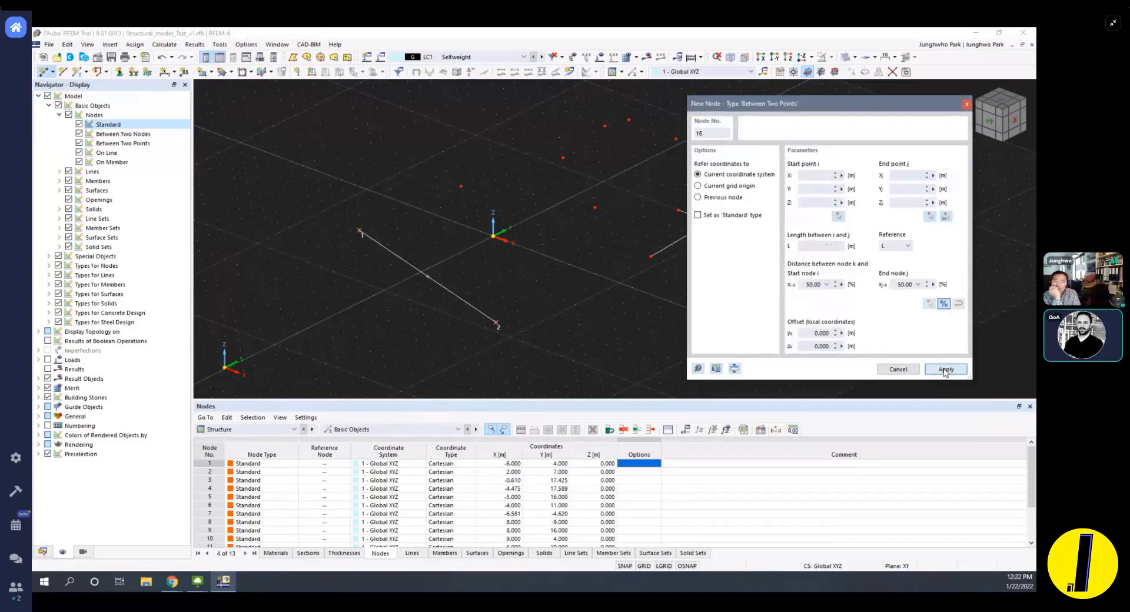
left_click(965, 106)
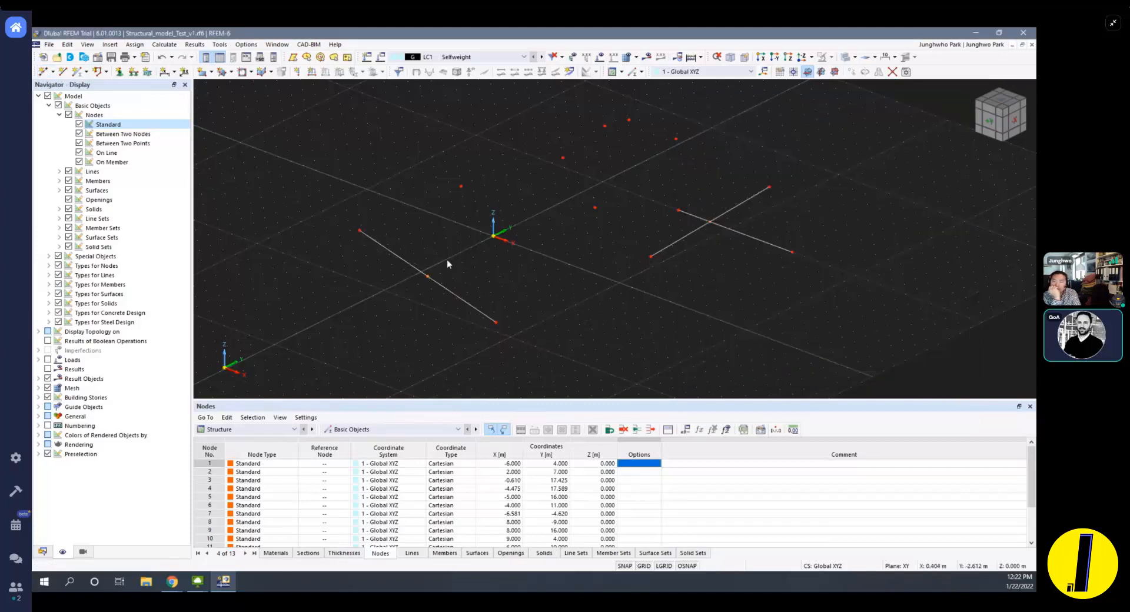
Hide only the standard nodes to inspect the midpoint node, show them again, and collapse Basic Objects.
left_click(79, 124)
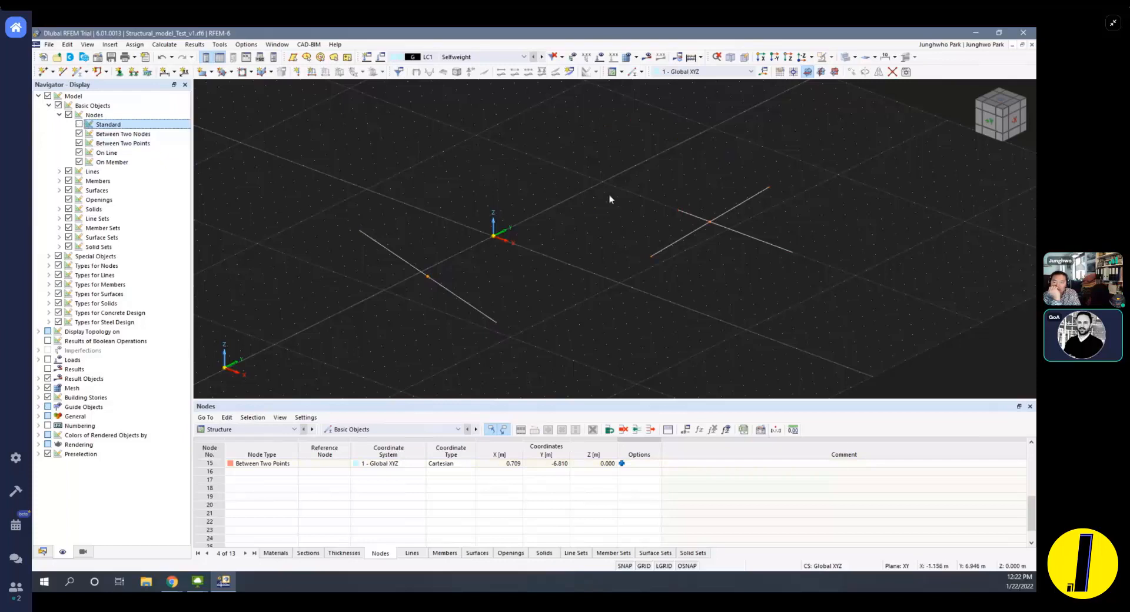
scroll(433, 282, "up", 3)
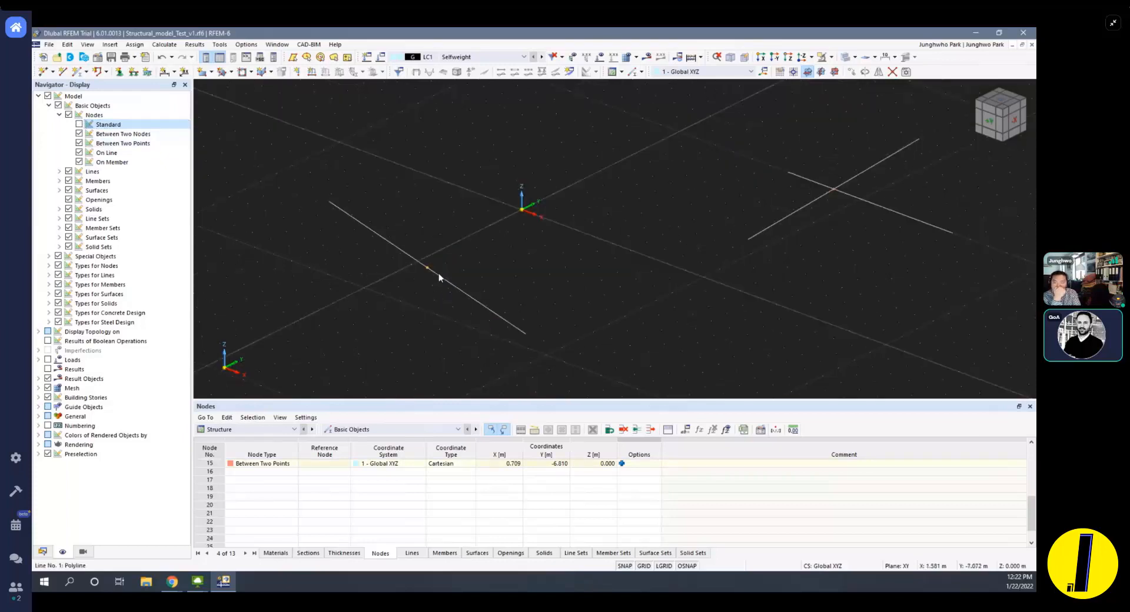
left_click(85, 126)
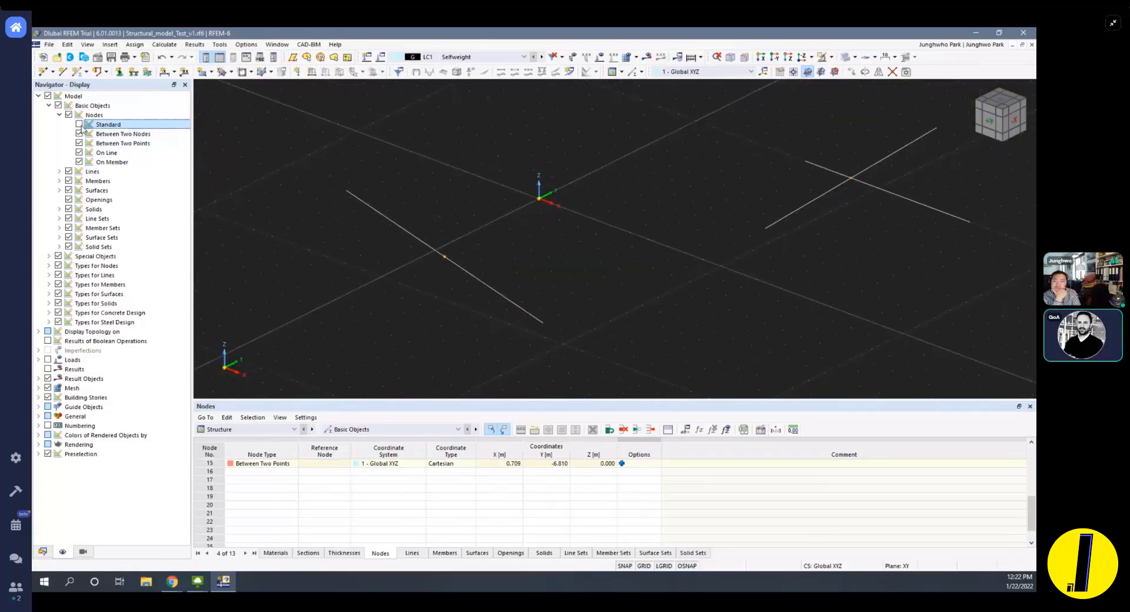
left_click(59, 115)
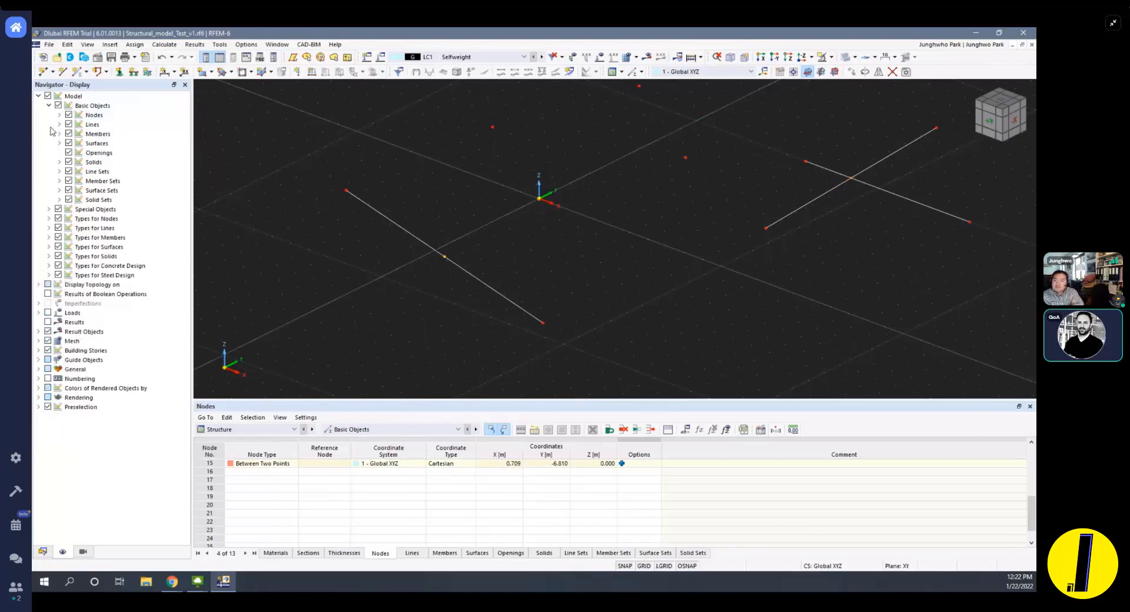
left_click(48, 105)
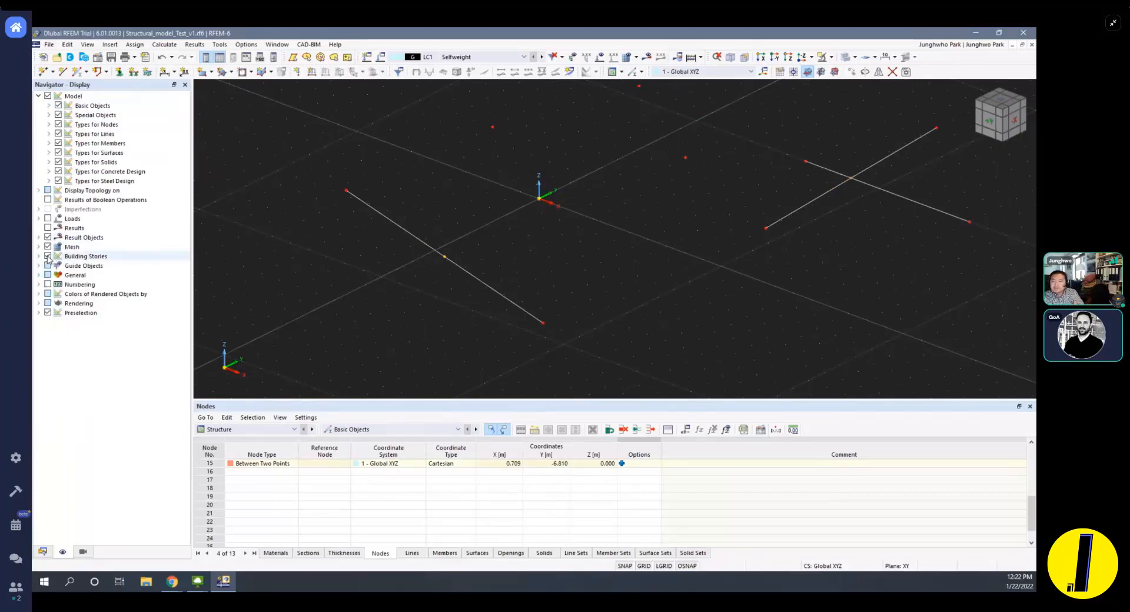
Start a new rectangular surface with standard stiffness and define a uniform thickness of 200 mm for it.
scroll(361, 256, "down", 2)
left_click(202, 72)
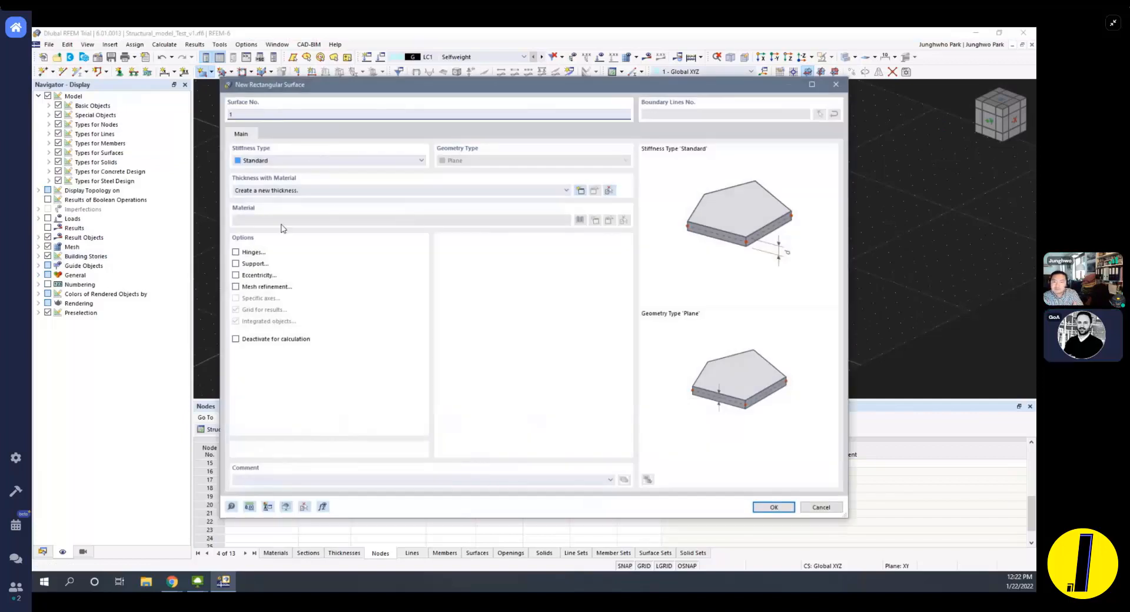
left_click(289, 194)
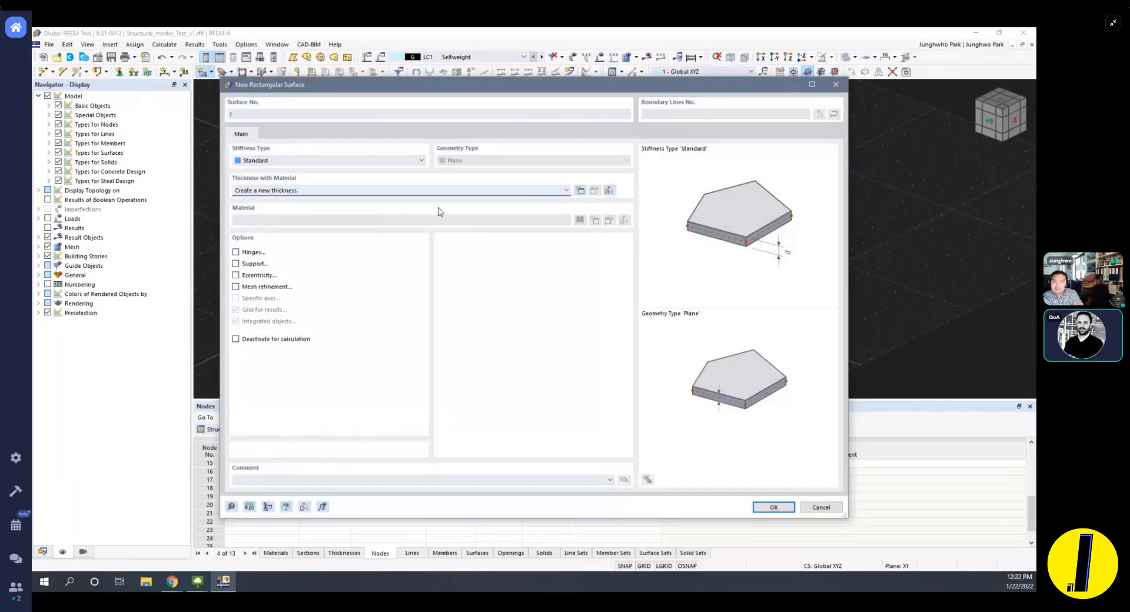
left_click(581, 190)
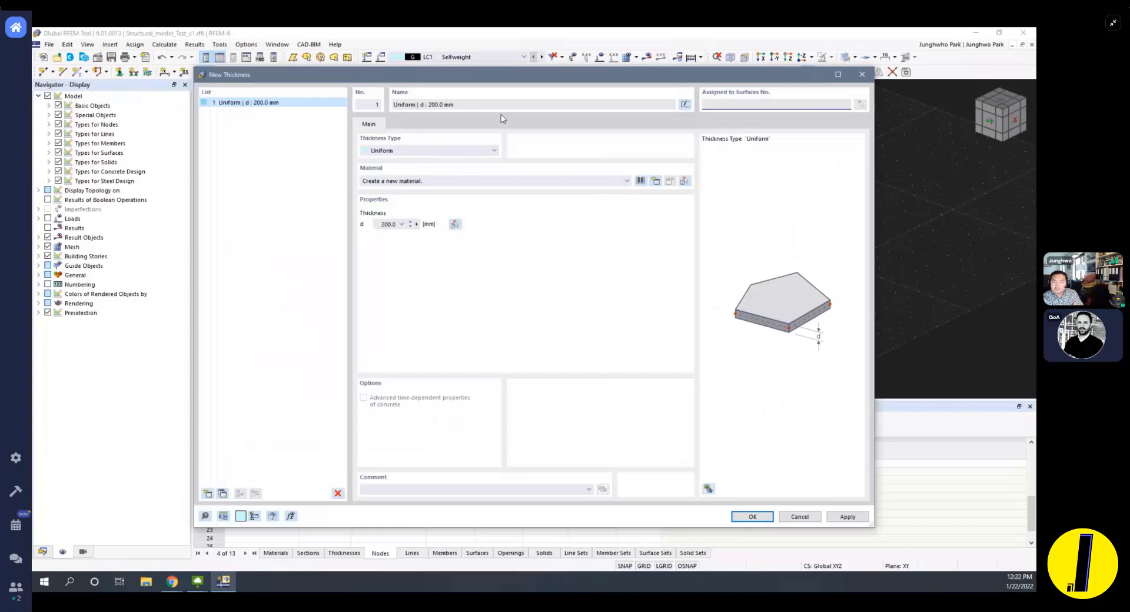
left_click(753, 518)
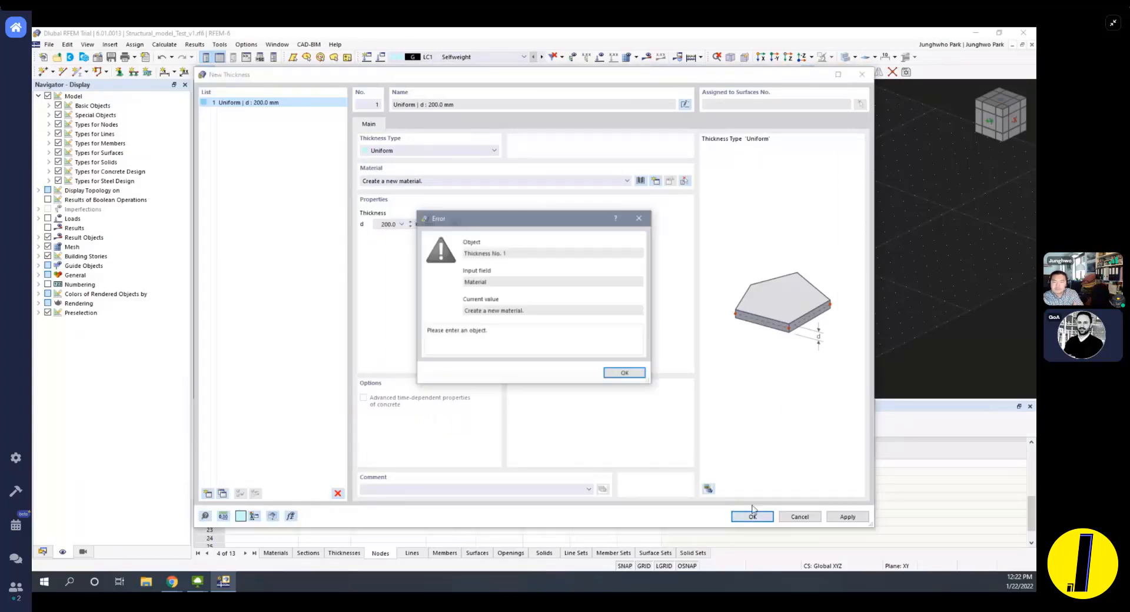
left_click(626, 373)
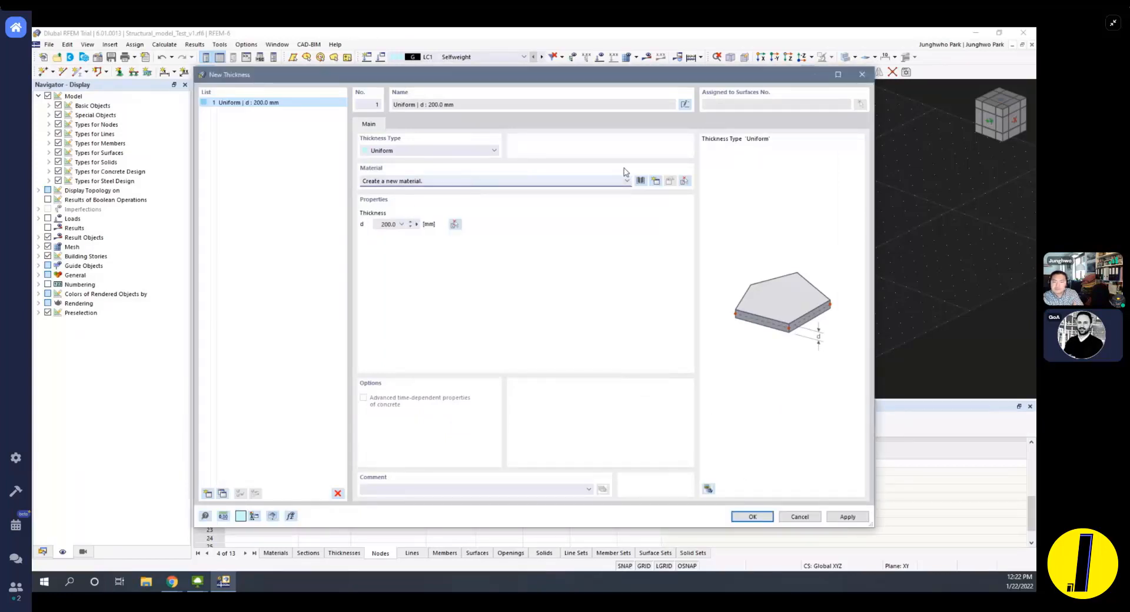
Create concrete C30/37 from the EN 1992-1-1 material library and use it as the material of the new thickness.
left_click(656, 182)
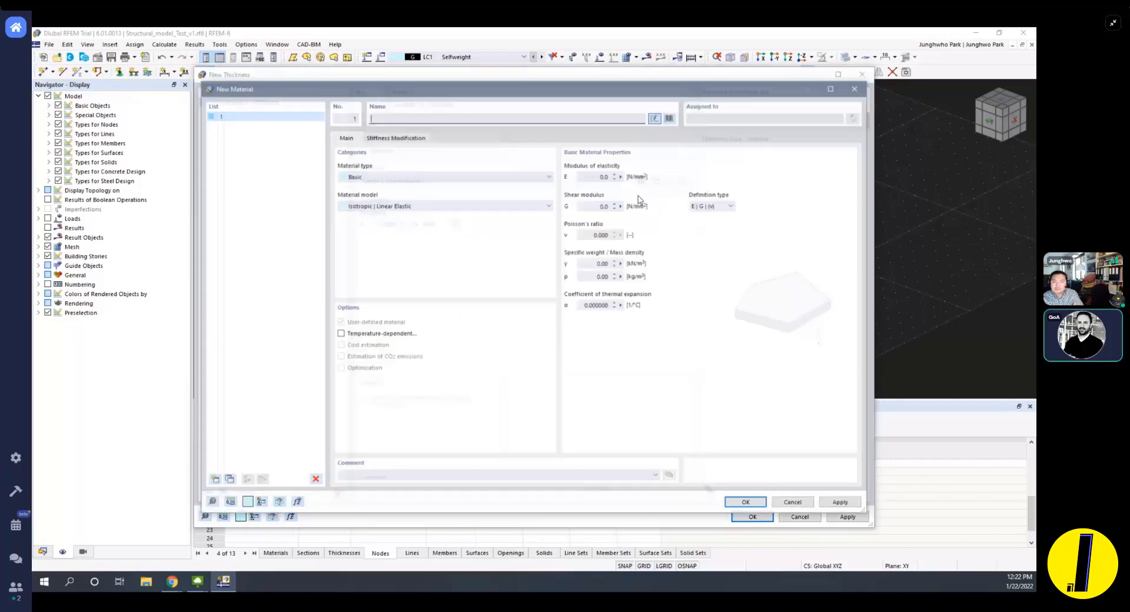
left_click(669, 117)
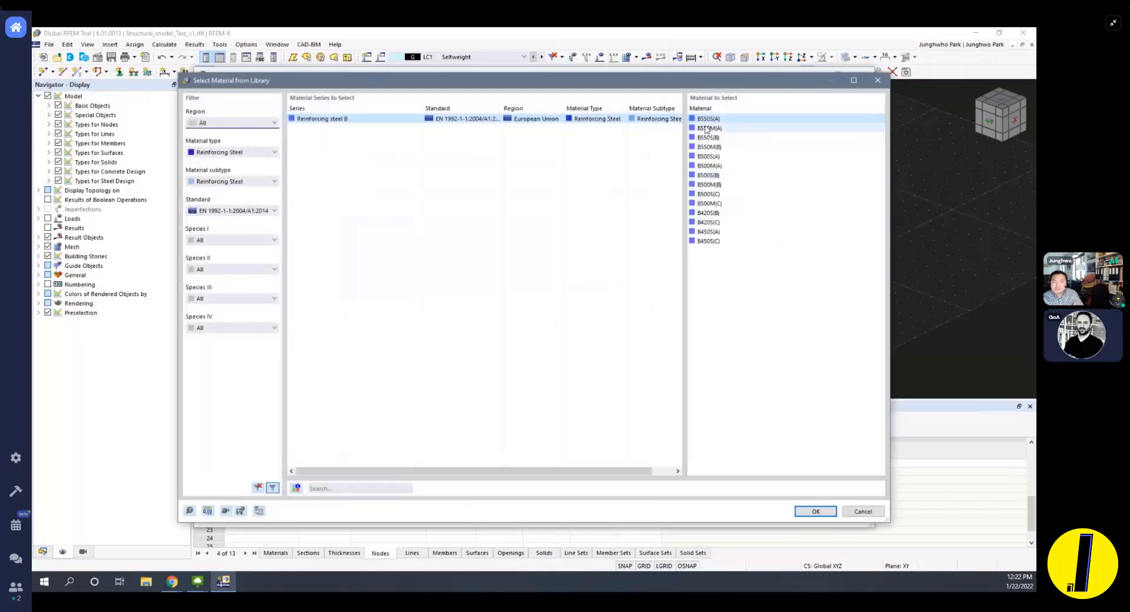
left_click(237, 154)
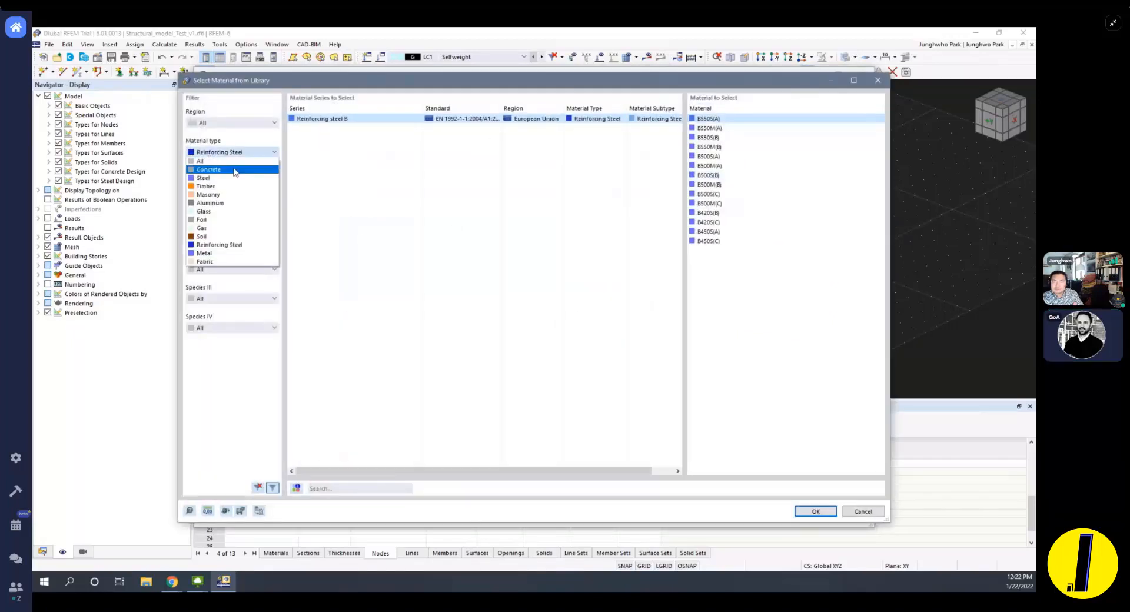
left_click(230, 168)
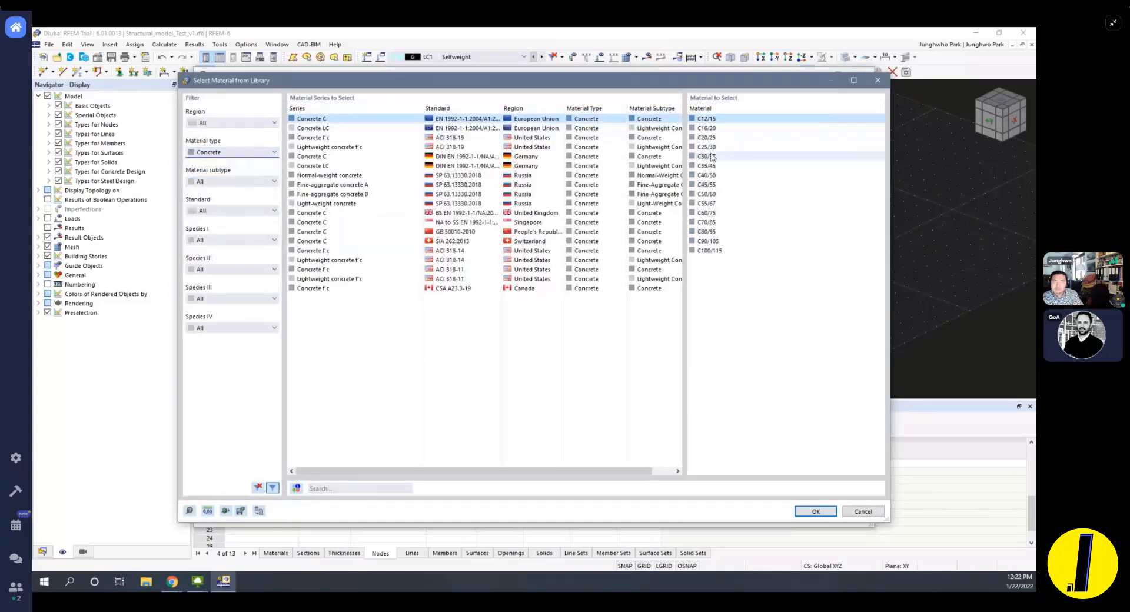
left_click(759, 156)
left_click(812, 511)
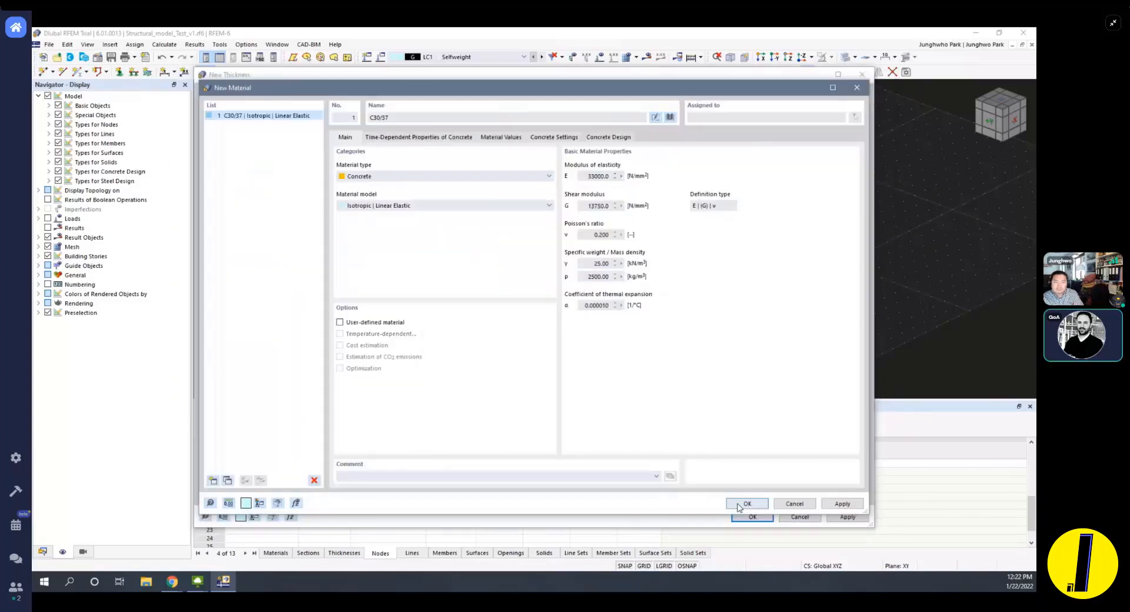
left_click(745, 506)
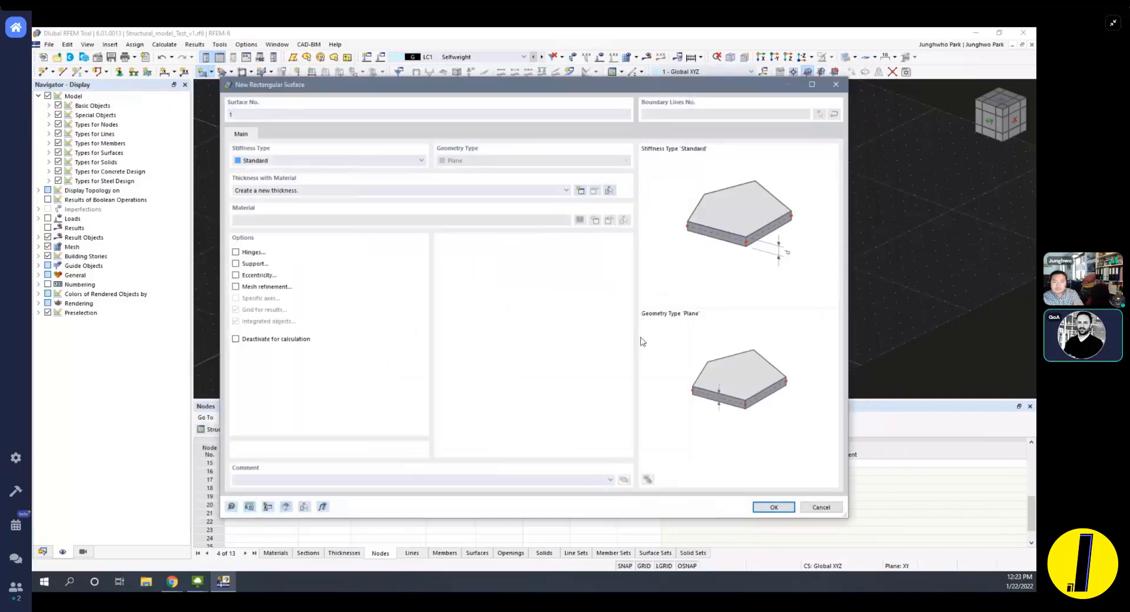
Draw three rectangular surfaces on the work plane with the defined thickness, the first about 6 by 4 m.
left_click(764, 498)
left_click(524, 269)
left_click(557, 319)
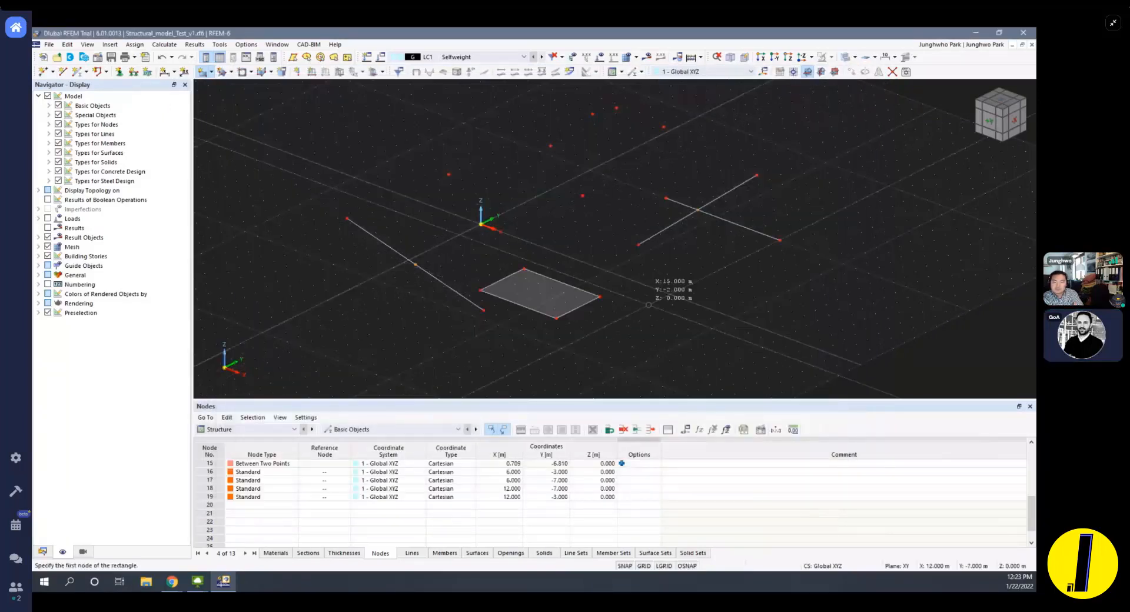
left_click(654, 335)
left_click(683, 257)
left_click(669, 285)
key("Escape")
Review the first rectangular surface's properties, and assign a new uniform 300 mm thickness of C30/37 to the third surface.
double_click(537, 296)
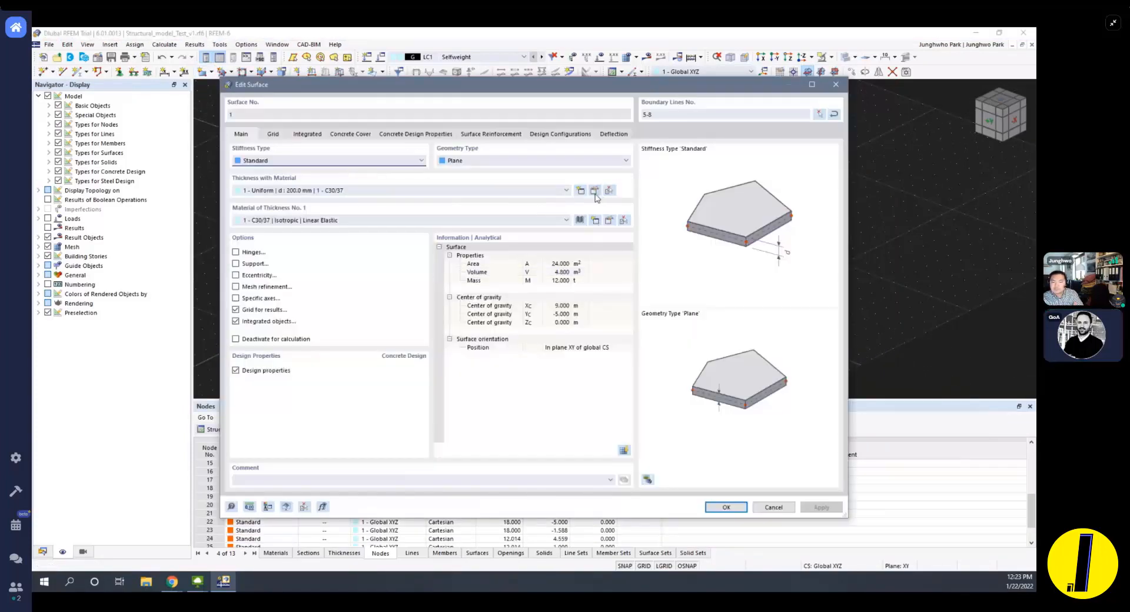
key("Escape")
double_click(668, 272)
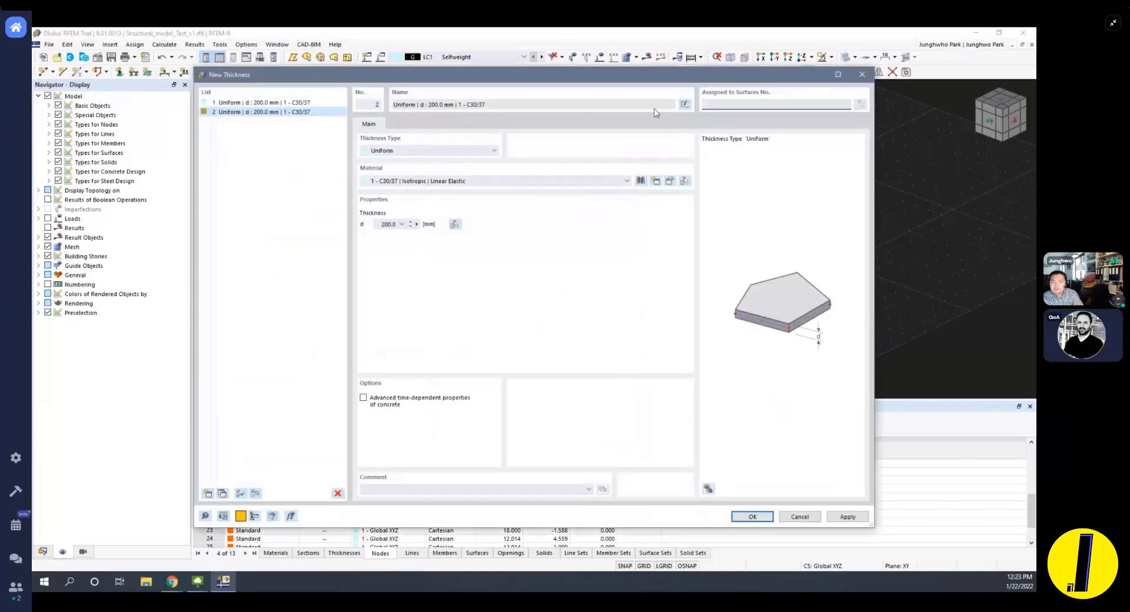
double_click(386, 224)
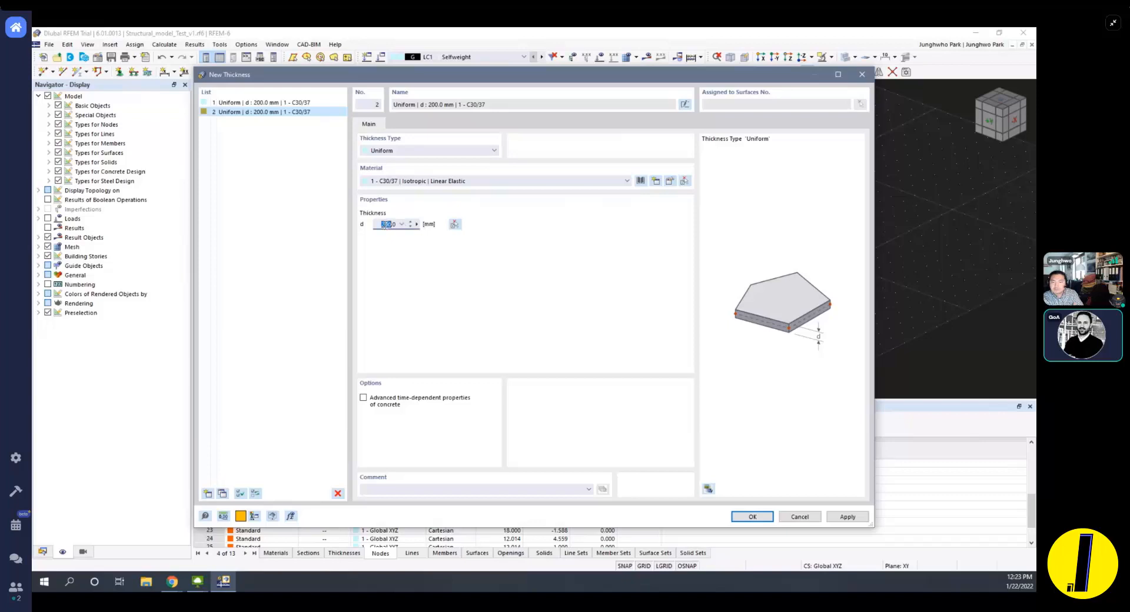
key("Return")
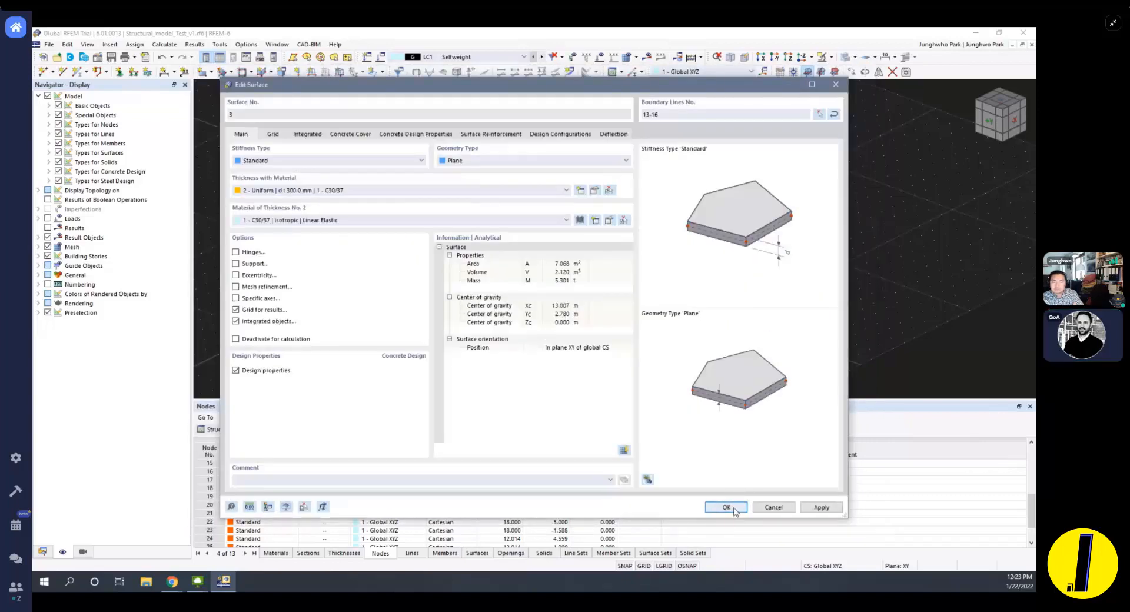
left_click(726, 507)
Assign a new uniform 400 mm thickness of C30/37 to the second rectangular surface.
double_click(660, 312)
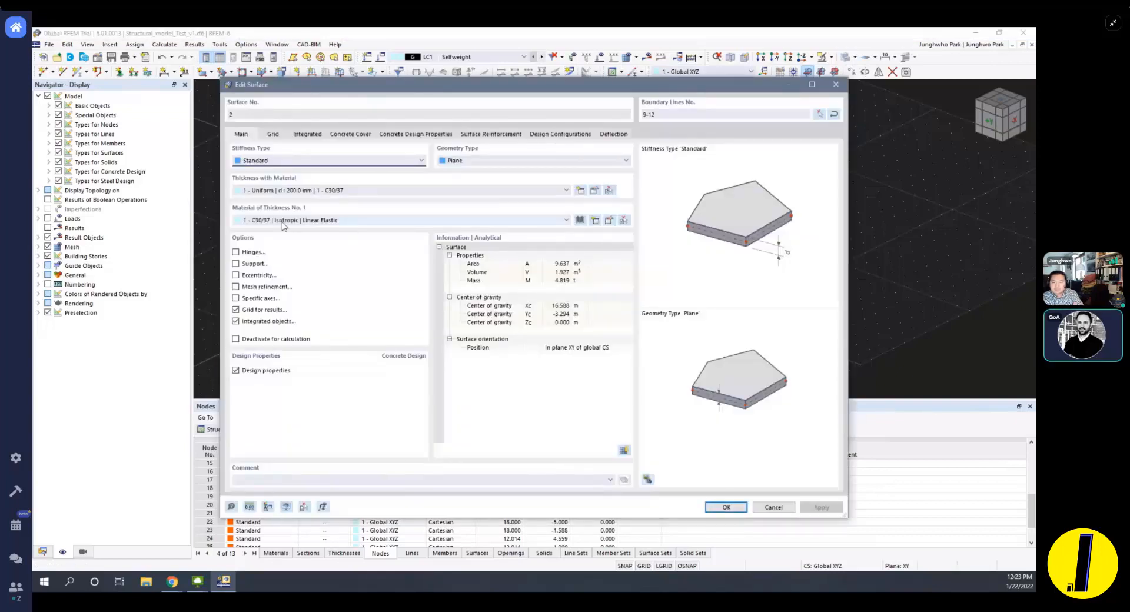
left_click(581, 191)
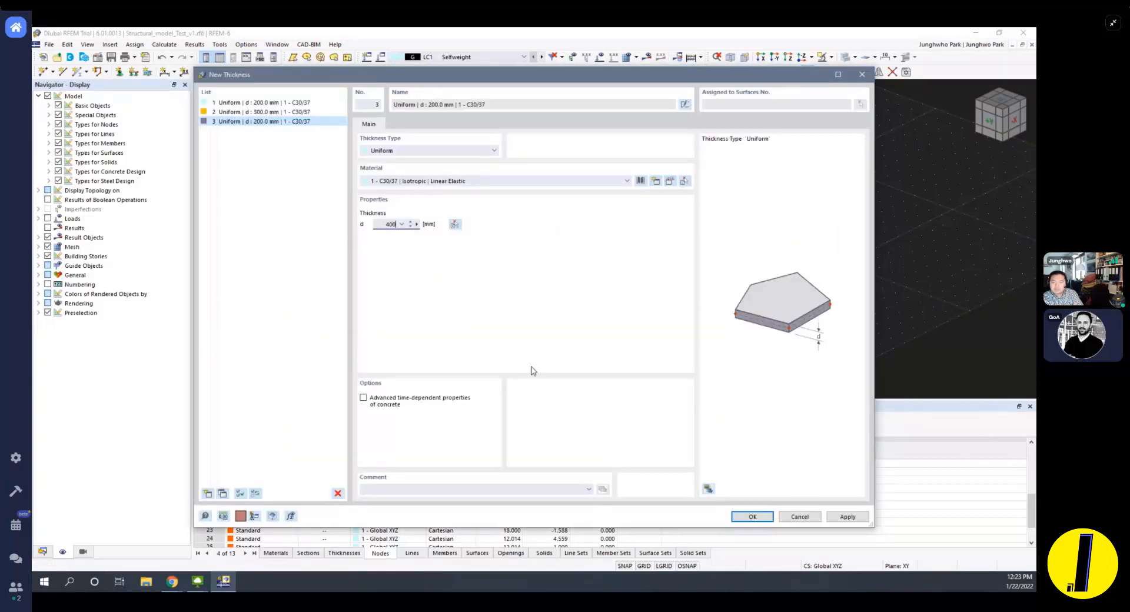
type("400")
key("Return")
left_click(721, 506)
left_click(592, 274)
scroll(594, 259, "down", 3)
scroll(602, 278, "up", 3)
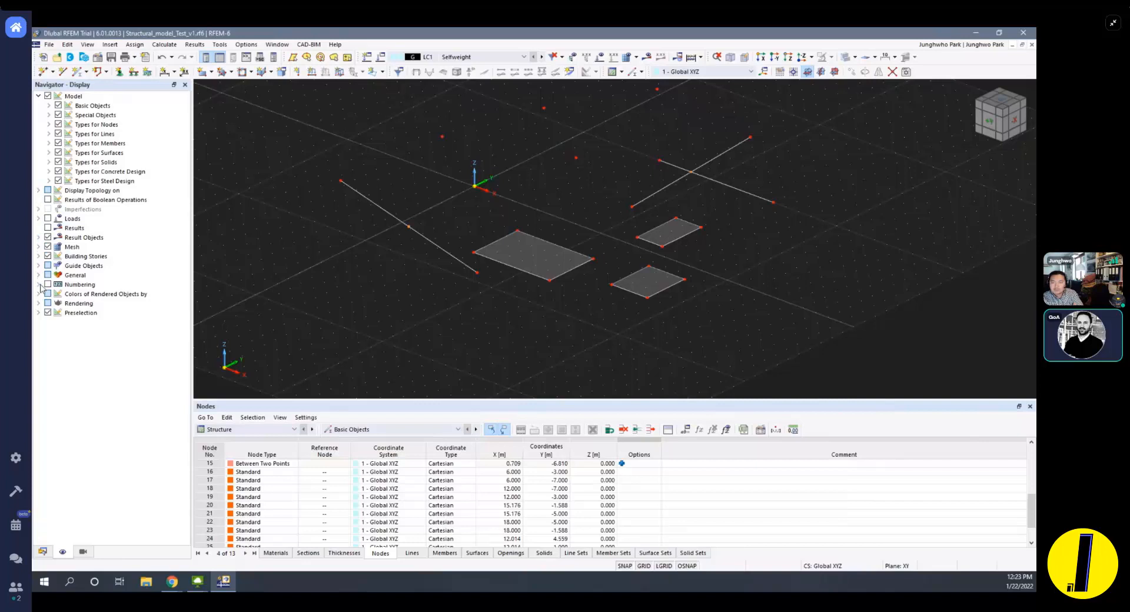
Expand the Display navigator's remaining categories, including topology, building stories, guide objects, general, numbering, rendering and preselection, to examine their options.
left_click(38, 190)
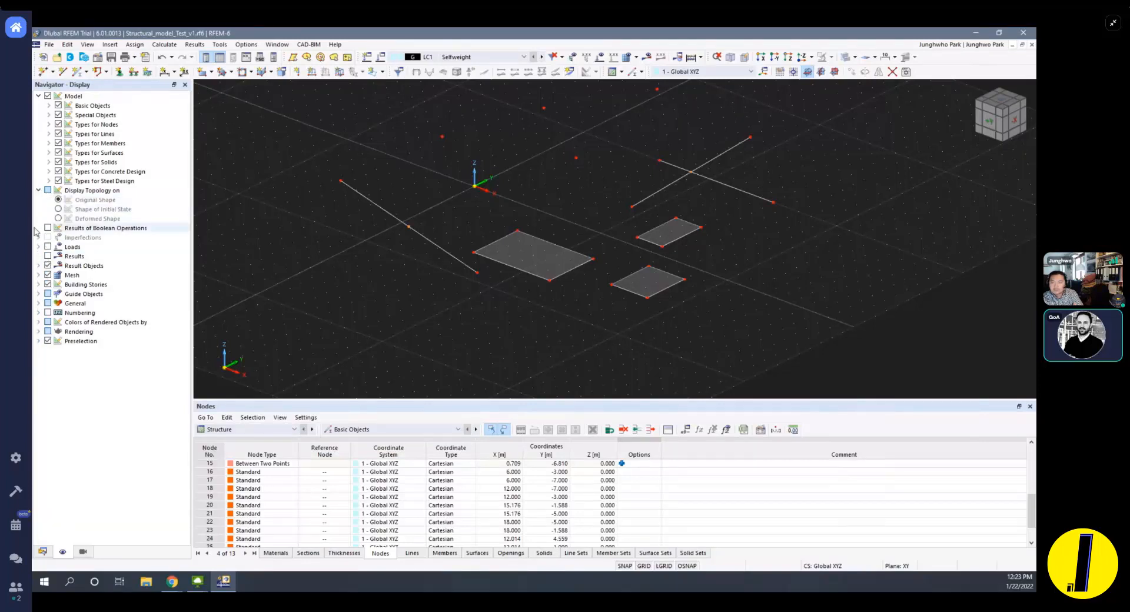
left_click(39, 285)
left_click(39, 312)
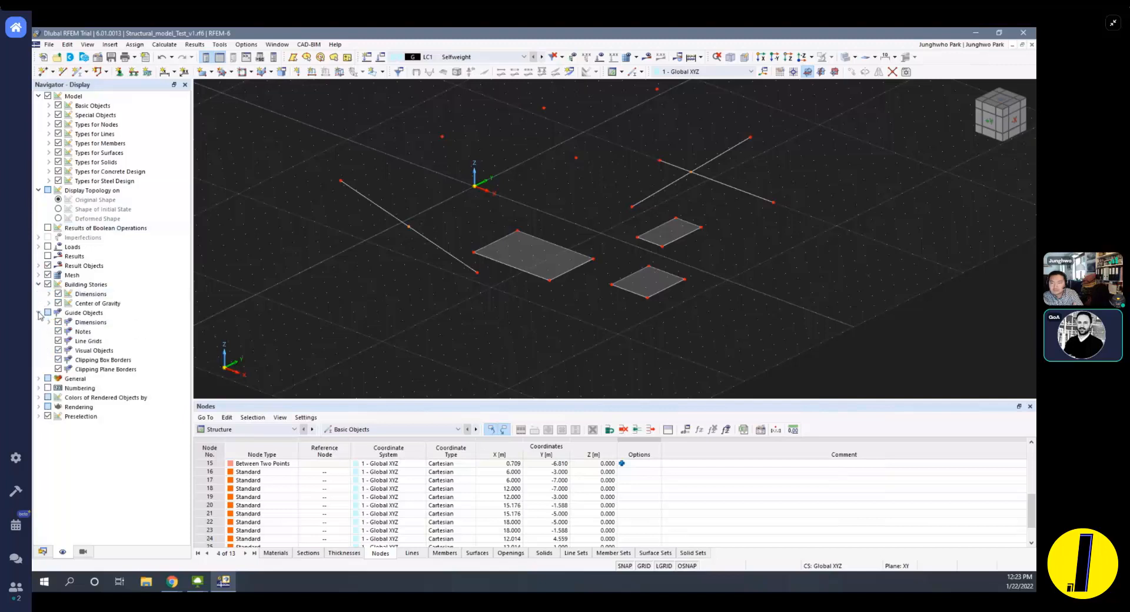
left_click(38, 378)
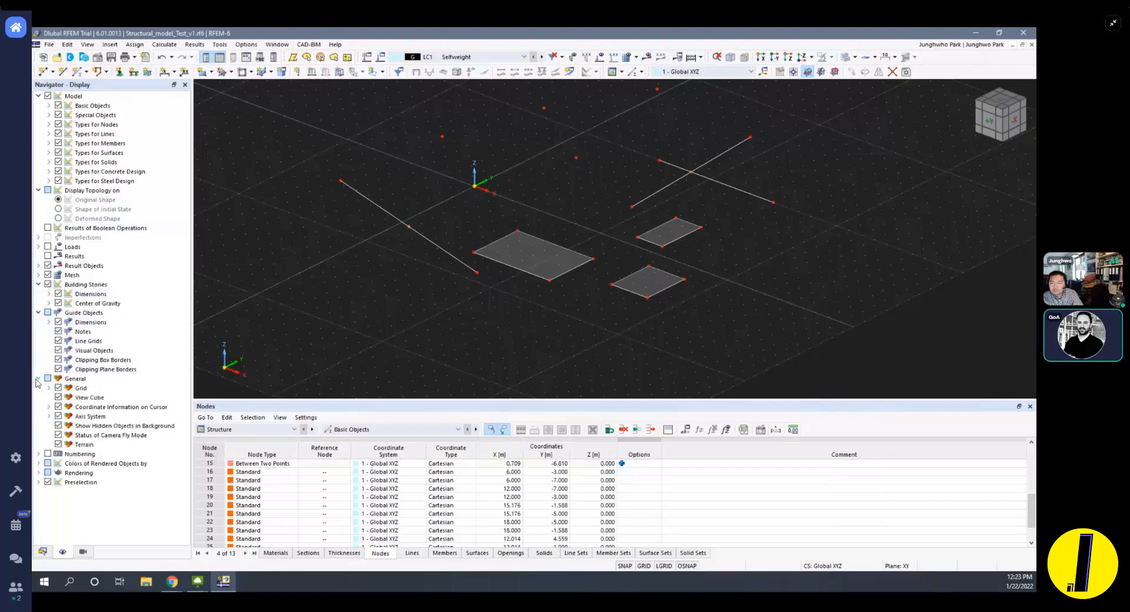
left_click(39, 454)
scroll(39, 474, "down", 5)
left_click(39, 519)
scroll(83, 448, "down", 4)
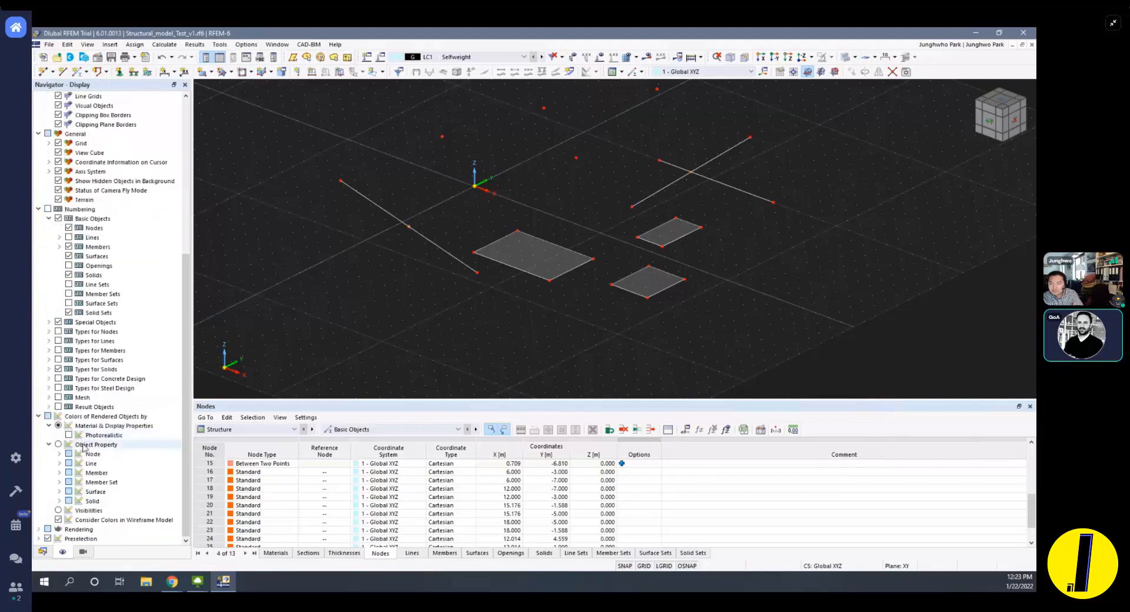
left_click(38, 529)
scroll(39, 533, "down", 2)
left_click(38, 539)
scroll(65, 512, "down", 4)
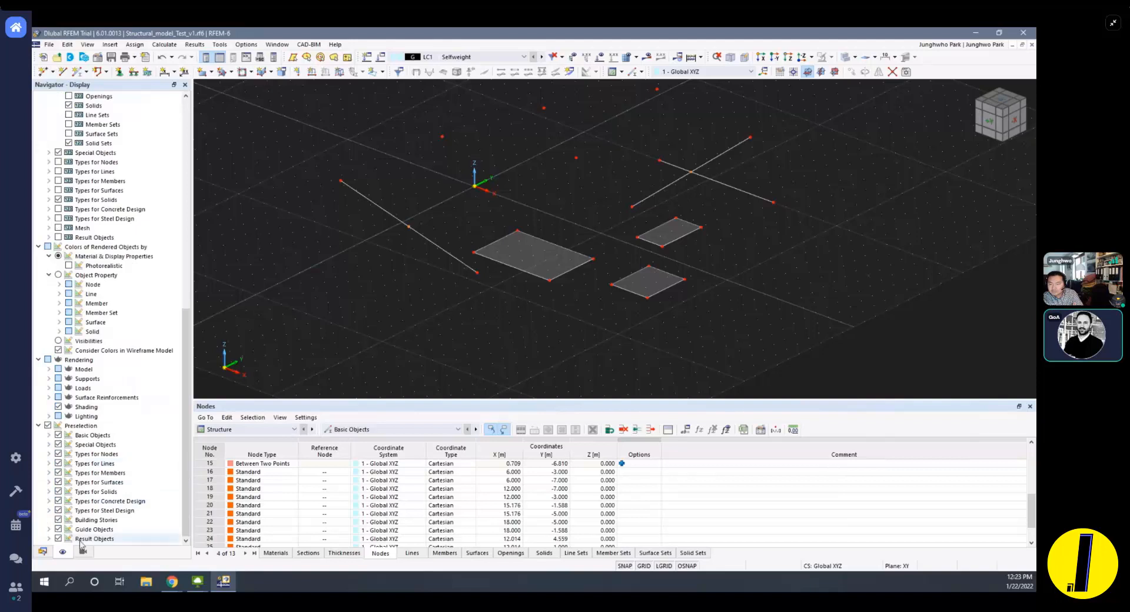
Colour the rendered objects by object property, trying stiffness type for the surfaces and settling on thickness.
scroll(83, 382, "up", 1)
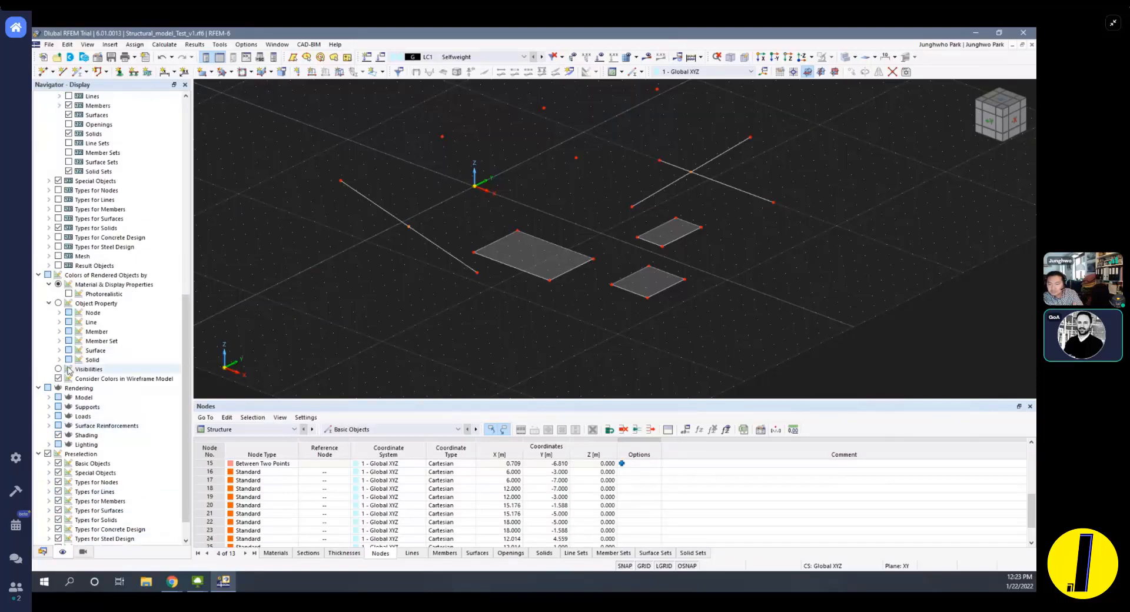
scroll(75, 366, "up", 1)
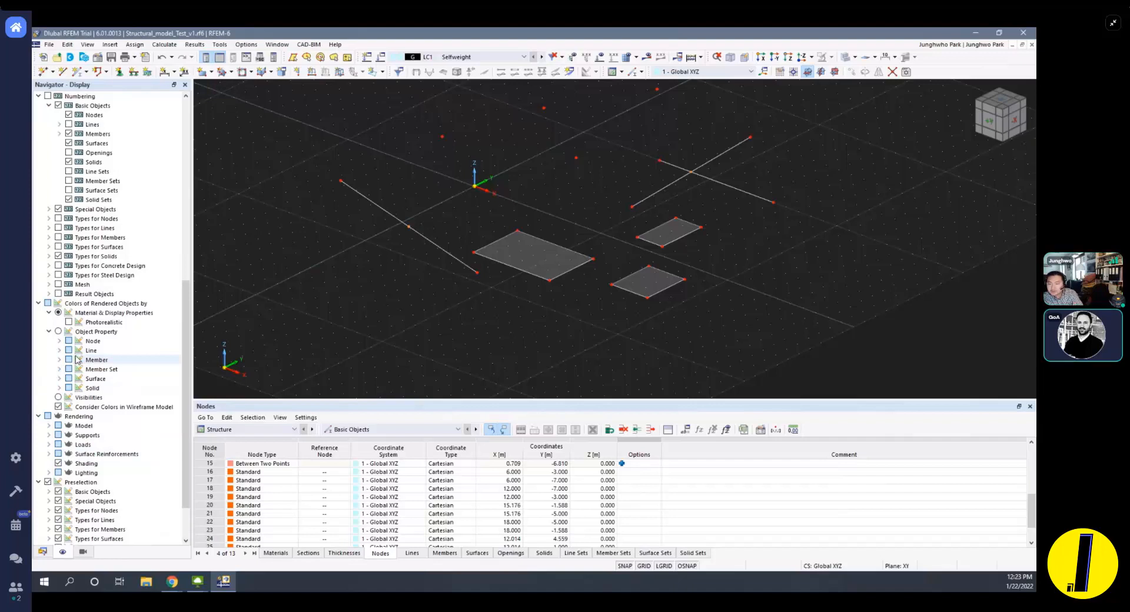
scroll(77, 360, "down", 2)
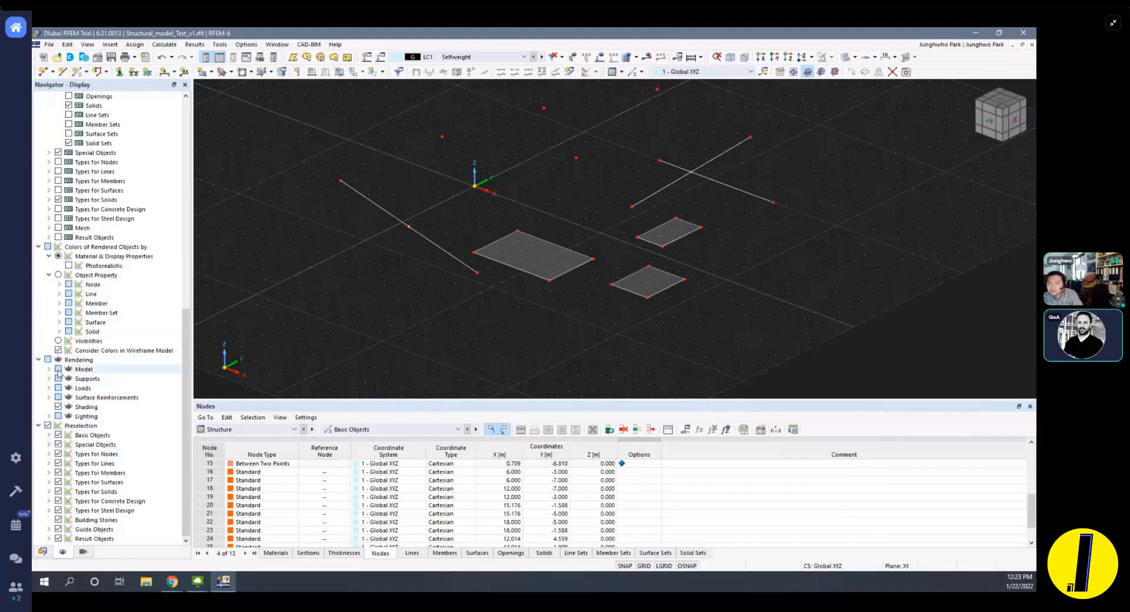
scroll(65, 347, "up", 1)
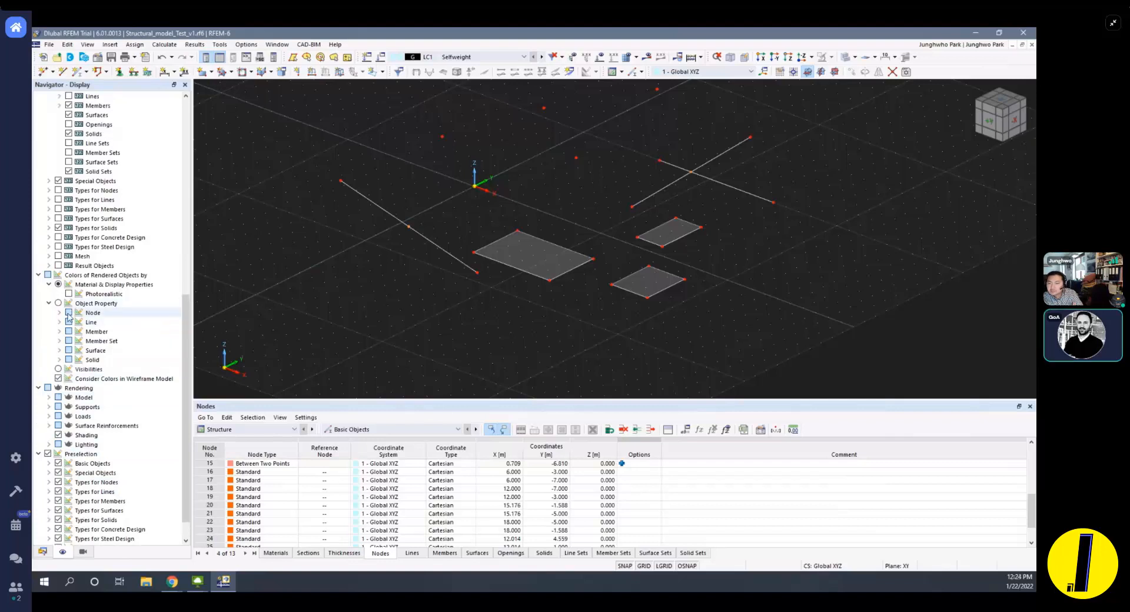
double_click(70, 314)
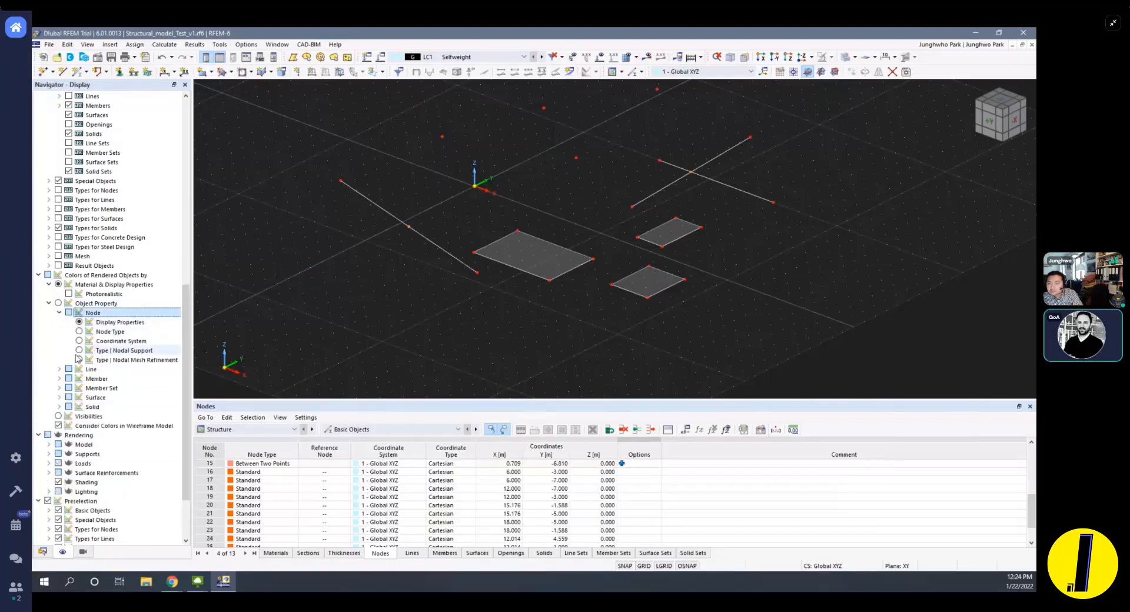
left_click(59, 397)
scroll(76, 400, "down", 3)
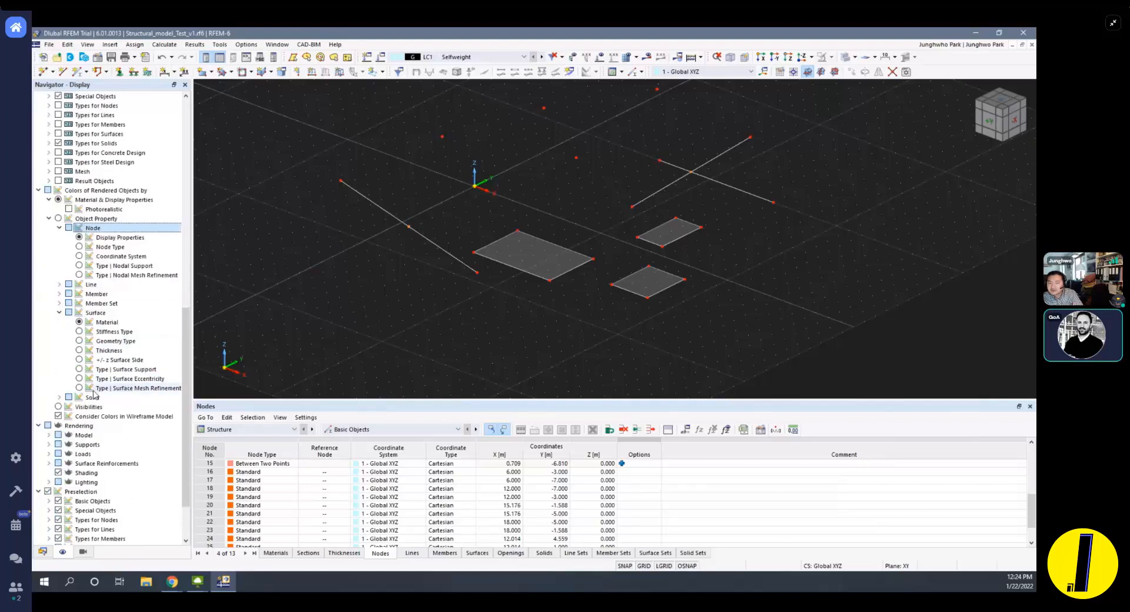
left_click(80, 341)
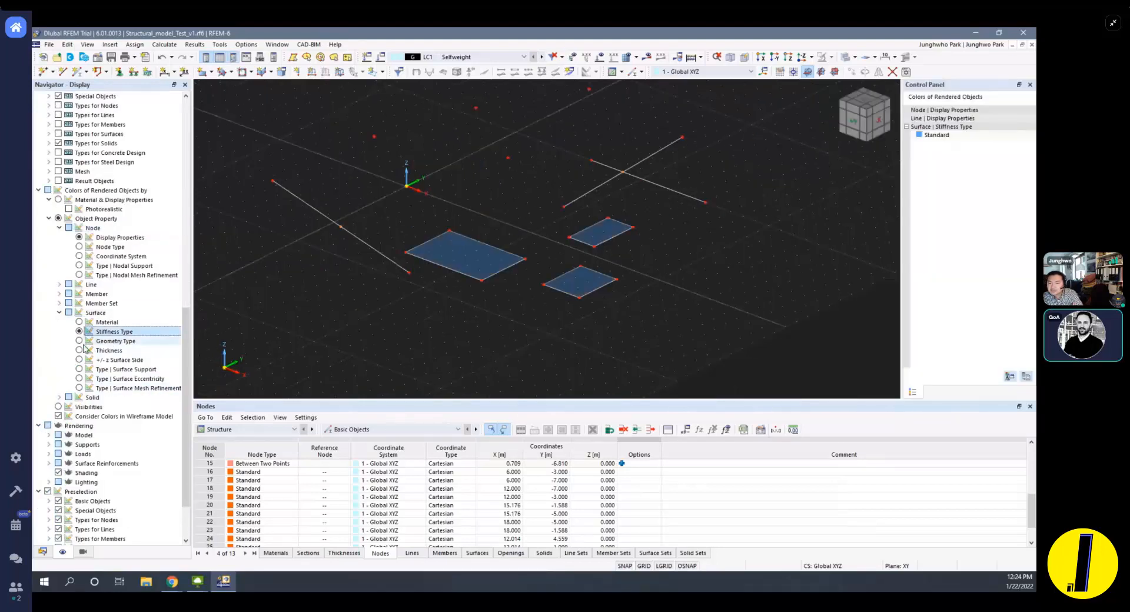
left_click(80, 351)
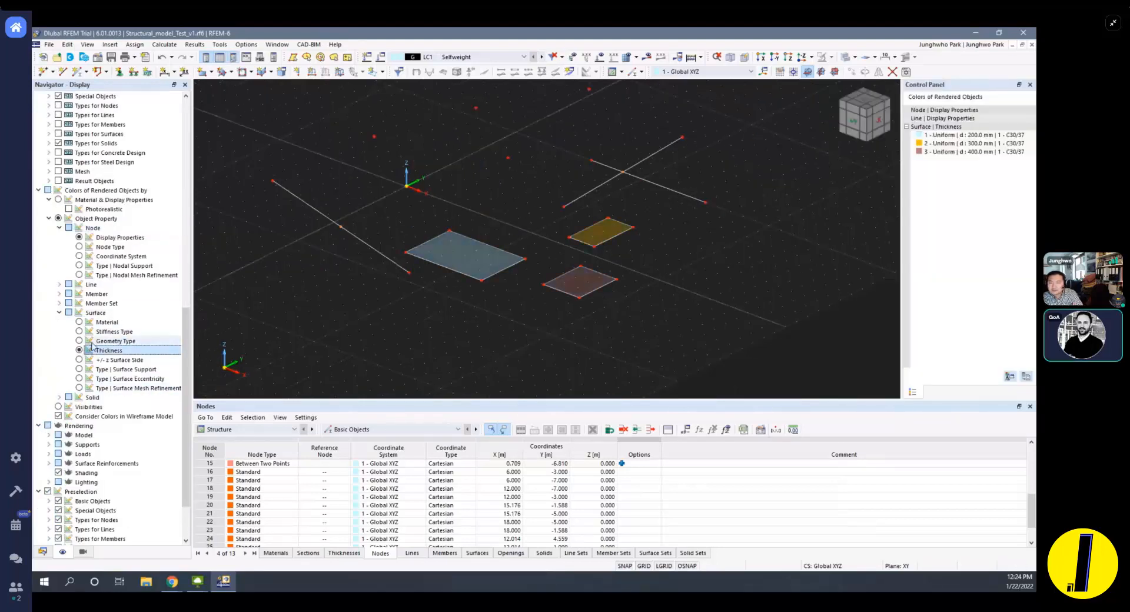
scroll(108, 384, "up", 1)
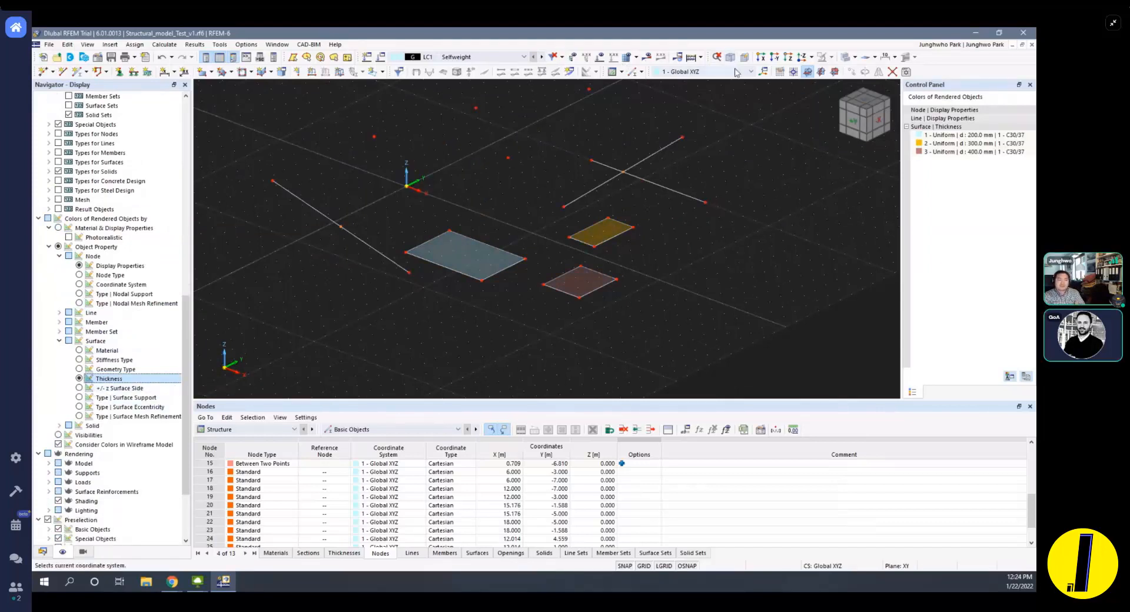
Compare the surfaces in solid and wireframe display, and return to the transparent model.
left_click(855, 57)
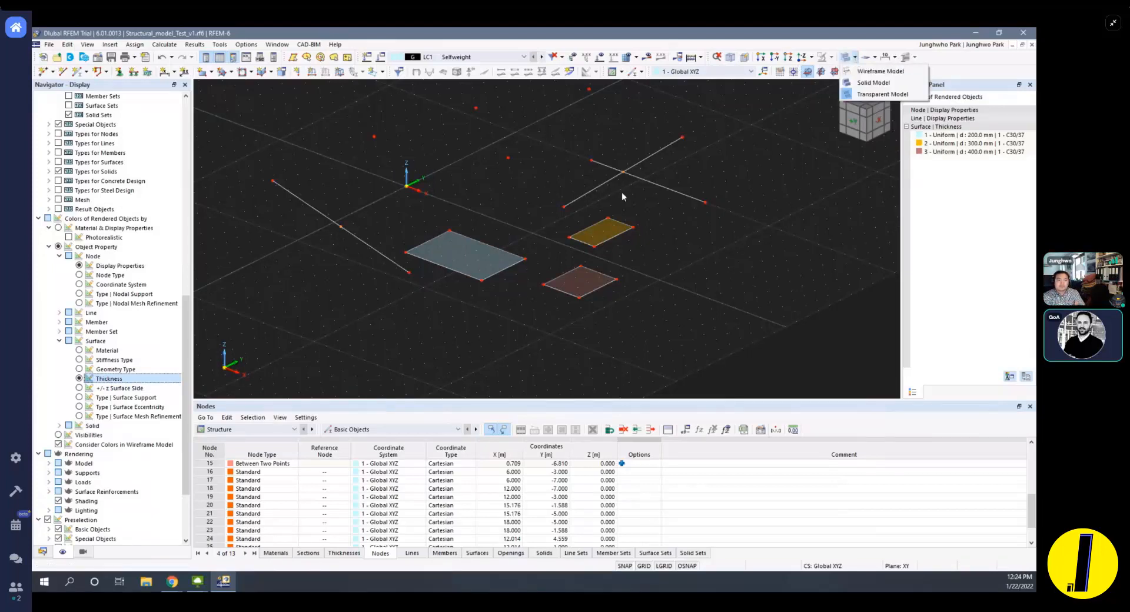
left_click(517, 245)
scroll(564, 265, "up", 3)
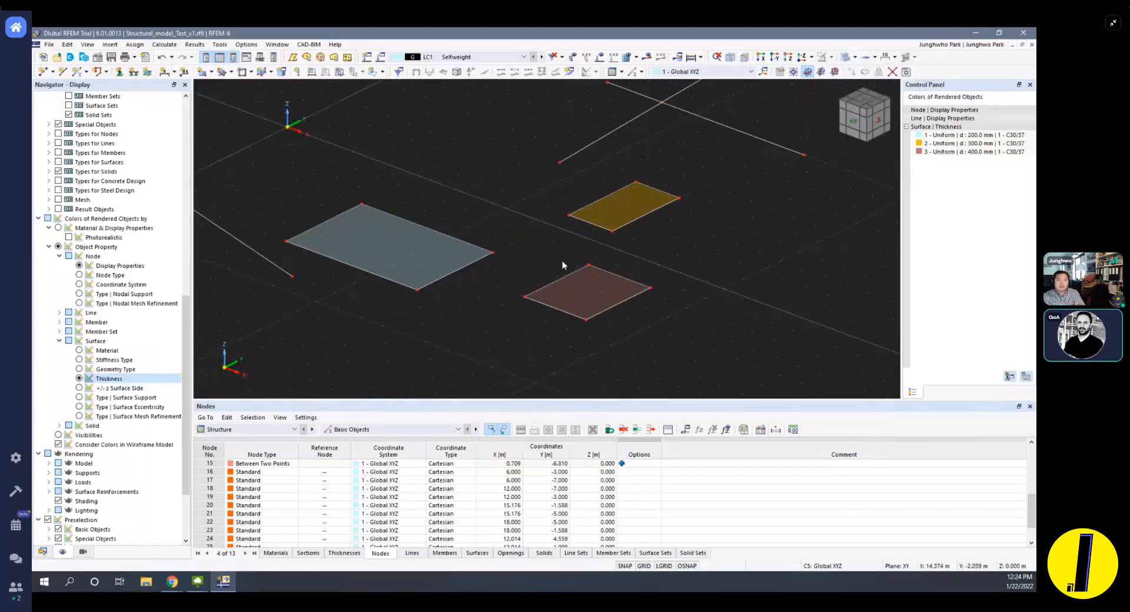
middle_click_drag(562, 266, 594, 270)
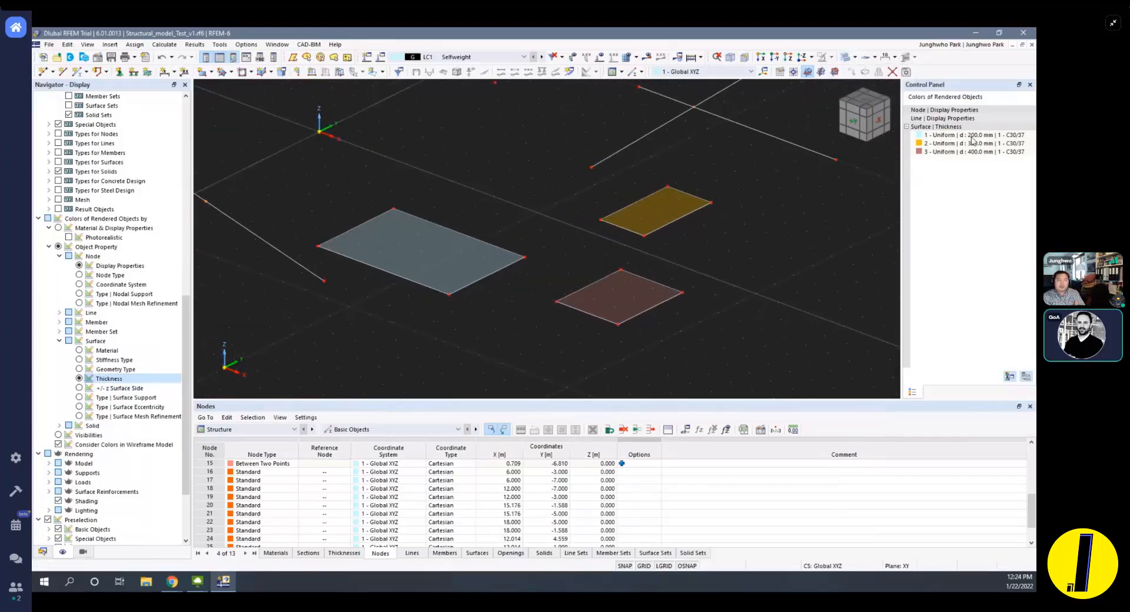
left_click(855, 57)
left_click(873, 84)
middle_click_drag(661, 252, 680, 292)
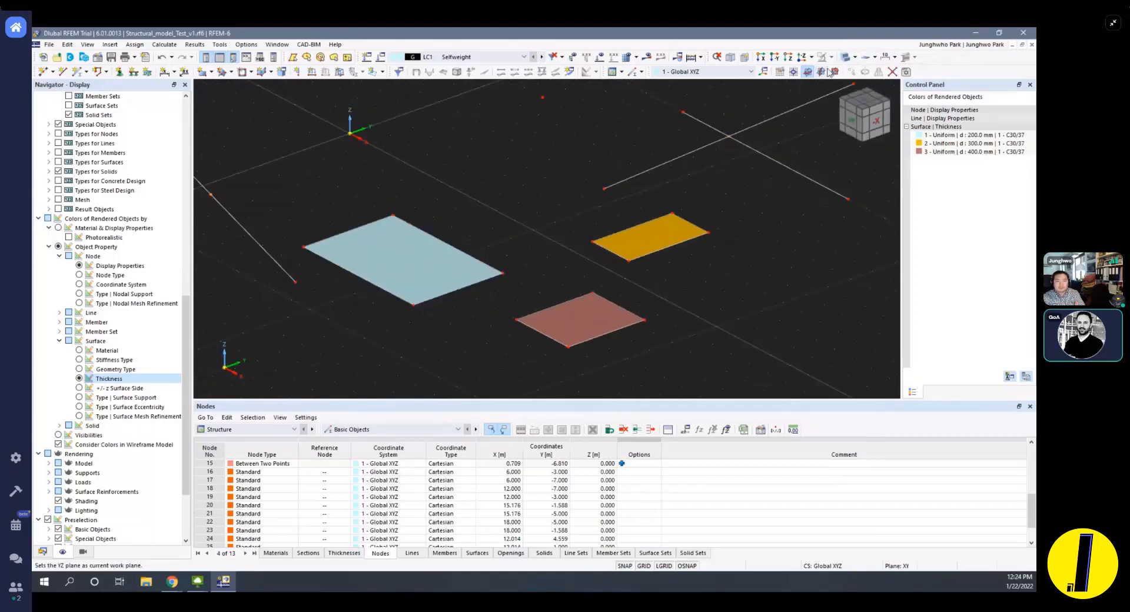
left_click(854, 57)
left_click(858, 73)
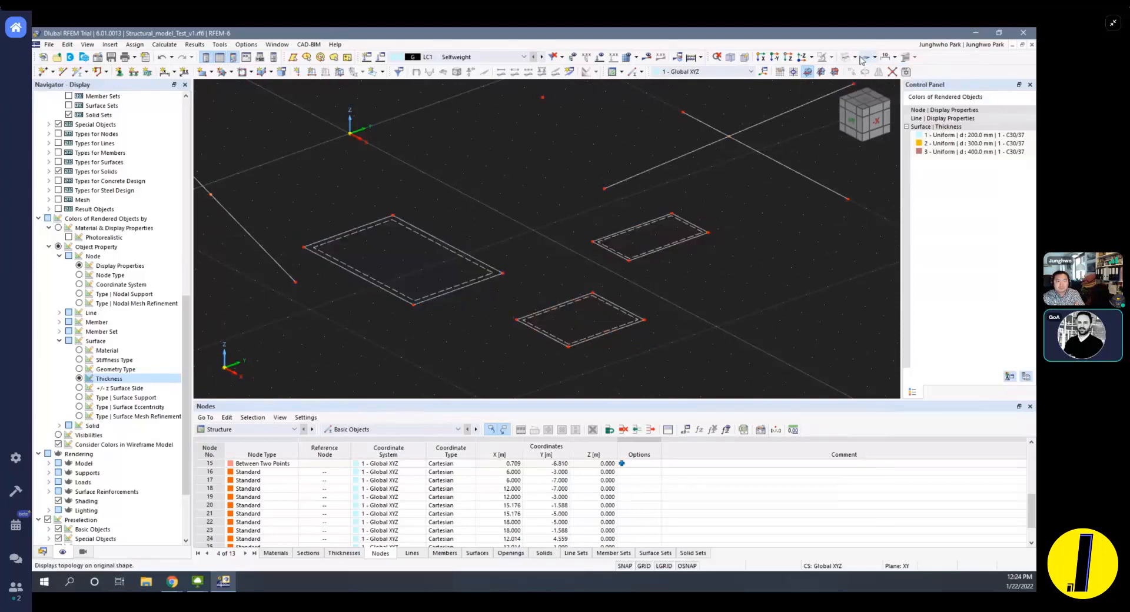
left_click(854, 57)
left_click(873, 83)
left_click(855, 57)
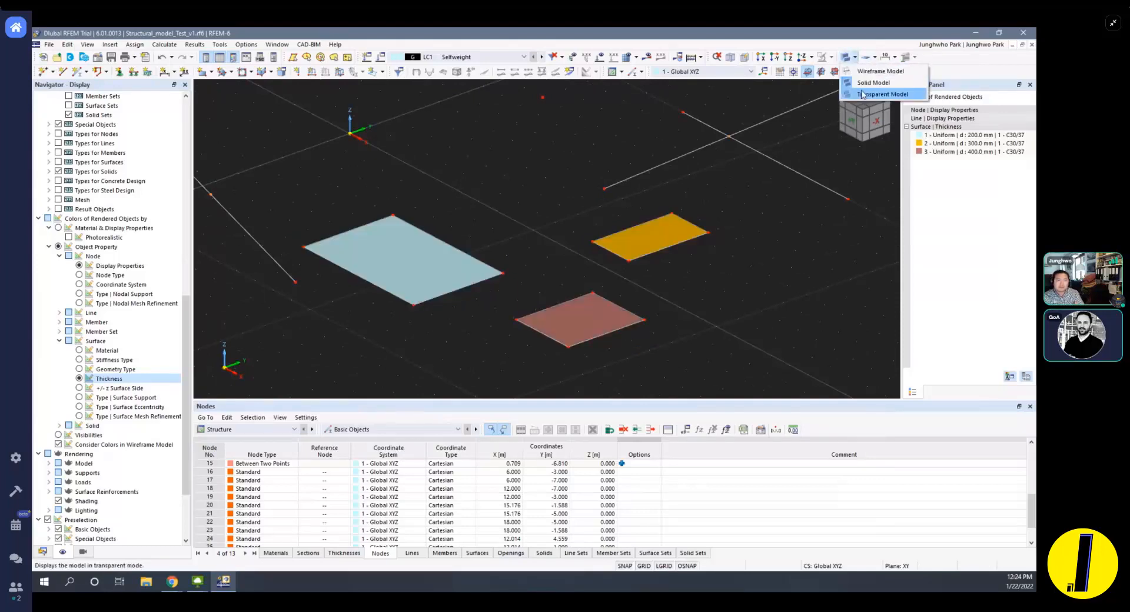
left_click(855, 94)
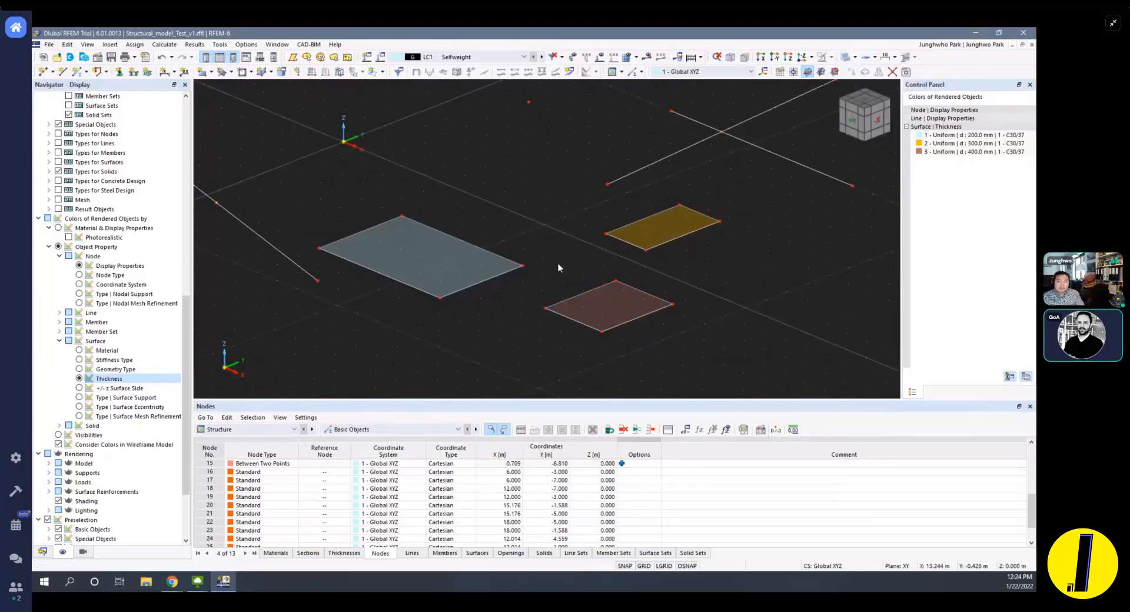
Switch the display of the grid and of the view cube off and on again to check their effect.
scroll(559, 265, "down", 2)
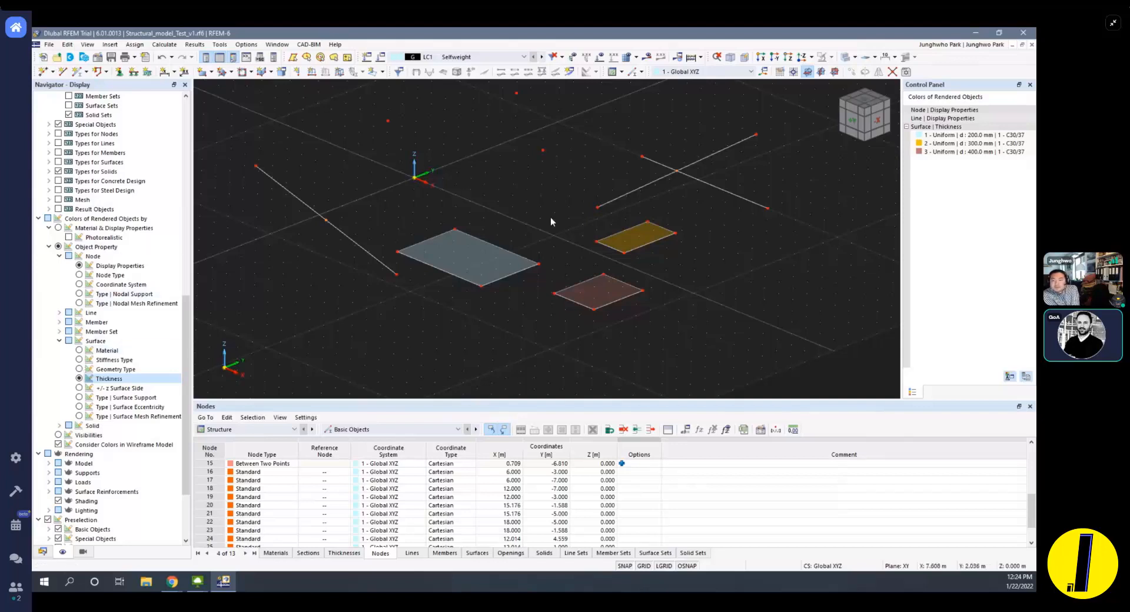
middle_click_drag(550, 216, 617, 225)
scroll(617, 225, "down", 1)
scroll(152, 235, "down", 2)
scroll(93, 288, "up", 18)
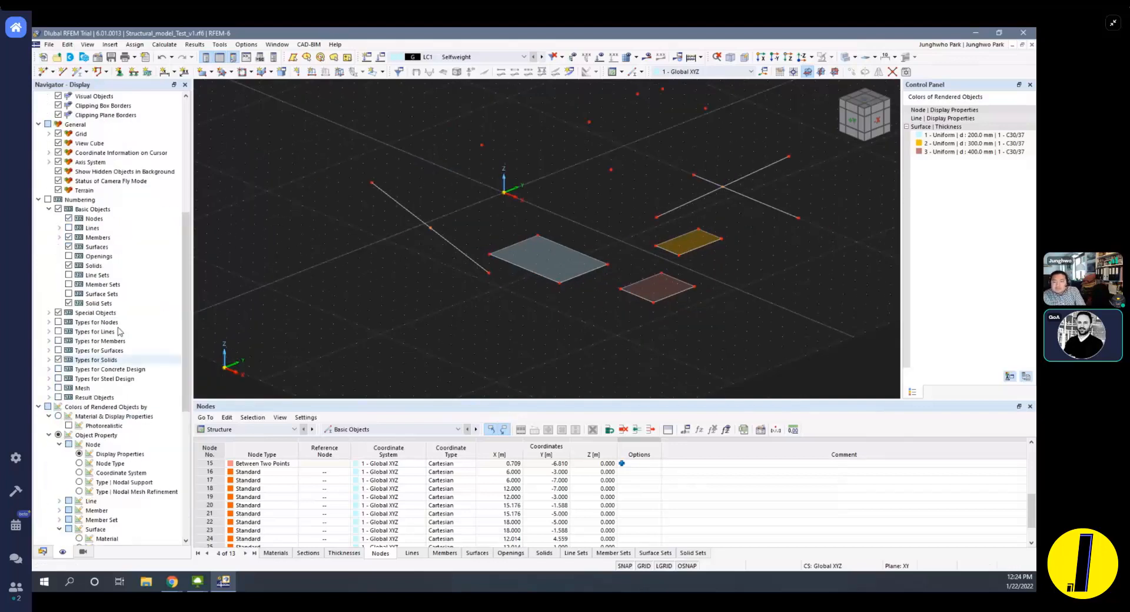
scroll(92, 288, "down", 7)
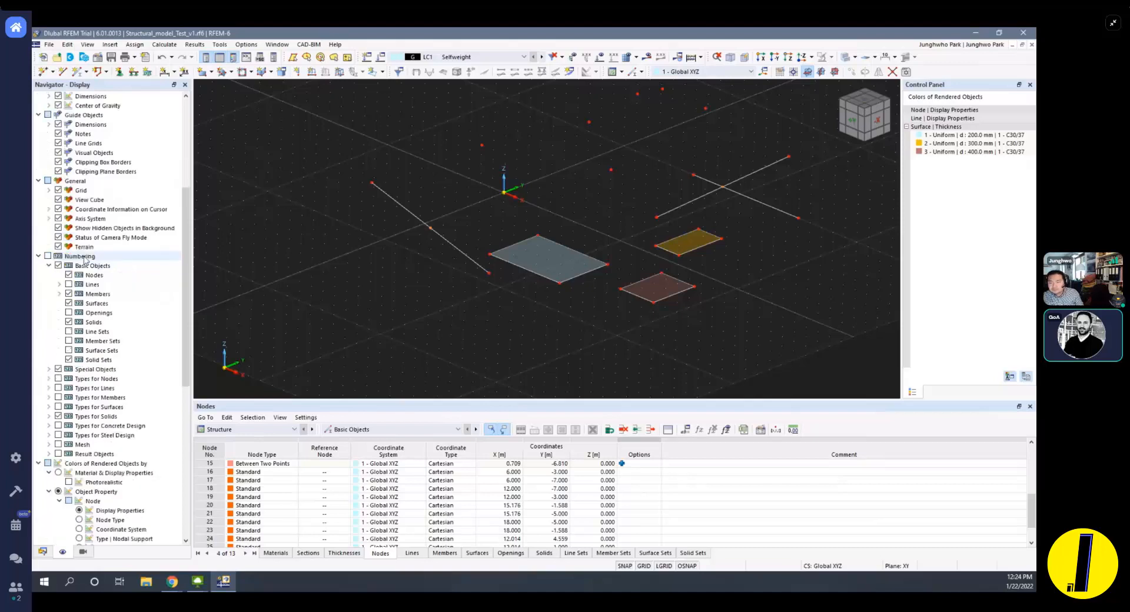
left_click(58, 191)
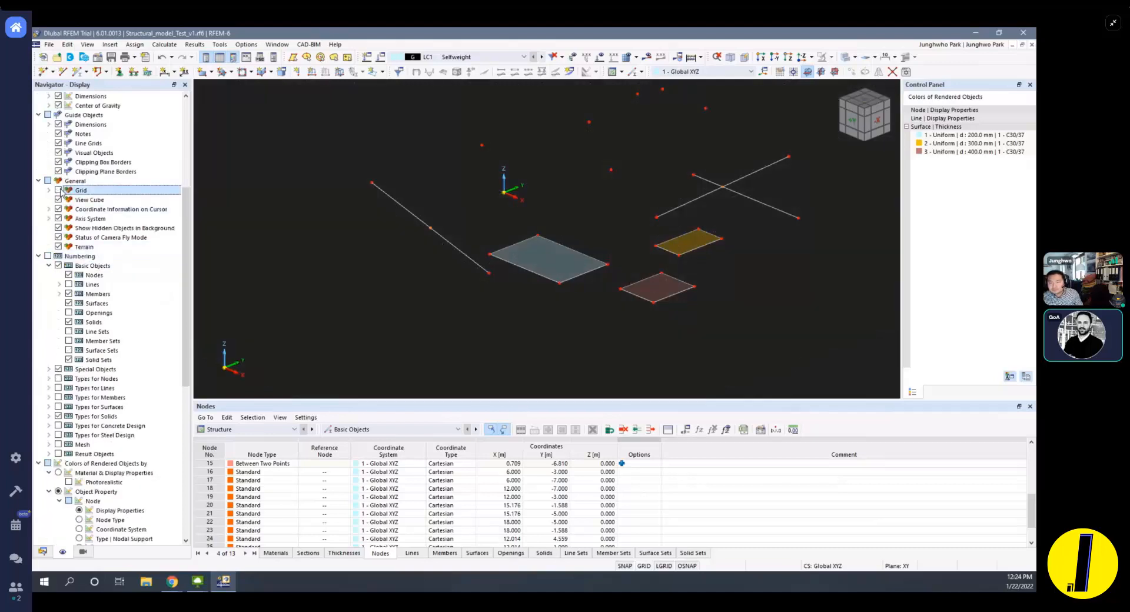
left_click(60, 190)
left_click(59, 199)
left_click(59, 199)
Toggle the axis system display off and on, and check its global and user-defined coordinate system options.
left_click(59, 219)
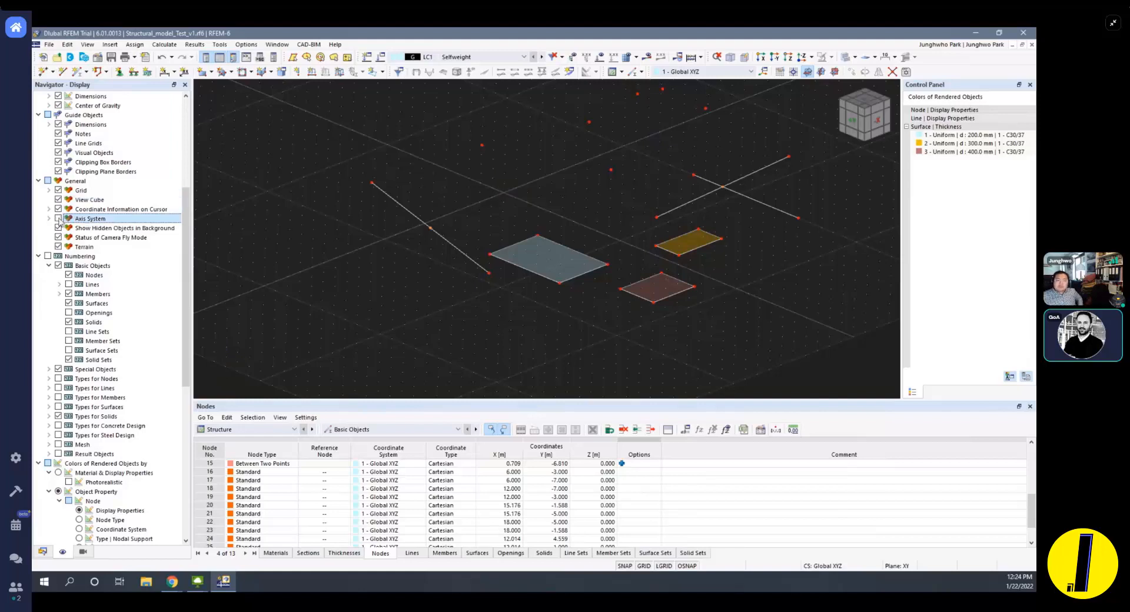
left_click(58, 219)
left_click(49, 219)
left_click(69, 228)
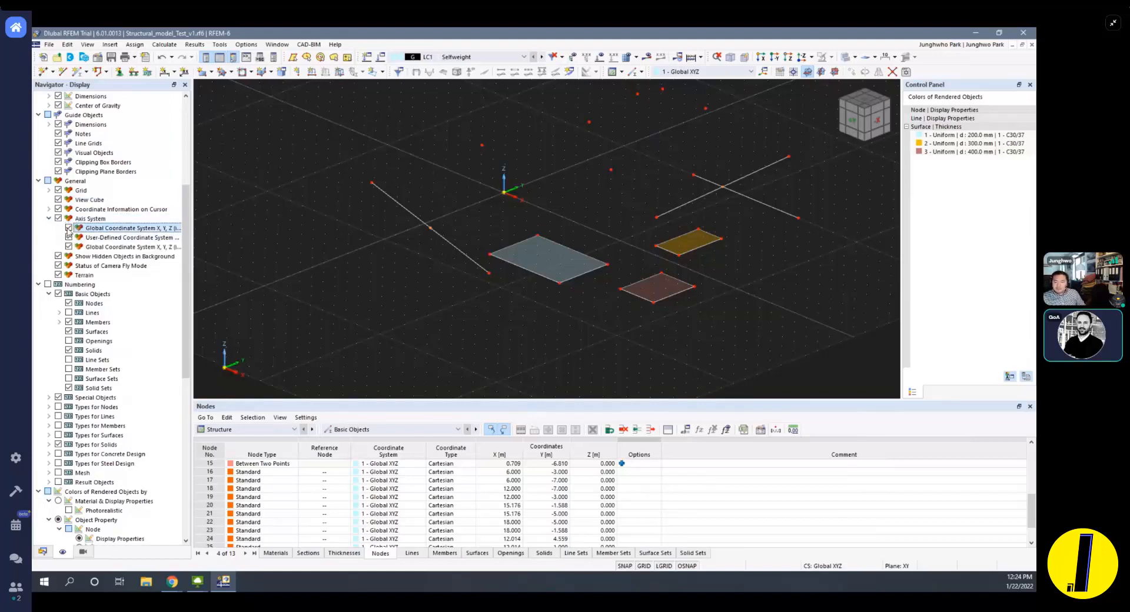
left_click(69, 238)
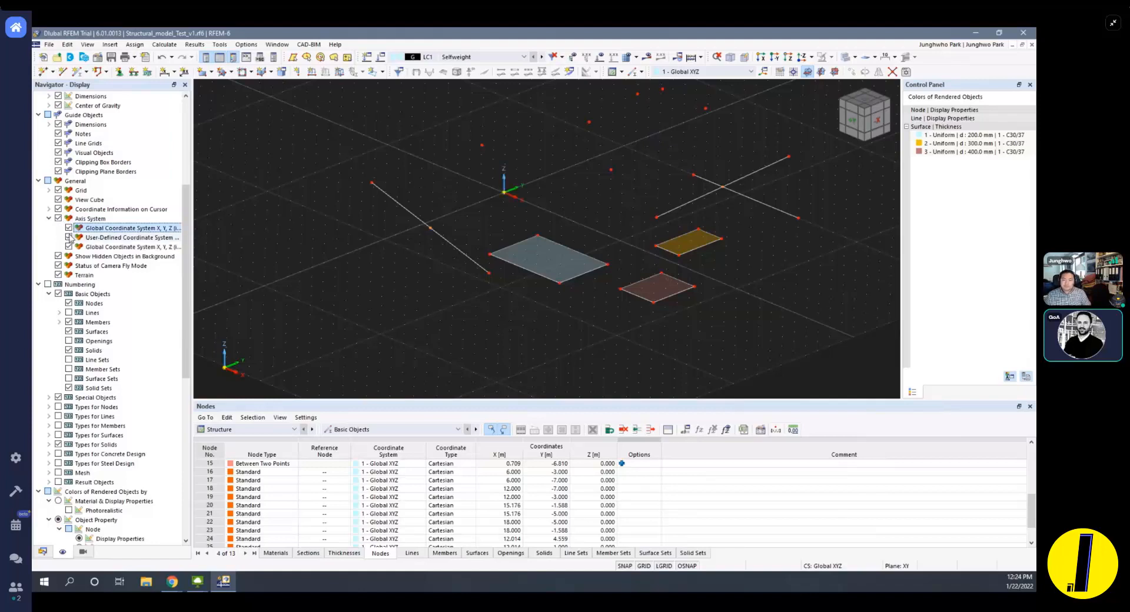
scroll(380, 265, "down", 3)
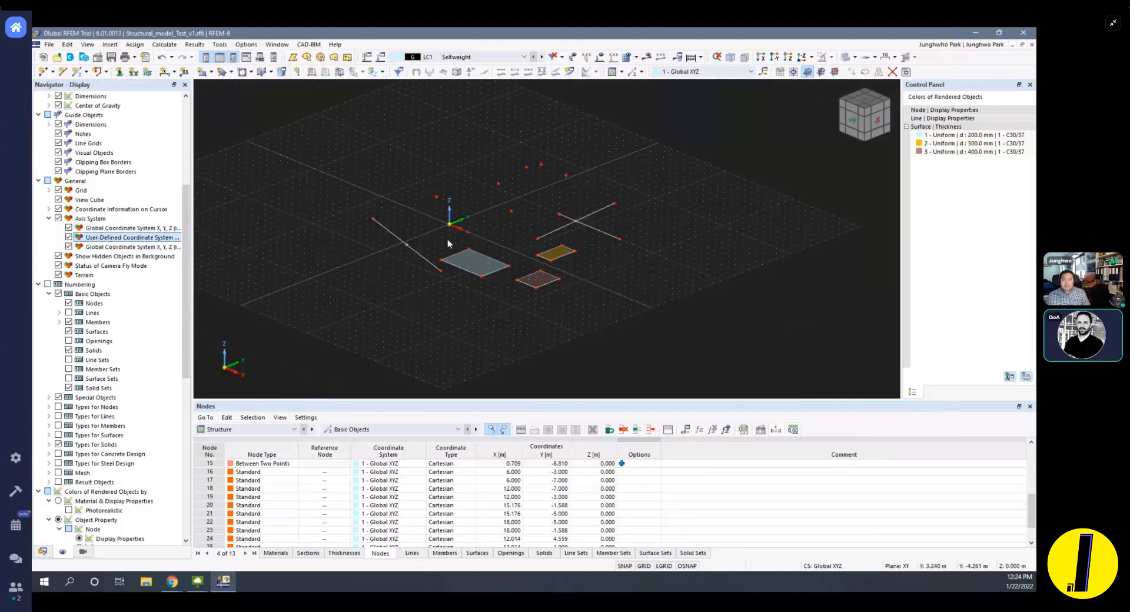
middle_click_drag(419, 225, 421, 223)
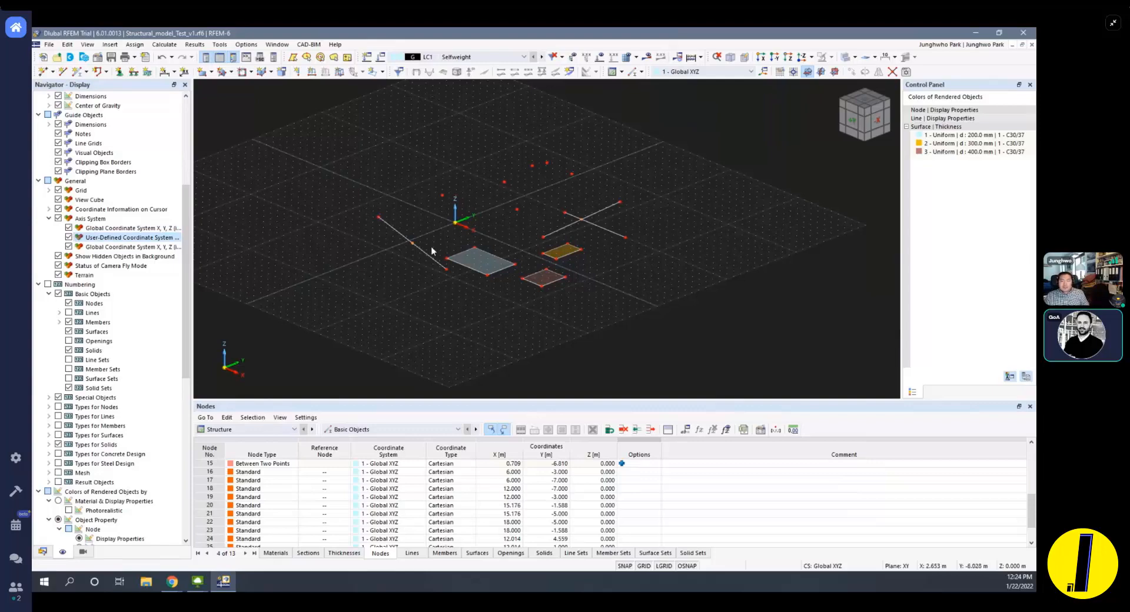
scroll(431, 251, "up", 2)
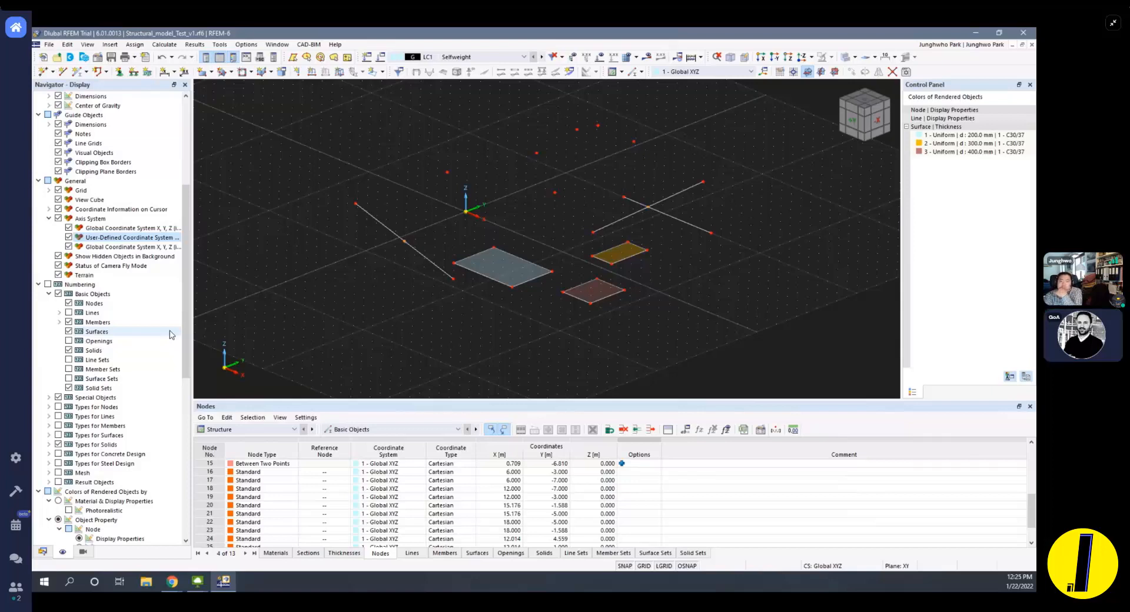
scroll(465, 267, "down", 2)
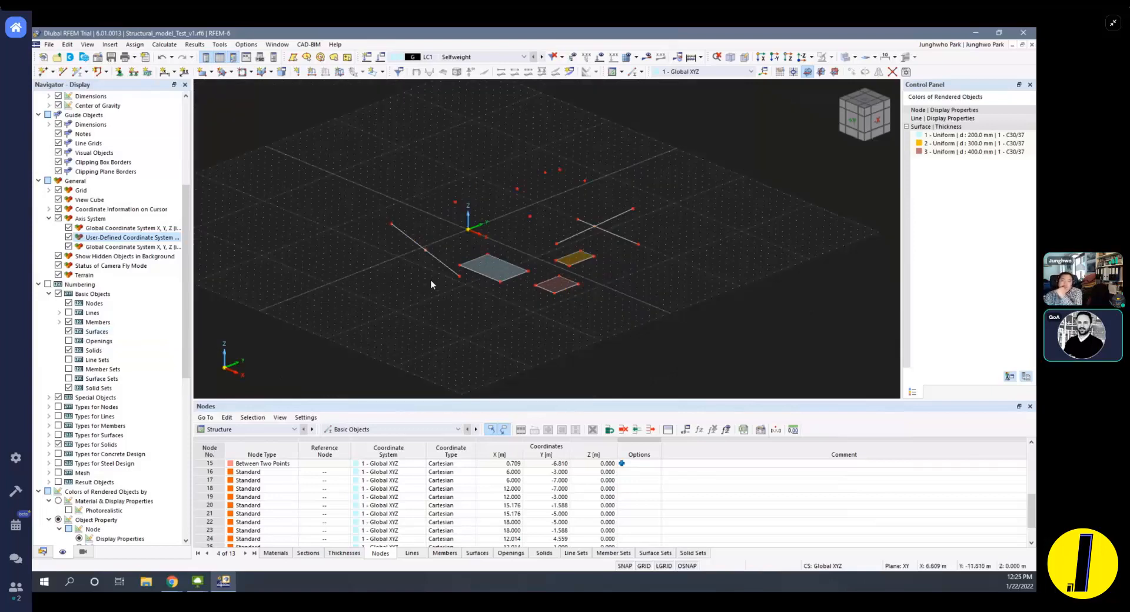
scroll(429, 277, "up", 4)
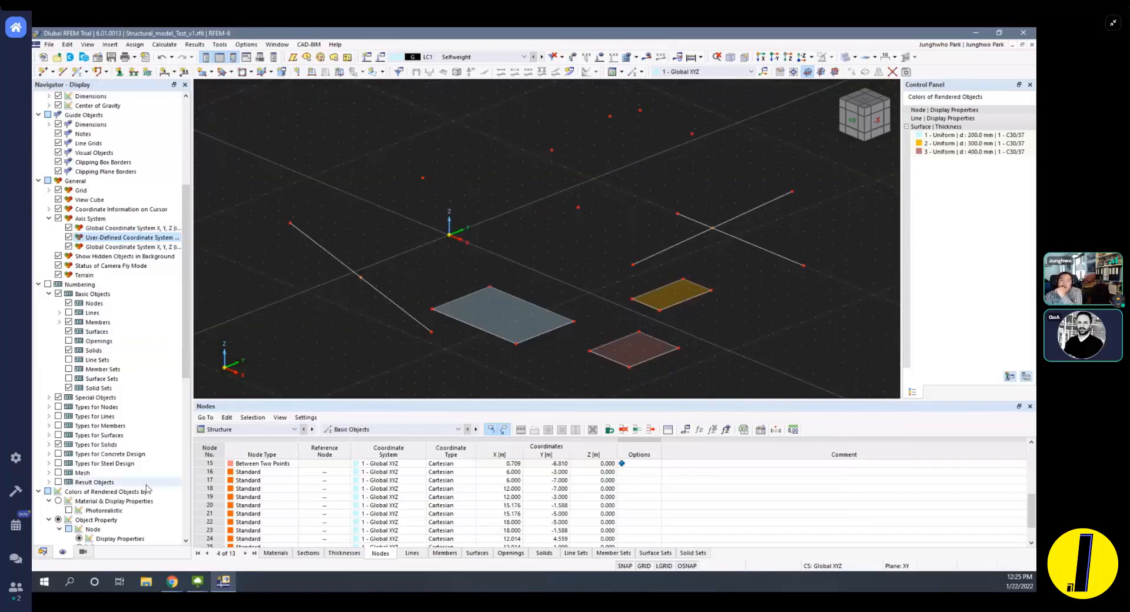
left_click(82, 553)
left_click(62, 553)
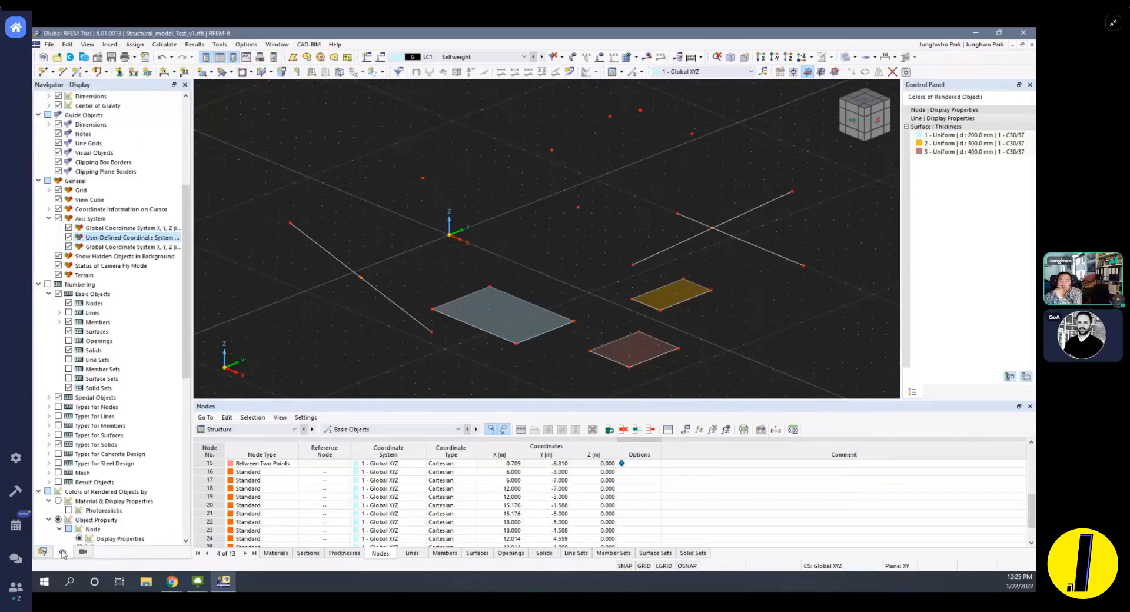
Compare wireframe and solid model rendering, and examine the rendering options for supports and surface reinforcements.
scroll(67, 406, "down", 5)
scroll(457, 364, "down", 2)
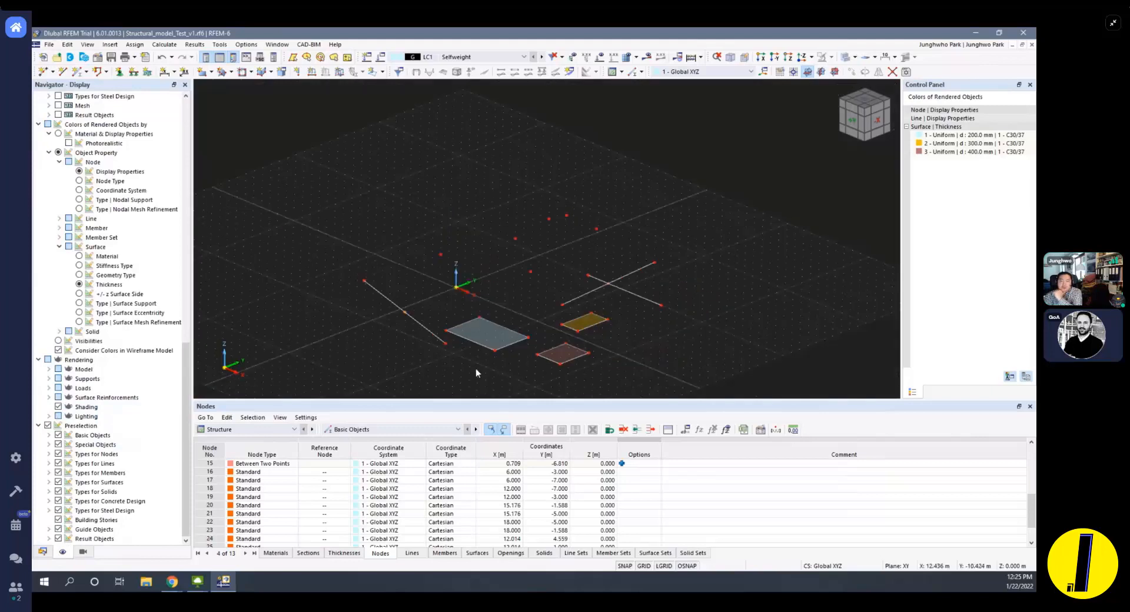
scroll(495, 268, "up", 5)
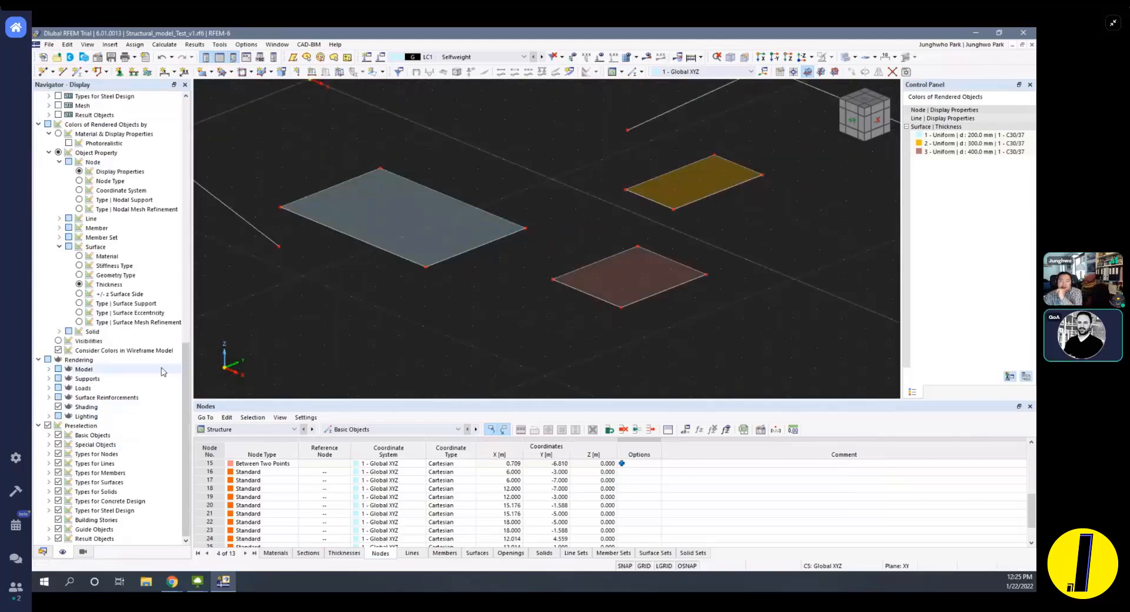
scroll(421, 346, "down", 2)
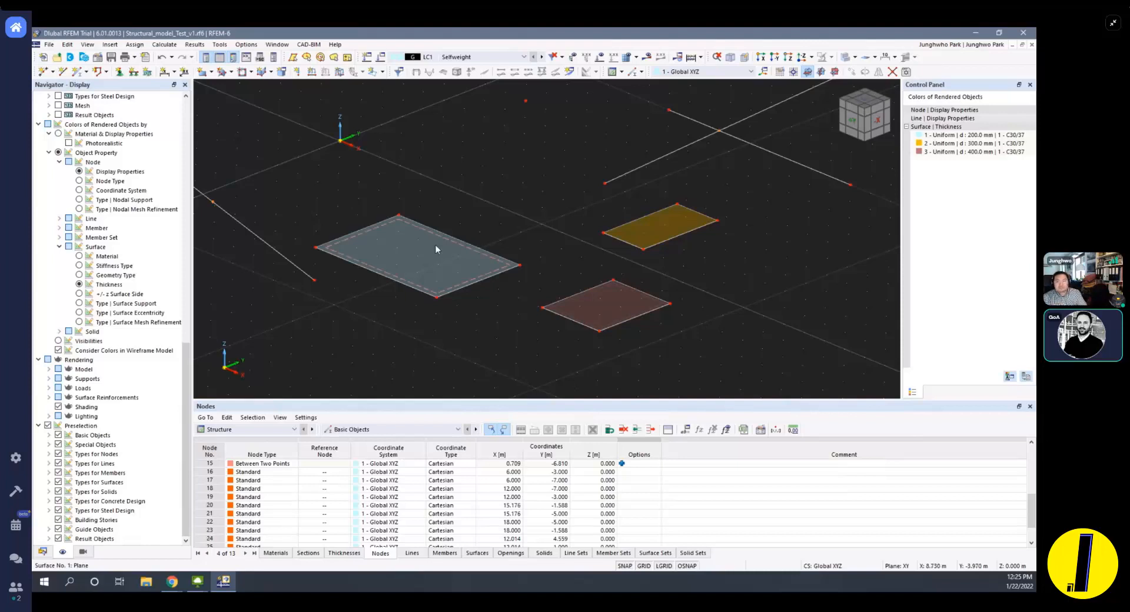
left_click(49, 369)
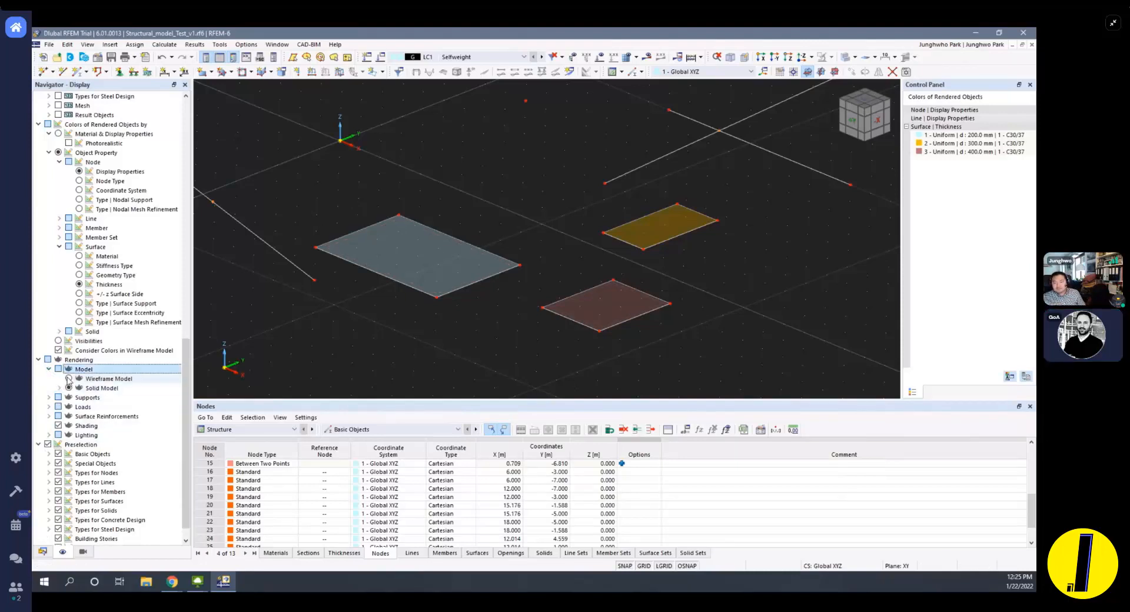
left_click(69, 379)
left_click(69, 388)
left_click(49, 397)
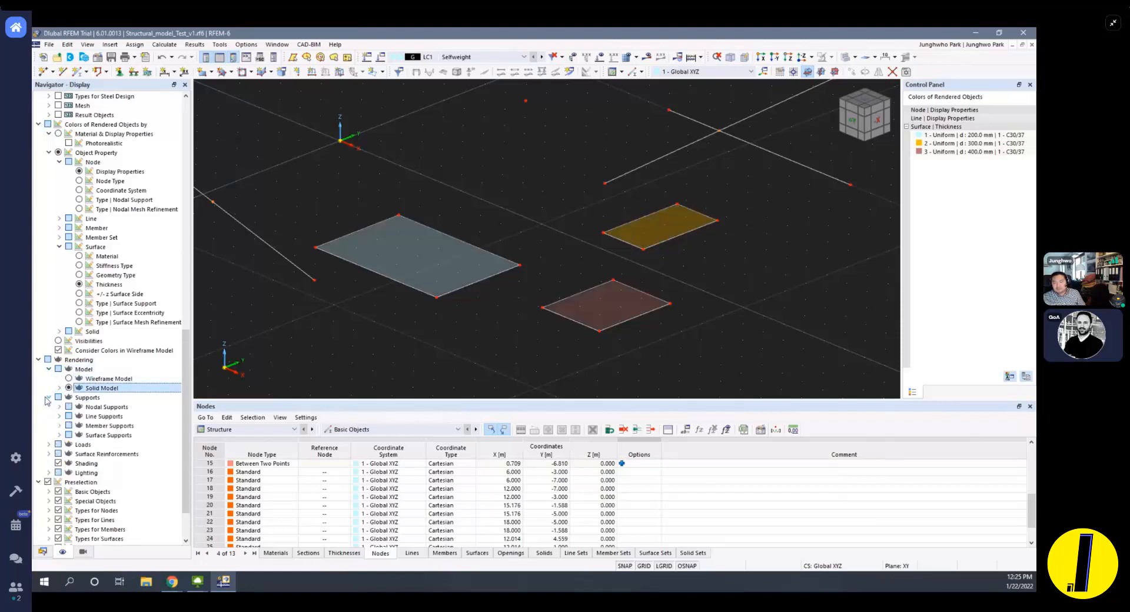
scroll(49, 419, "down", 2)
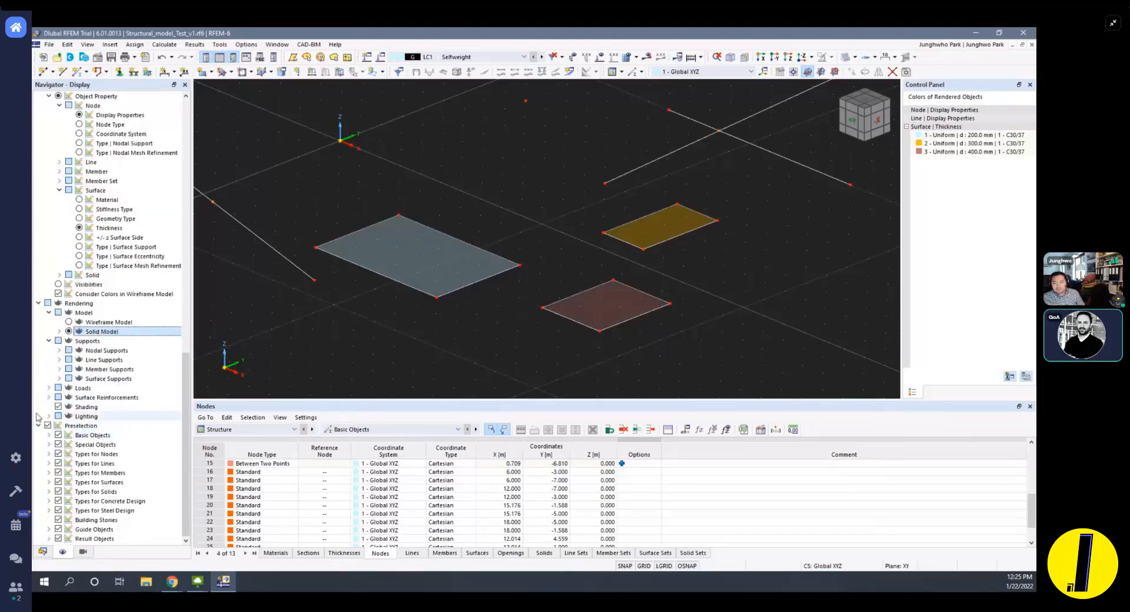
left_click(49, 398)
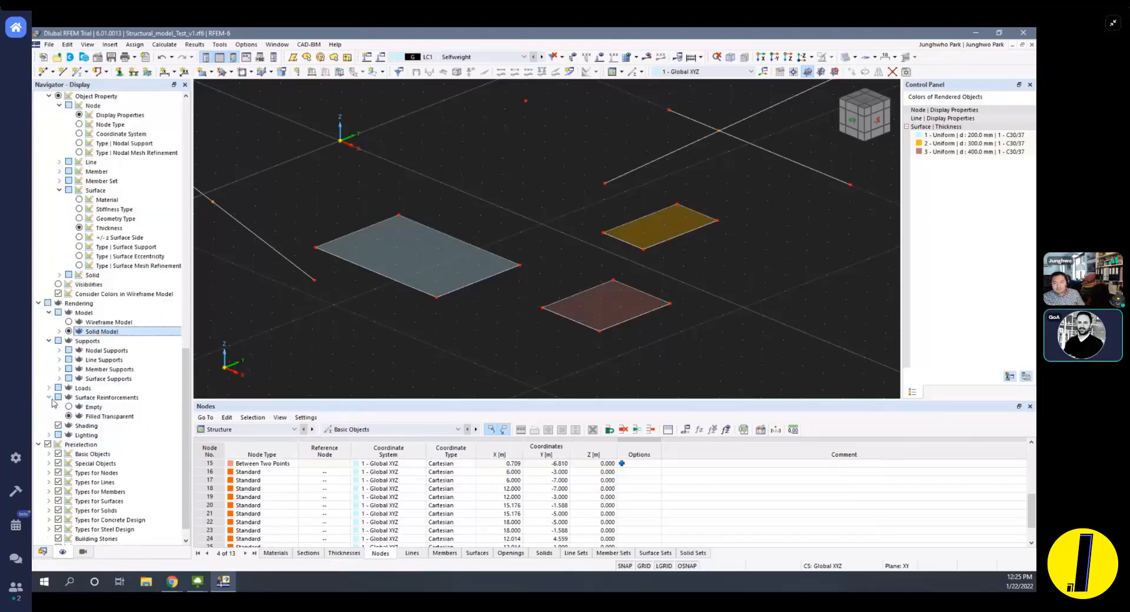
scroll(74, 406, "down", 1)
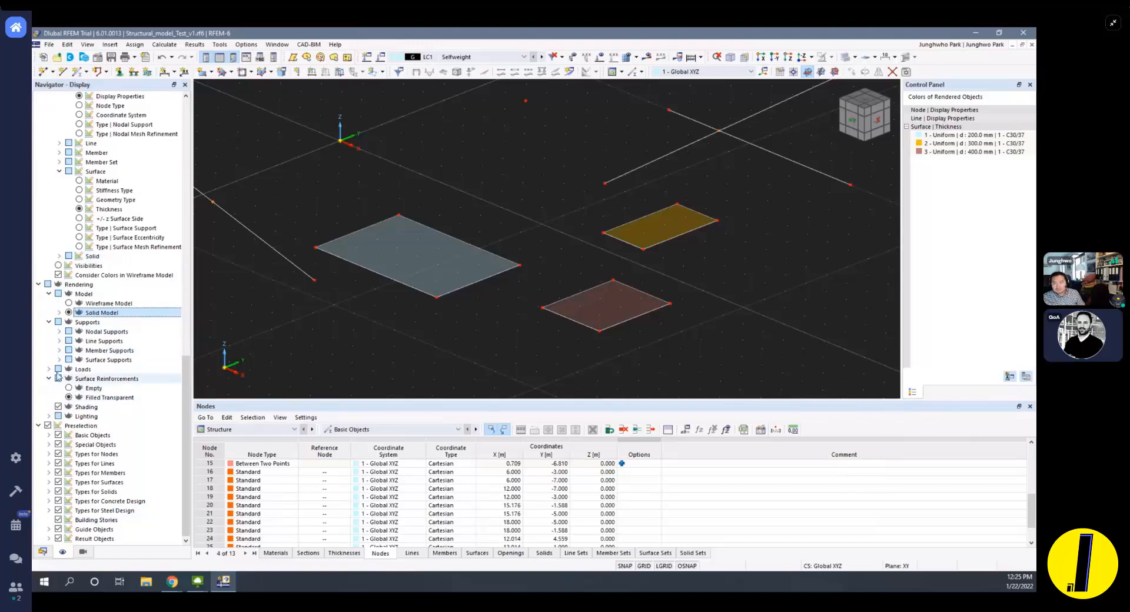
Render the solid model's surfaces as filled including thickness and turn off the model's transparency.
left_click(59, 313)
left_click(70, 342)
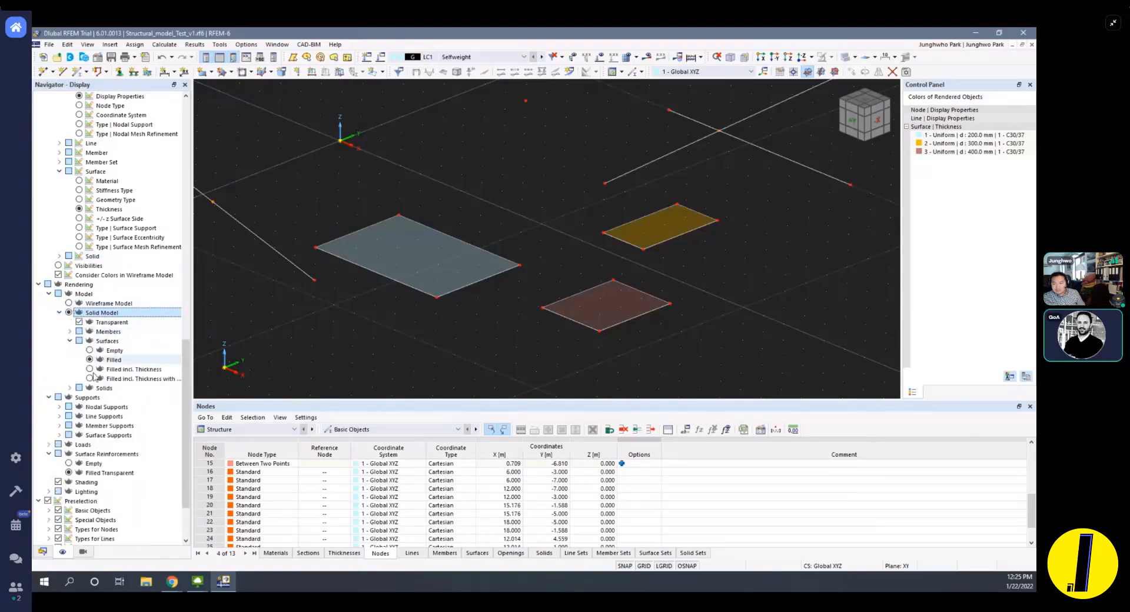
left_click(90, 369)
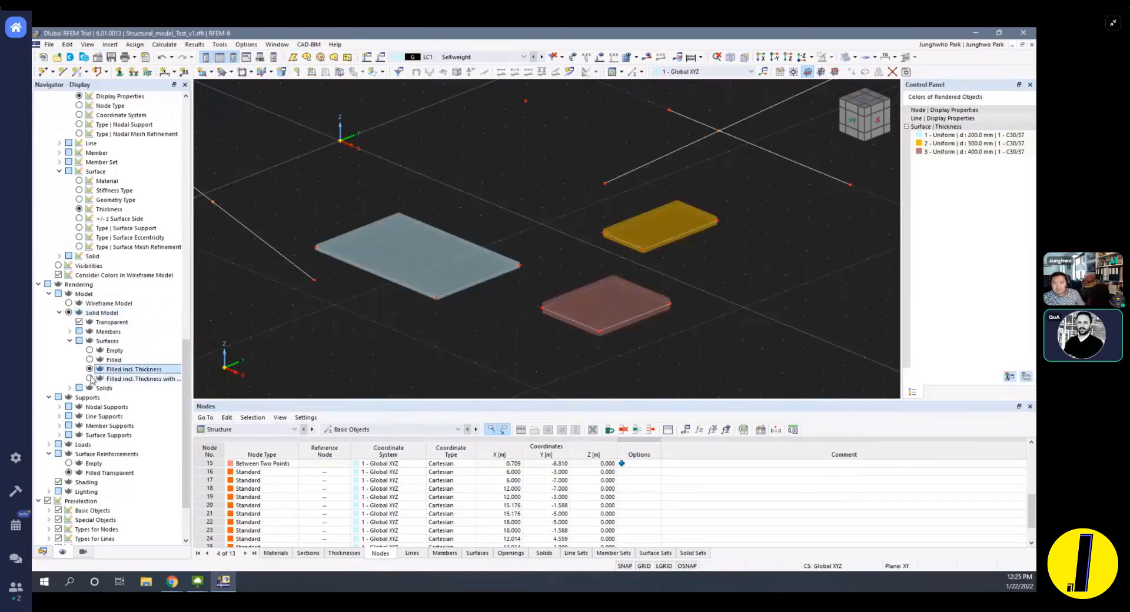
scroll(525, 299, "up", 3)
left_click(846, 58)
left_click(846, 57)
middle_click_drag(511, 272, 495, 254)
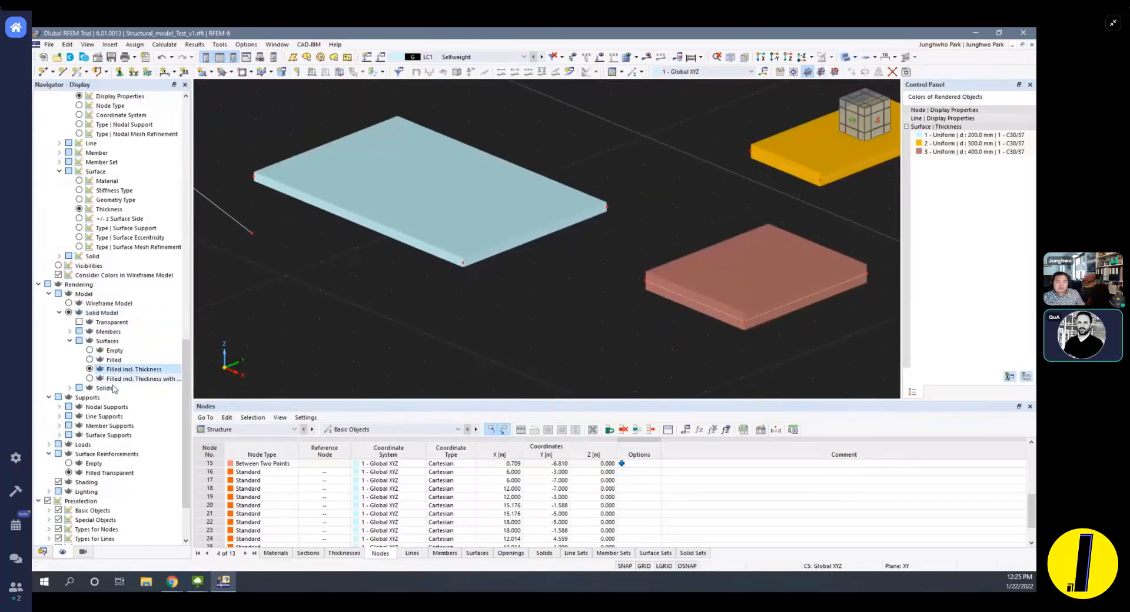
Switch the surfaces to the extended "Filled incl. Thickness with" rendering variant and inspect the slabs up close.
left_click(90, 378)
scroll(382, 287, "down", 3)
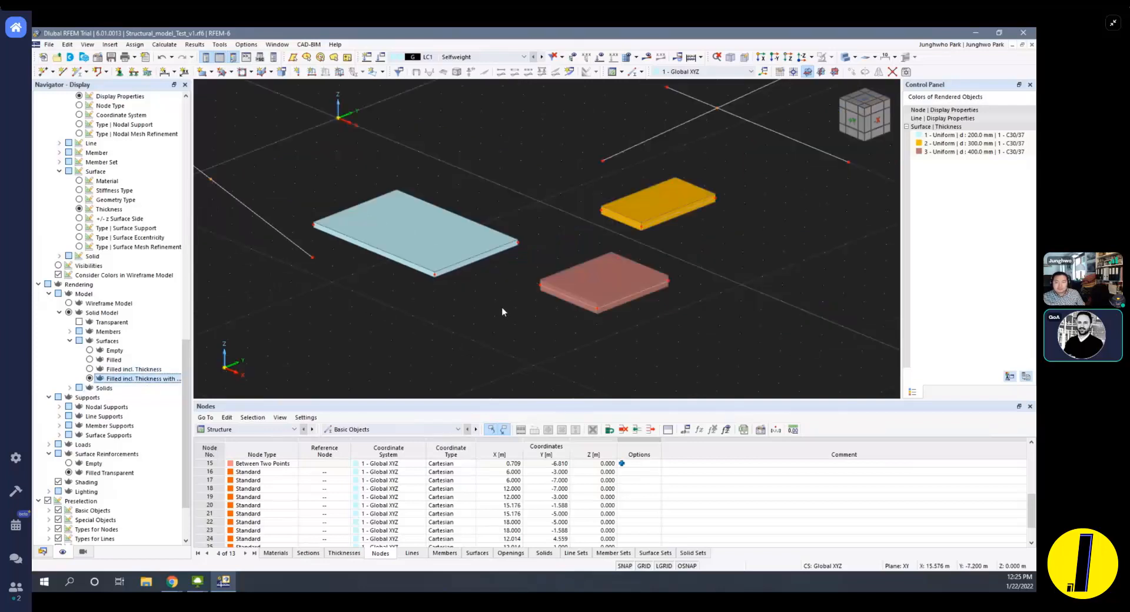
scroll(412, 277, "up", 6)
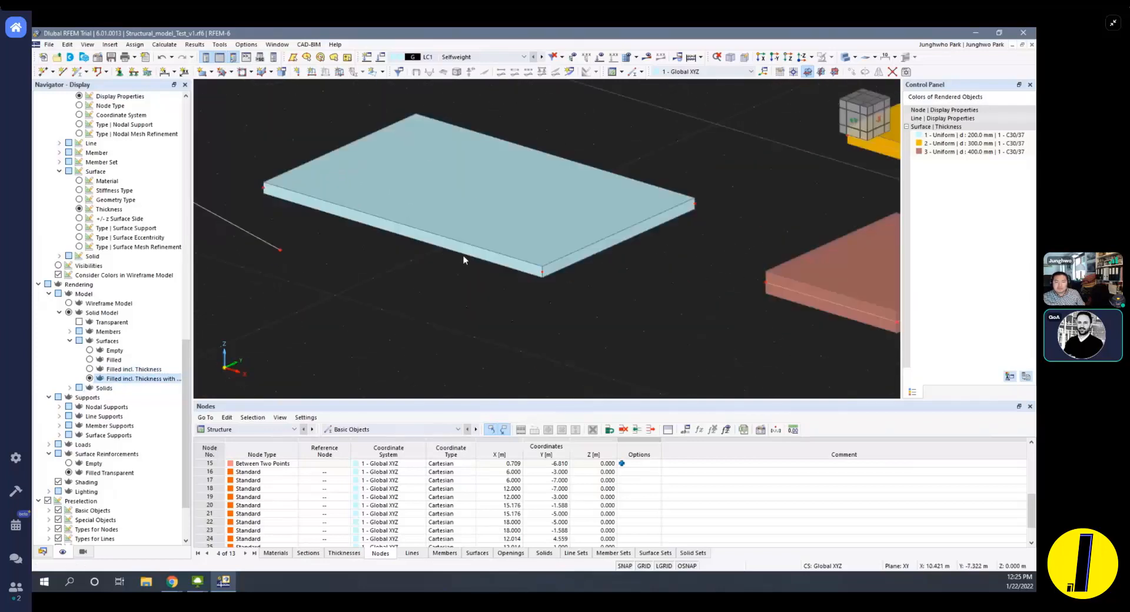
scroll(538, 253, "down", 4)
middle_click_drag(674, 238, 618, 202, "ctrl")
scroll(575, 211, "down", 3)
scroll(593, 184, "up", 2)
scroll(538, 200, "up", 3)
middle_click_drag(538, 203, 514, 271)
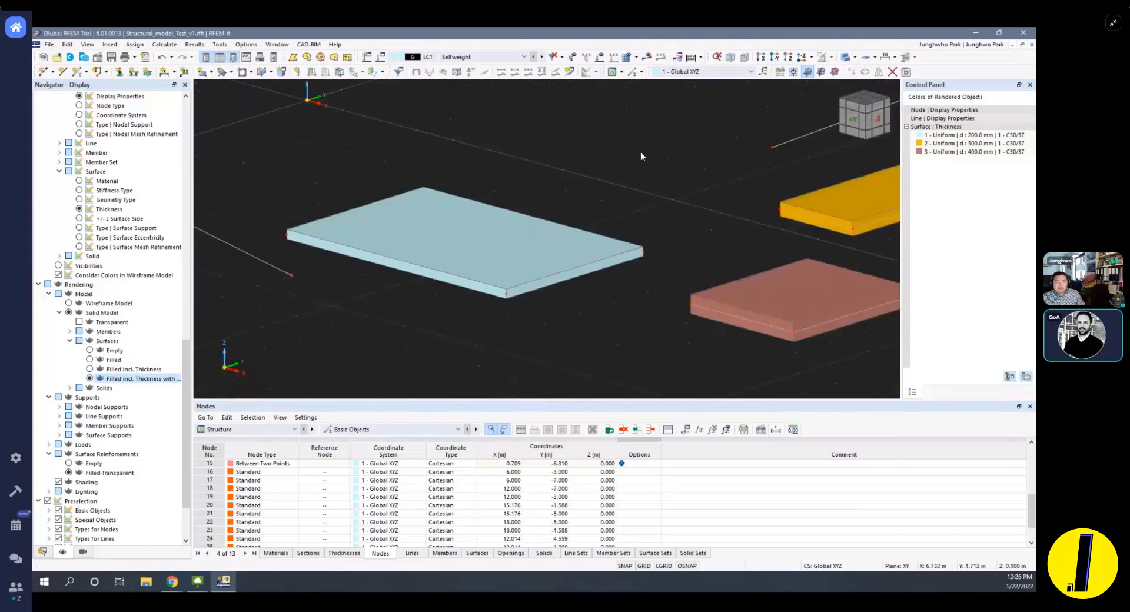
Open the properties of the reddish surface to check its thickness, close them, and inspect the slab in the model.
scroll(632, 185, "down", 3)
double_click(739, 261)
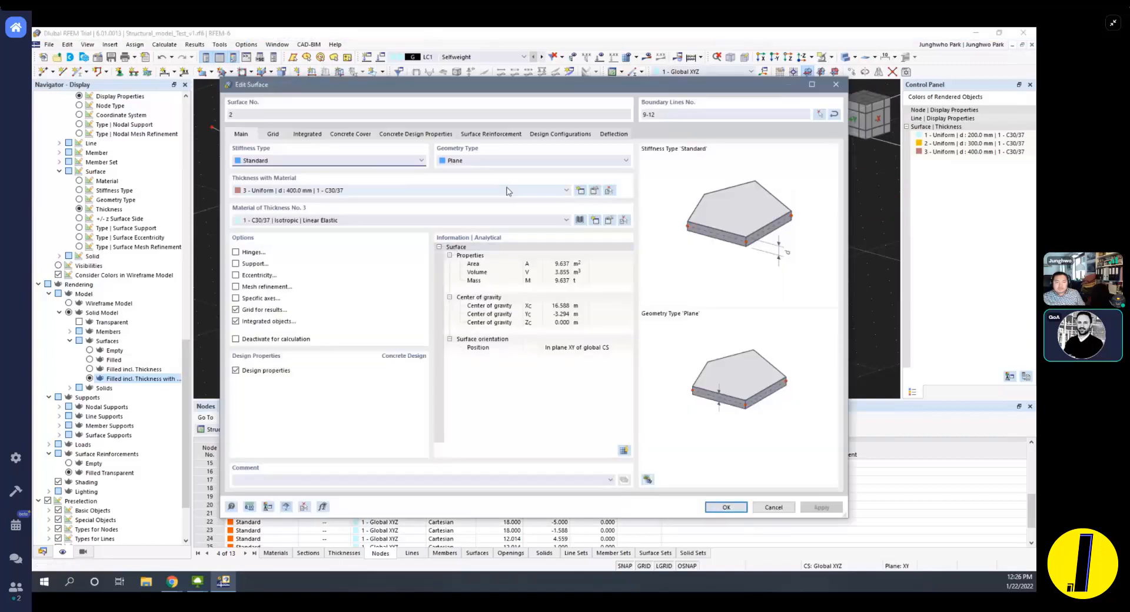
key("Escape")
scroll(706, 271, "down", 2)
middle_click_drag(756, 281, 699, 316)
scroll(553, 315, "up", 4)
scroll(677, 303, "down", 2)
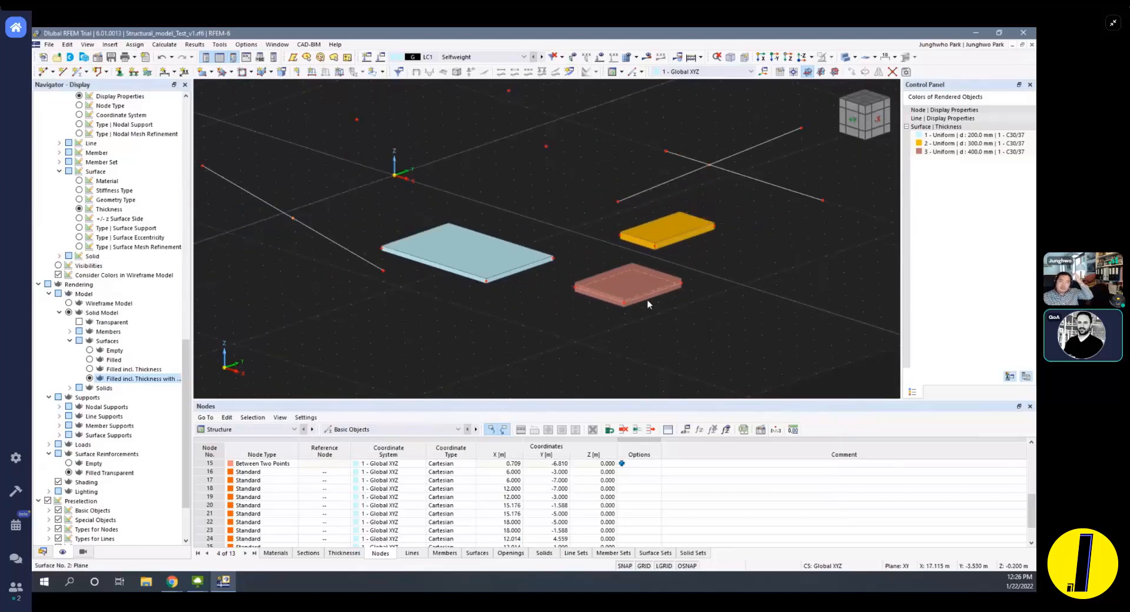
mouse_move(665, 282)
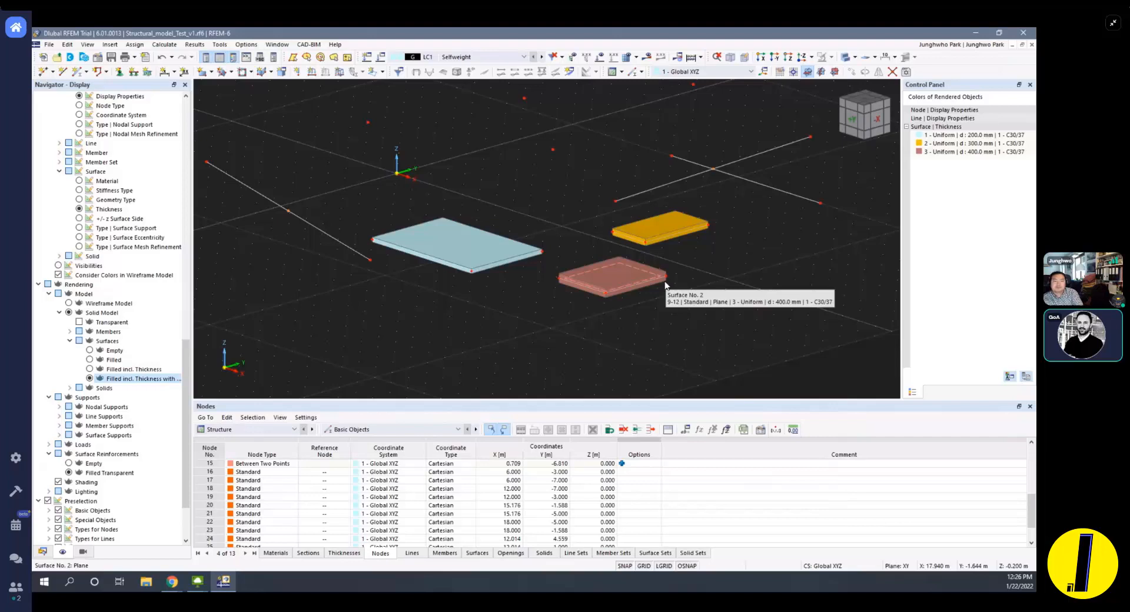
Hide the control panel and show it again to demonstrate its visibility toggle.
scroll(677, 282, "down", 3)
middle_click_drag(669, 311, 680, 318, "ctrl")
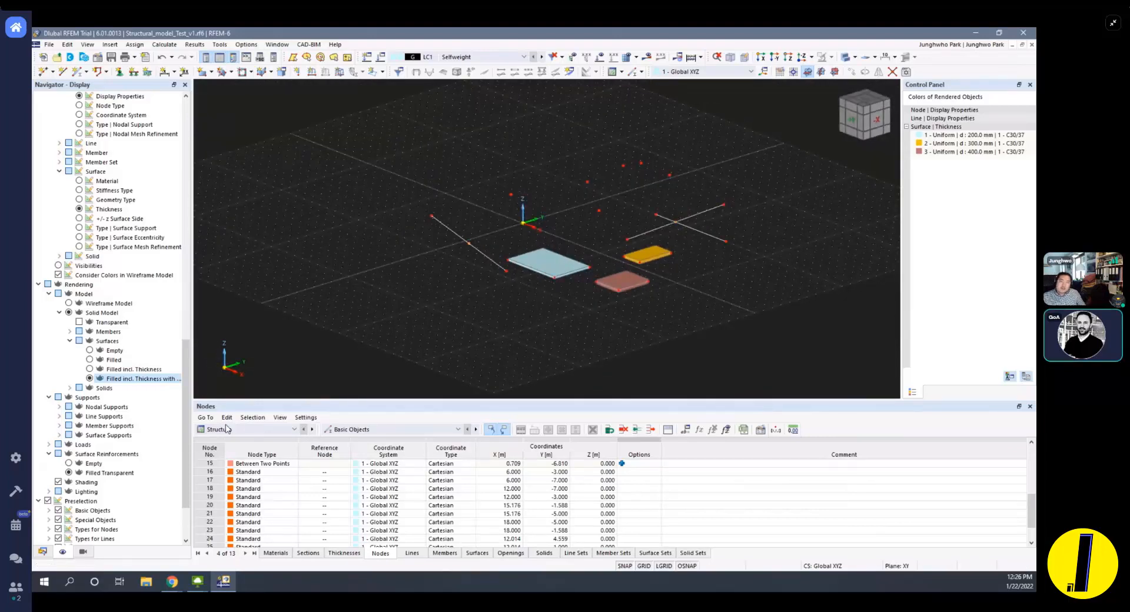
middle_click_drag(600, 323, 608, 322)
scroll(606, 321, "up", 3)
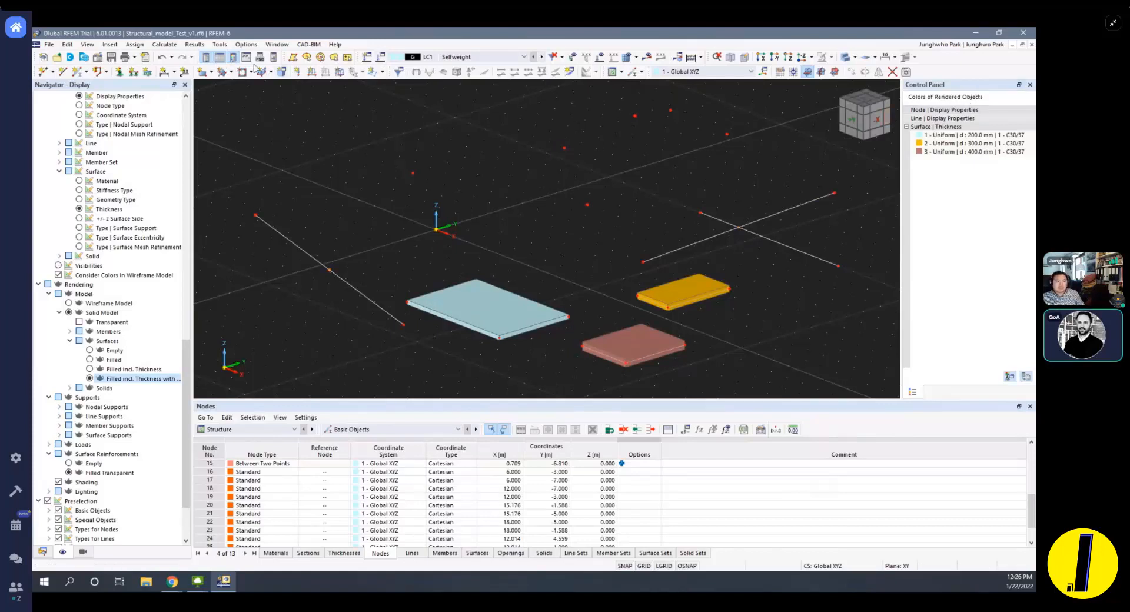
left_click(236, 58)
left_click(235, 58)
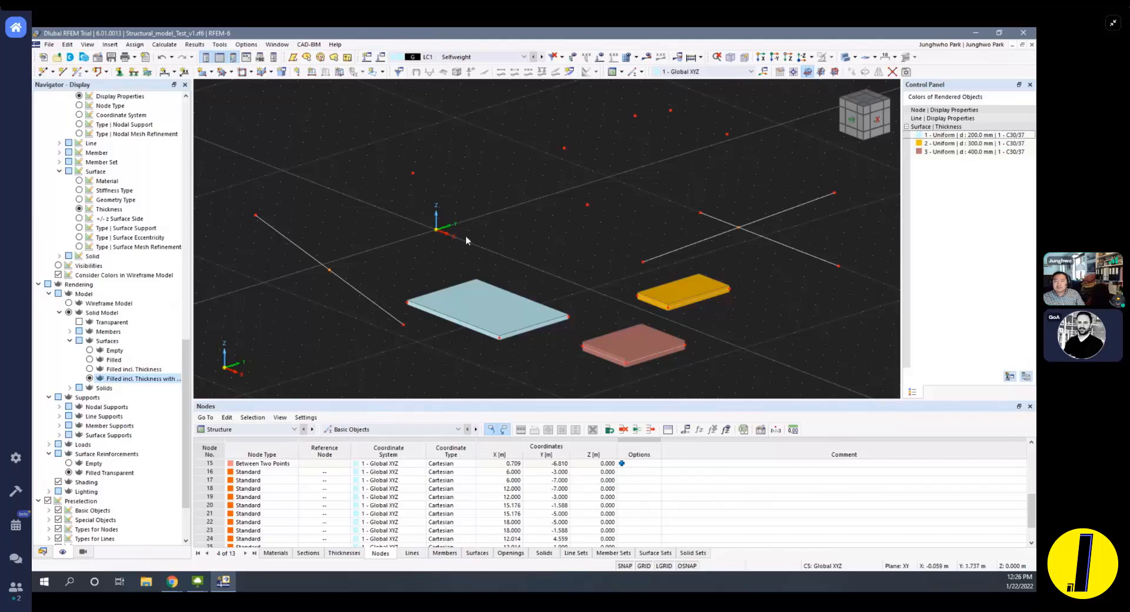
Bring up the Views navigator to examine its user-defined views and object visibility options alongside the model.
scroll(528, 285, "down", 2)
scroll(555, 281, "up", 1)
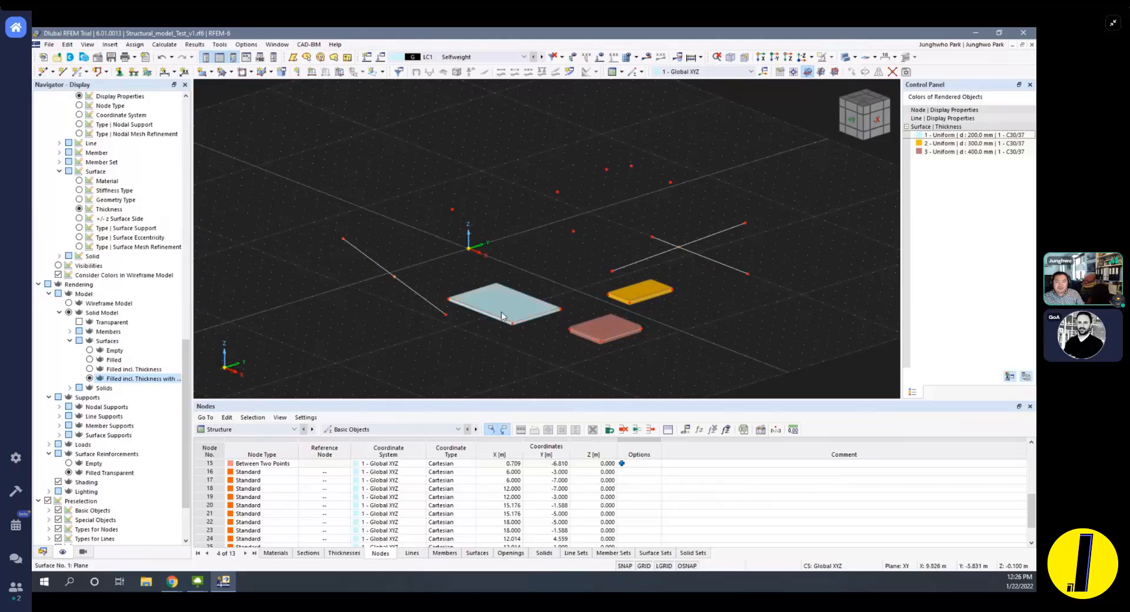
scroll(530, 290, "down", 3)
scroll(530, 290, "up", 2)
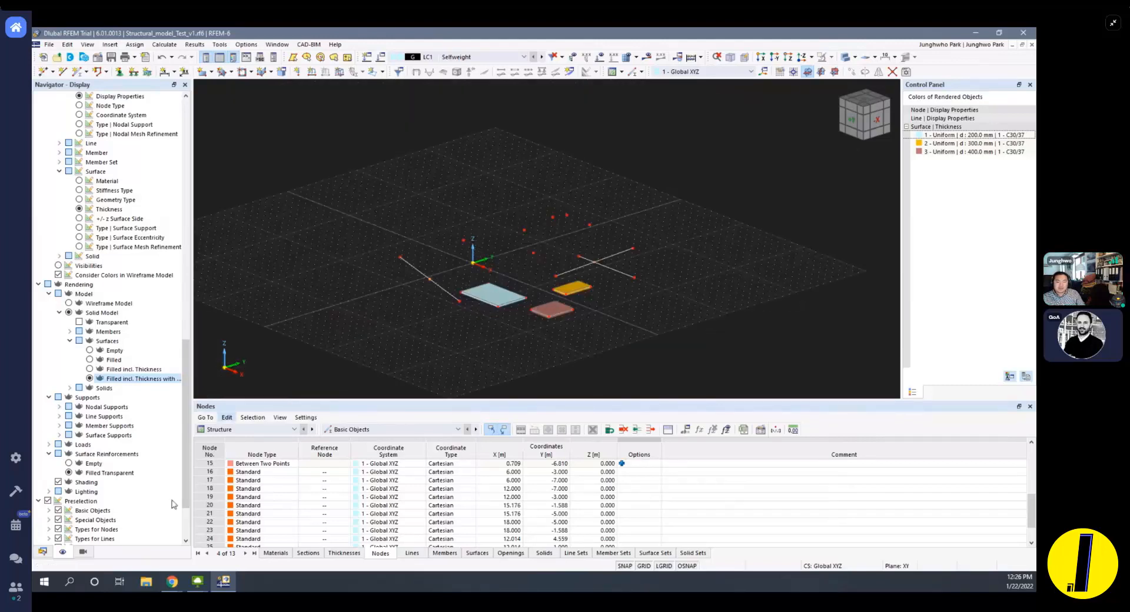
left_click(83, 552)
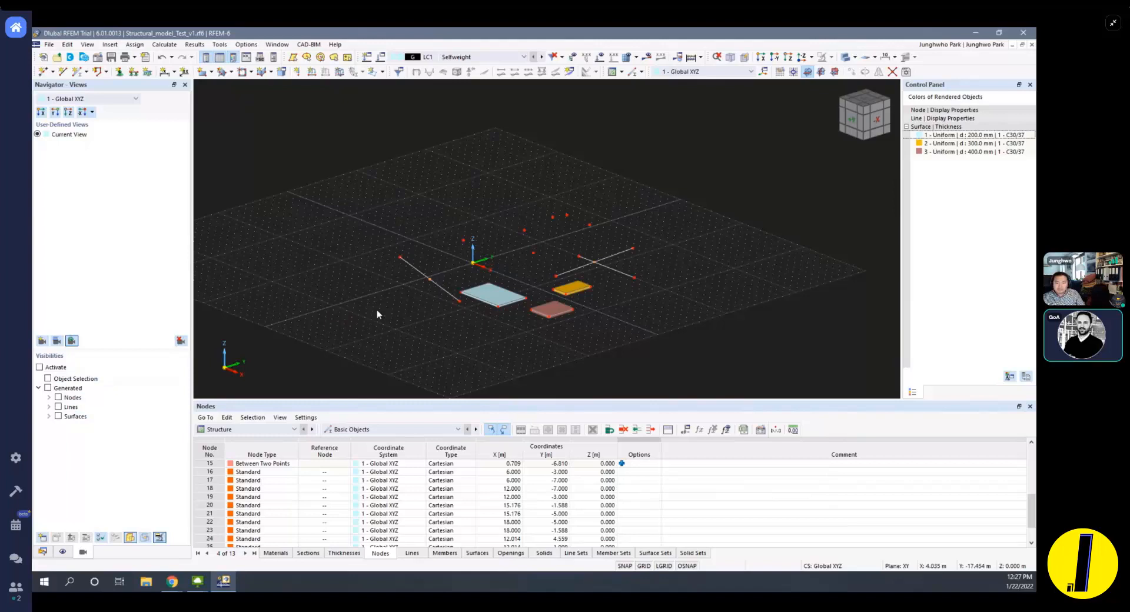
scroll(376, 309, "down", 1)
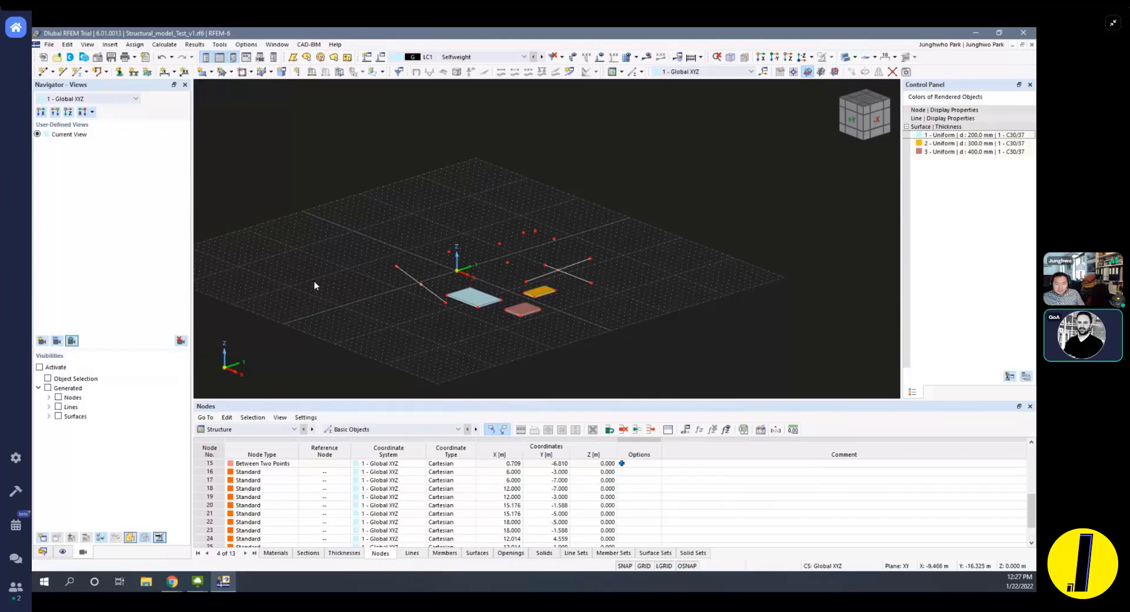
middle_click_drag(390, 329, 429, 319)
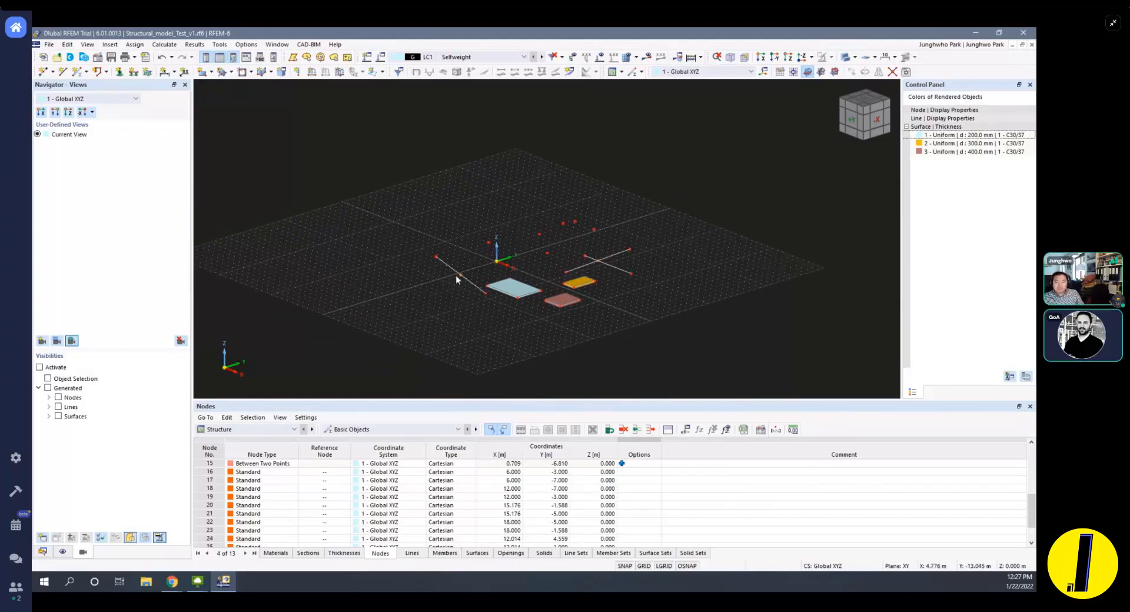
scroll(446, 284, "up", 1)
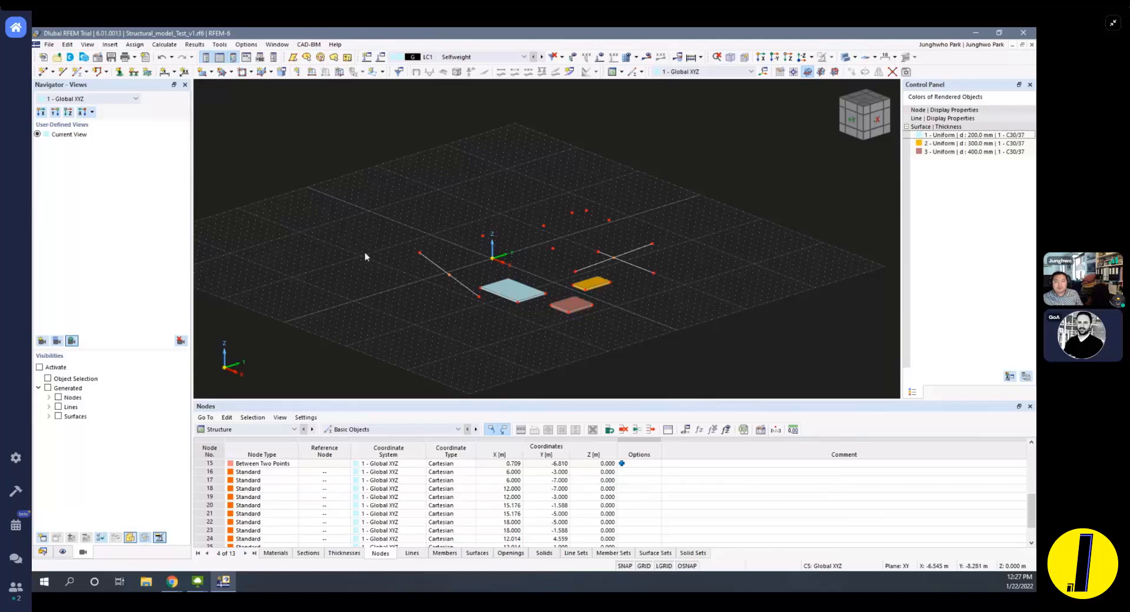
scroll(396, 281, "down", 3)
scroll(422, 290, "up", 3)
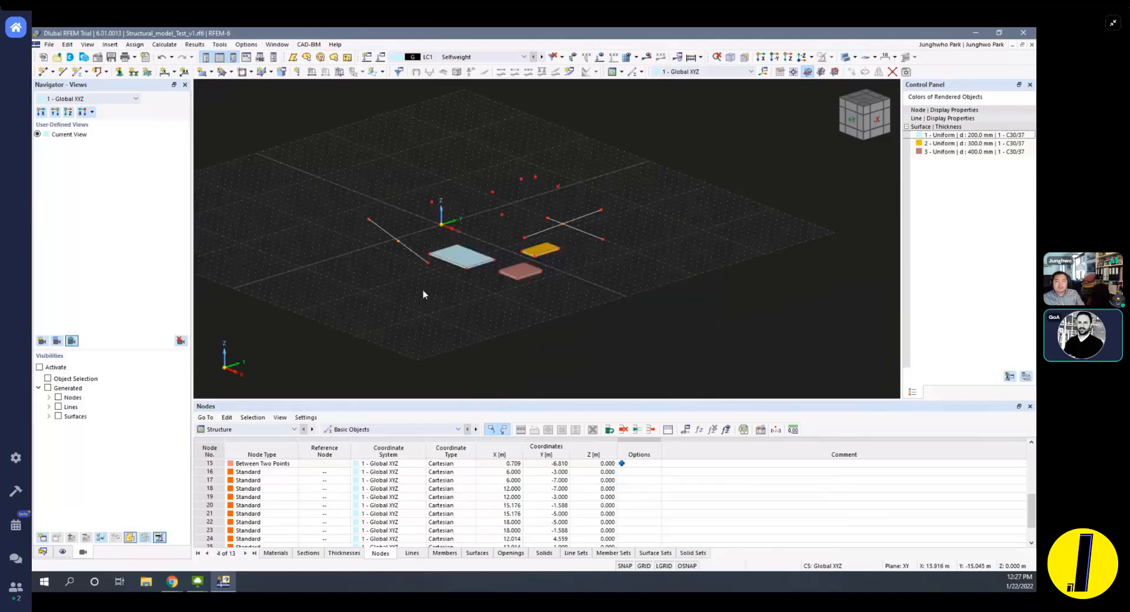
middle_click_drag(423, 290, 461, 304)
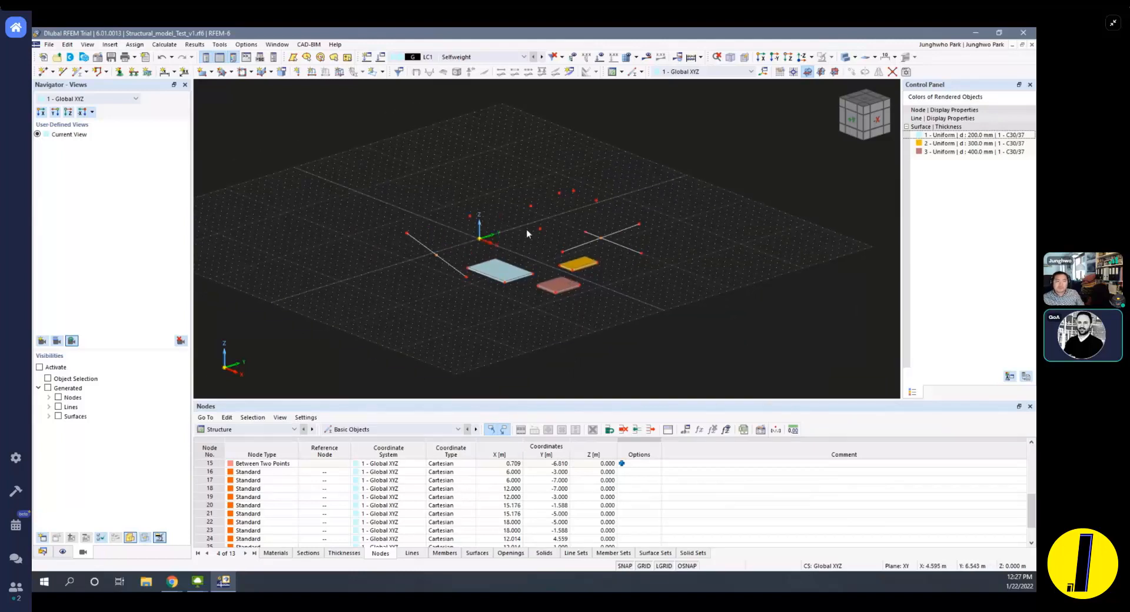
Check which file formats the model can be exported to, and leave without exporting.
left_click(49, 44)
mouse_move(127, 302)
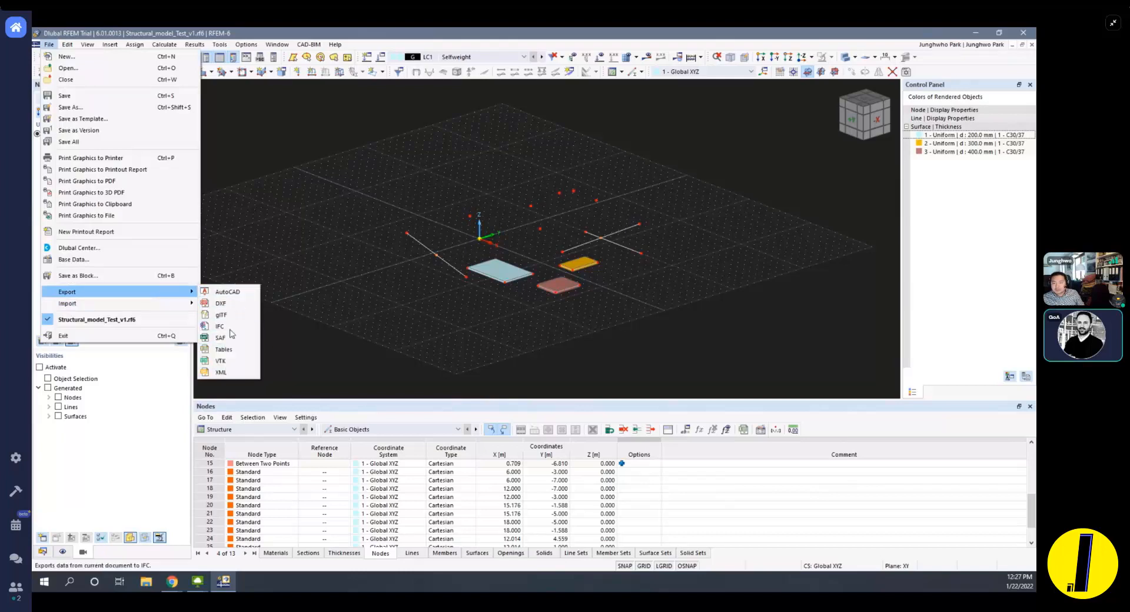
left_click(342, 318)
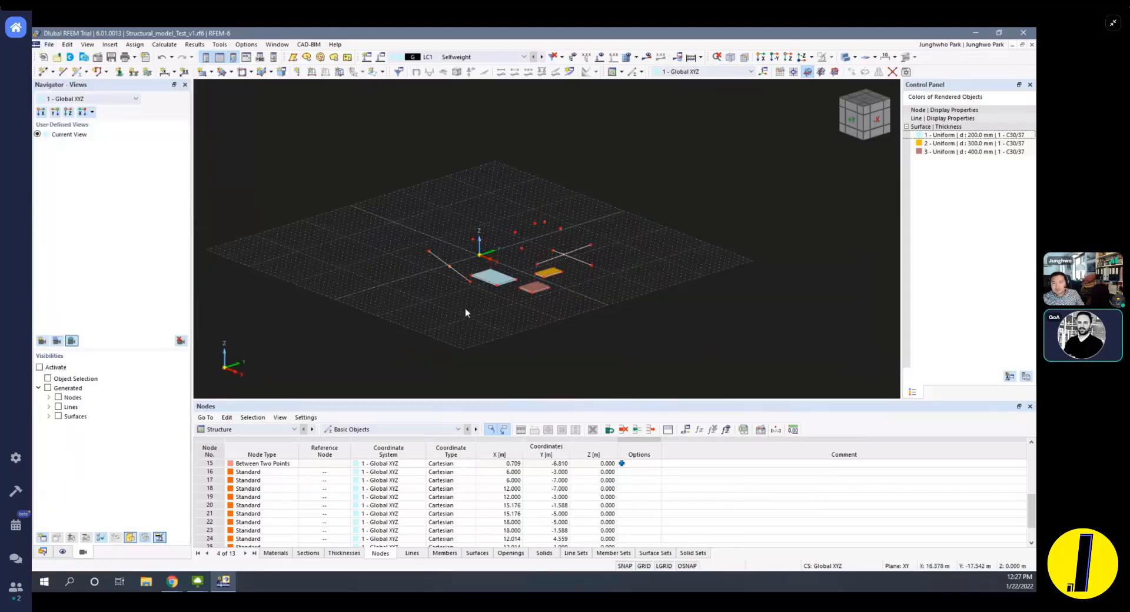
scroll(559, 196, "up", 3)
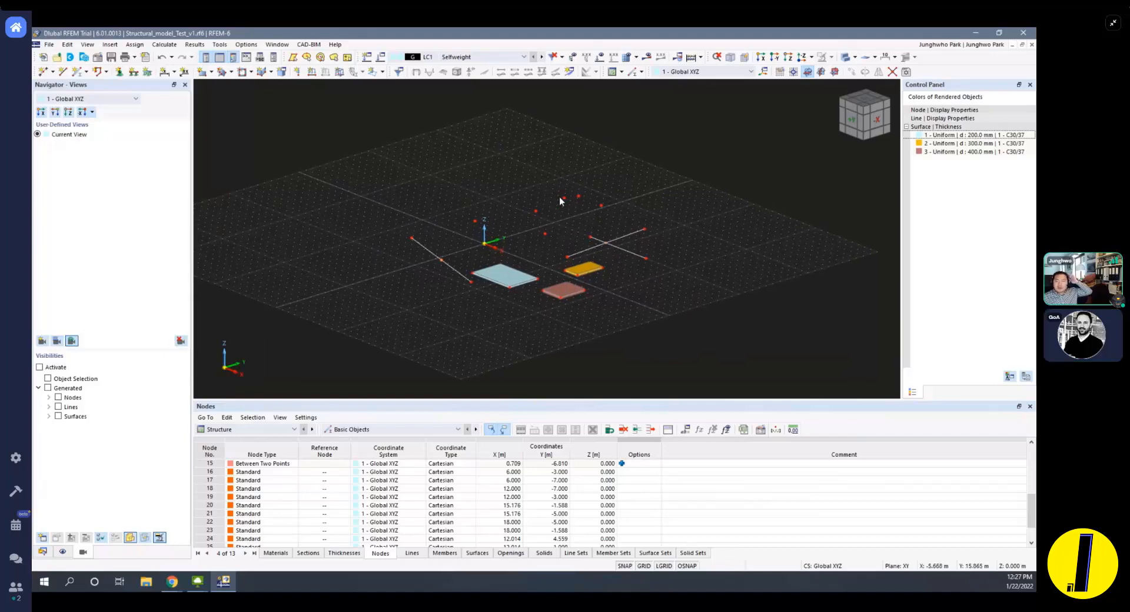